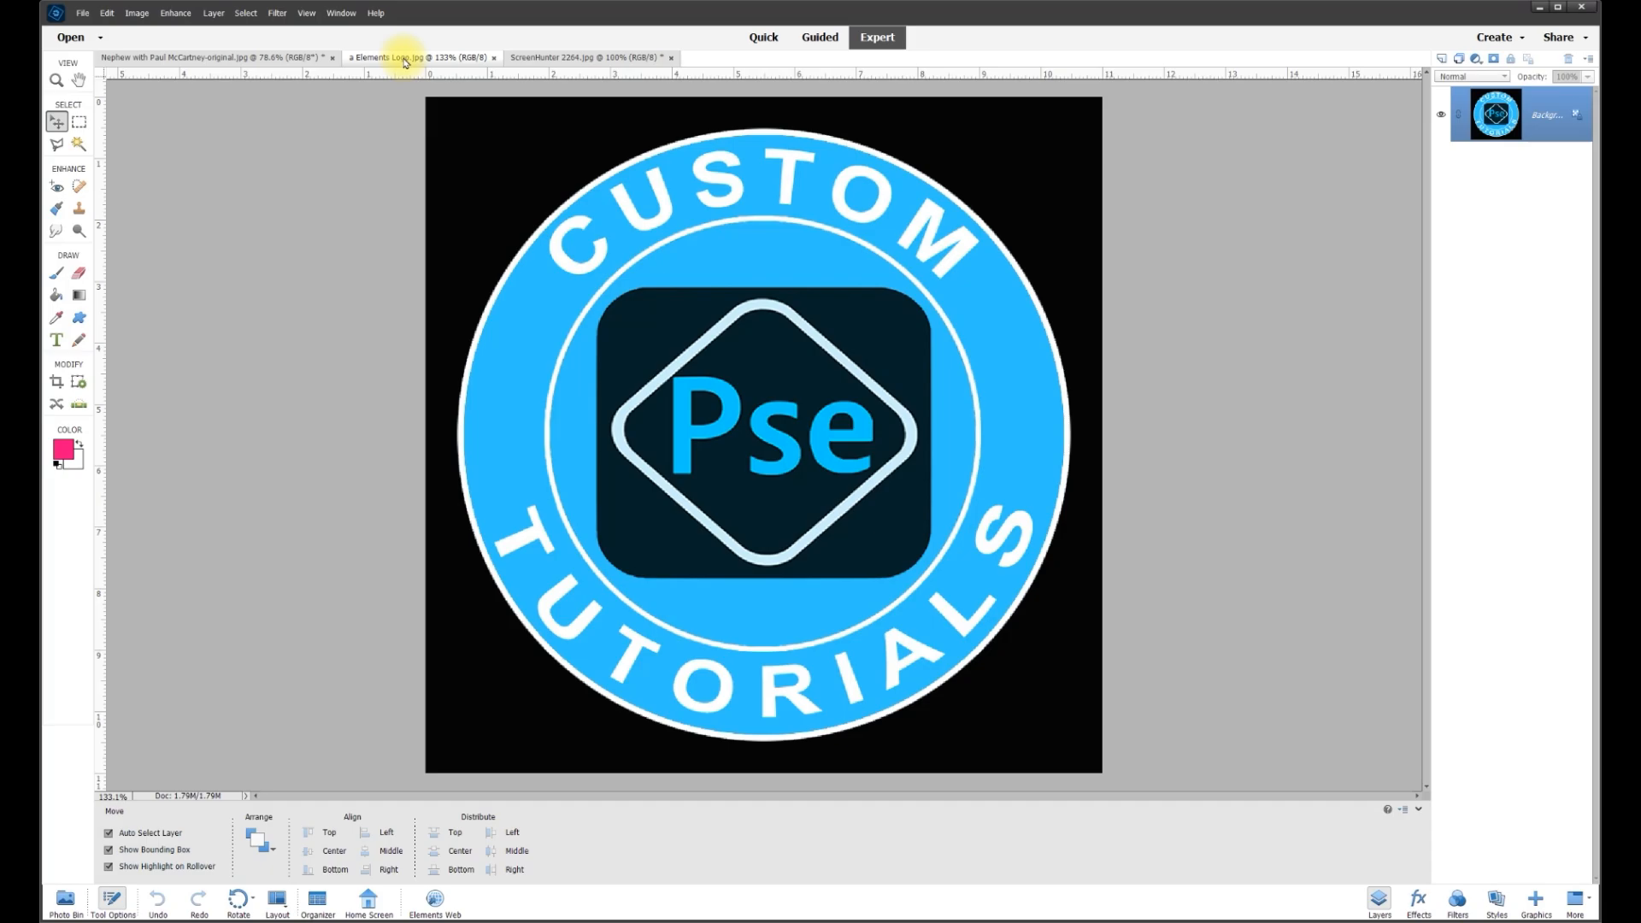
Switch to the group photo and examine the dark clothing edges between the long-haired man and the man in the denim jacket
{"action": "left_click", "coordinate": [303, 57]}
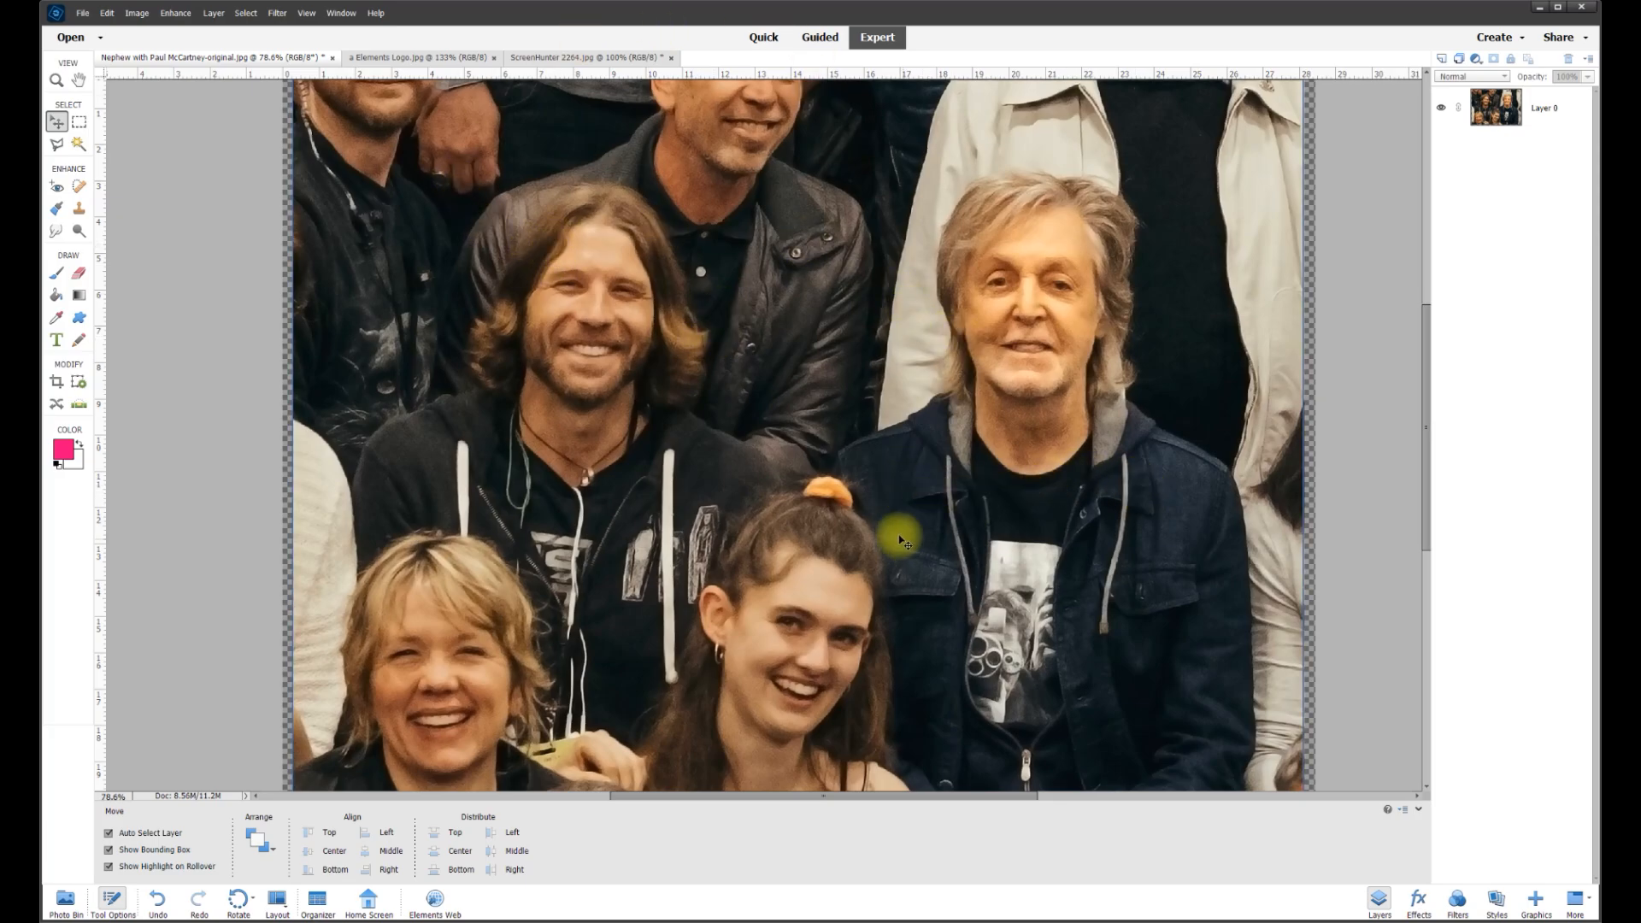
{"action": "scroll", "coordinate": [690, 450], "scroll_direction": "up", "scroll_amount": 3}
{"action": "scroll", "coordinate": [689, 450], "scroll_direction": "up", "scroll_amount": 5}
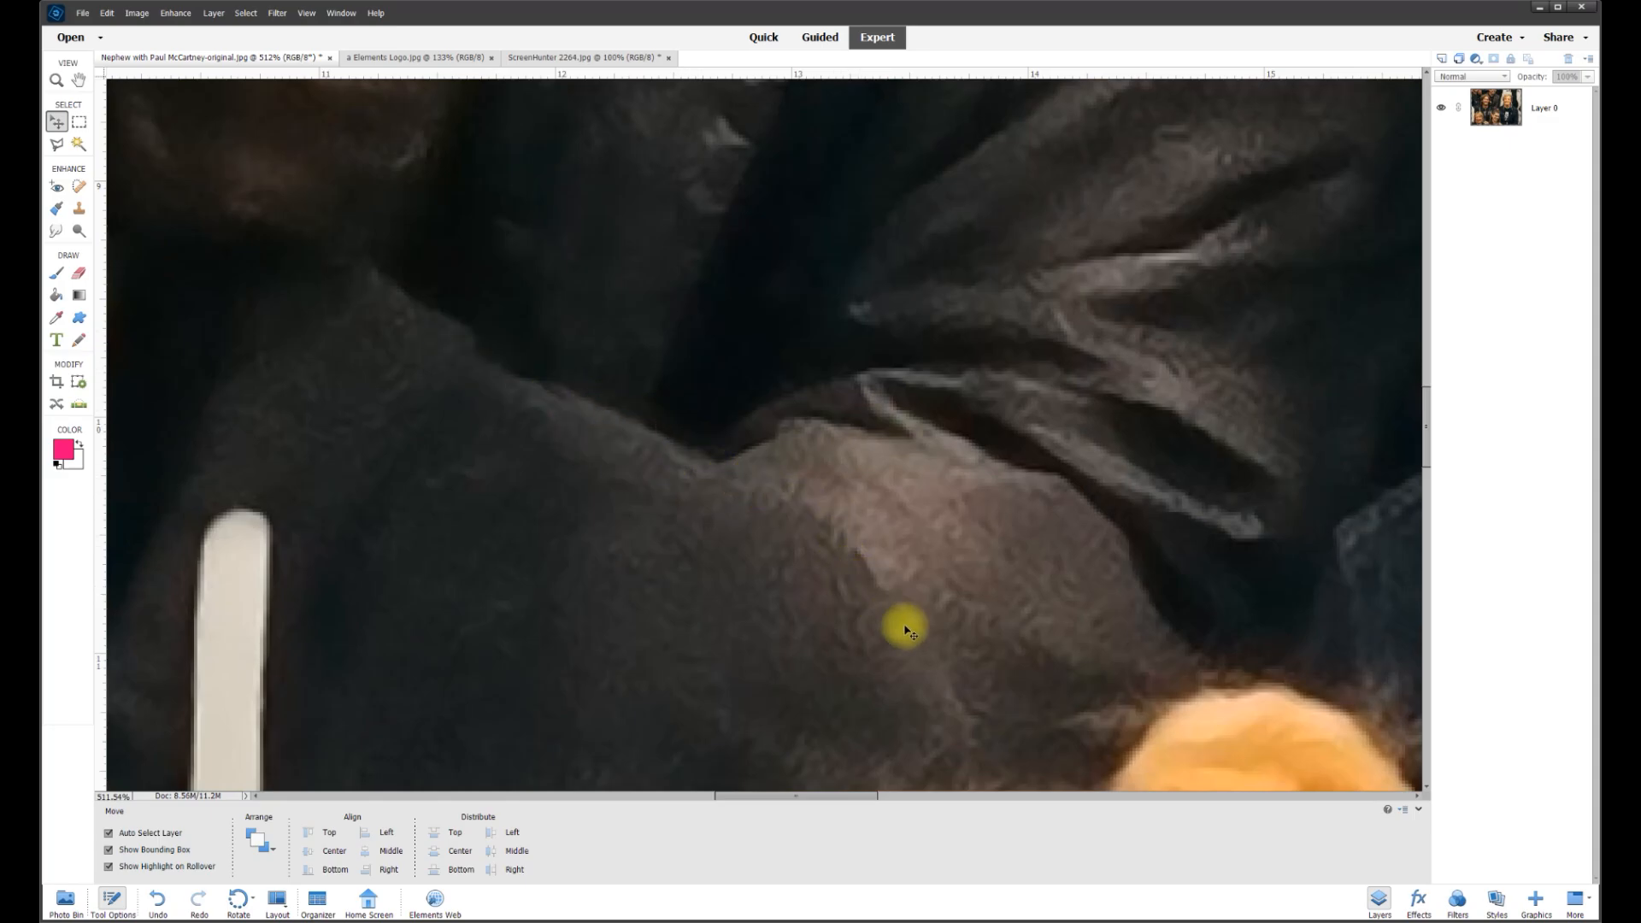
{"action": "left_click_drag", "start_coordinate": [807, 800], "coordinate": [886, 787]}
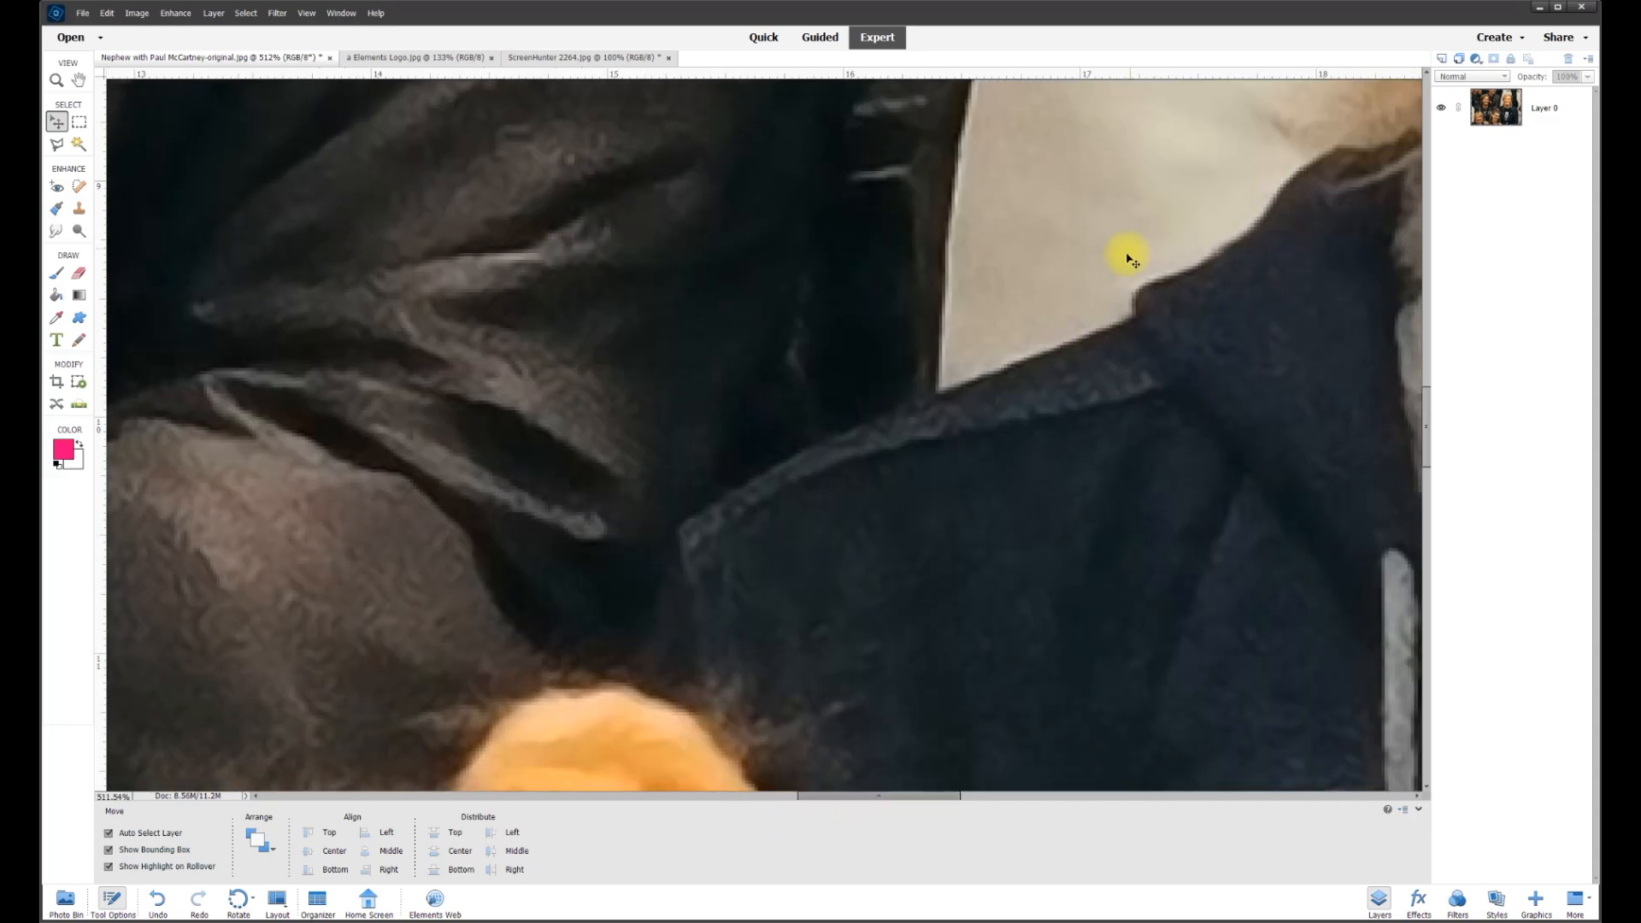
{"action": "scroll", "coordinate": [977, 386], "scroll_direction": "up", "scroll_amount": 1}
{"action": "scroll", "coordinate": [976, 386], "scroll_direction": "down", "scroll_amount": 2}
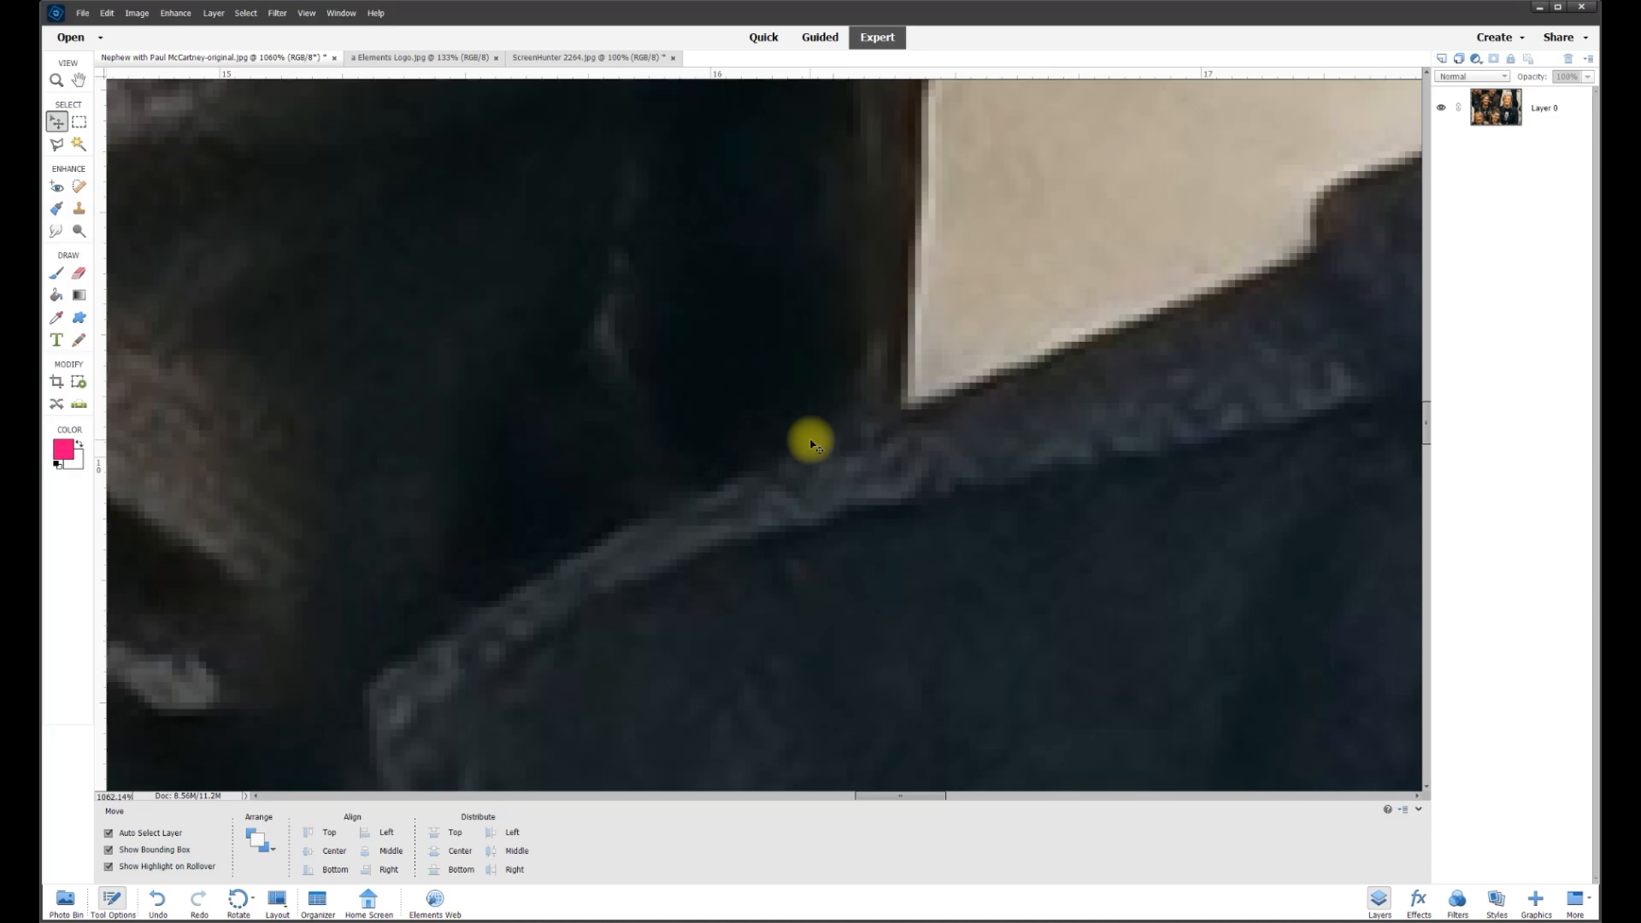
{"action": "scroll", "coordinate": [743, 402], "scroll_direction": "down", "scroll_amount": 3}
{"action": "scroll", "coordinate": [652, 424], "scroll_direction": "down", "scroll_amount": 4}
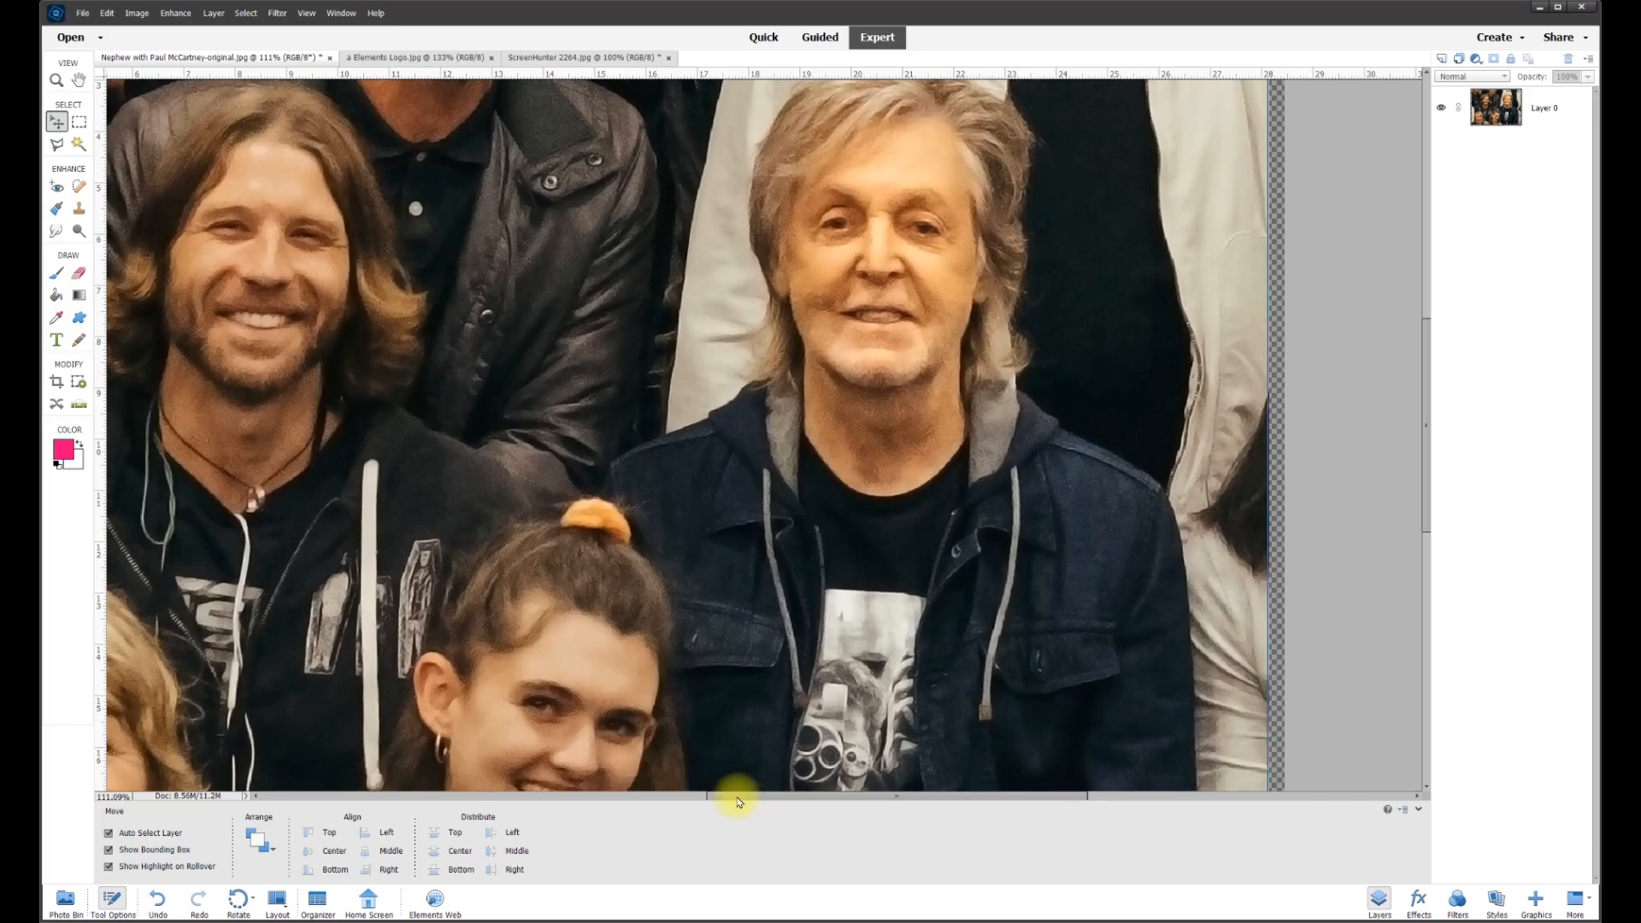
{"action": "left_click_drag", "start_coordinate": [812, 801], "coordinate": [718, 805]}
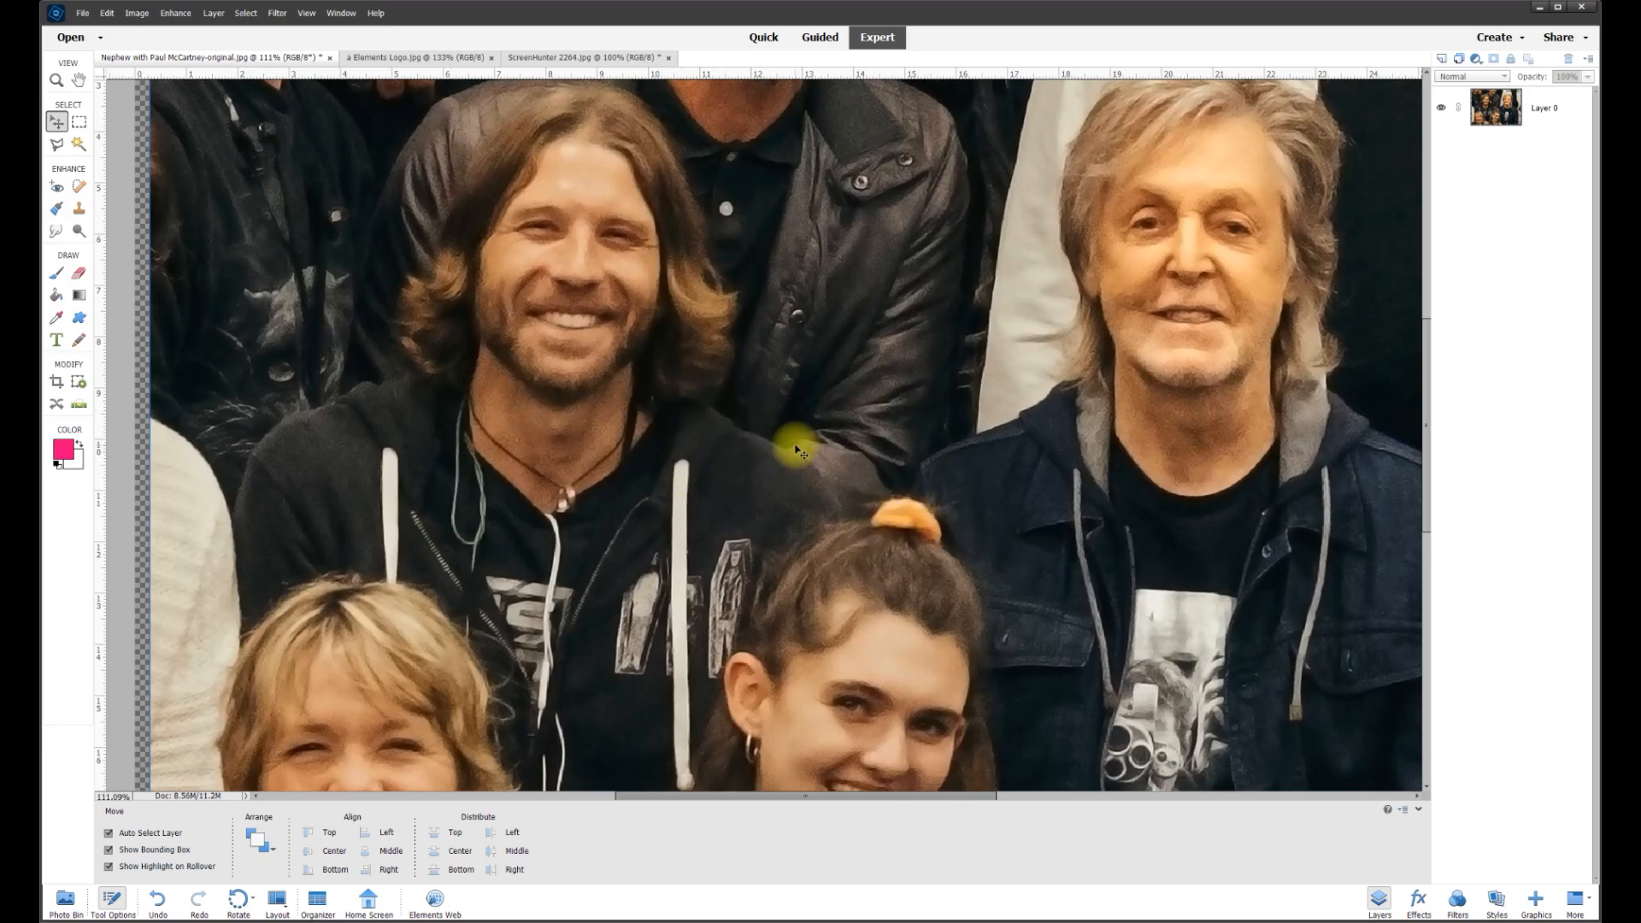
{"action": "scroll", "coordinate": [646, 392], "scroll_direction": "down", "scroll_amount": 1}
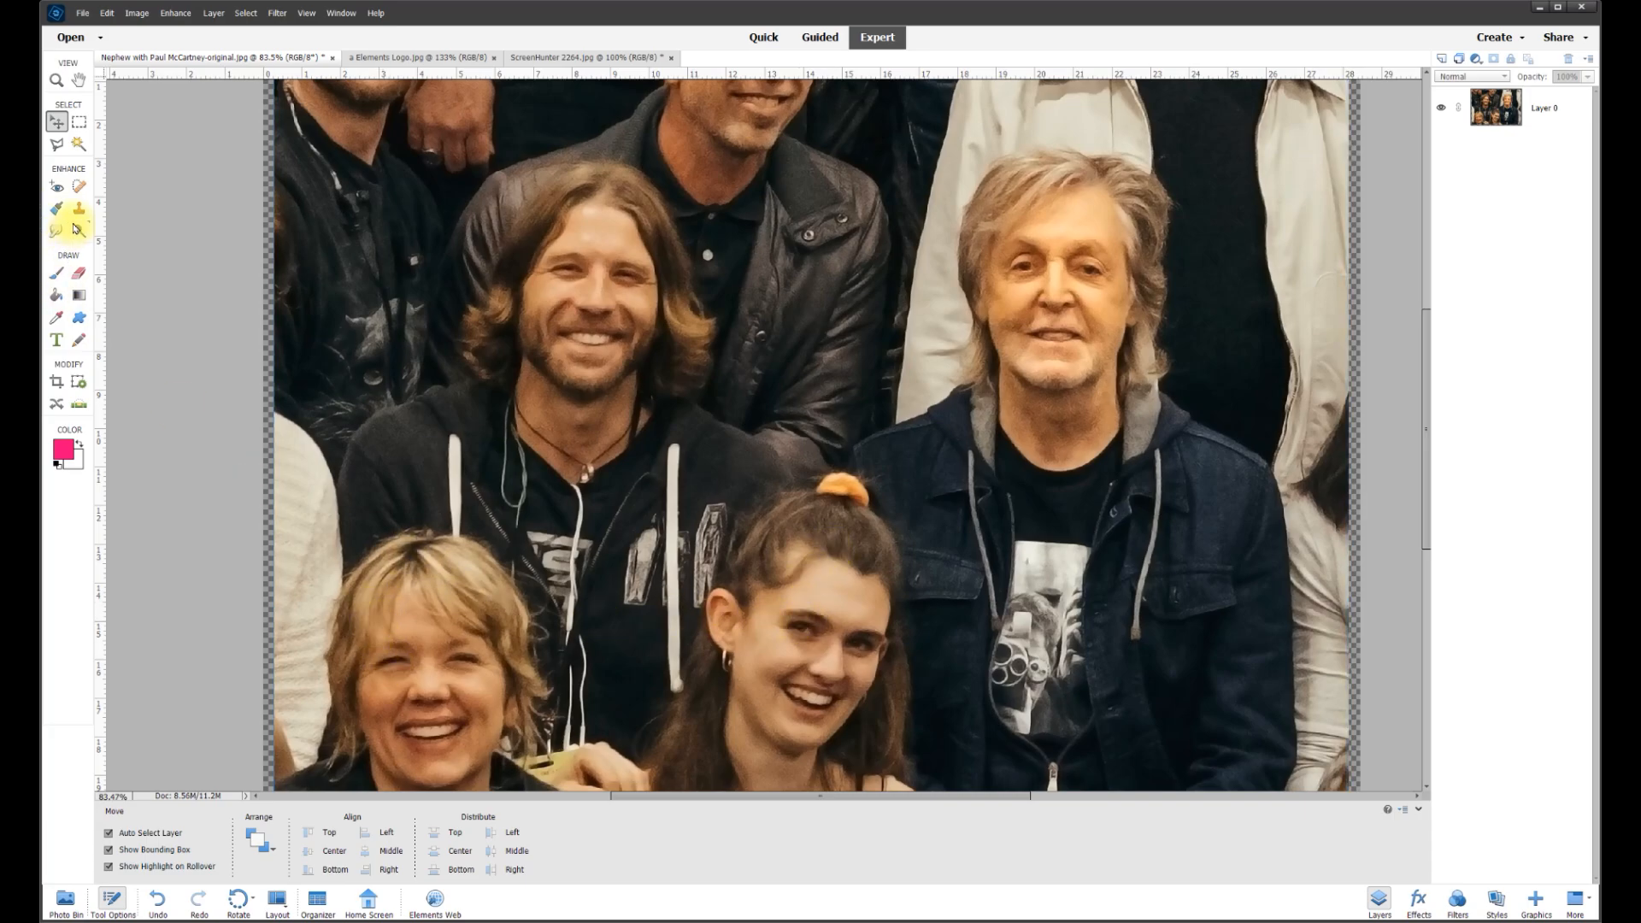
Set up the Eraser with a soft round brush at 10 px and 100% opacity
{"action": "left_click", "coordinate": [79, 273]}
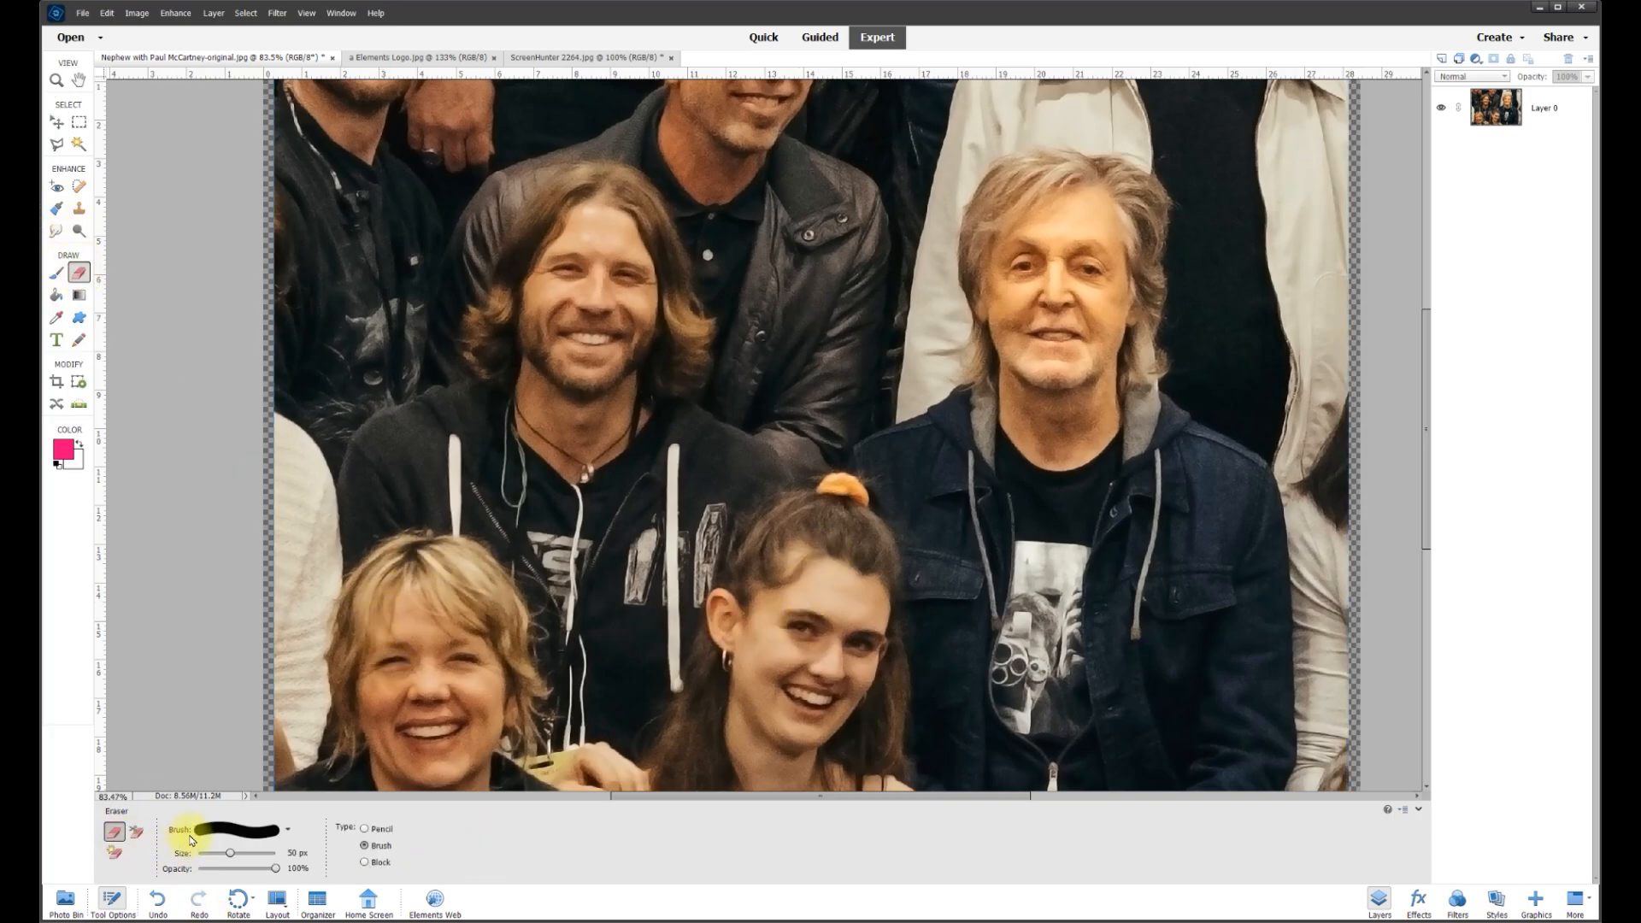
{"action": "left_click", "coordinate": [278, 833]}
{"action": "scroll", "coordinate": [261, 889], "scroll_direction": "down", "scroll_amount": 3}
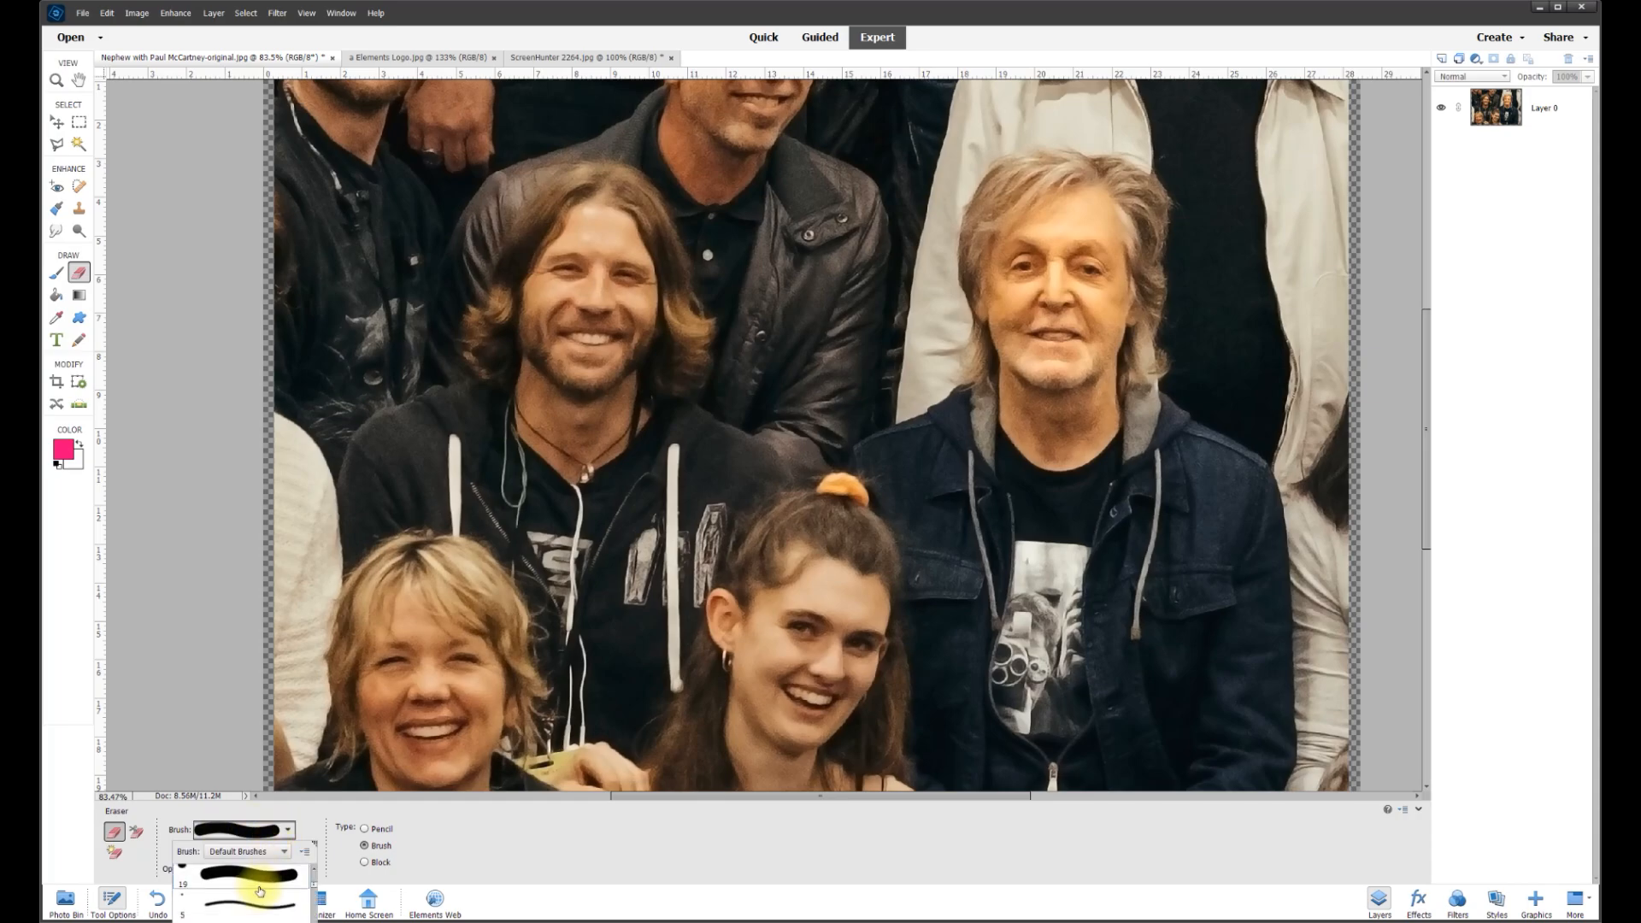
{"action": "scroll", "coordinate": [259, 893], "scroll_direction": "down", "scroll_amount": 2}
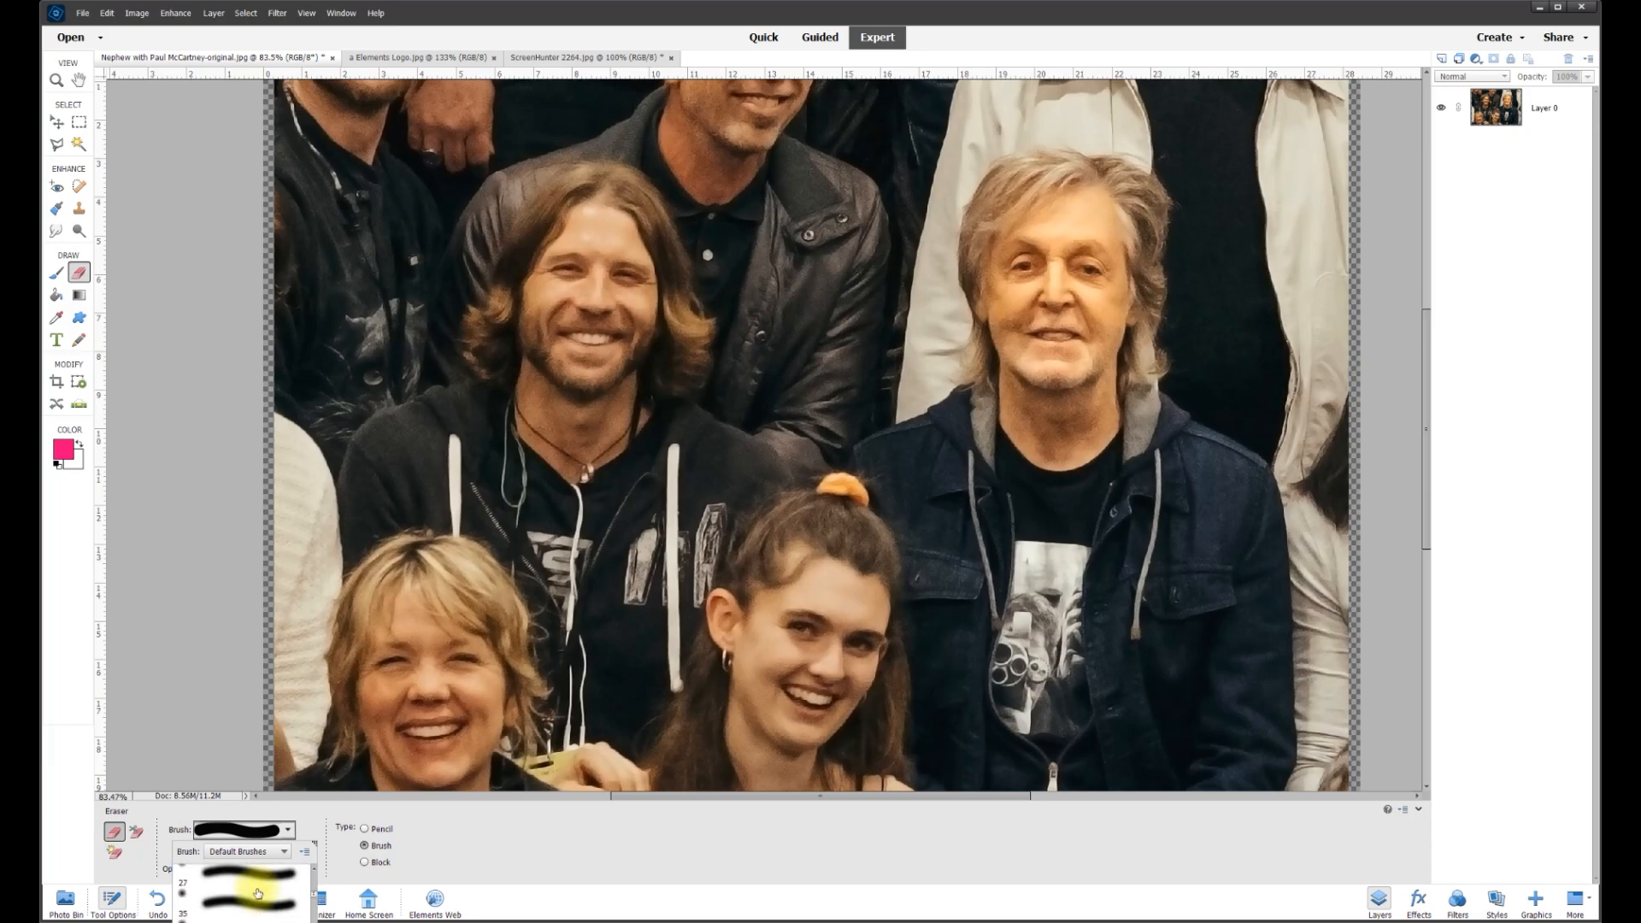
{"action": "double_click", "coordinate": [220, 896]}
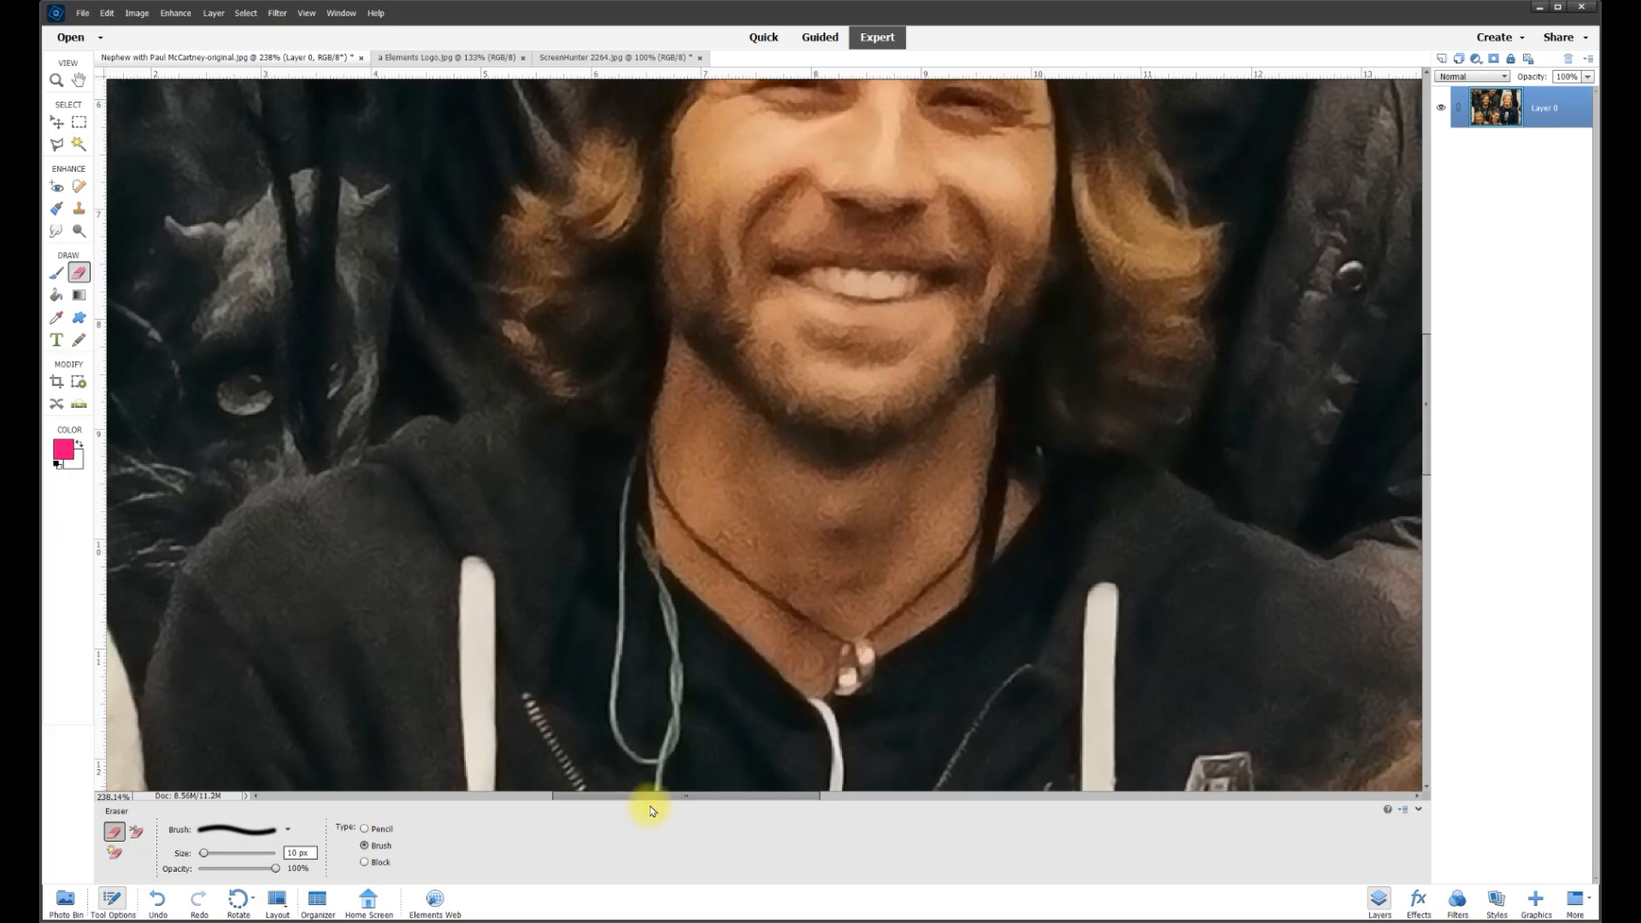
Erase a thin line along the long-haired man's shoulder, from beside the white knitted sleeve up to his hair
{"action": "left_click_drag", "start_coordinate": [649, 796], "coordinate": [621, 796]}
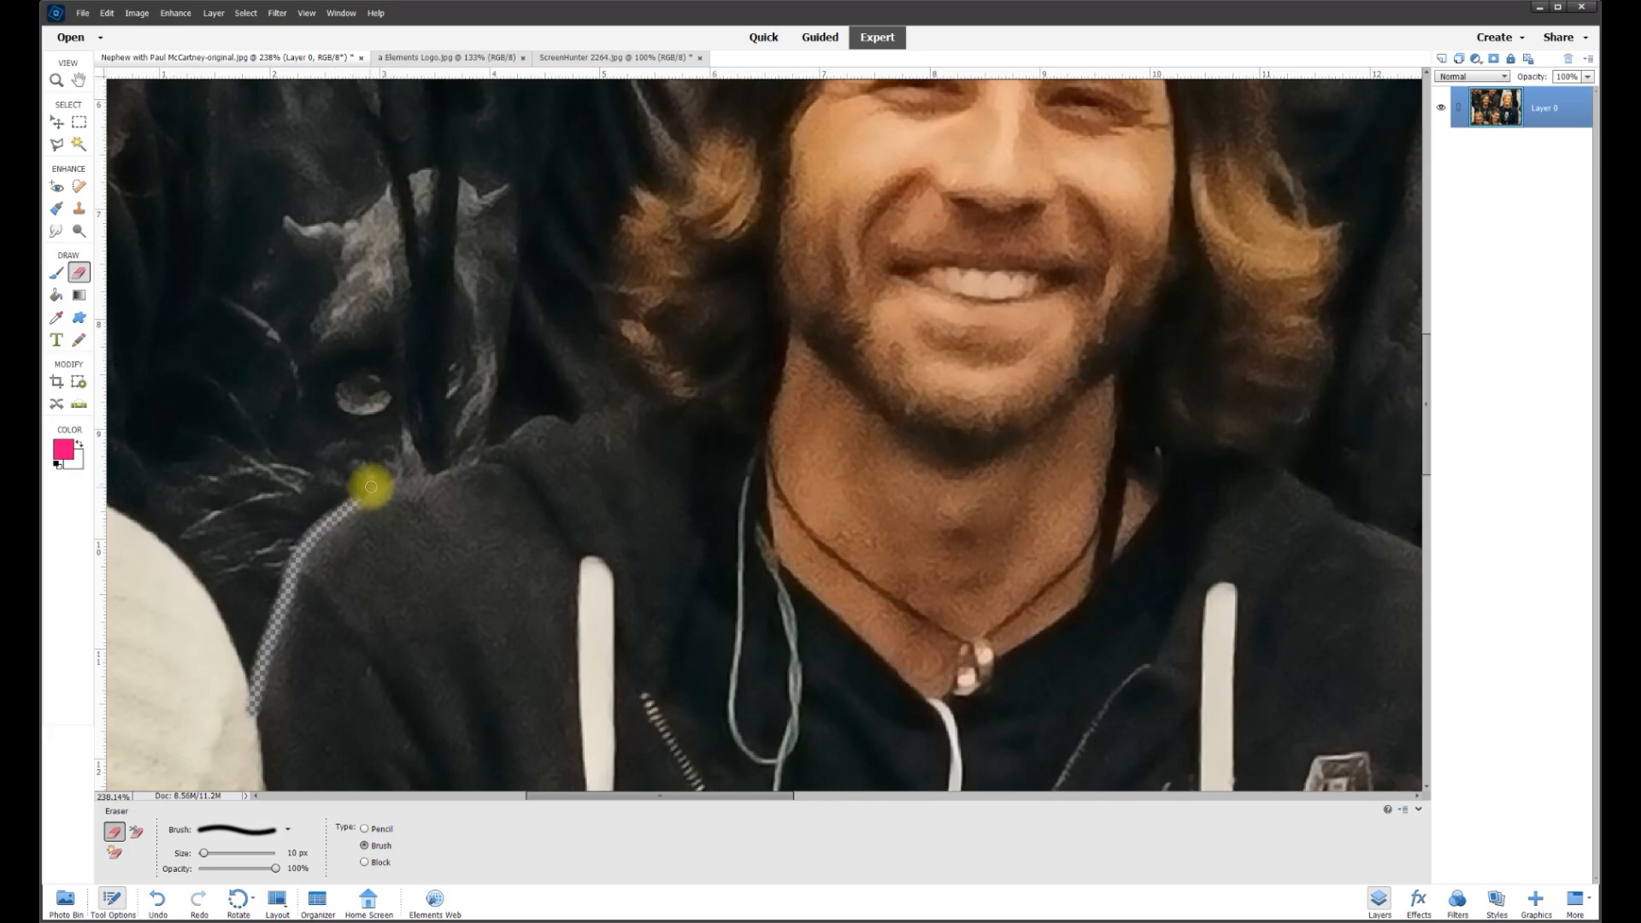
{"action": "scroll", "coordinate": [431, 470], "scroll_direction": "up", "scroll_amount": 2}
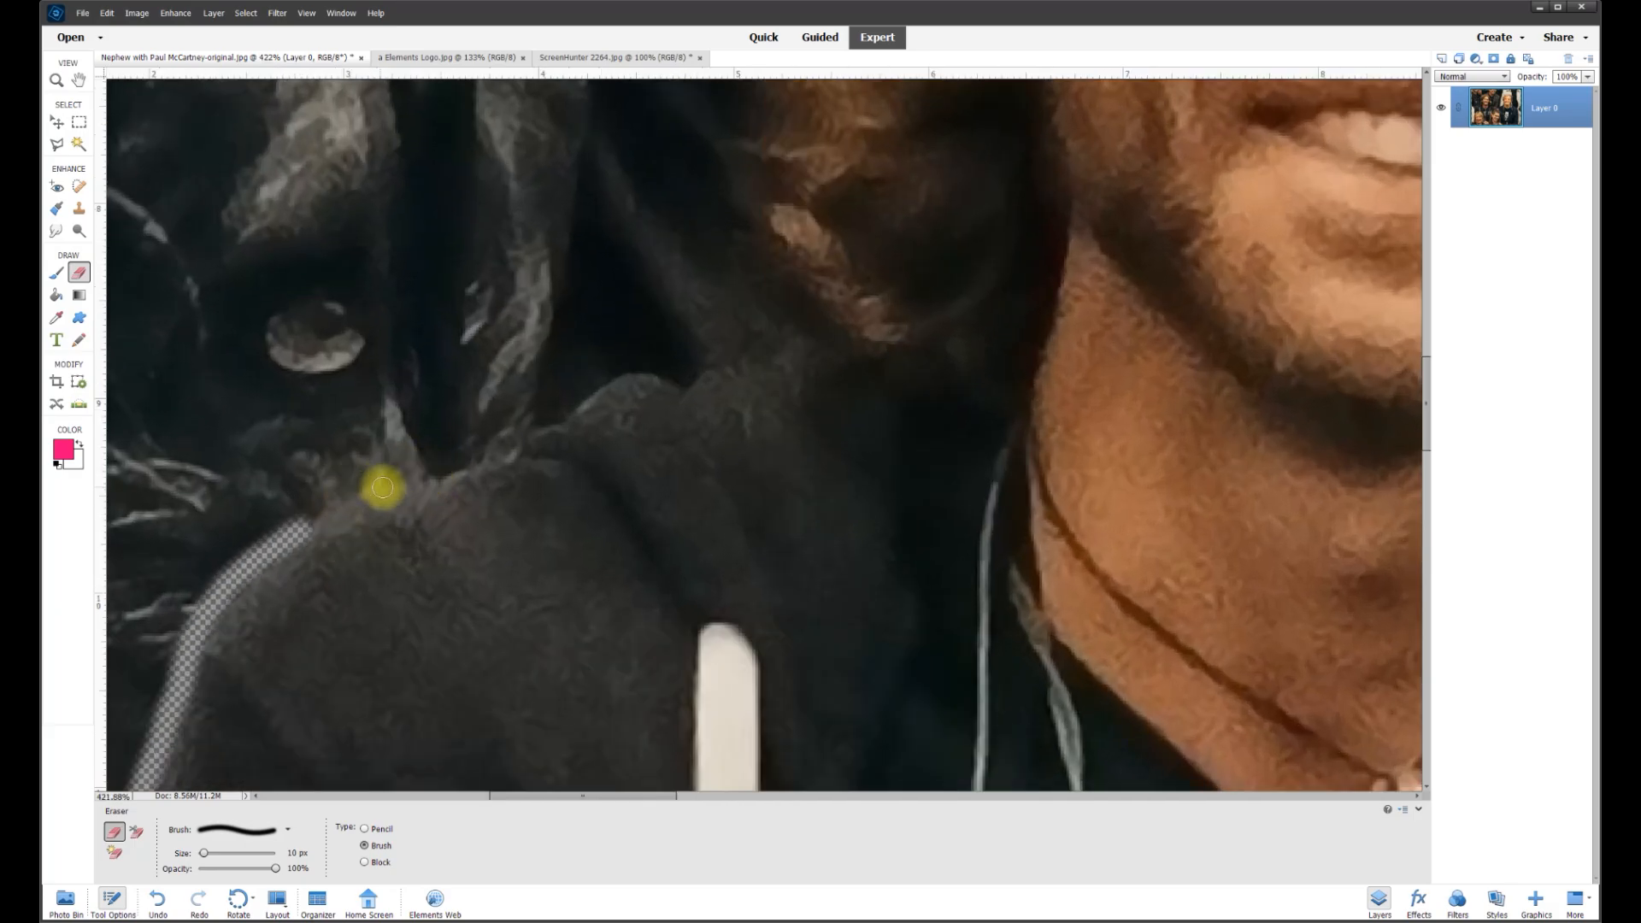
{"action": "left_click_drag", "start_coordinate": [303, 521], "coordinate": [471, 462]}
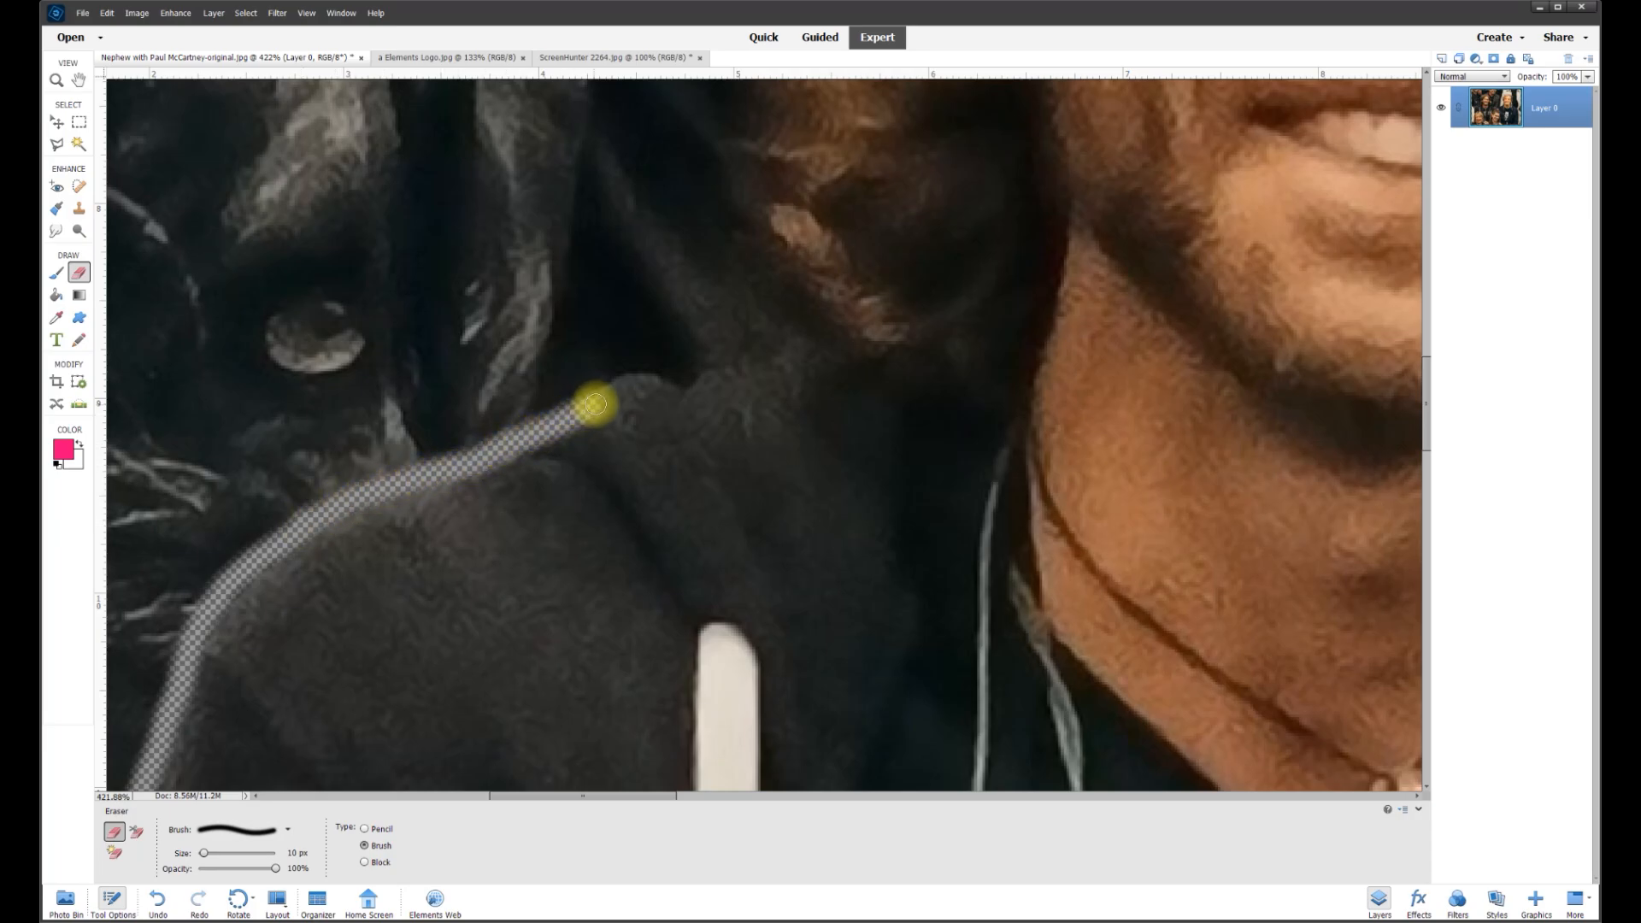
{"action": "left_click_drag", "start_coordinate": [644, 392], "coordinate": [798, 349]}
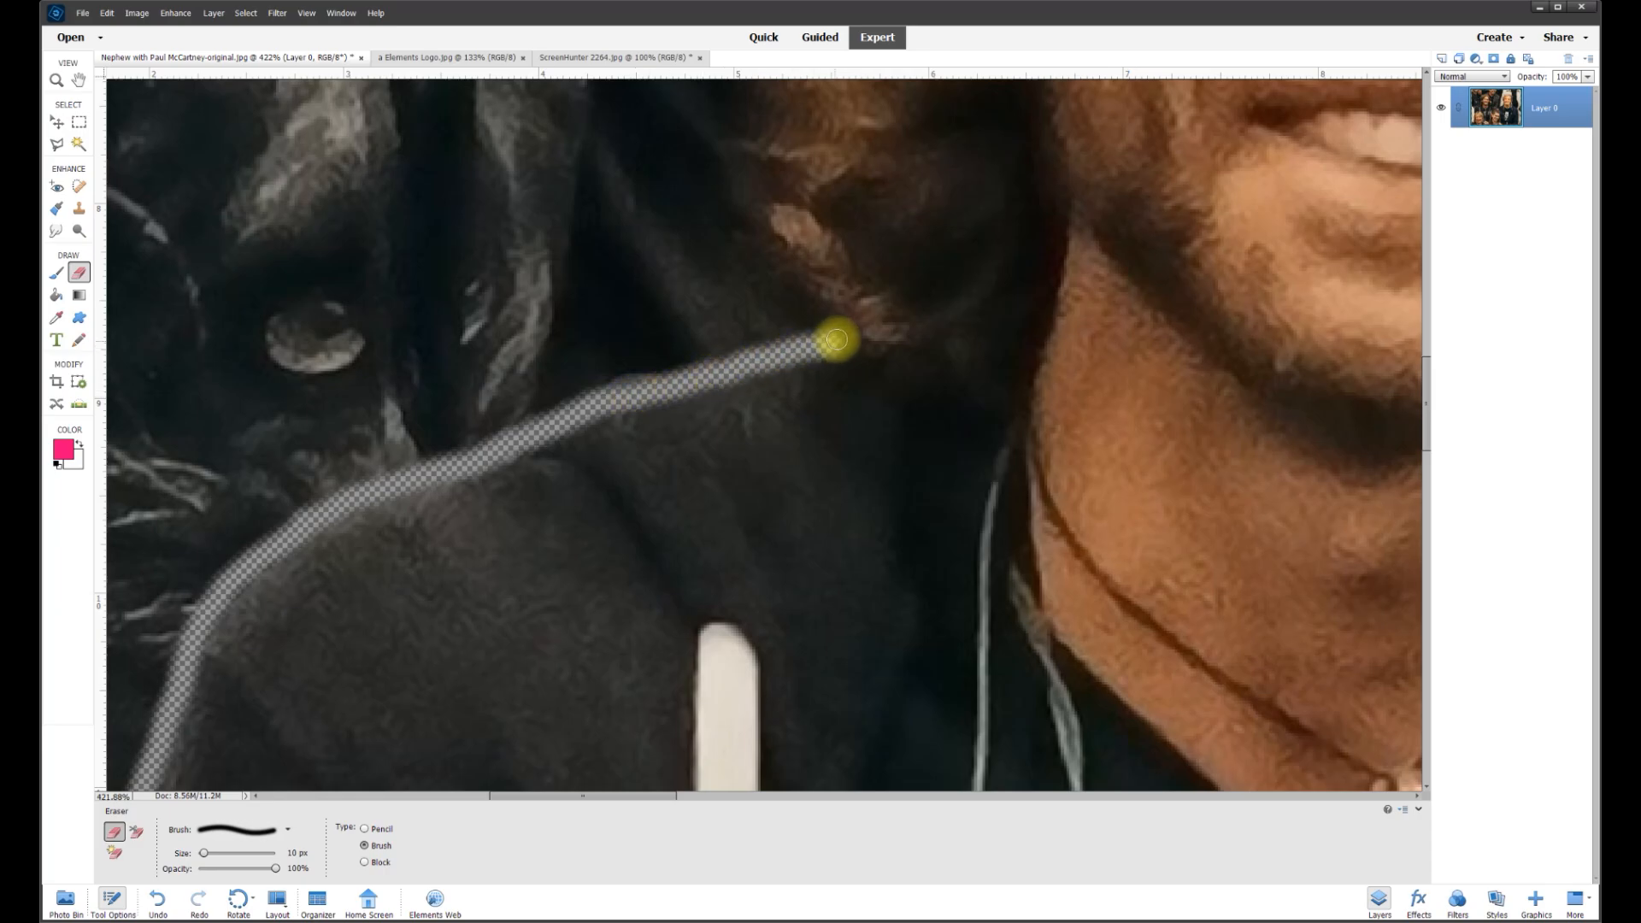
Erase a thin outline around the long-haired man's hair, over the top of his head and down to his other shoulder
{"action": "scroll", "coordinate": [1068, 375], "scroll_direction": "down", "scroll_amount": 3}
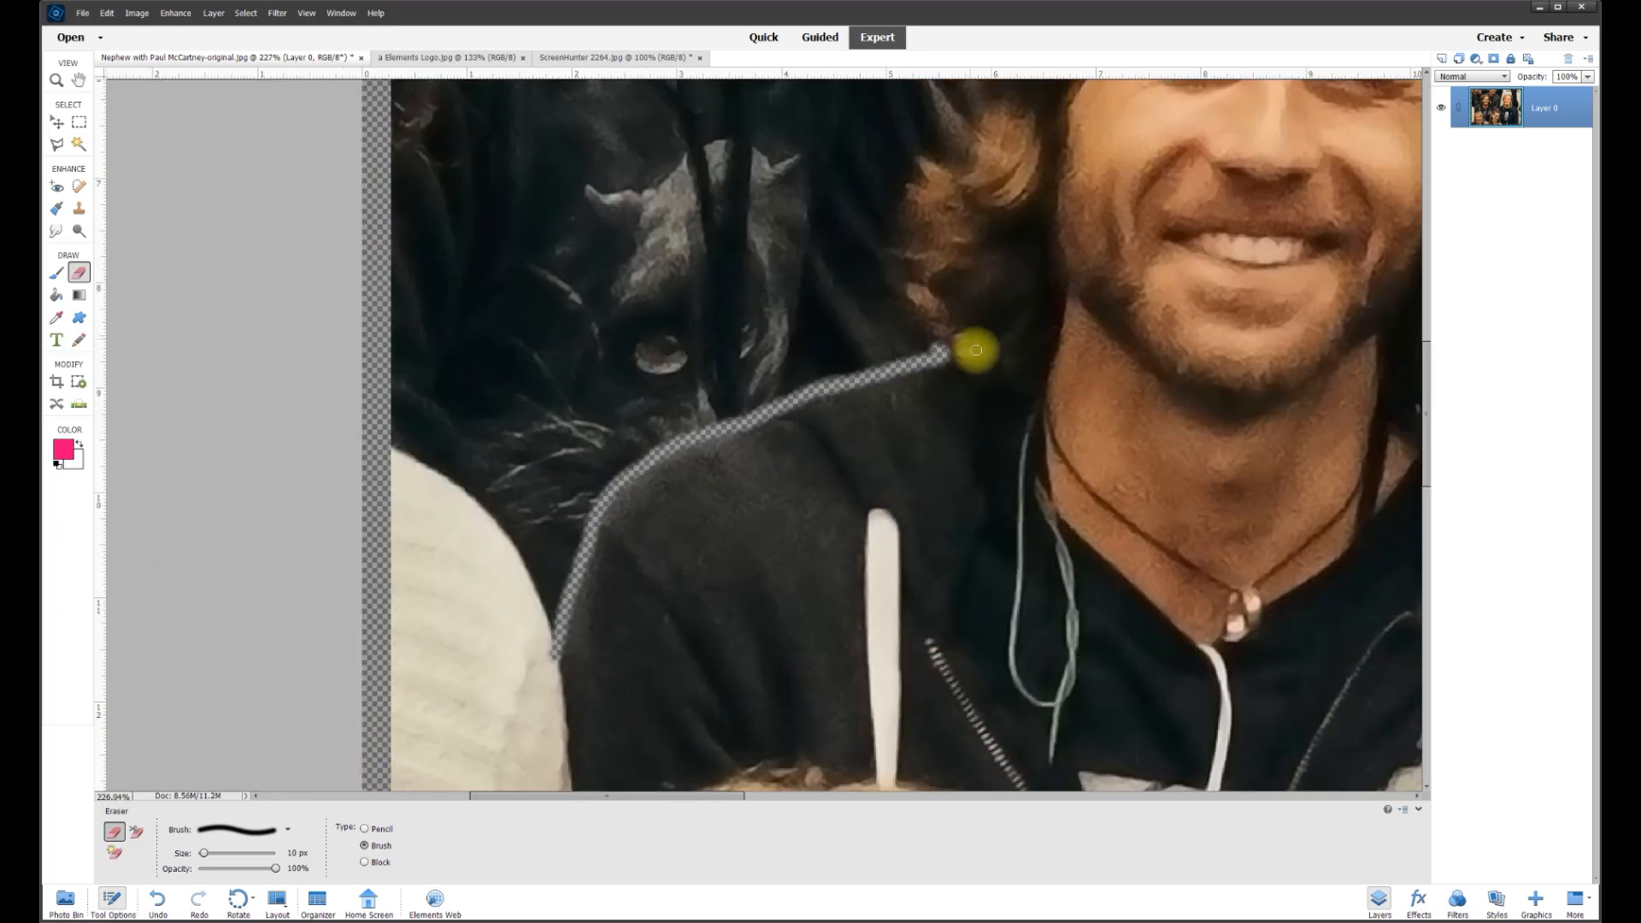
{"action": "scroll", "coordinate": [1401, 432], "scroll_direction": "up", "scroll_amount": 3}
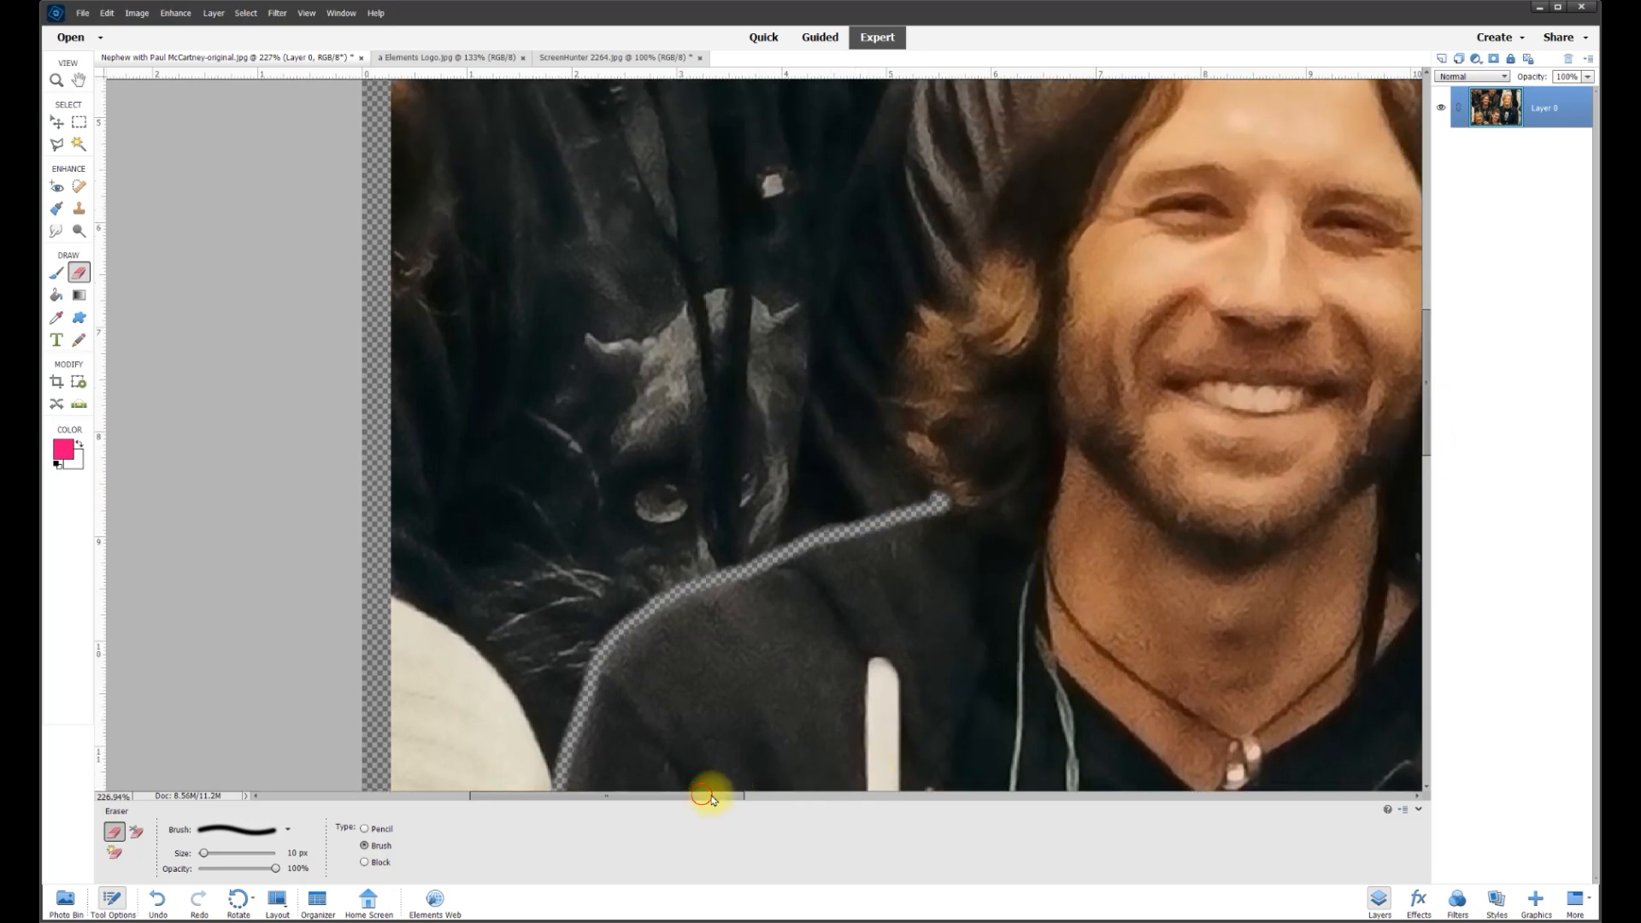
{"action": "scroll", "coordinate": [710, 797], "scroll_direction": "right", "scroll_amount": 5}
{"action": "scroll", "coordinate": [664, 505], "scroll_direction": "up", "scroll_amount": 2}
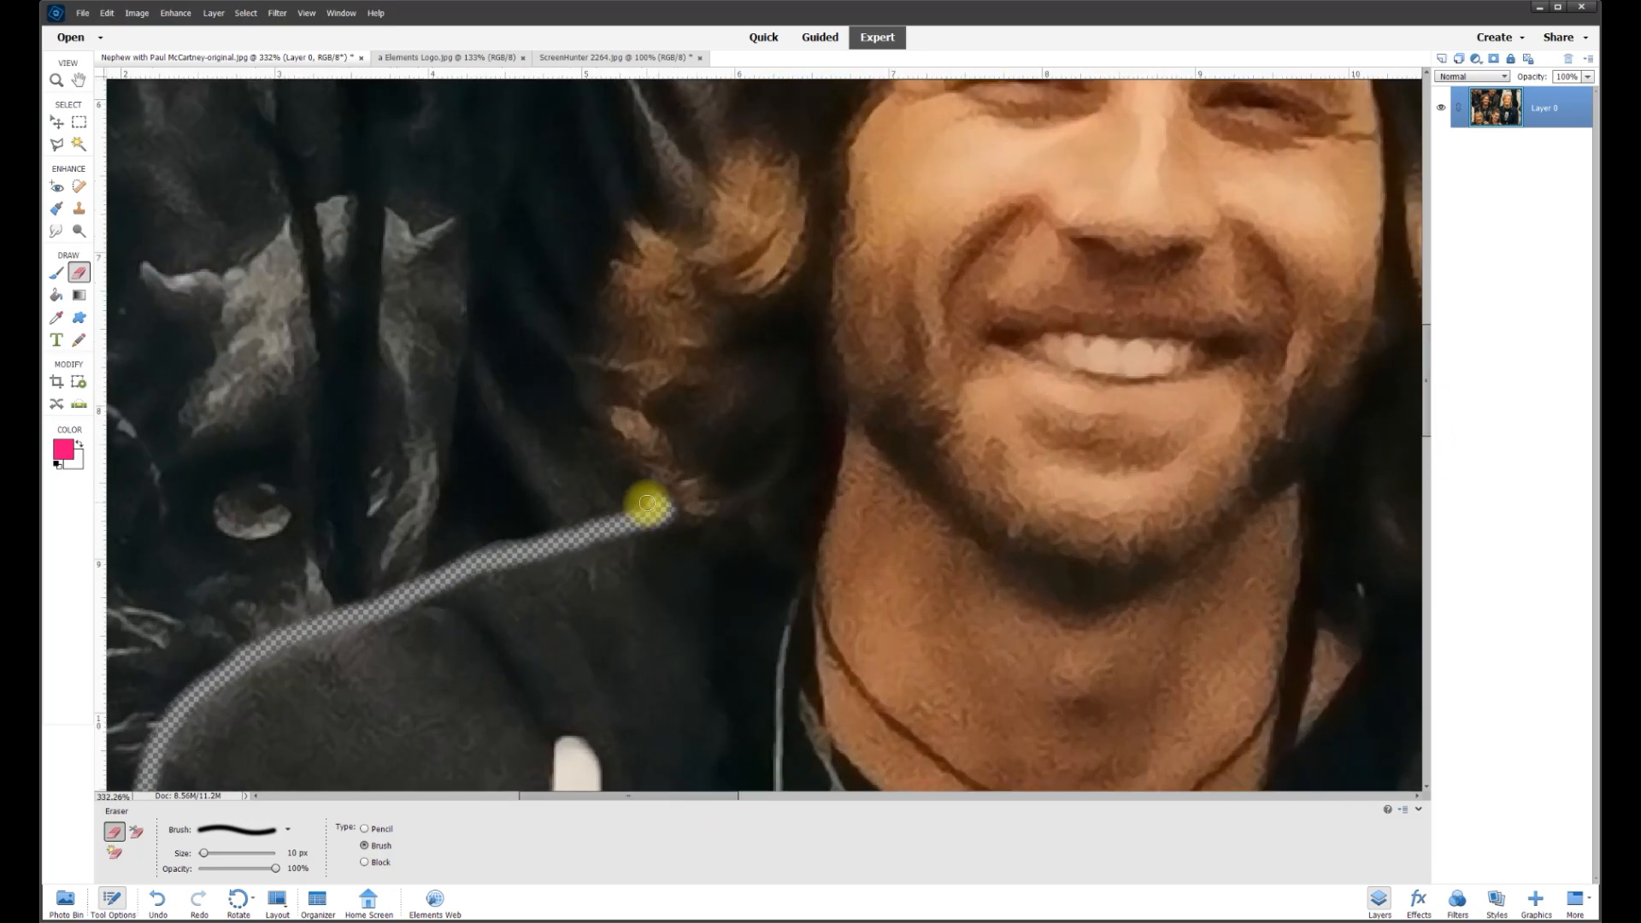
{"action": "mouse_move", "coordinate": [616, 457]}
{"action": "left_mouse_down"}
{"action": "mouse_move", "coordinate": [589, 364]}
{"action": "mouse_move", "coordinate": [602, 275]}
{"action": "mouse_move", "coordinate": [616, 222]}
{"action": "mouse_move", "coordinate": [704, 151]}
{"action": "left_mouse_up"}
{"action": "left_click_drag", "start_coordinate": [1429, 418], "coordinate": [1432, 356]}
{"action": "mouse_move", "coordinate": [704, 504]}
{"action": "left_mouse_down"}
{"action": "mouse_move", "coordinate": [848, 205]}
{"action": "mouse_move", "coordinate": [915, 110]}
{"action": "left_mouse_up"}
{"action": "left_click_drag", "start_coordinate": [1373, 238], "coordinate": [972, 464]}
{"action": "mouse_move", "coordinate": [514, 336]}
{"action": "left_mouse_down"}
{"action": "mouse_move", "coordinate": [689, 227]}
{"action": "mouse_move", "coordinate": [887, 245]}
{"action": "mouse_move", "coordinate": [1025, 385]}
{"action": "mouse_move", "coordinate": [737, 381]}
{"action": "left_mouse_up"}
{"action": "left_click_drag", "start_coordinate": [737, 381], "coordinate": [850, 688]}
{"action": "left_click_drag", "start_coordinate": [850, 688], "coordinate": [850, 333]}
{"action": "mouse_move", "coordinate": [850, 334]}
{"action": "left_mouse_down"}
{"action": "mouse_move", "coordinate": [861, 413]}
{"action": "mouse_move", "coordinate": [944, 520]}
{"action": "mouse_move", "coordinate": [547, 350]}
{"action": "left_mouse_up"}
Erase a thin line along the long-haired man's other shoulder, down into the hair of the woman with the orange scrunchie
{"action": "scroll", "coordinate": [945, 519], "scroll_direction": "down", "scroll_amount": 3}
{"action": "mouse_move", "coordinate": [547, 350]}
{"action": "left_mouse_down"}
{"action": "mouse_move", "coordinate": [831, 516]}
{"action": "mouse_move", "coordinate": [905, 597]}
{"action": "mouse_move", "coordinate": [944, 683]}
{"action": "left_mouse_up"}
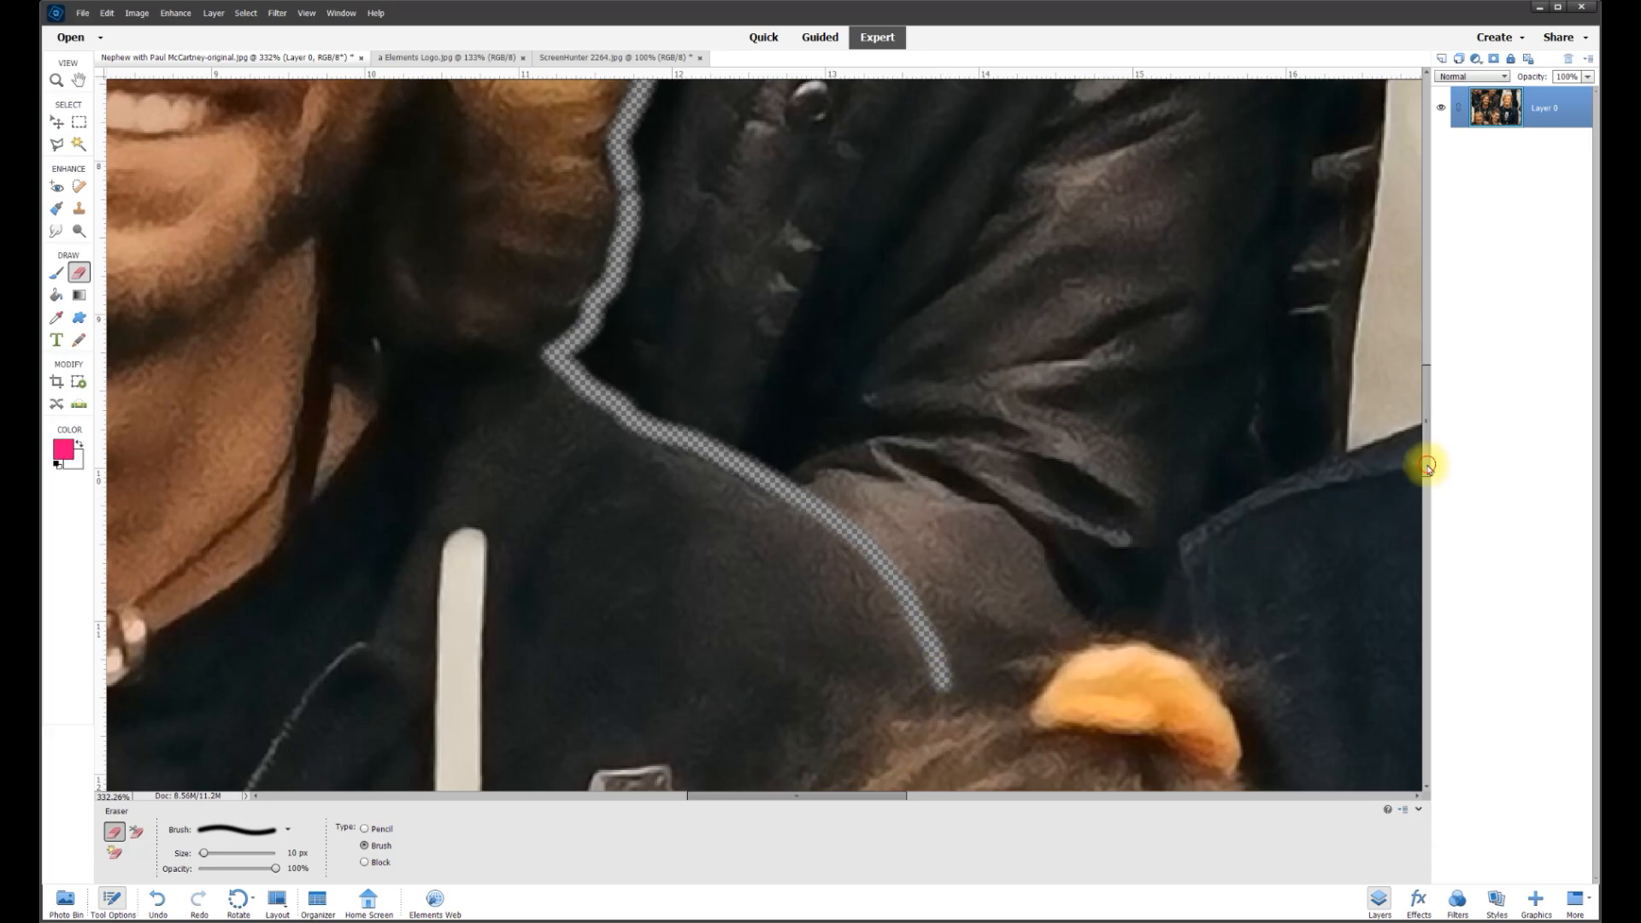
{"action": "scroll", "coordinate": [934, 494], "scroll_direction": "down", "scroll_amount": 3}
{"action": "left_click_drag", "start_coordinate": [934, 495], "coordinate": [964, 612]}
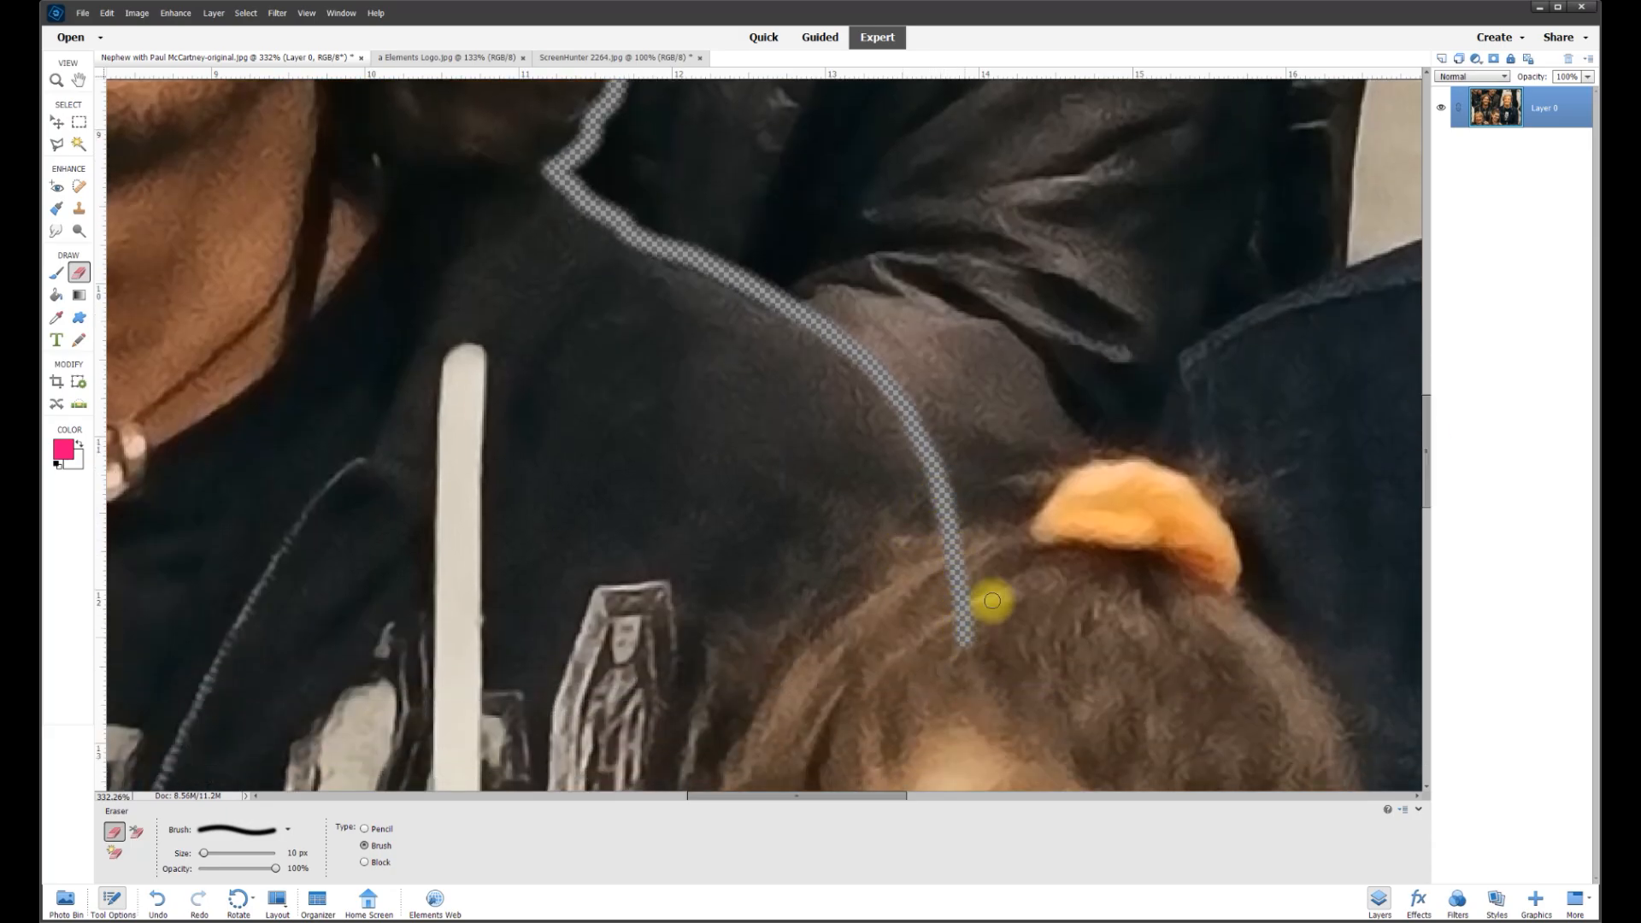
Erase a thin line from the orange scrunchie along the denim-jacket man's near shoulder and around his hair
{"action": "left_click_drag", "start_coordinate": [883, 803], "coordinate": [932, 798]}
{"action": "mouse_move", "coordinate": [1152, 226]}
{"action": "left_mouse_down"}
{"action": "mouse_move", "coordinate": [895, 346]}
{"action": "mouse_move", "coordinate": [817, 673]}
{"action": "left_mouse_up"}
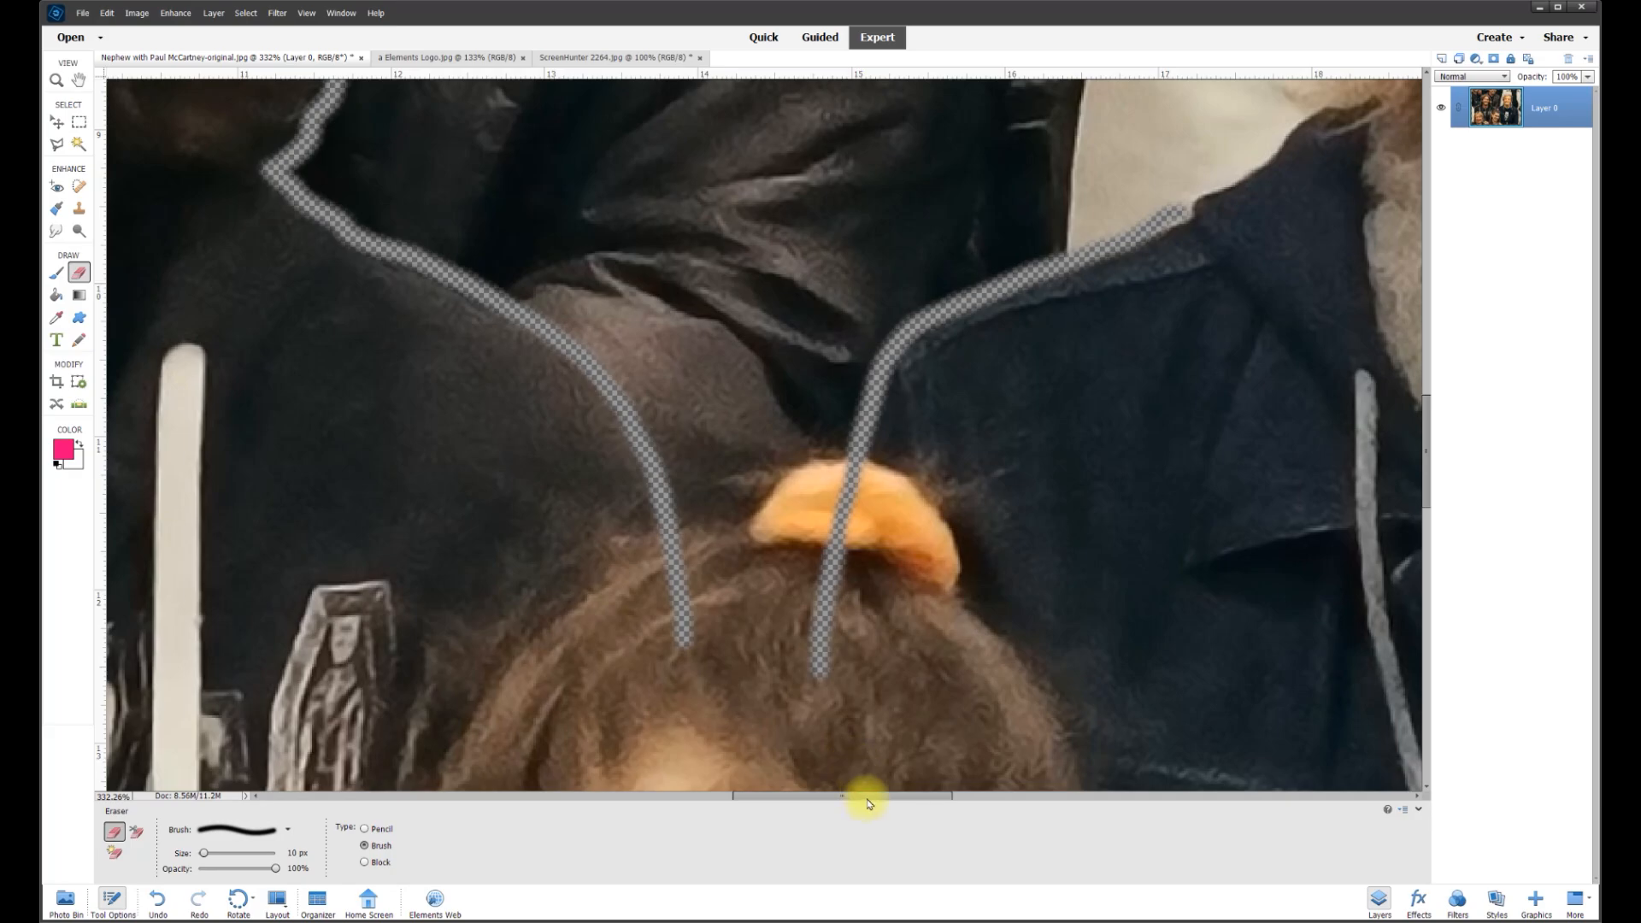
{"action": "left_click_drag", "start_coordinate": [868, 795], "coordinate": [989, 796]}
{"action": "scroll", "coordinate": [641, 165], "scroll_direction": "up", "scroll_amount": 5}
{"action": "mouse_move", "coordinate": [641, 164]}
{"action": "left_mouse_down"}
{"action": "mouse_move", "coordinate": [678, 254]}
{"action": "mouse_move", "coordinate": [628, 368]}
{"action": "mouse_move", "coordinate": [561, 429]}
{"action": "mouse_move", "coordinate": [496, 384]}
{"action": "mouse_move", "coordinate": [619, 447]}
{"action": "mouse_move", "coordinate": [583, 563]}
{"action": "mouse_move", "coordinate": [505, 604]}
{"action": "left_mouse_up"}
{"action": "scroll", "coordinate": [505, 604], "scroll_direction": "up", "scroll_amount": 3}
{"action": "left_click_drag", "start_coordinate": [658, 562], "coordinate": [641, 323]}
{"action": "scroll", "coordinate": [641, 322], "scroll_direction": "up", "scroll_amount": 4}
{"action": "mouse_move", "coordinate": [722, 438]}
{"action": "left_mouse_down"}
{"action": "mouse_move", "coordinate": [902, 333]}
{"action": "mouse_move", "coordinate": [1102, 342]}
{"action": "left_mouse_up"}
Erase a thin line along the denim-jacket man's far shoulder to the top of his sleeve
{"action": "scroll", "coordinate": [1102, 342], "scroll_direction": "right", "scroll_amount": 4}
{"action": "mouse_move", "coordinate": [752, 348]}
{"action": "left_mouse_down"}
{"action": "mouse_move", "coordinate": [893, 431]}
{"action": "mouse_move", "coordinate": [949, 298]}
{"action": "mouse_move", "coordinate": [910, 673]}
{"action": "mouse_move", "coordinate": [741, 503]}
{"action": "mouse_move", "coordinate": [987, 648]}
{"action": "mouse_move", "coordinate": [804, 427]}
{"action": "left_mouse_up"}
{"action": "scroll", "coordinate": [948, 293], "scroll_direction": "down", "scroll_amount": 3}
{"action": "scroll", "coordinate": [926, 538], "scroll_direction": "down", "scroll_amount": 3}
{"action": "scroll", "coordinate": [743, 498], "scroll_direction": "down", "scroll_amount": 3}
{"action": "scroll", "coordinate": [987, 648], "scroll_direction": "down", "scroll_amount": 3}
{"action": "scroll", "coordinate": [987, 648], "scroll_direction": "right", "scroll_amount": 3}
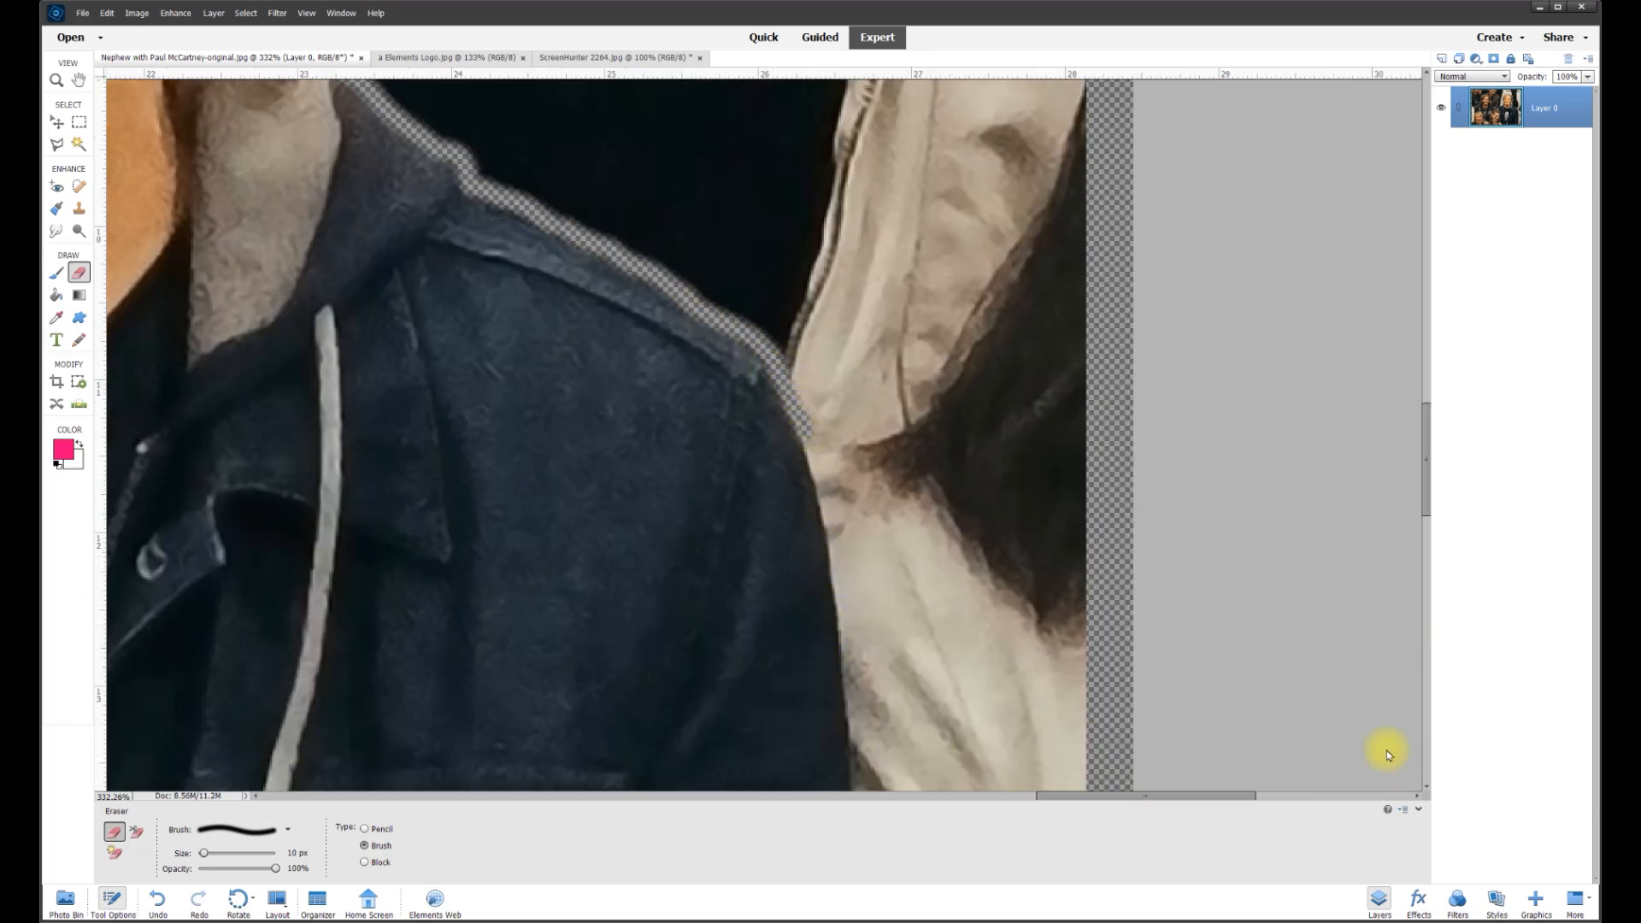
Erase a thin line down the outer edge of the denim sleeve to the bottom of the photo, using straight connected segments
{"action": "left_click_drag", "start_coordinate": [1426, 476], "coordinate": [1417, 502]}
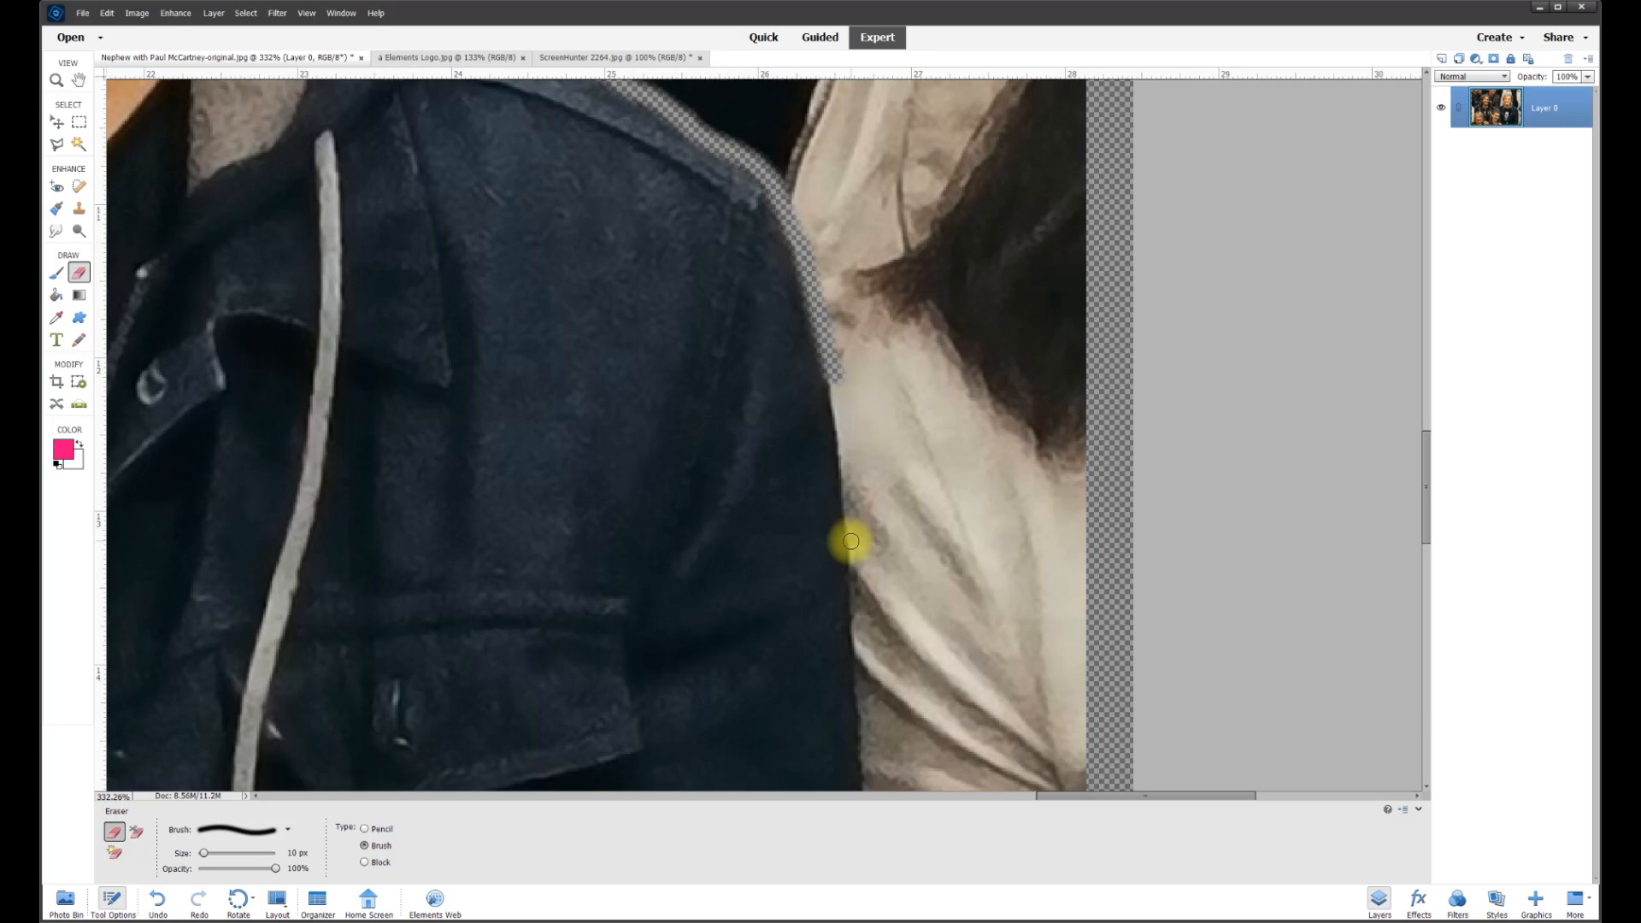
{"action": "left_click_drag", "start_coordinate": [854, 533], "coordinate": [854, 535]}
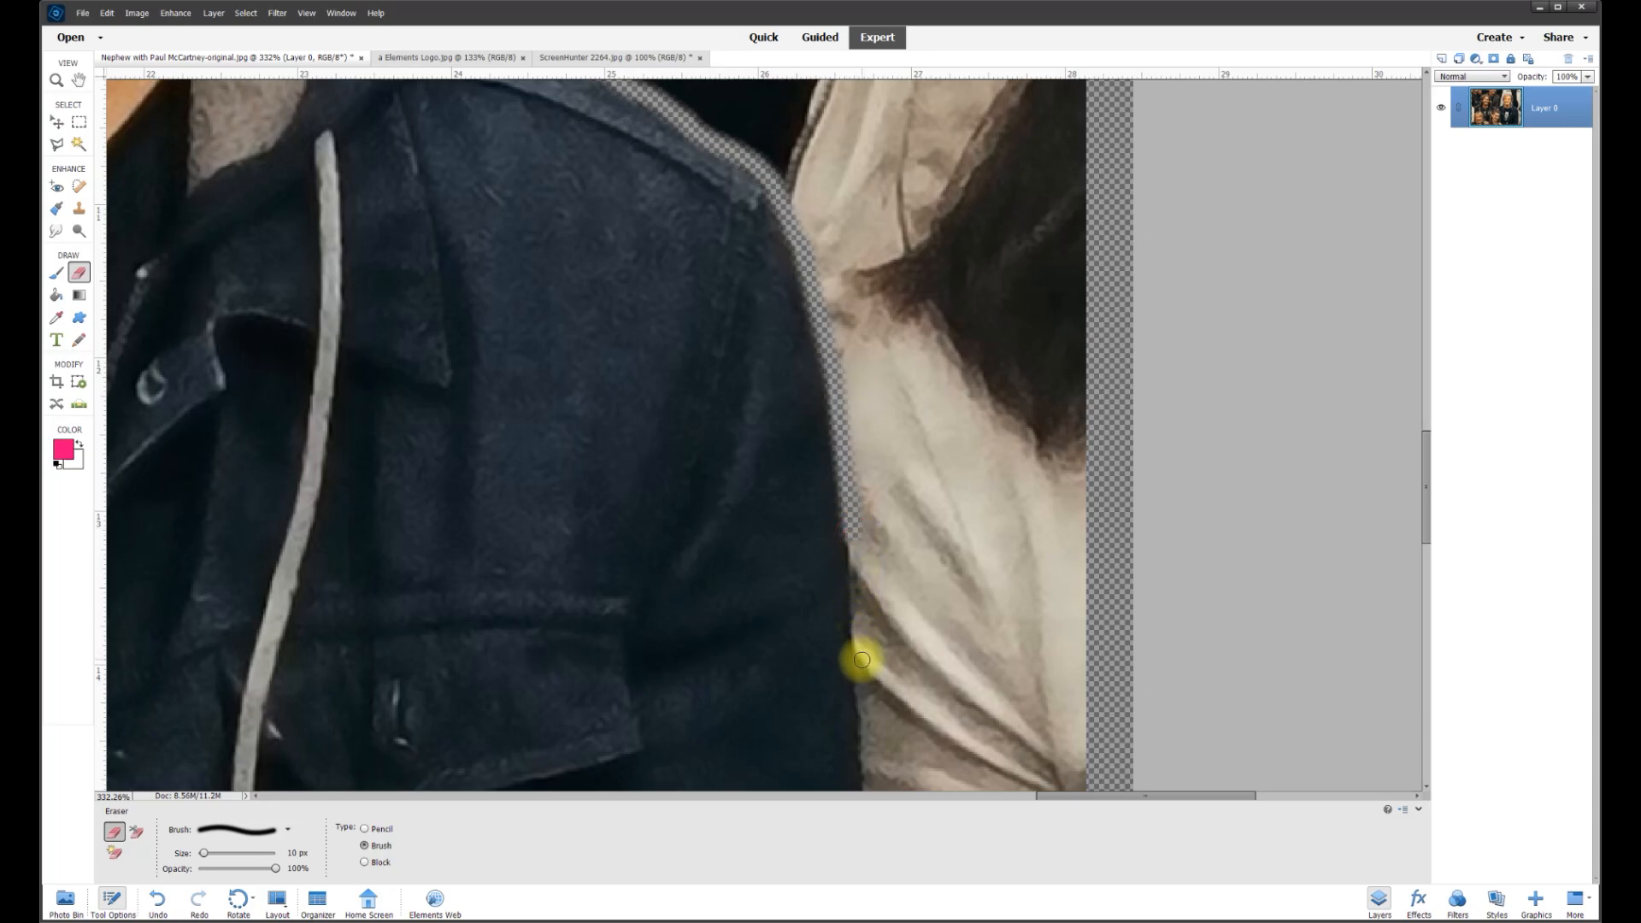
{"action": "left_click_drag", "start_coordinate": [1421, 528], "coordinate": [1419, 579]}
{"action": "left_click", "coordinate": [857, 350]}
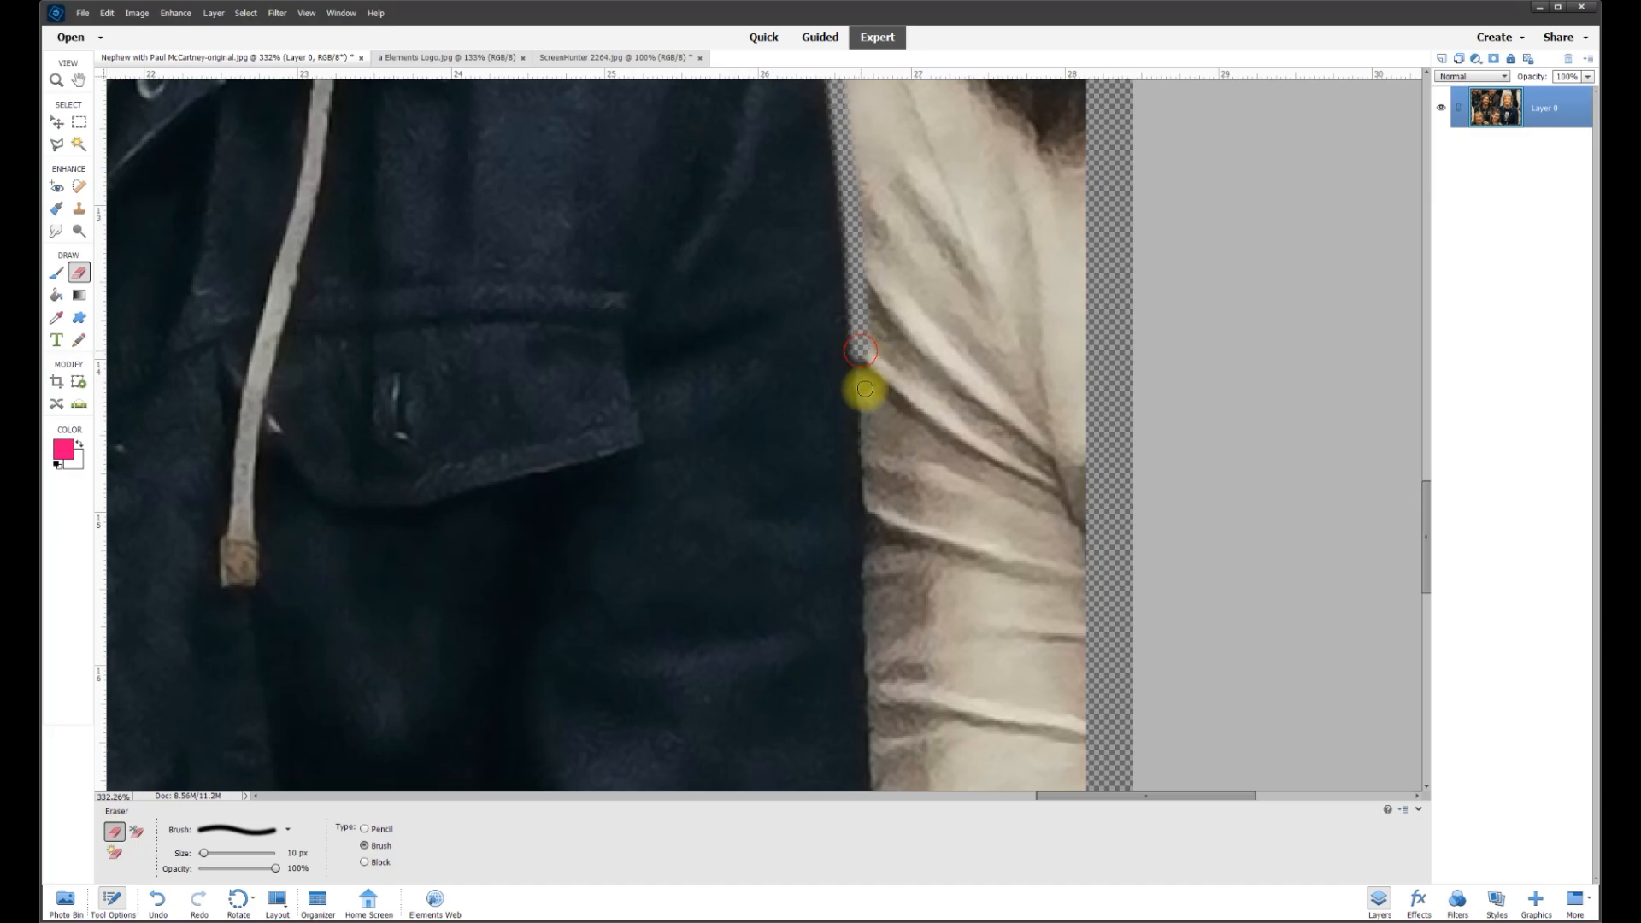
{"action": "left_click", "coordinate": [868, 487], "text": "shift"}
{"action": "left_click", "coordinate": [868, 611], "text": "shift"}
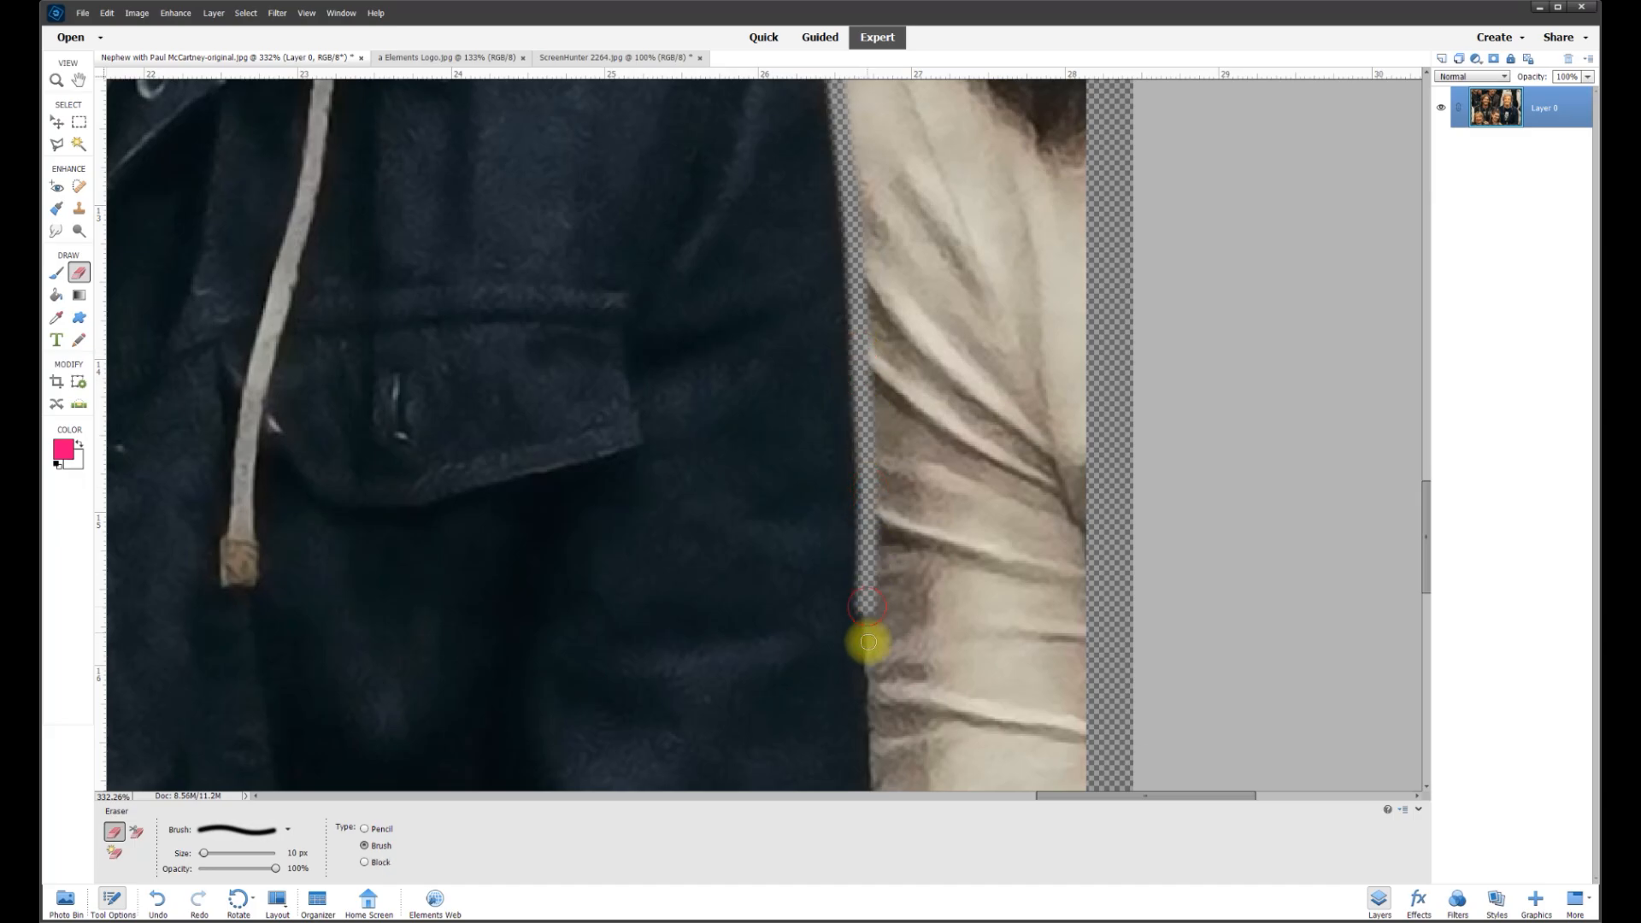
{"action": "scroll", "coordinate": [876, 615], "scroll_direction": "down", "scroll_amount": 5}
{"action": "left_click", "coordinate": [883, 454], "text": "shift"}
{"action": "scroll", "coordinate": [892, 542], "scroll_direction": "down", "scroll_amount": 3}
{"action": "scroll", "coordinate": [846, 640], "scroll_direction": "down", "scroll_amount": 8}
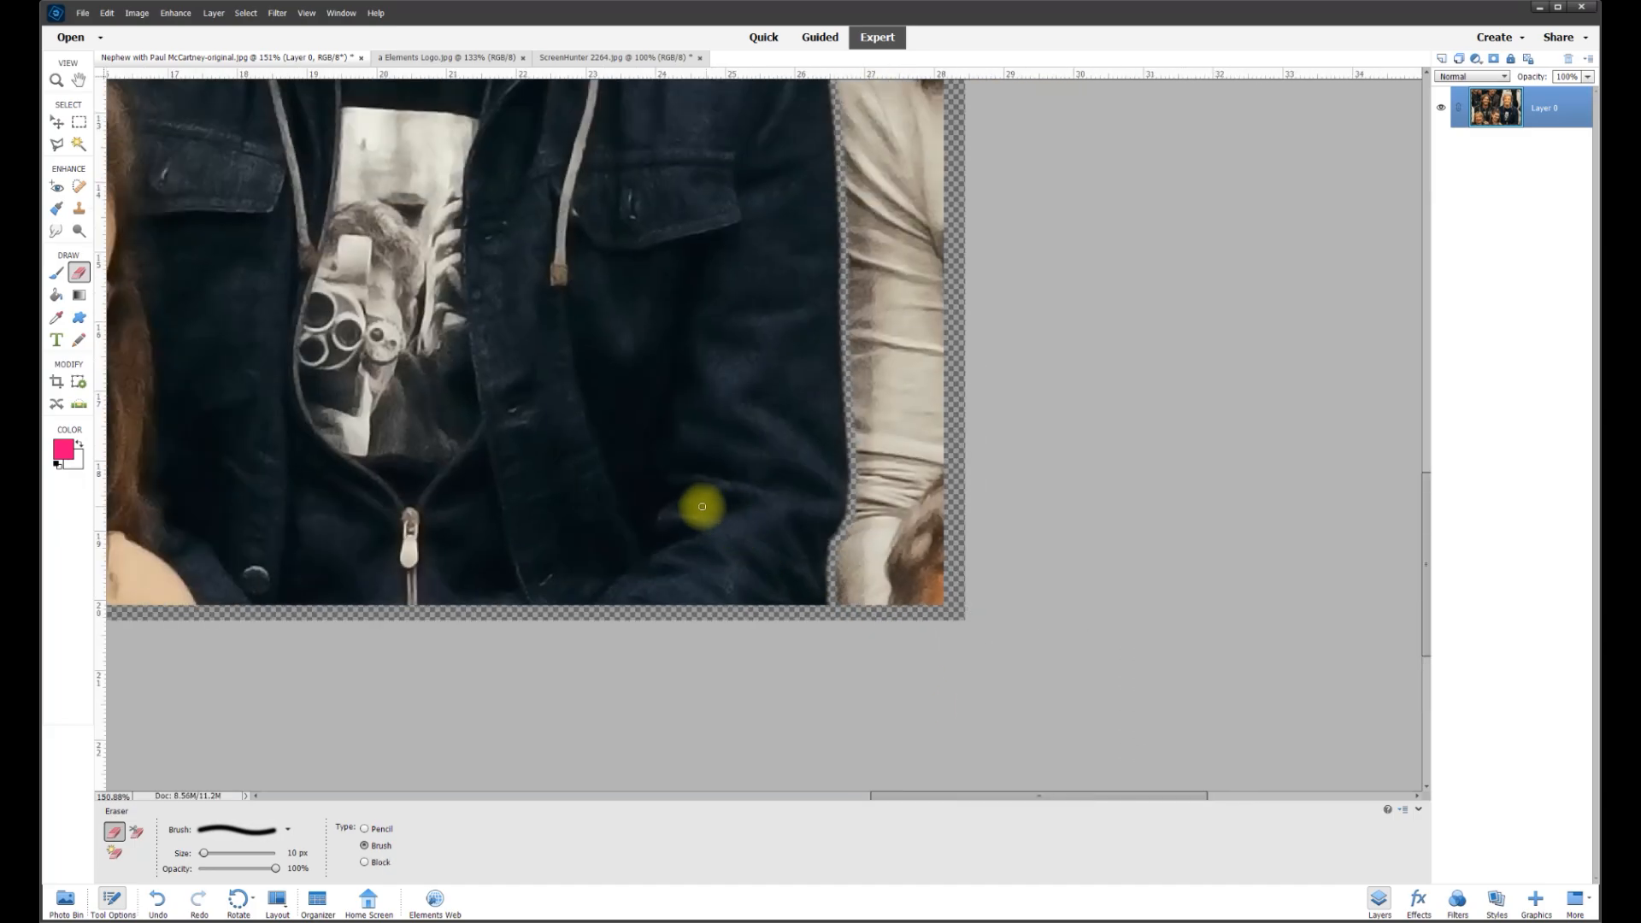
Start a Polygonal Lasso selection in the transparent margin at the photo's lower-left corner and run it along below the blonde woman
{"action": "left_click", "coordinate": [56, 143]}
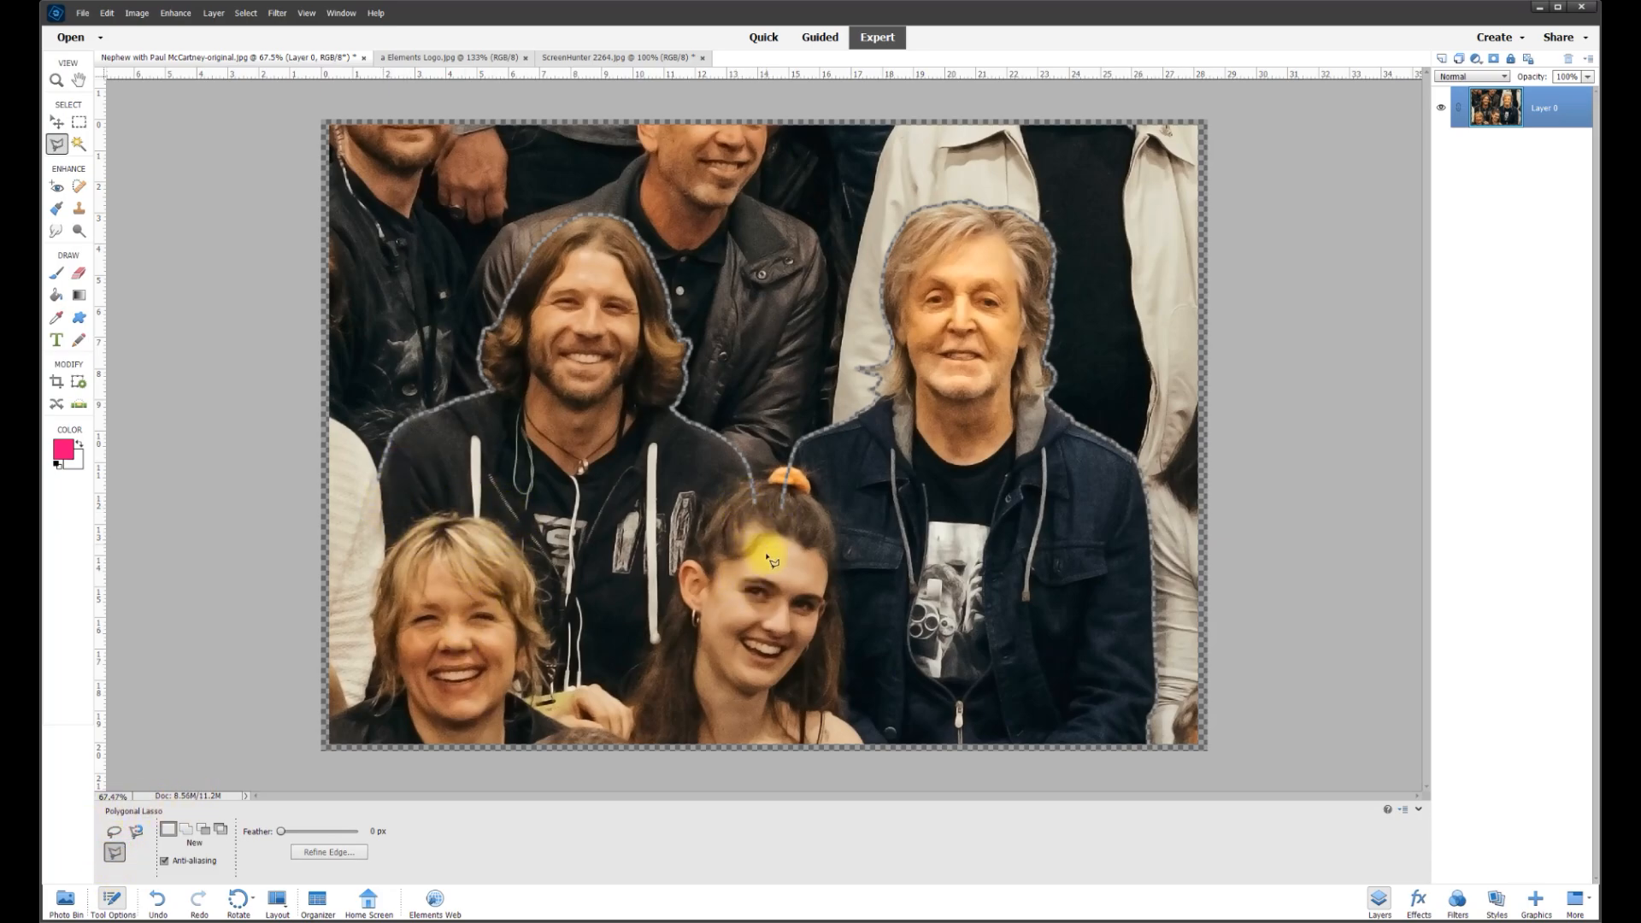
{"action": "scroll", "coordinate": [272, 713], "scroll_direction": "up", "scroll_amount": 5}
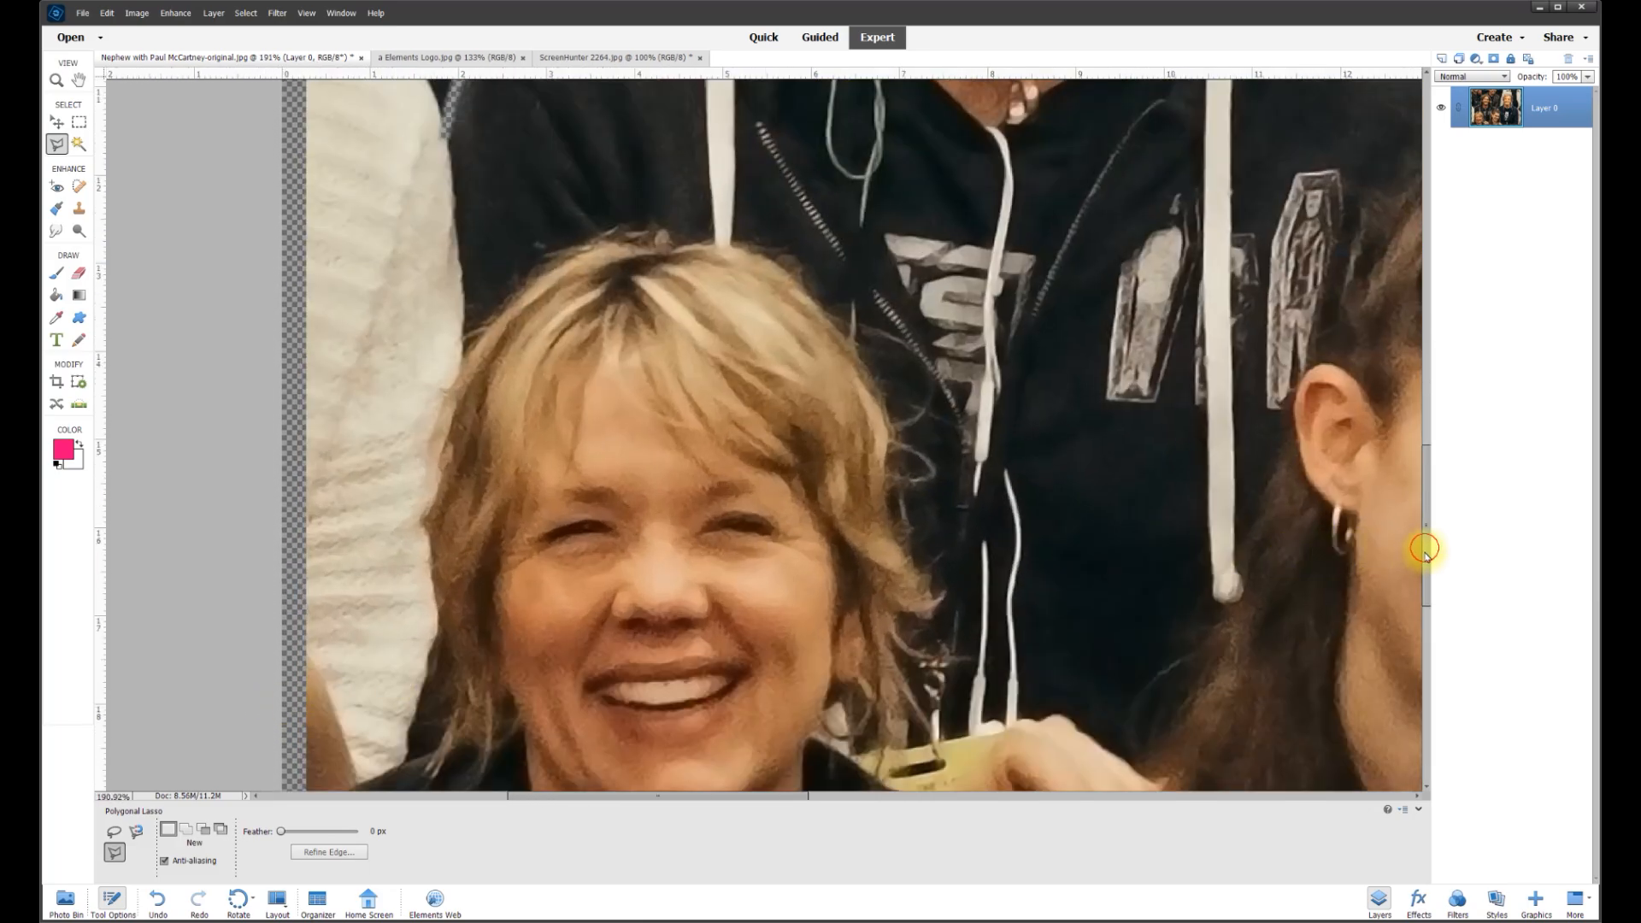
{"action": "left_click_drag", "start_coordinate": [1424, 548], "coordinate": [1428, 579]}
{"action": "scroll", "coordinate": [359, 724], "scroll_direction": "up", "scroll_amount": 2}
{"action": "left_click", "coordinate": [293, 590]}
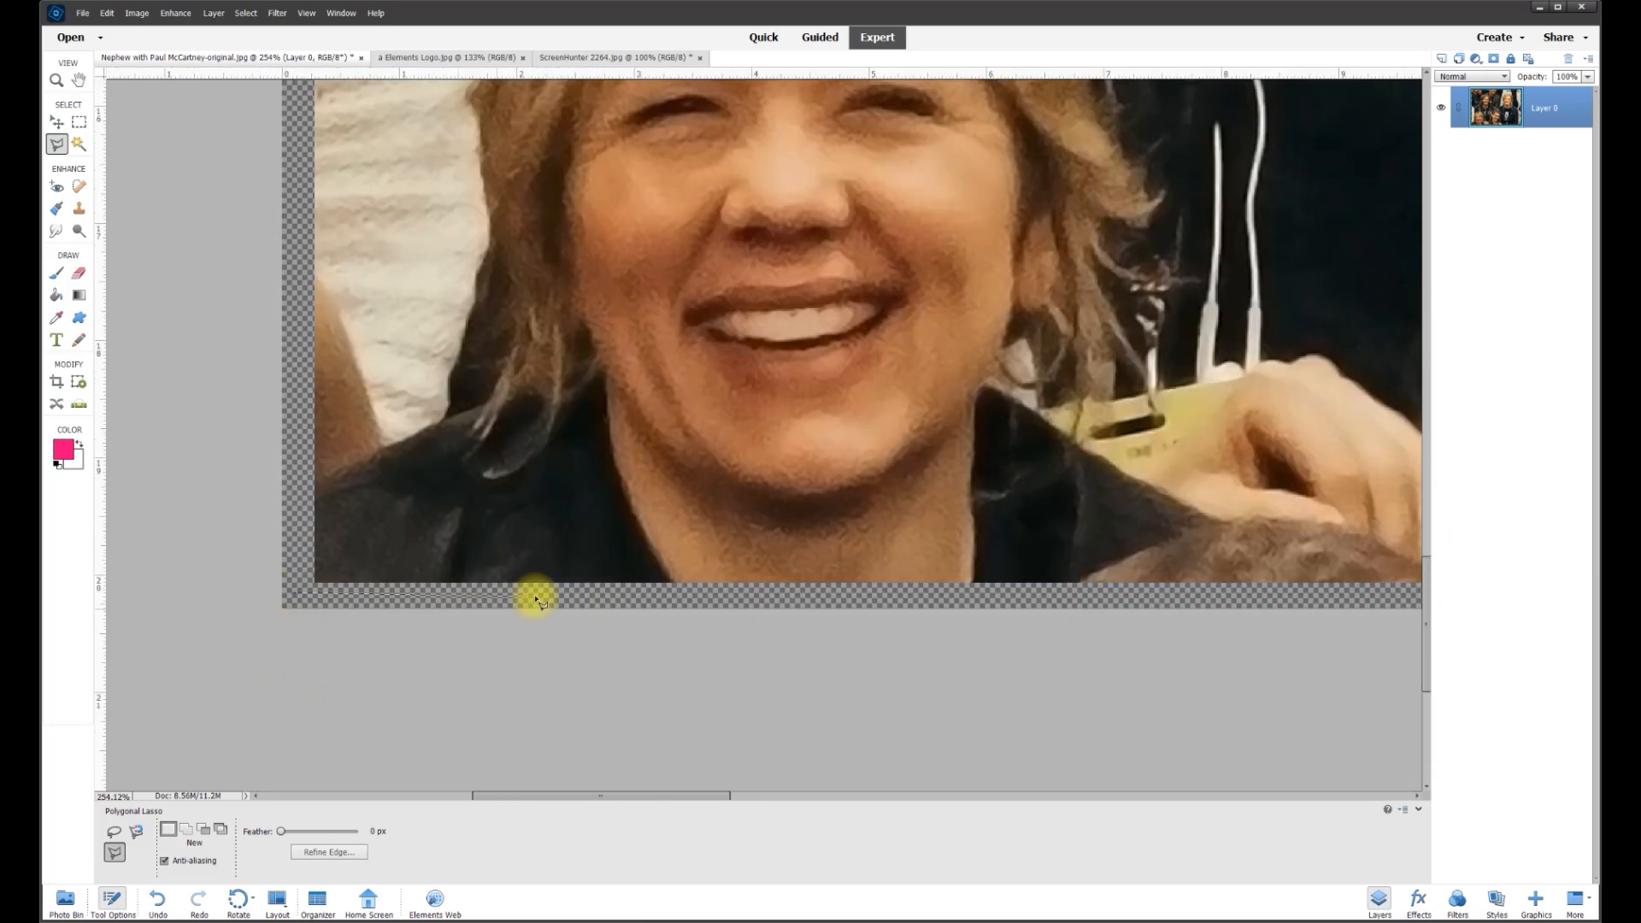
{"action": "left_click", "coordinate": [671, 596]}
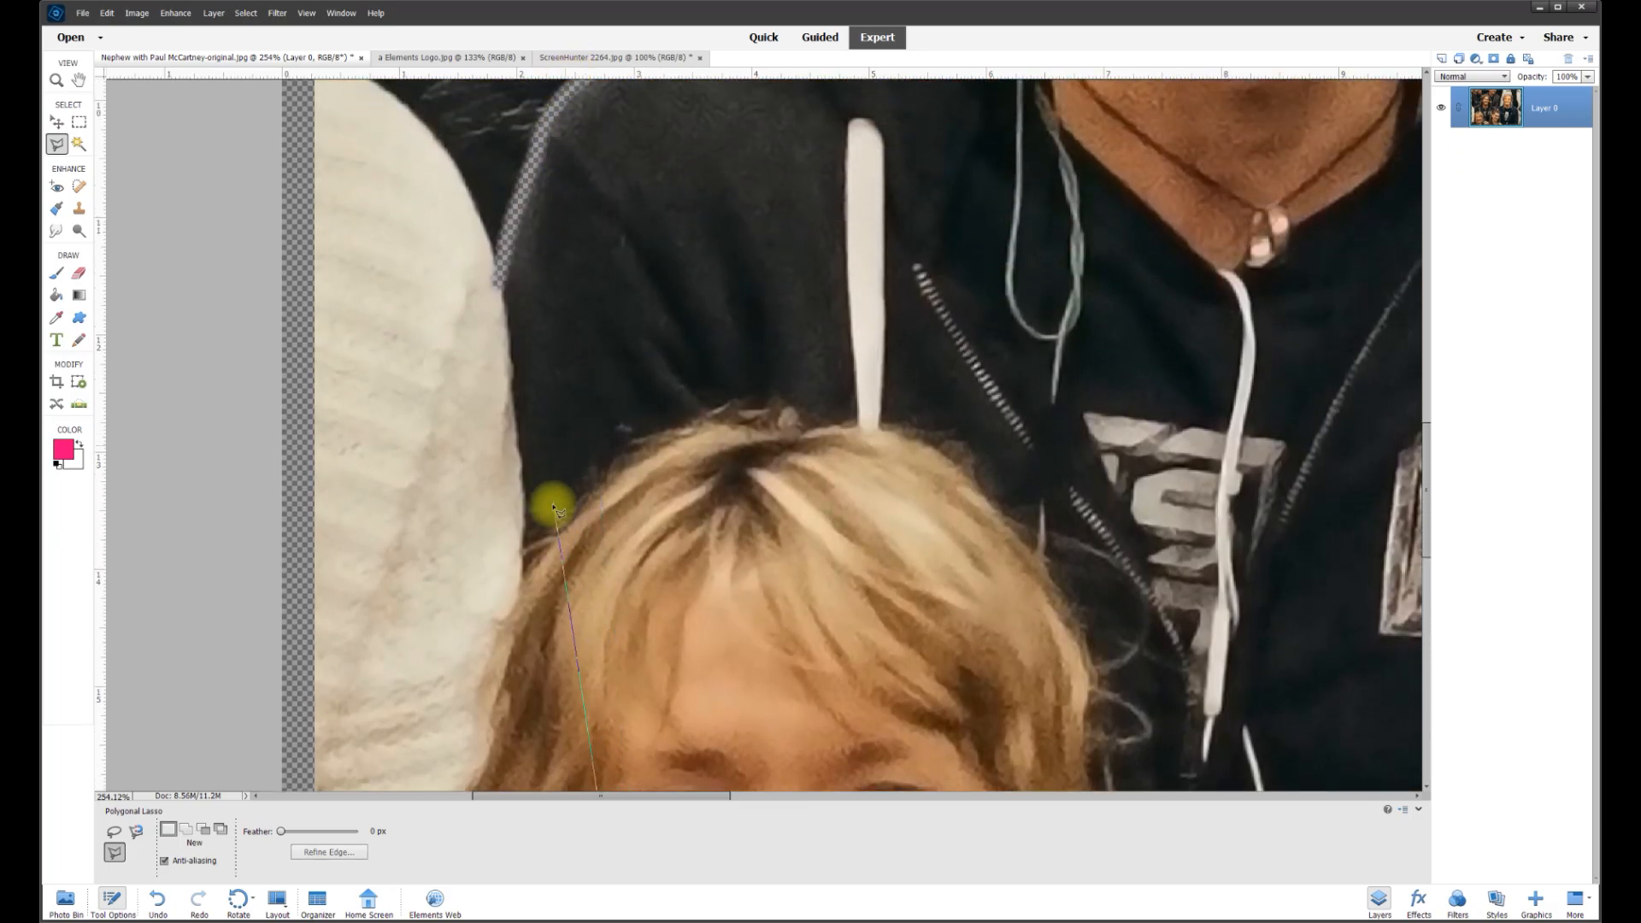
Extend the lasso outline up the edge between the white knitted sleeve and the black hoodie into the erased shoulder line
{"action": "left_click", "coordinate": [521, 569]}
{"action": "left_click", "coordinate": [522, 461]}
{"action": "left_click", "coordinate": [510, 342]}
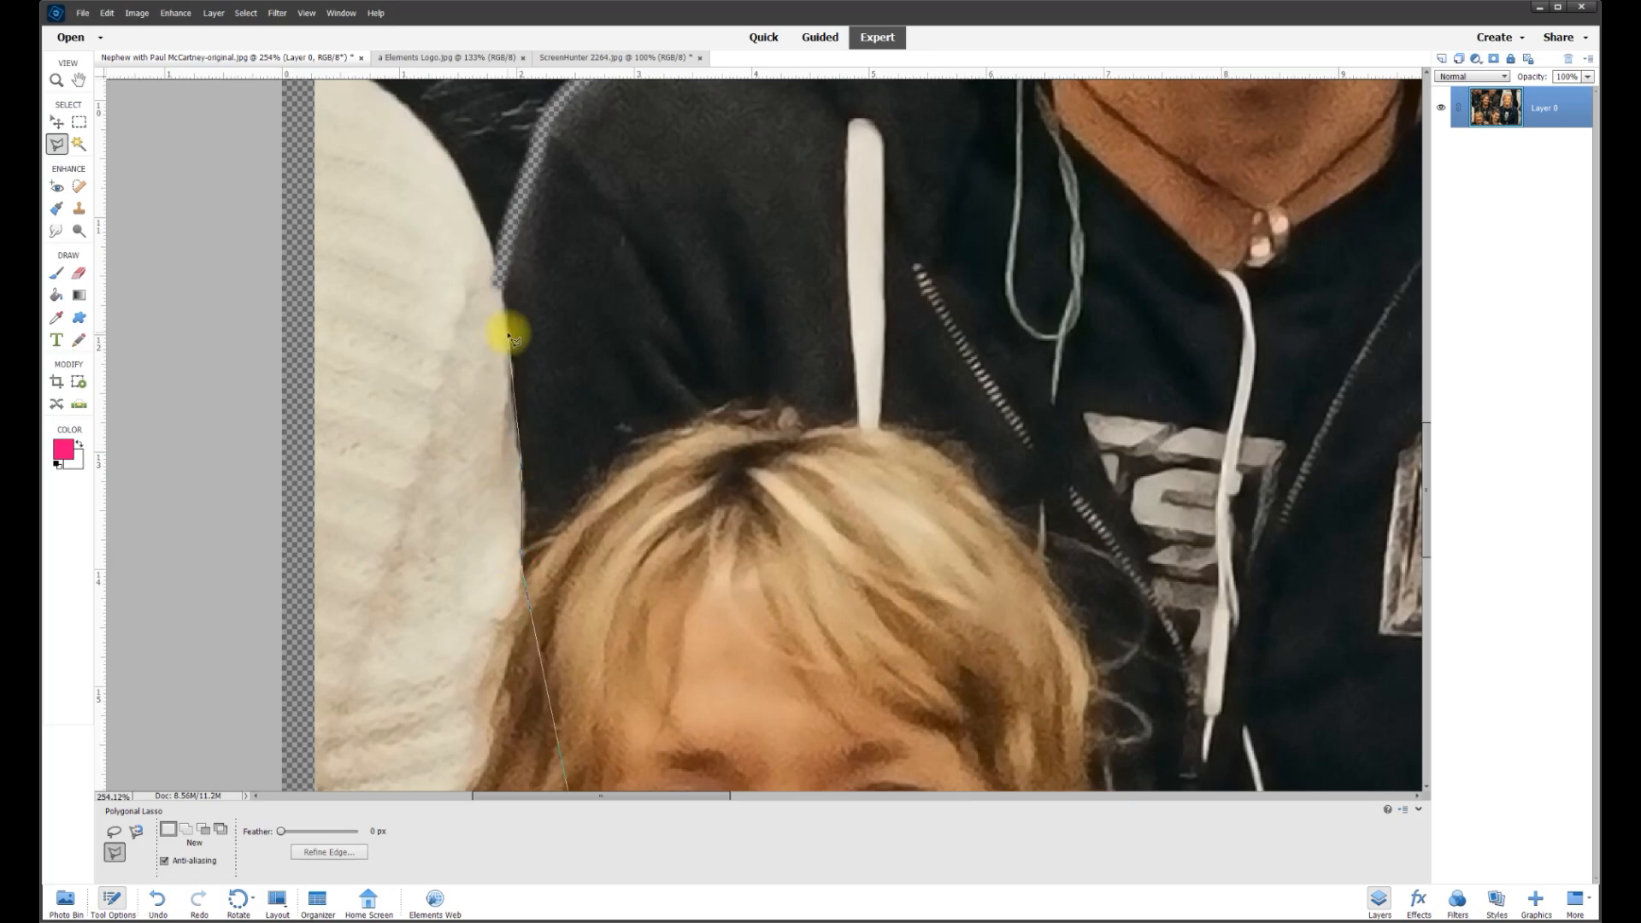
{"action": "left_click", "coordinate": [501, 282]}
{"action": "left_click", "coordinate": [540, 136]}
Extend the lasso along the erased line over the hoodie shoulder and up the near side of the long-haired man's hair
{"action": "left_click", "coordinate": [586, 571]}
{"action": "left_click", "coordinate": [723, 506]}
{"action": "left_click", "coordinate": [923, 432]}
{"action": "left_click", "coordinate": [880, 256]}
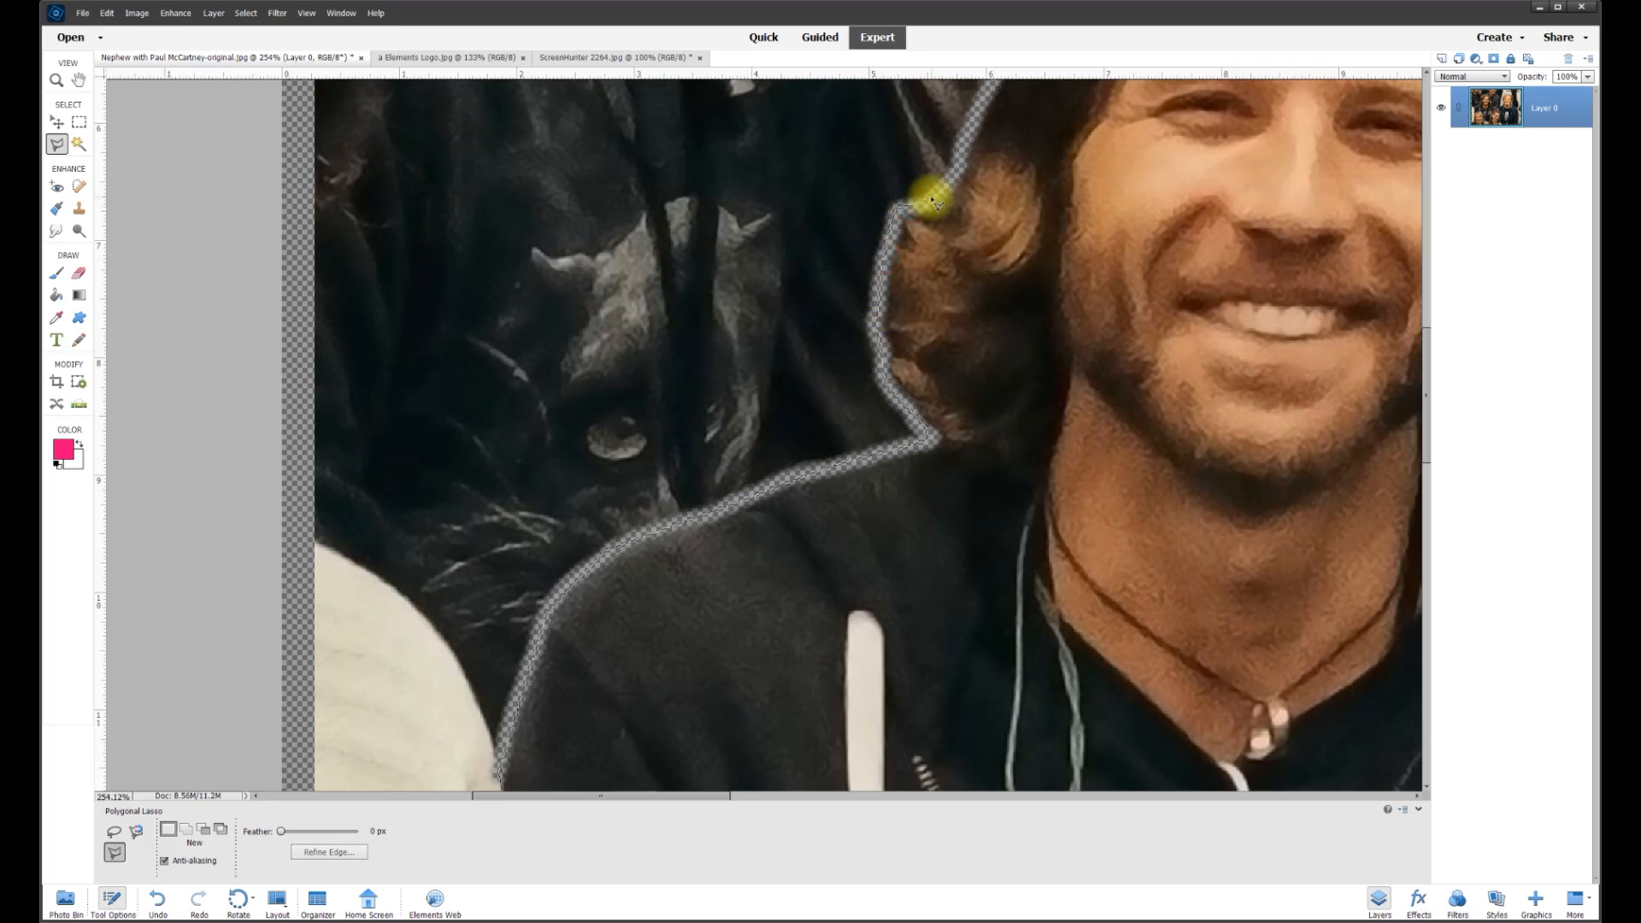
{"action": "left_click", "coordinate": [958, 164]}
{"action": "left_click", "coordinate": [997, 53]}
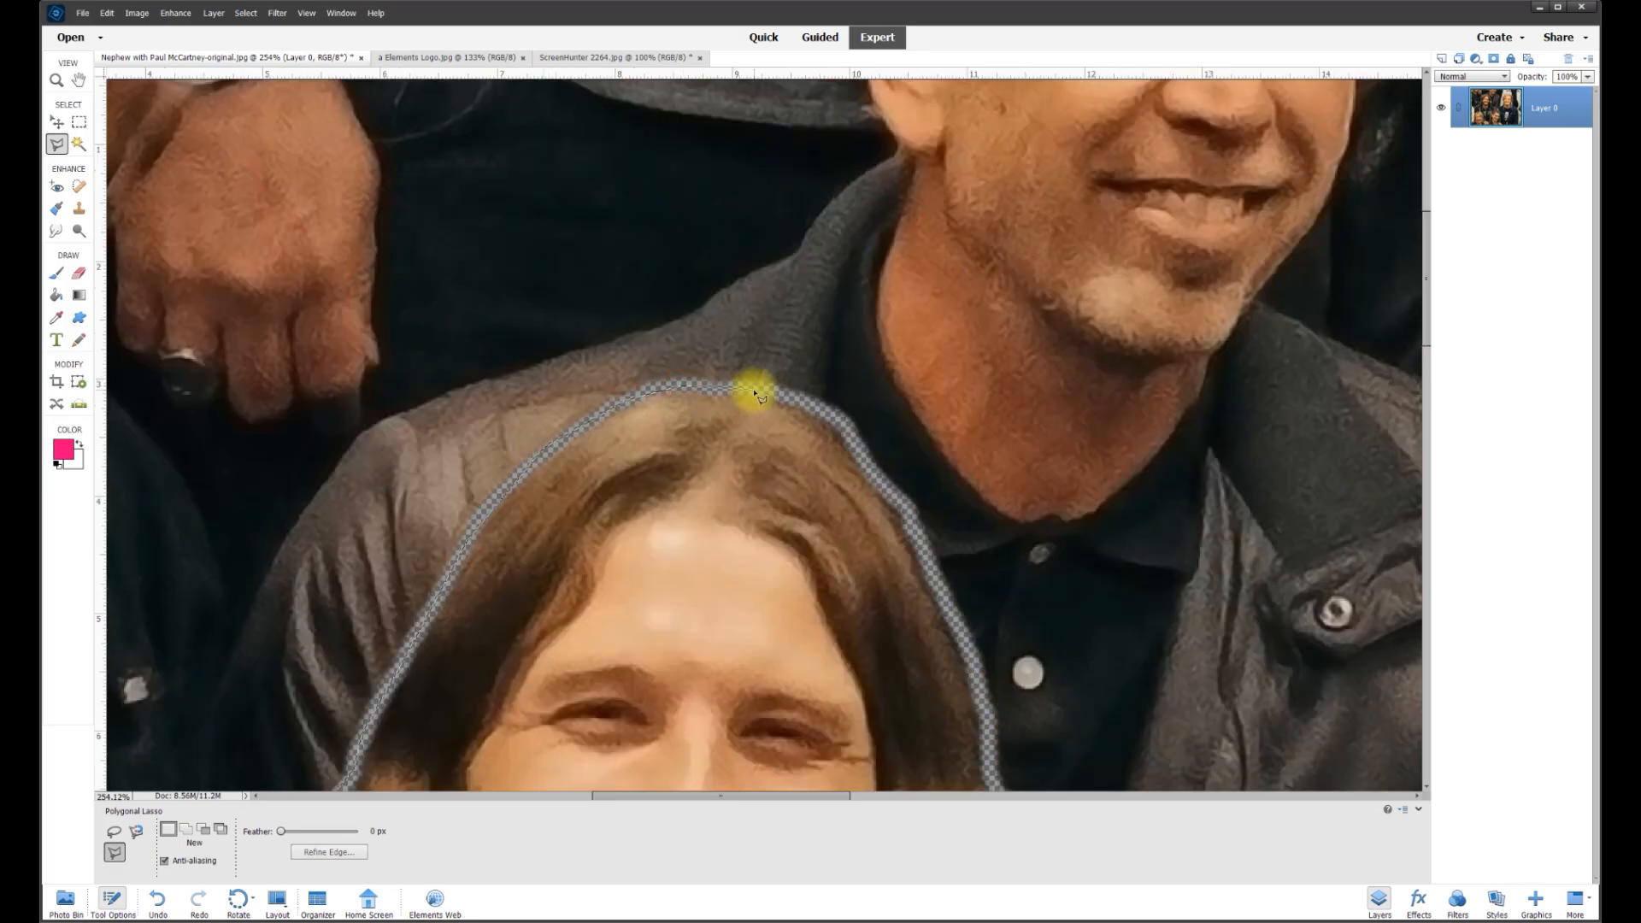
Continue the lasso over the top of the long-haired man's head and down the erased line to his far shoulder
{"action": "left_click", "coordinate": [755, 389]}
{"action": "left_click", "coordinate": [895, 499]}
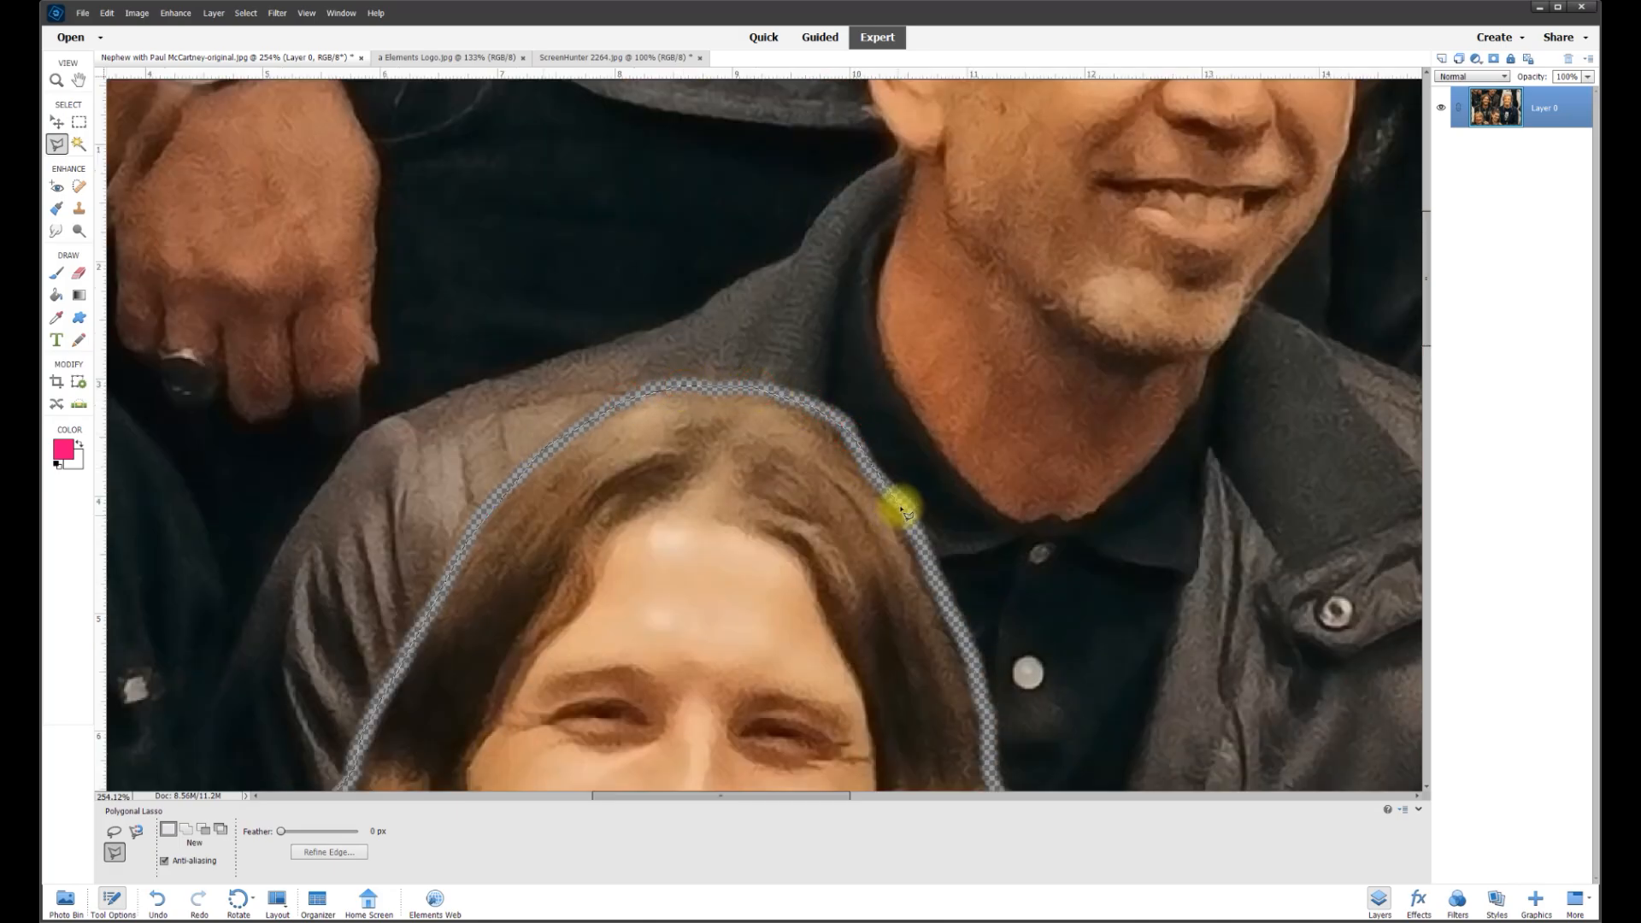
{"action": "scroll", "coordinate": [977, 678], "scroll_direction": "down", "scroll_amount": 10}
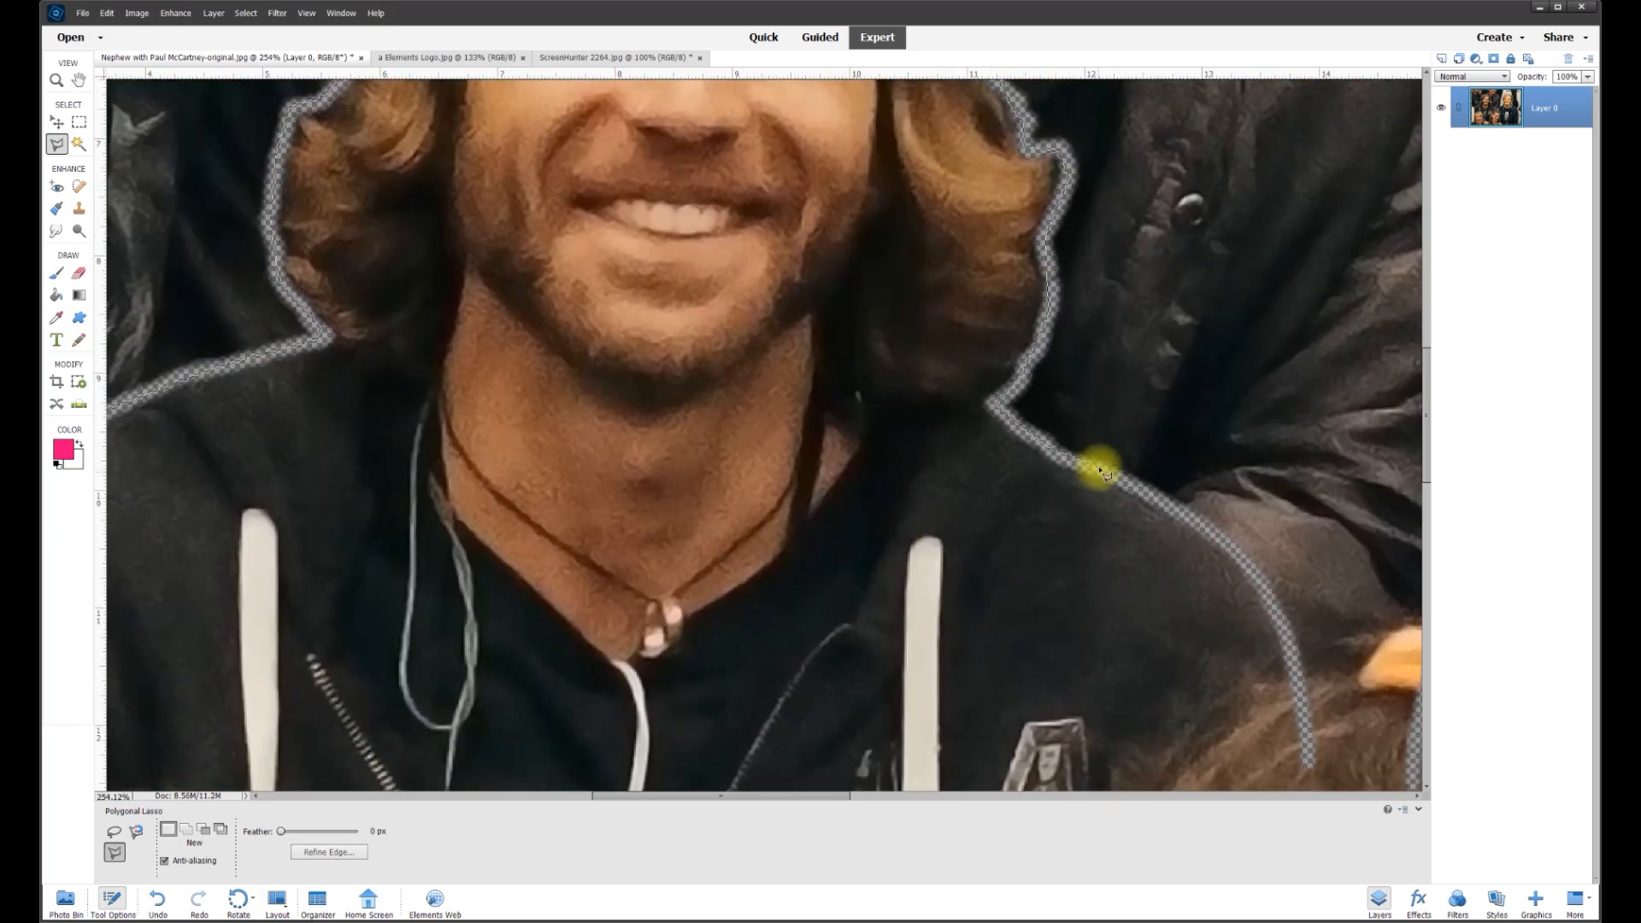
{"action": "left_click", "coordinate": [1049, 462]}
{"action": "left_click", "coordinate": [963, 472]}
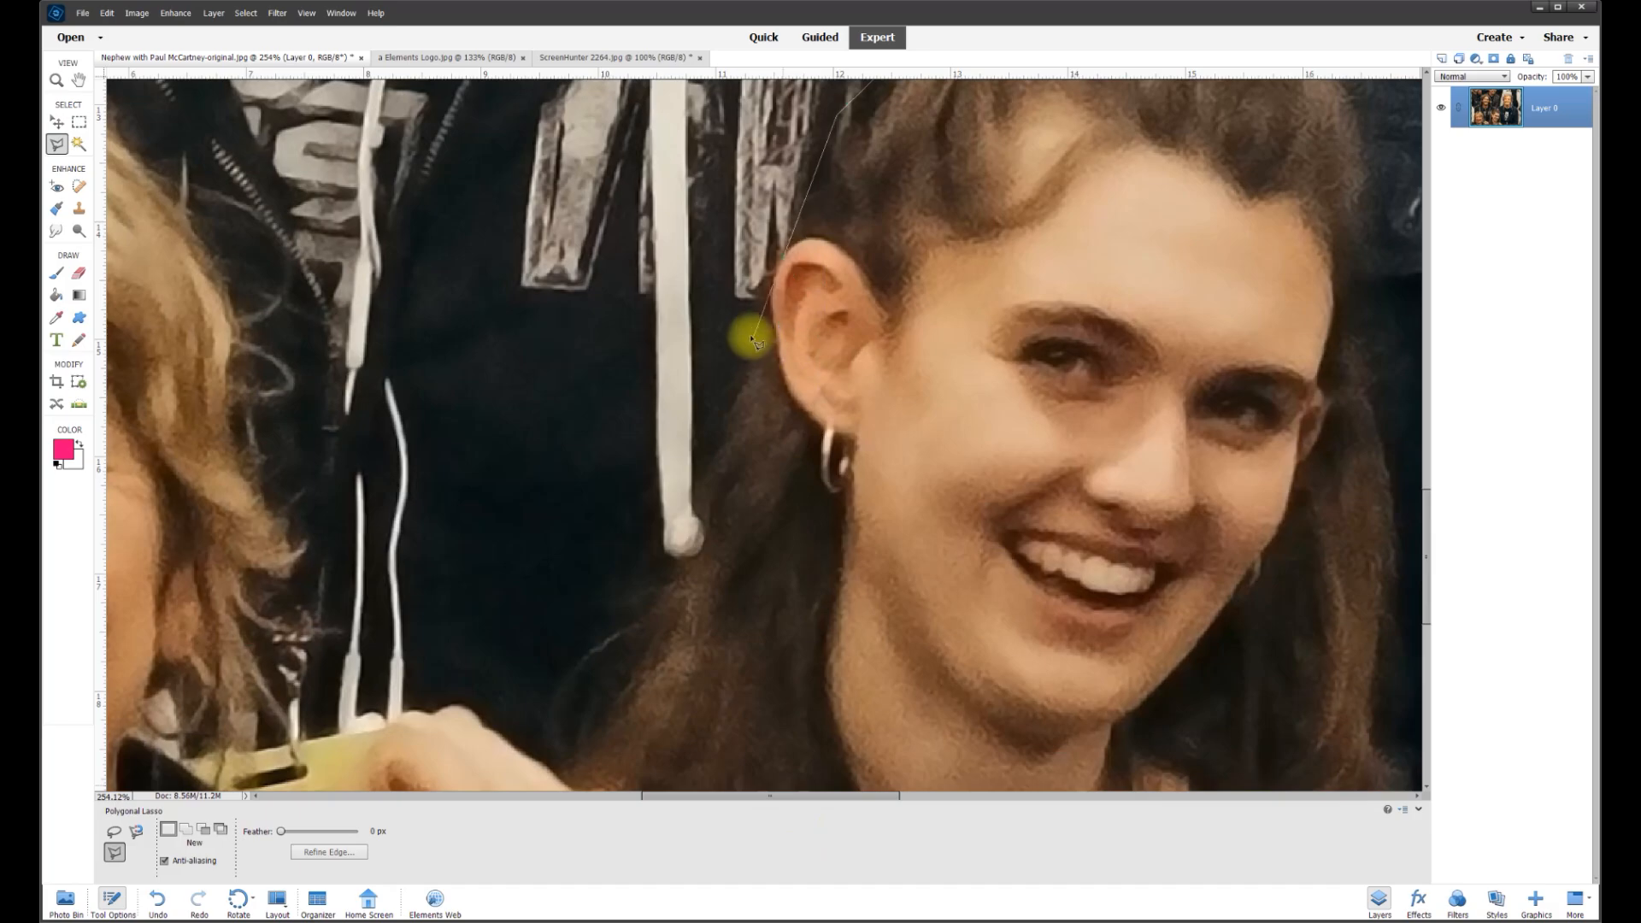
Run the lasso down the brunette woman's ear and hair, and around the denim-jacket man's head to his far collar
{"action": "left_click", "coordinate": [777, 295]}
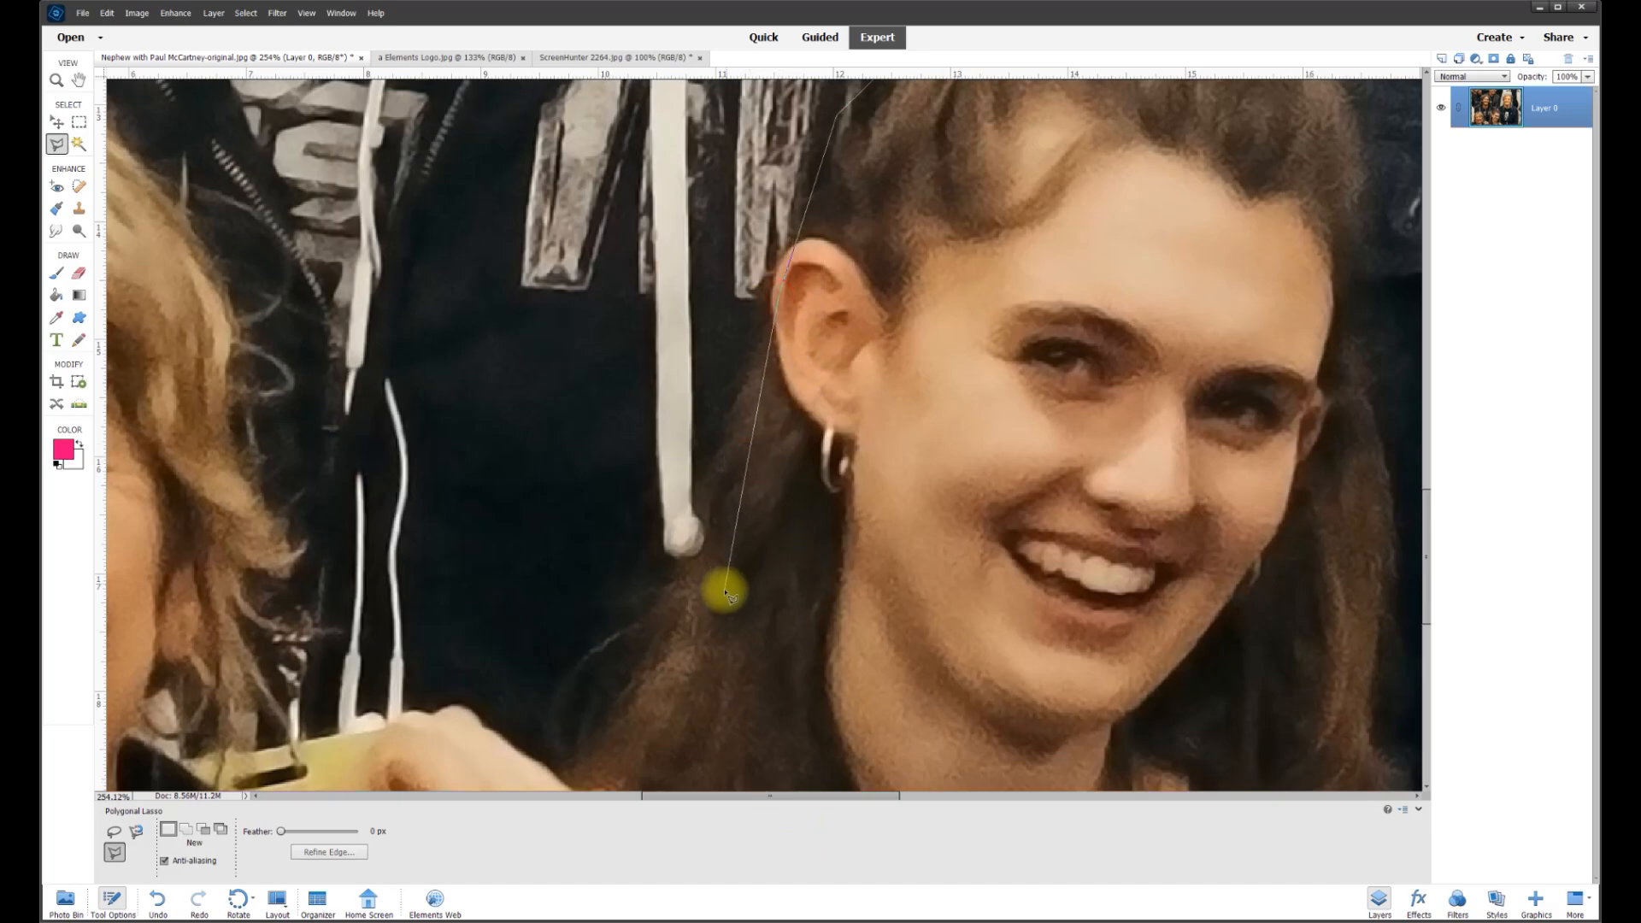
{"action": "scroll", "coordinate": [667, 633], "scroll_direction": "down", "scroll_amount": 3}
{"action": "left_click", "coordinate": [919, 409]}
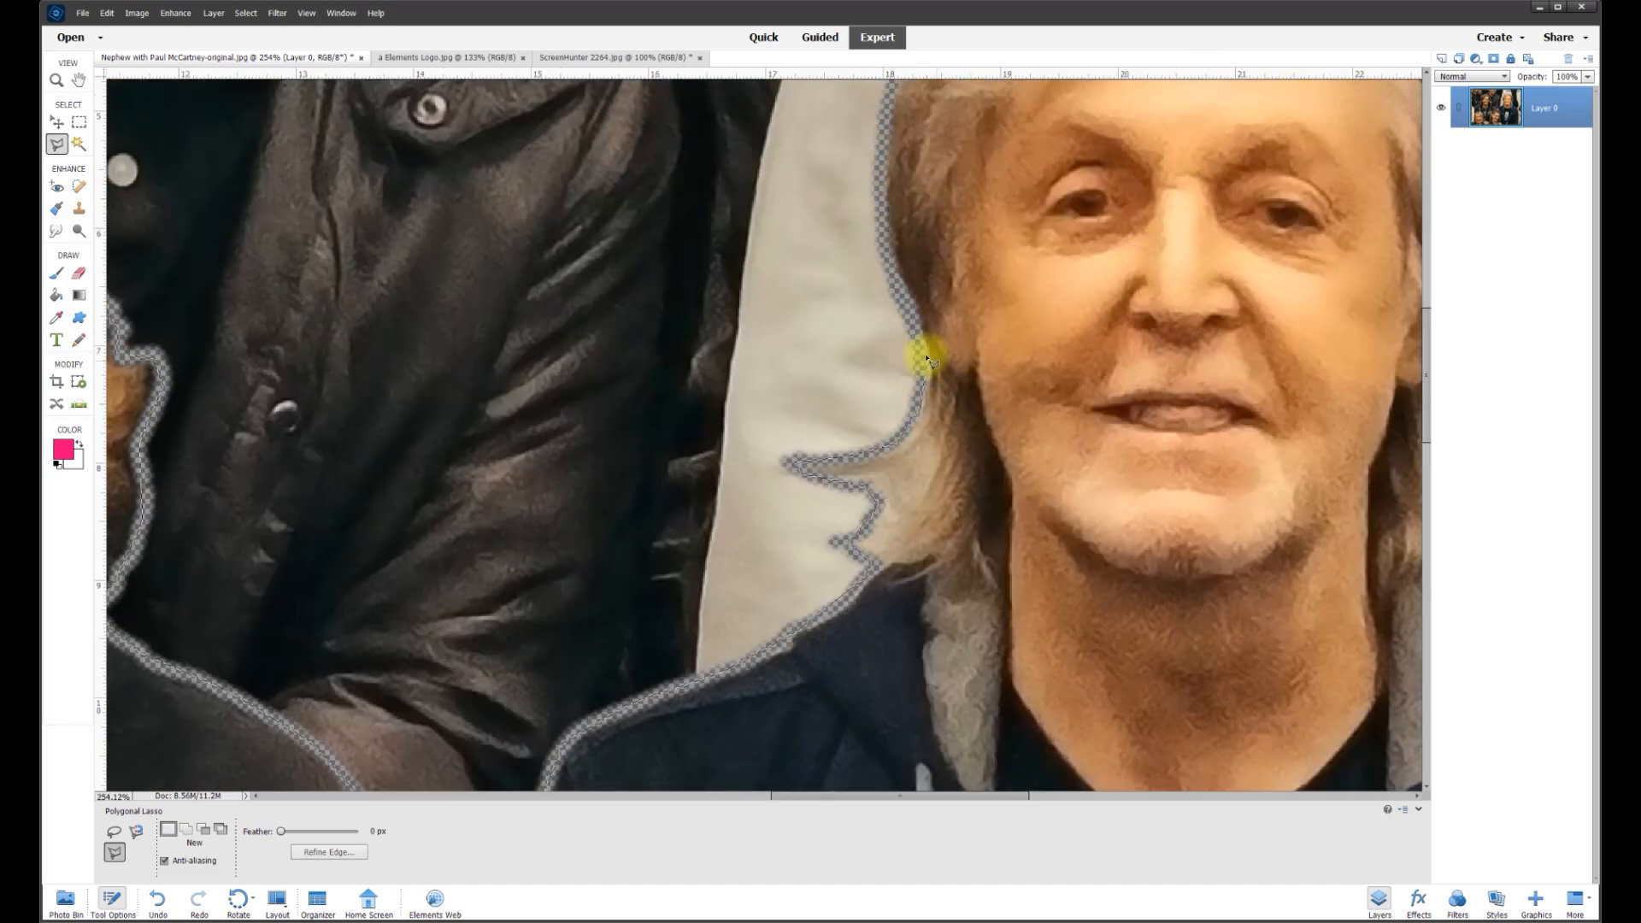
{"action": "scroll", "coordinate": [939, 360], "scroll_direction": "up", "scroll_amount": 5}
{"action": "scroll", "coordinate": [1281, 303], "scroll_direction": "right", "scroll_amount": 10}
{"action": "scroll", "coordinate": [689, 769], "scroll_direction": "down", "scroll_amount": 3}
{"action": "scroll", "coordinate": [683, 769], "scroll_direction": "down", "scroll_amount": 5}
{"action": "left_click", "coordinate": [670, 442]}
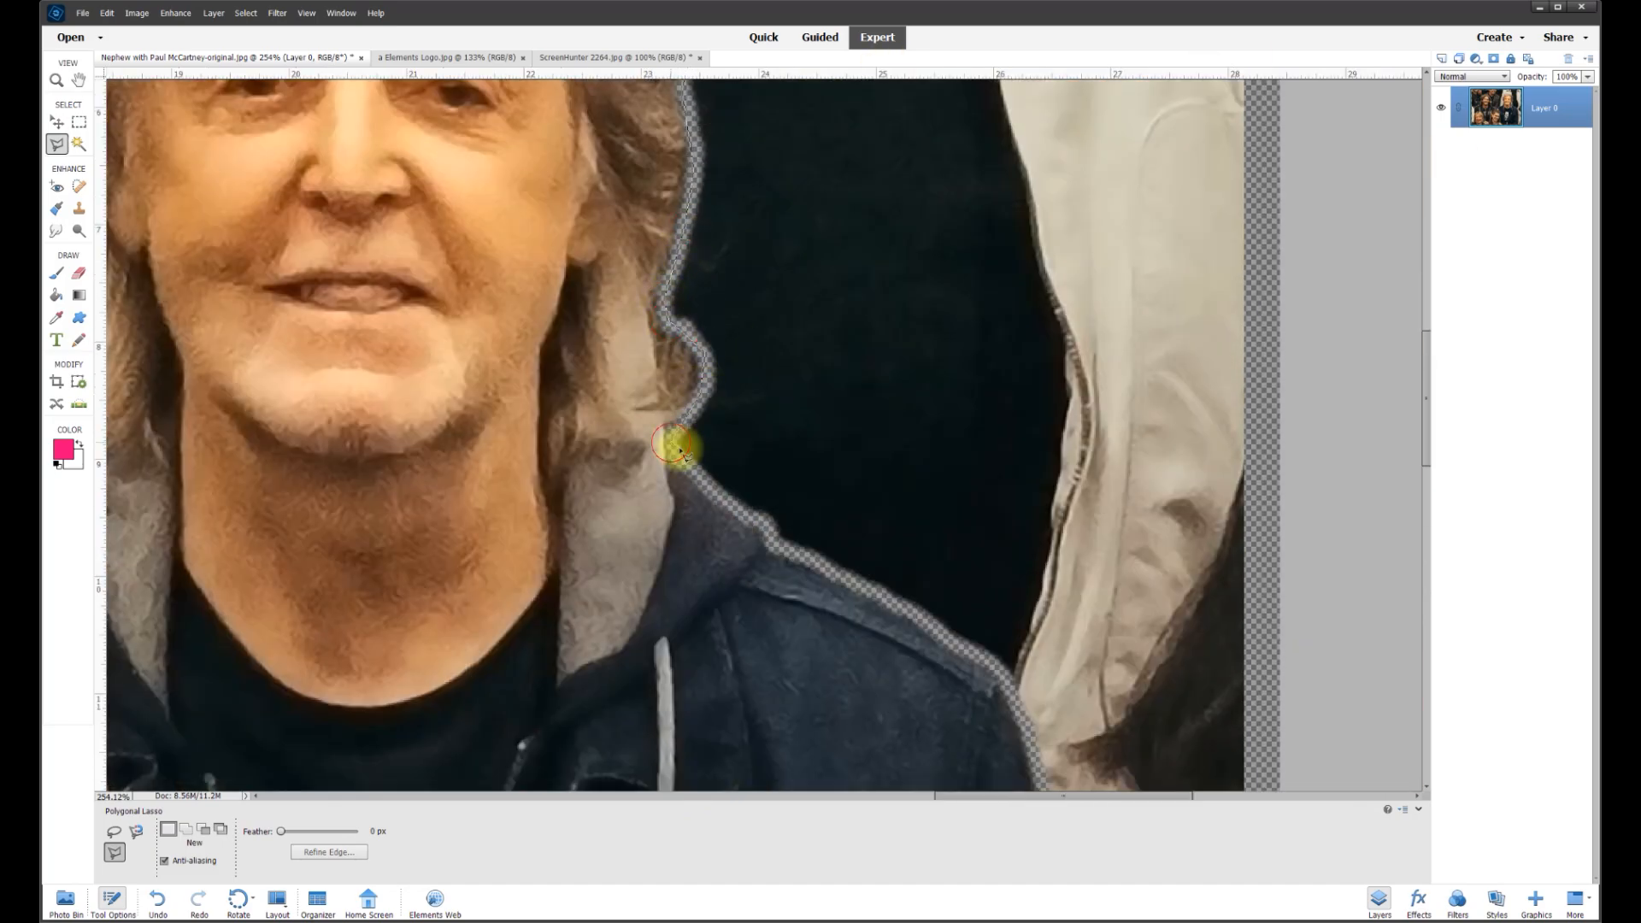
Extend the lasso along the denim-jacket man's far shoulder and down his outer sleeve to the photo's lower edge
{"action": "scroll", "coordinate": [906, 628], "scroll_direction": "down", "scroll_amount": 4}
{"action": "left_click", "coordinate": [1040, 521]}
{"action": "scroll", "coordinate": [1051, 555], "scroll_direction": "down", "scroll_amount": 6}
{"action": "left_click", "coordinate": [1076, 442]}
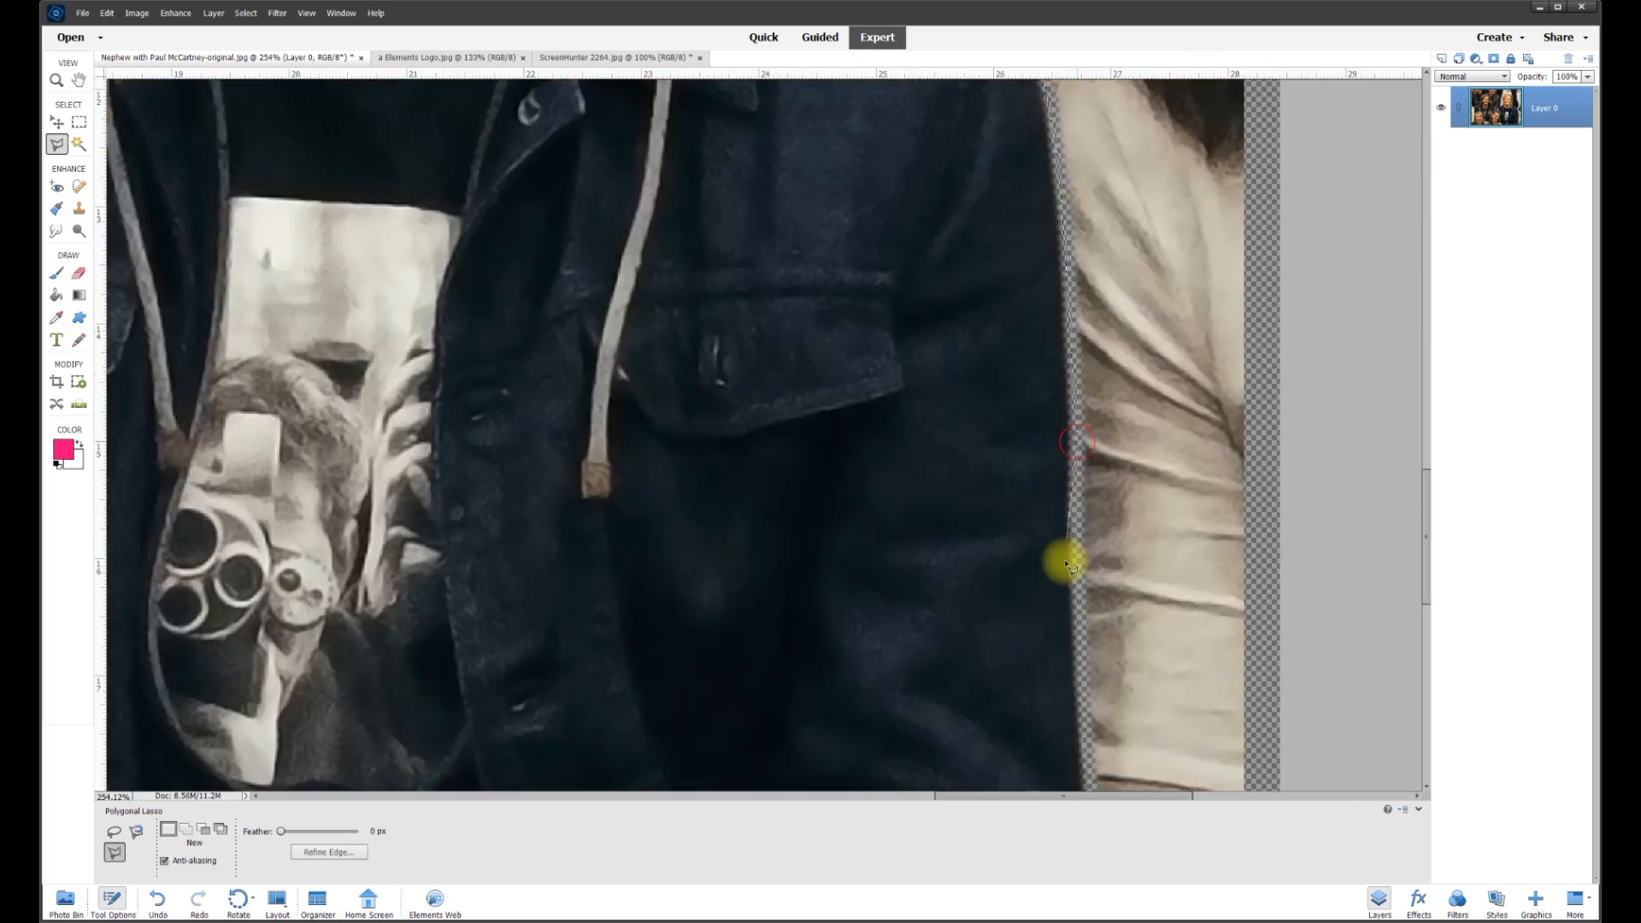
{"action": "left_click", "coordinate": [1086, 743]}
{"action": "scroll", "coordinate": [1089, 735], "scroll_direction": "down", "scroll_amount": 3}
{"action": "left_click", "coordinate": [1083, 651]}
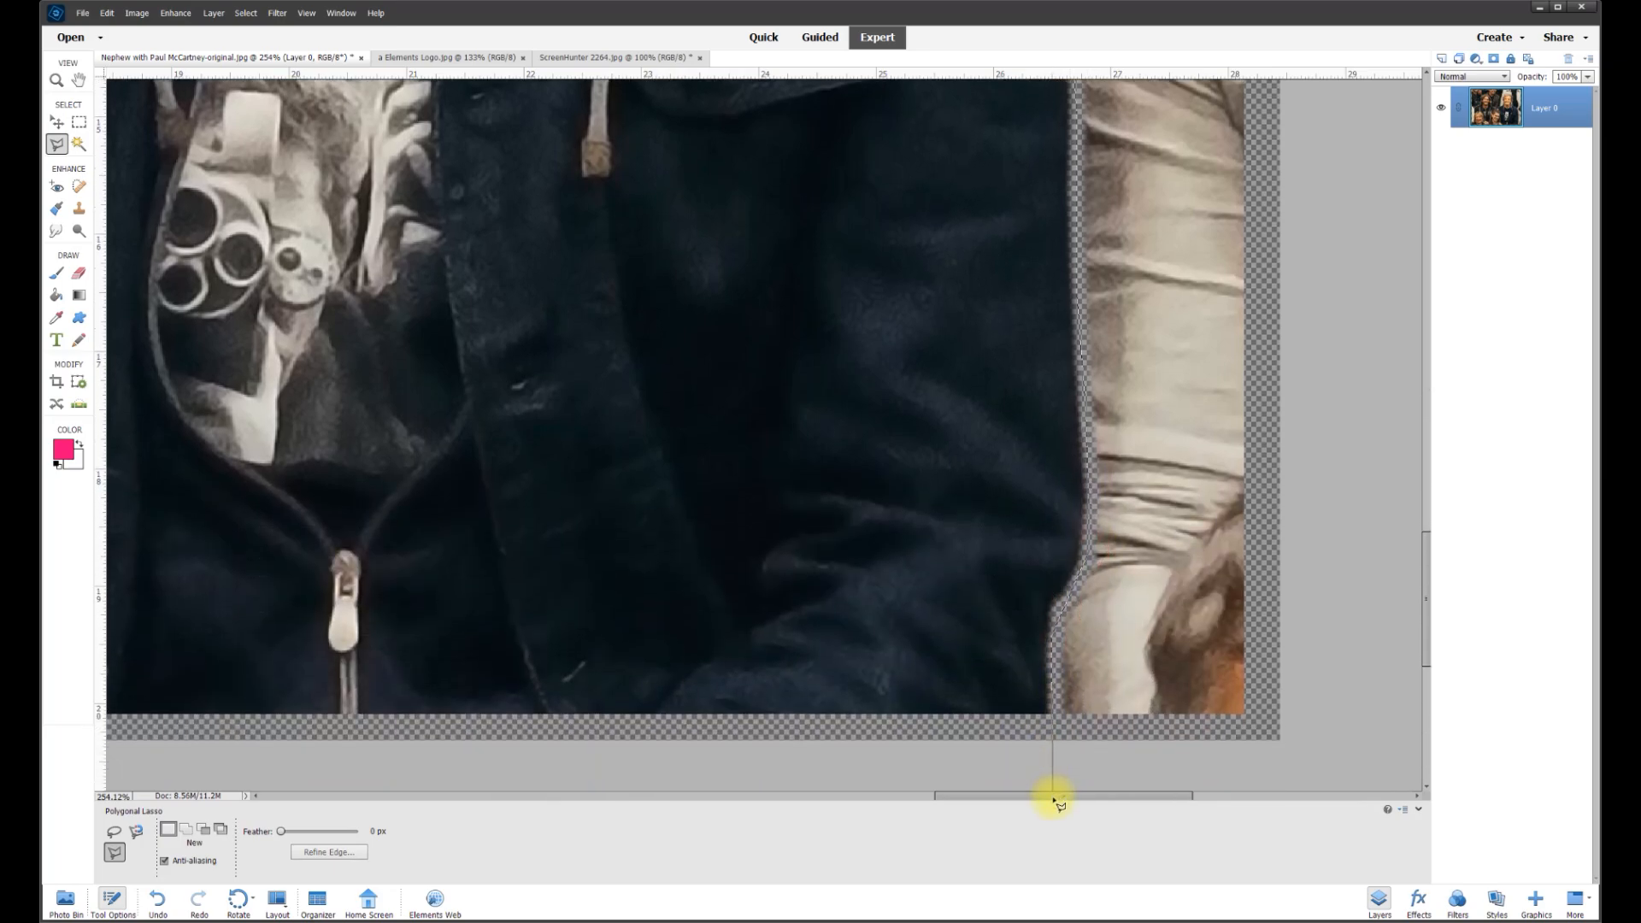
{"action": "left_click", "coordinate": [1053, 683]}
Close the lasso selection by running it through the transparent margin around the photo's outer corners back to its start
{"action": "left_click", "coordinate": [1280, 688]}
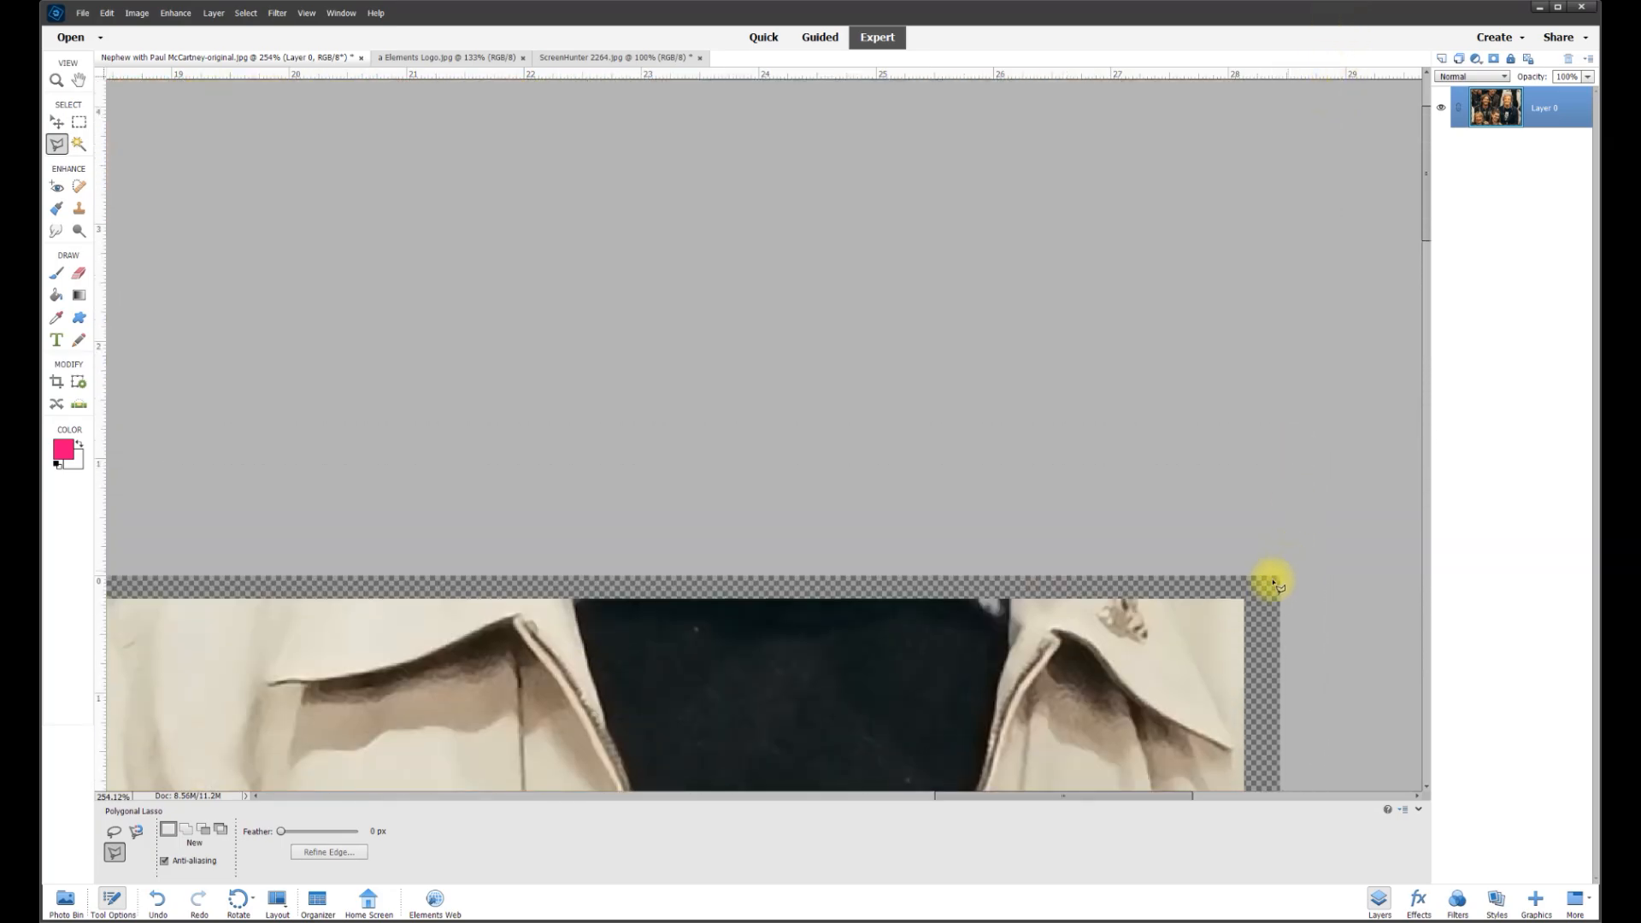
{"action": "left_click", "coordinate": [1267, 575]}
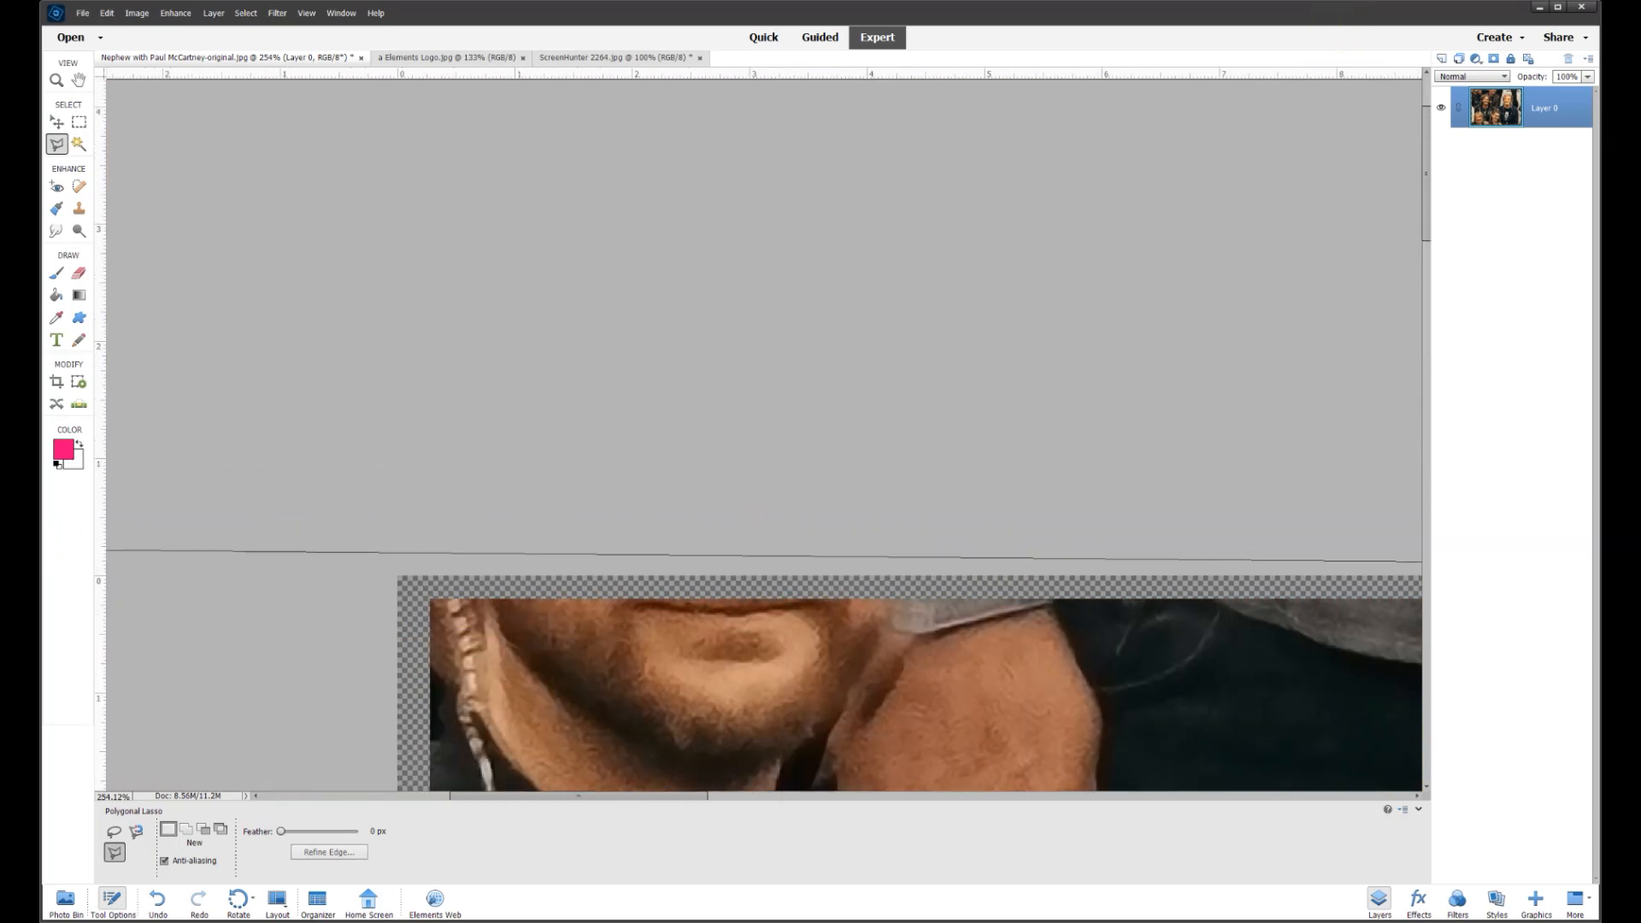
{"action": "left_click", "coordinate": [837, 582]}
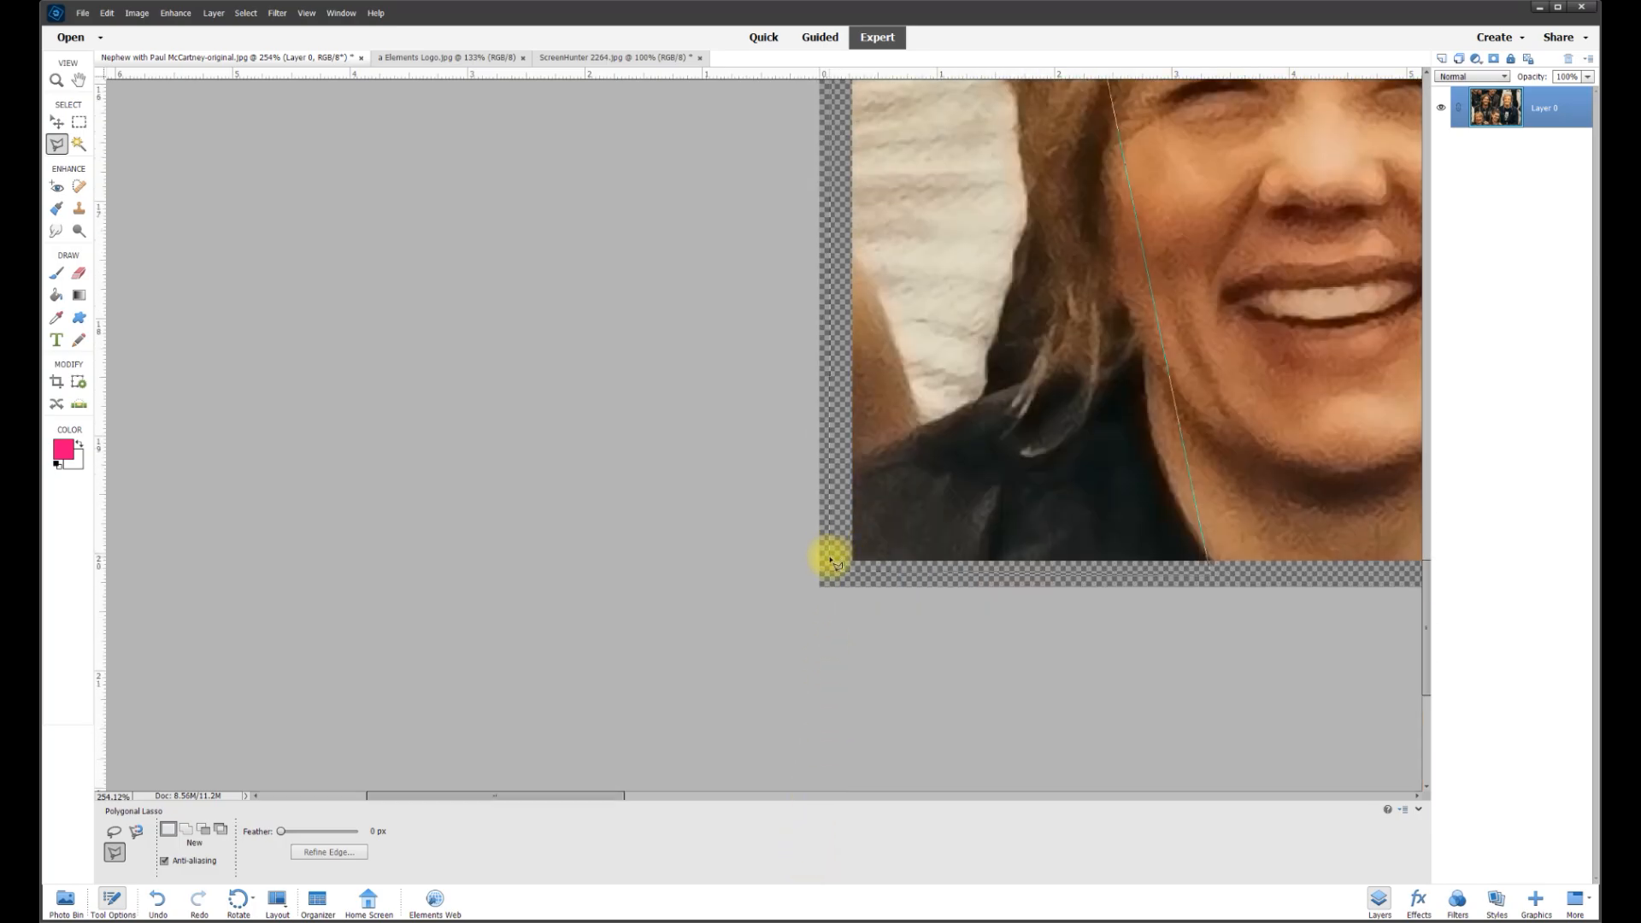
{"action": "left_click", "coordinate": [833, 564]}
{"action": "left_click", "coordinate": [1205, 562]}
{"action": "scroll", "coordinate": [1210, 566], "scroll_direction": "down", "scroll_amount": 3}
{"action": "scroll", "coordinate": [1210, 565], "scroll_direction": "down", "scroll_amount": 3}
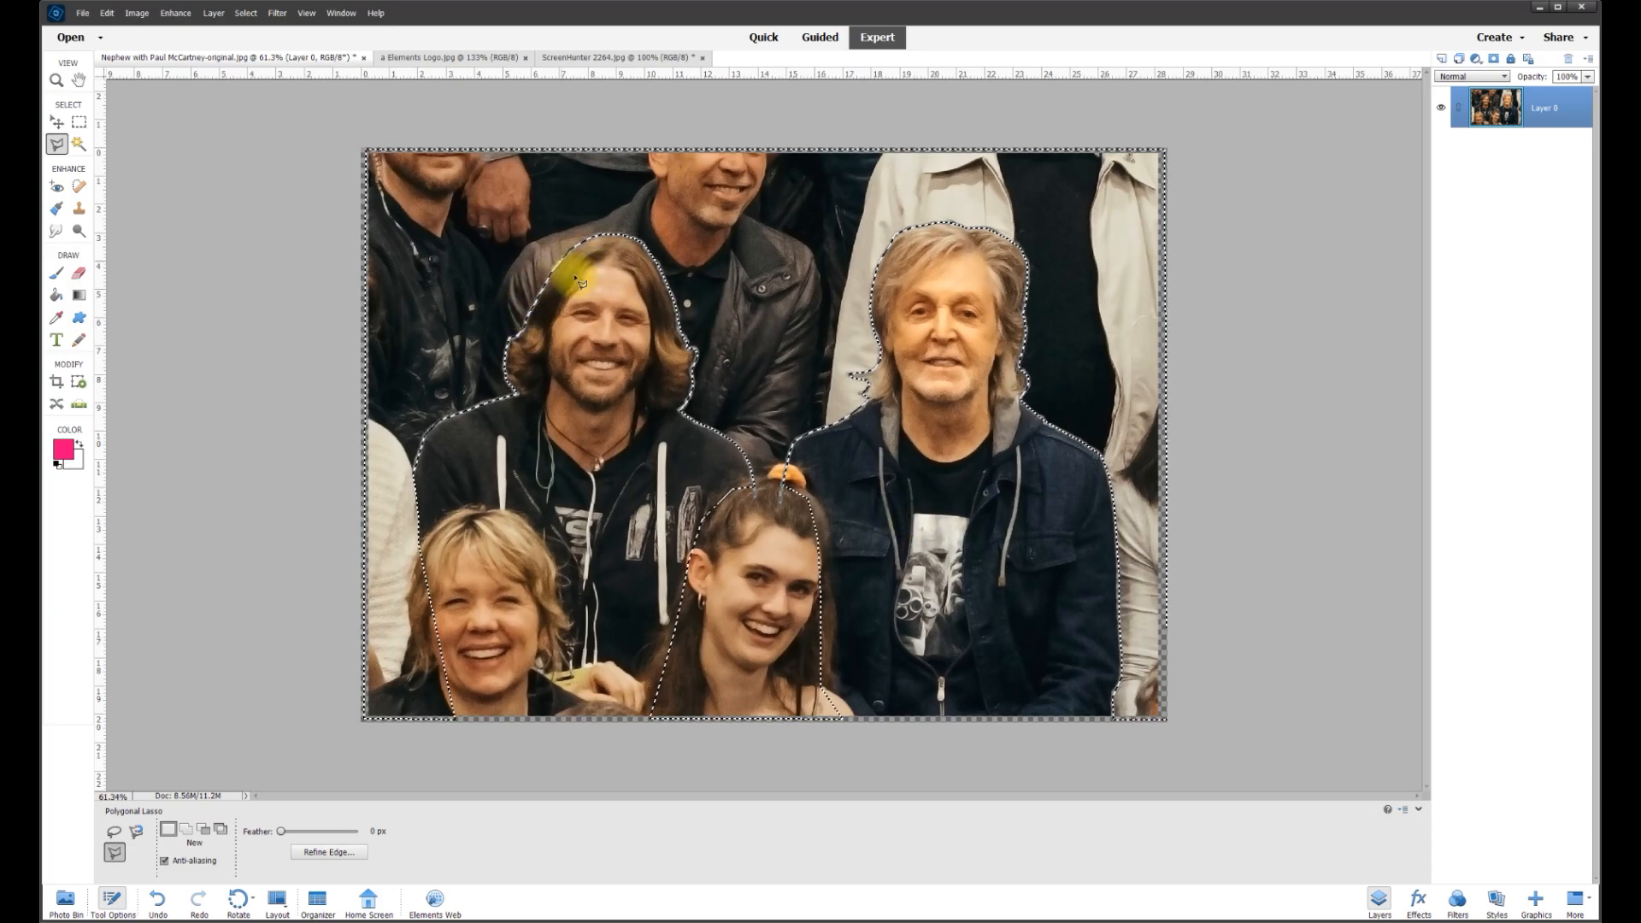
Delete the selected background around the two men and deselect
{"action": "key", "text": "Delete"}
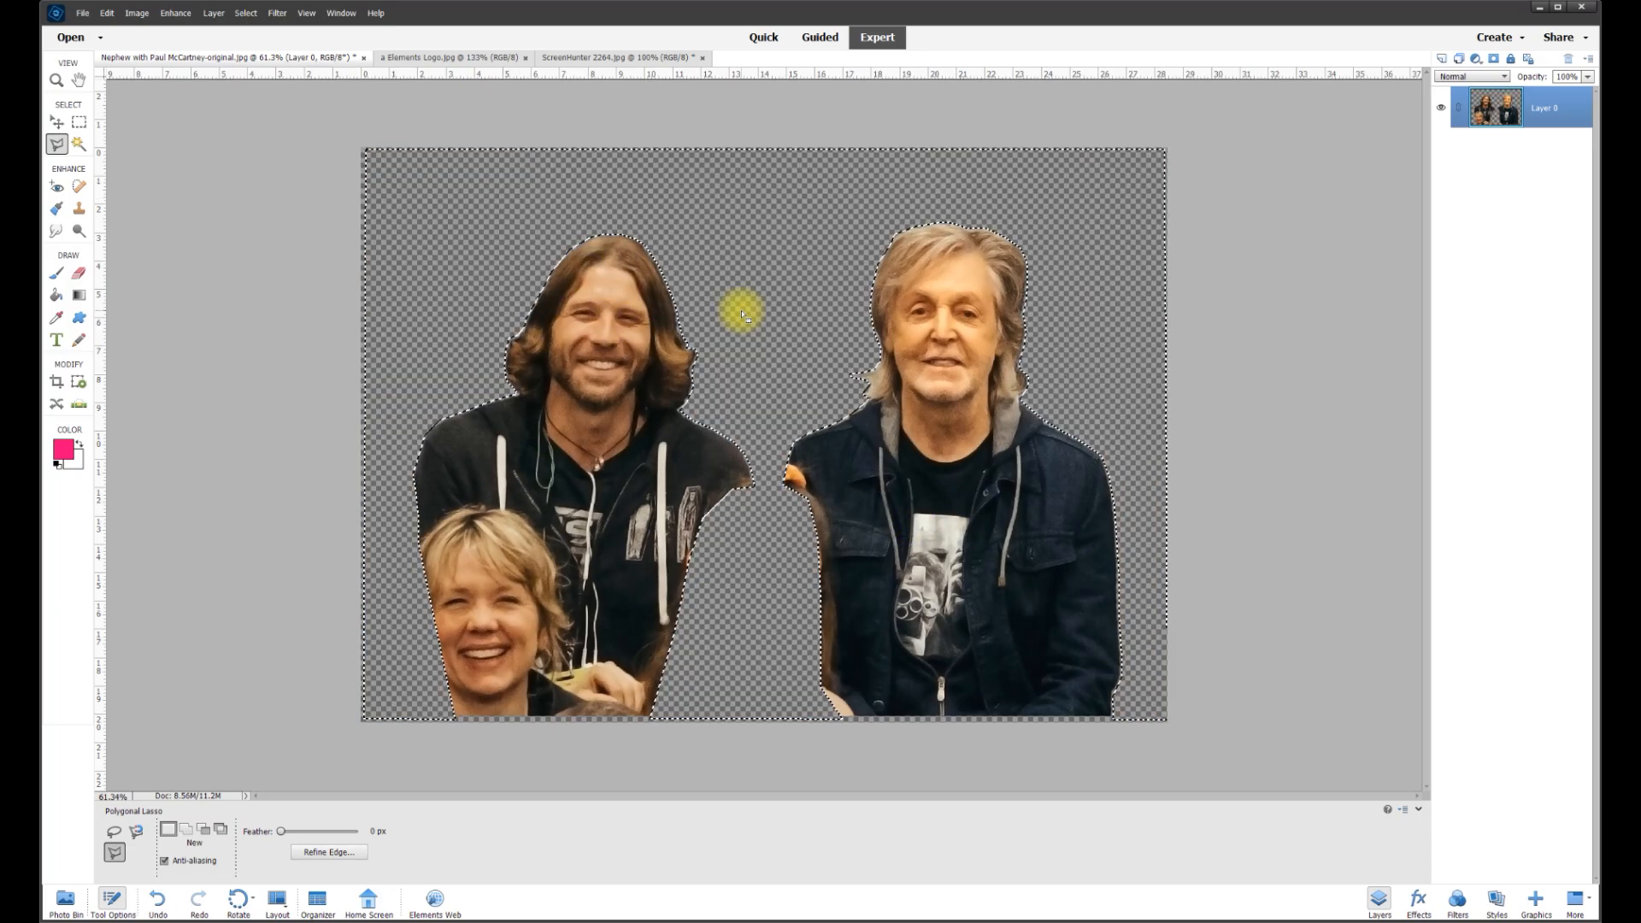
{"action": "key", "text": "ctrl+d"}
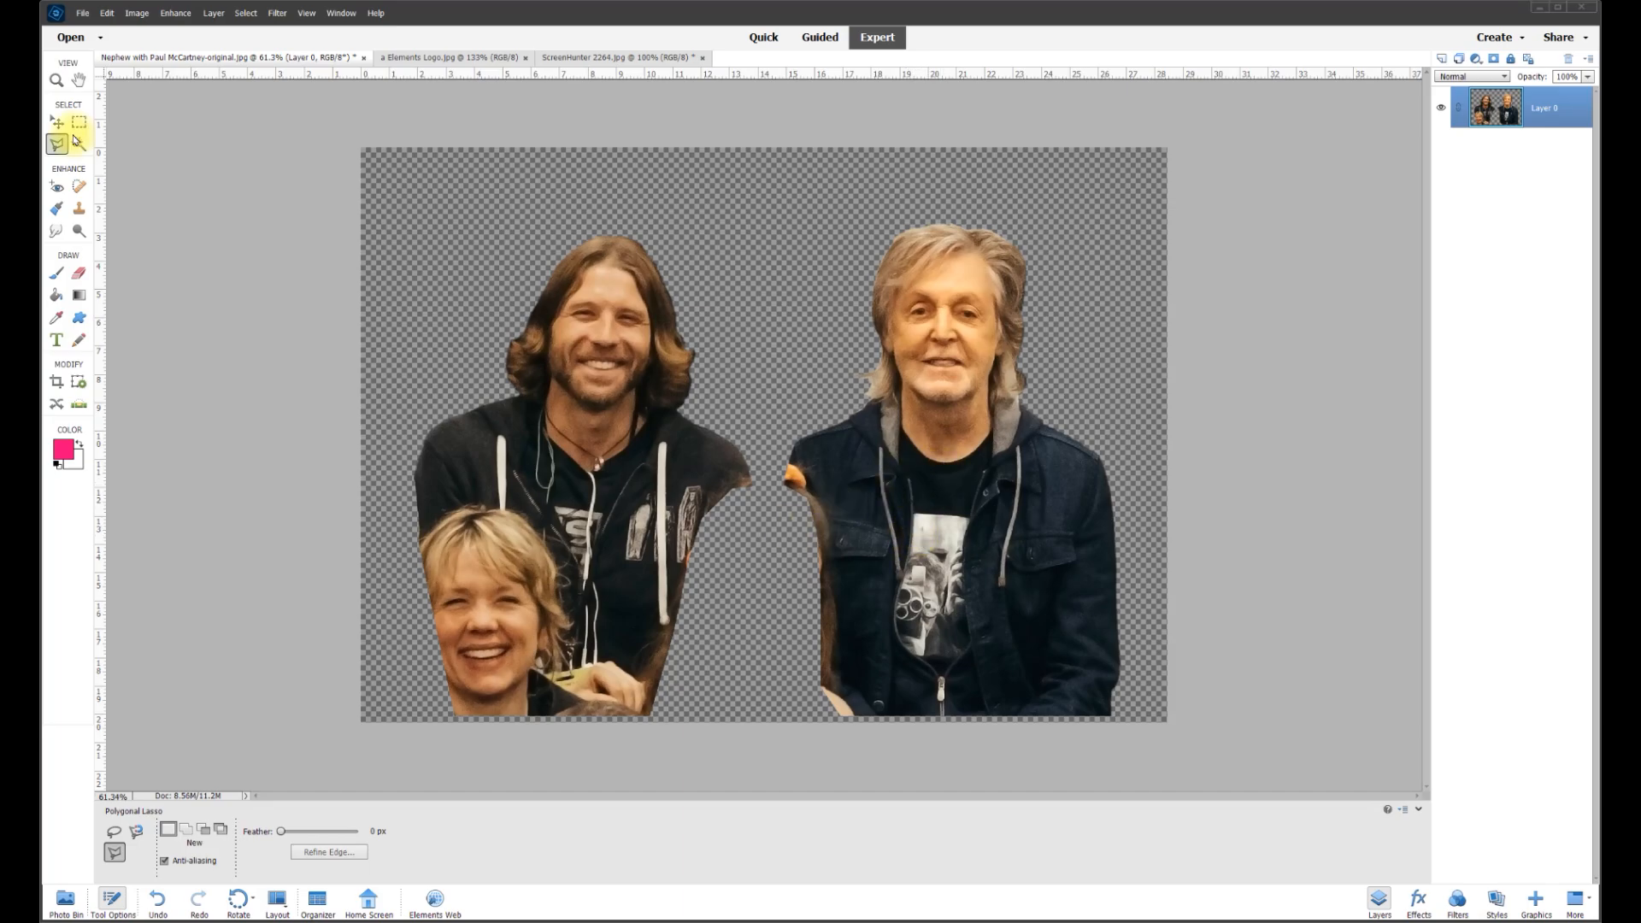
Outline the intact half of the denim jacket with the freehand Lasso and copy it to a new layer
{"action": "key", "text": "ctrl+0"}
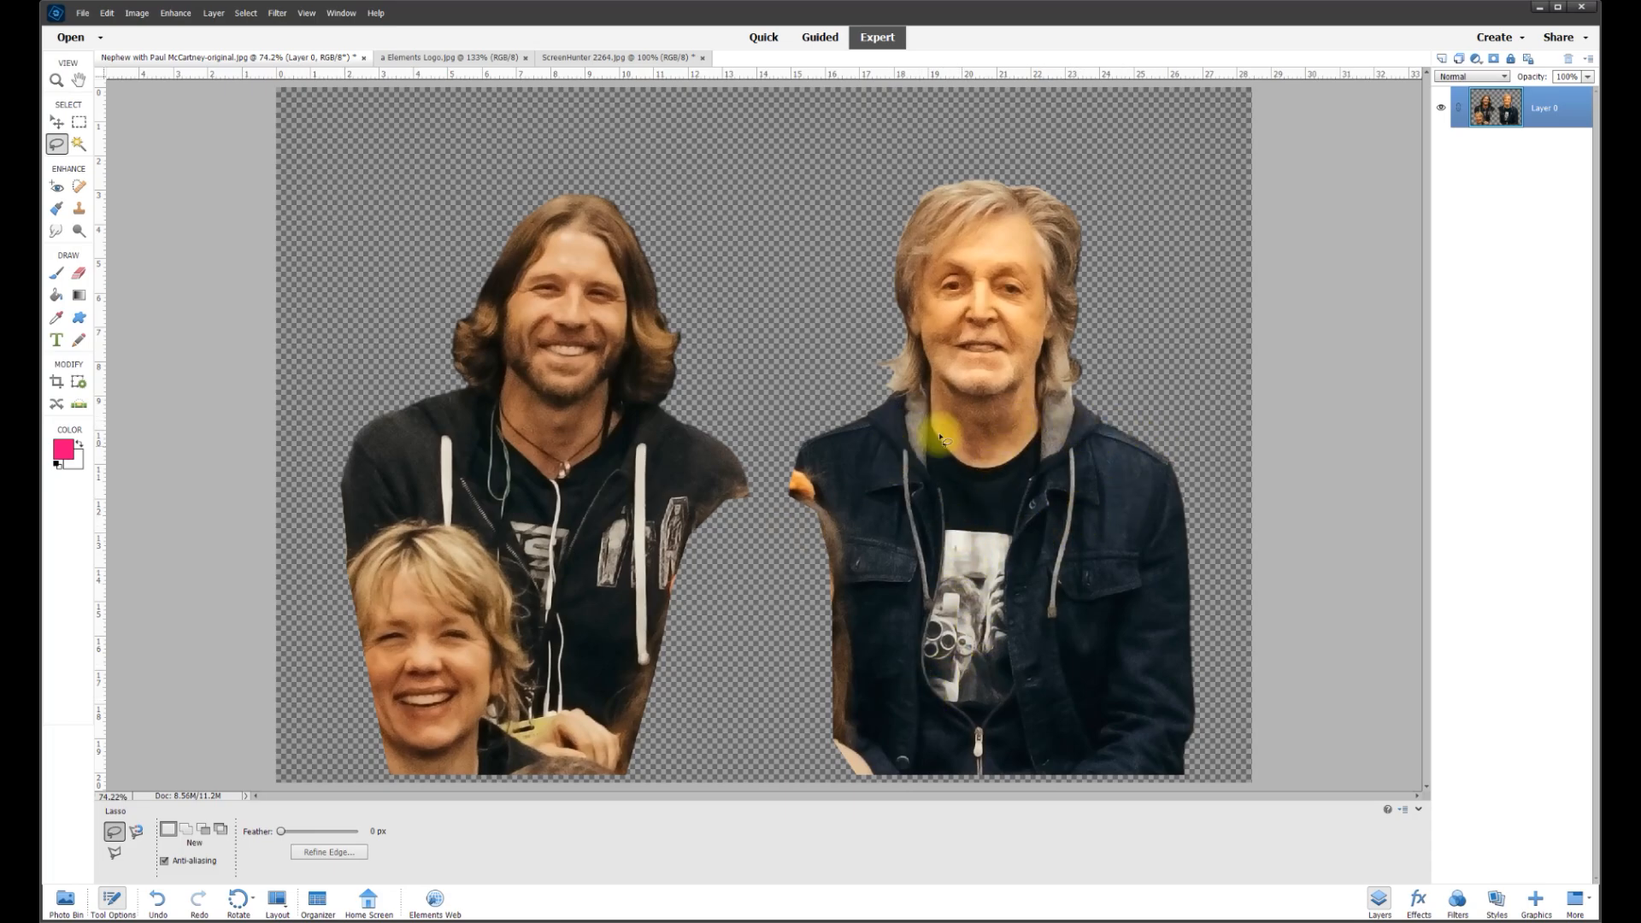
{"action": "left_click_drag", "start_coordinate": [995, 442], "coordinate": [982, 658]}
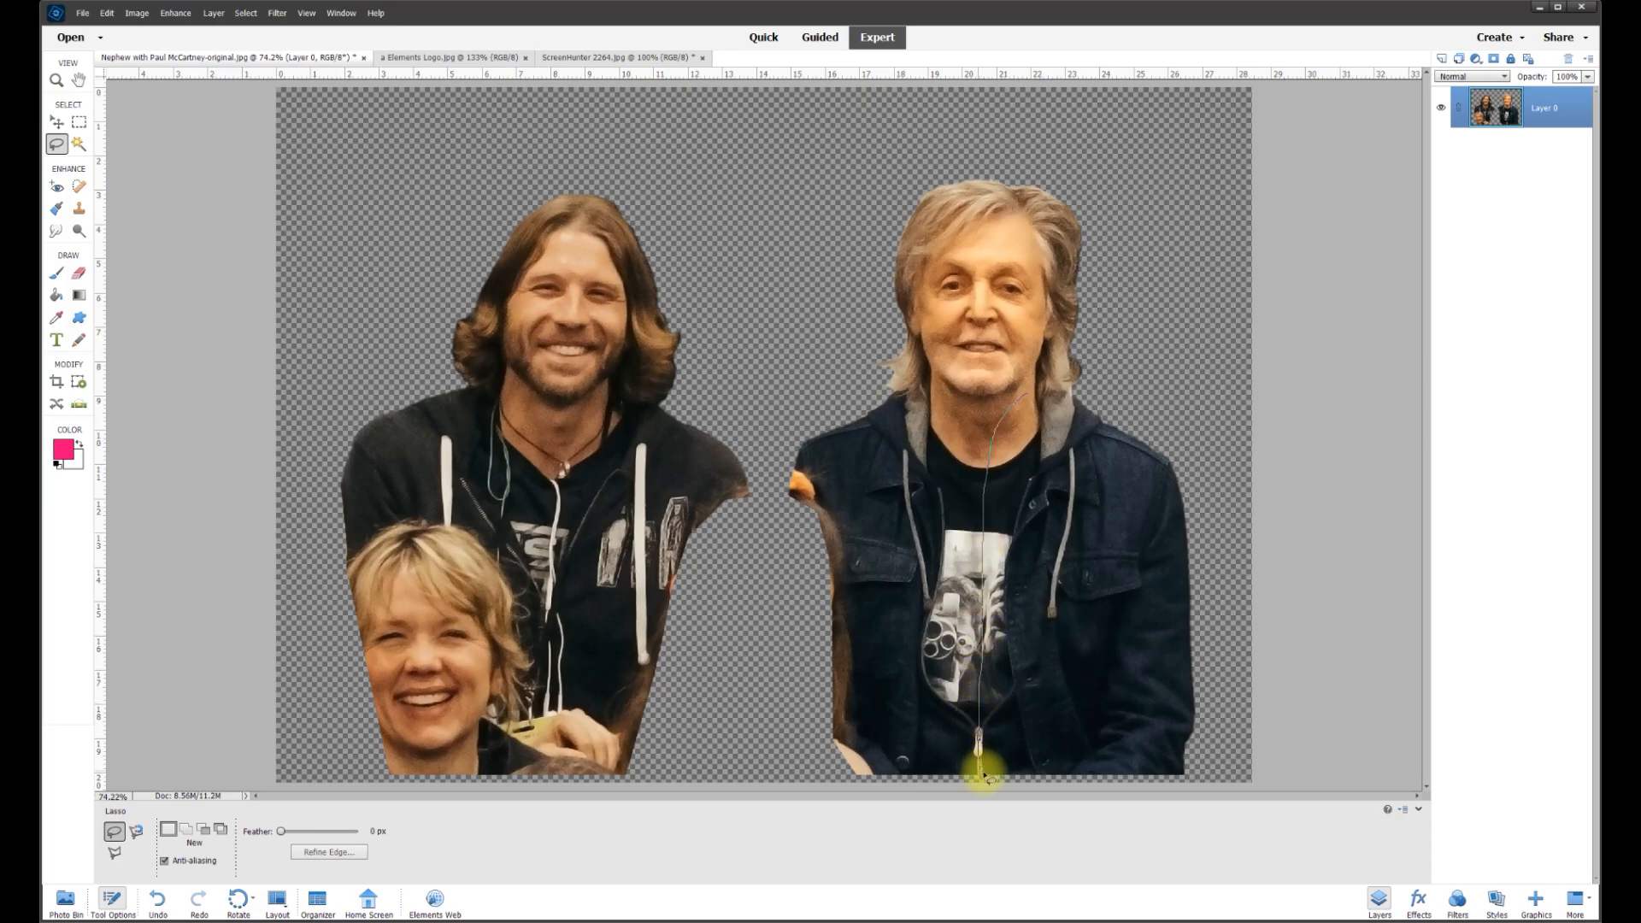
{"action": "mouse_move", "coordinate": [1196, 793]}
{"action": "left_mouse_down"}
{"action": "mouse_move", "coordinate": [1215, 757]}
{"action": "mouse_move", "coordinate": [1225, 563]}
{"action": "mouse_move", "coordinate": [1218, 493]}
{"action": "mouse_move", "coordinate": [1167, 423]}
{"action": "left_mouse_up"}
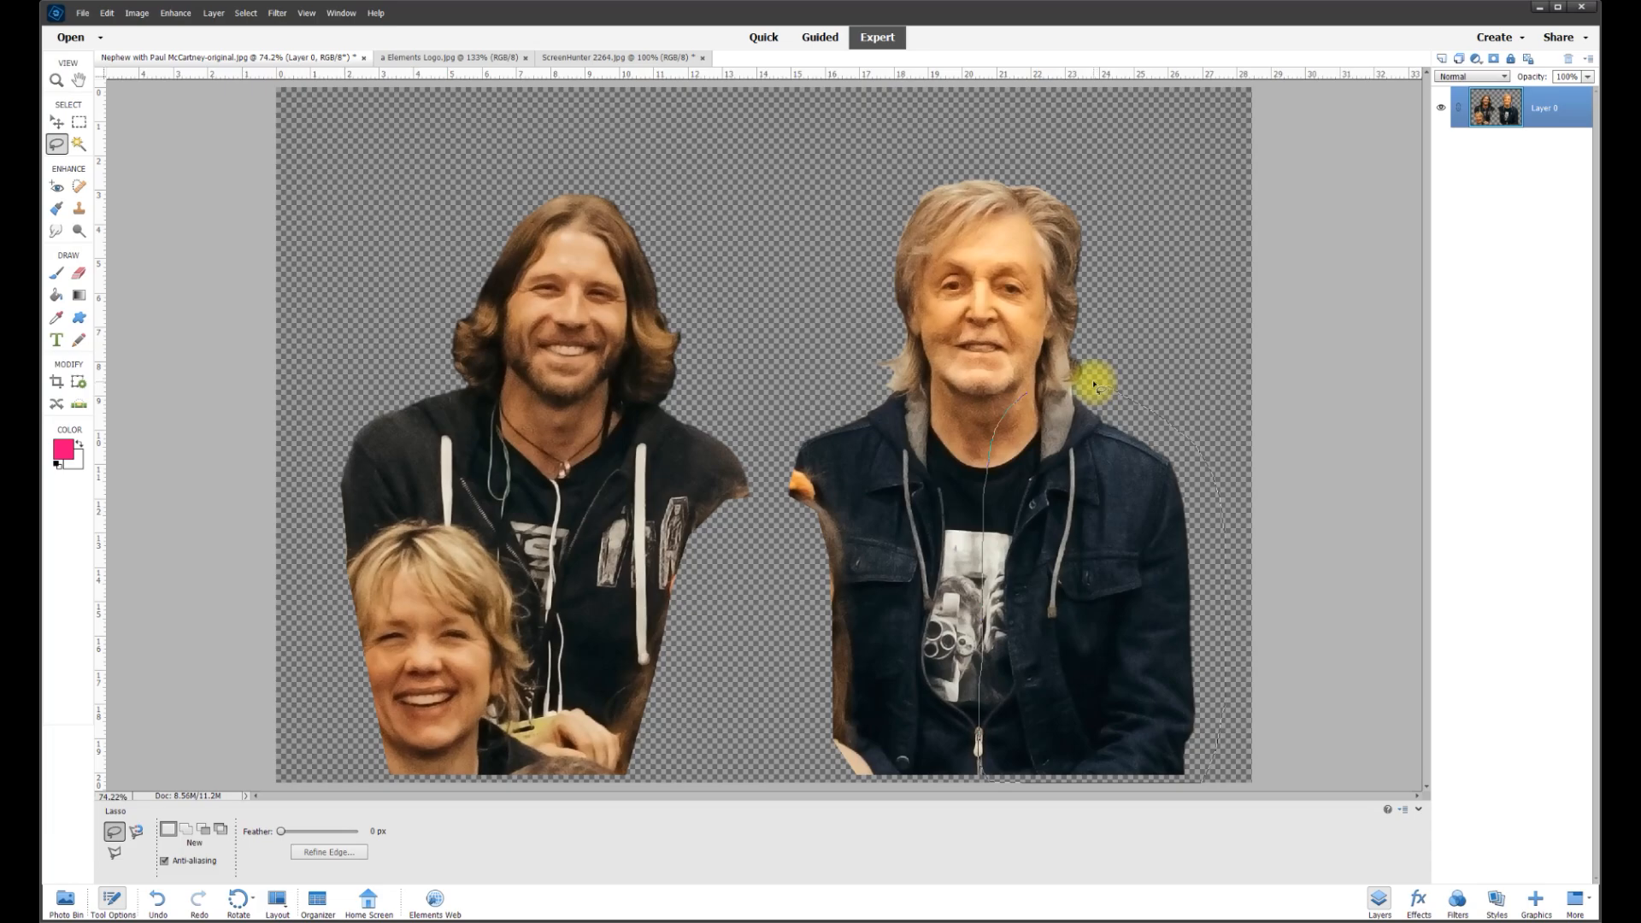
{"action": "left_click_drag", "start_coordinate": [1094, 385], "coordinate": [1085, 383]}
{"action": "right_click", "coordinate": [1065, 527]}
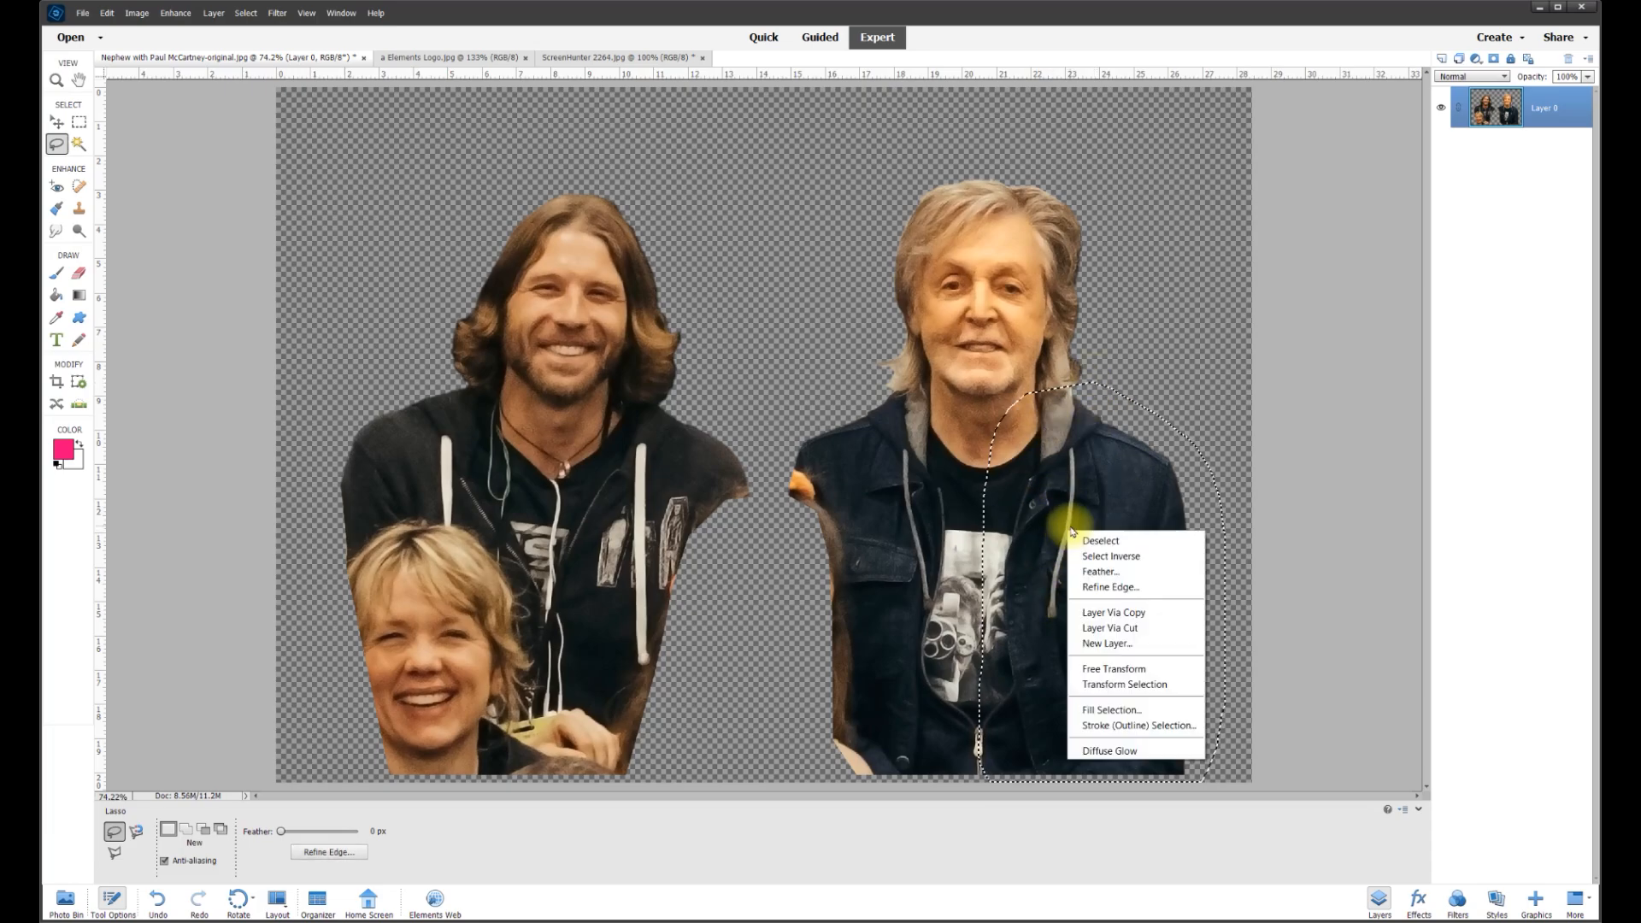
{"action": "left_click", "coordinate": [1111, 612]}
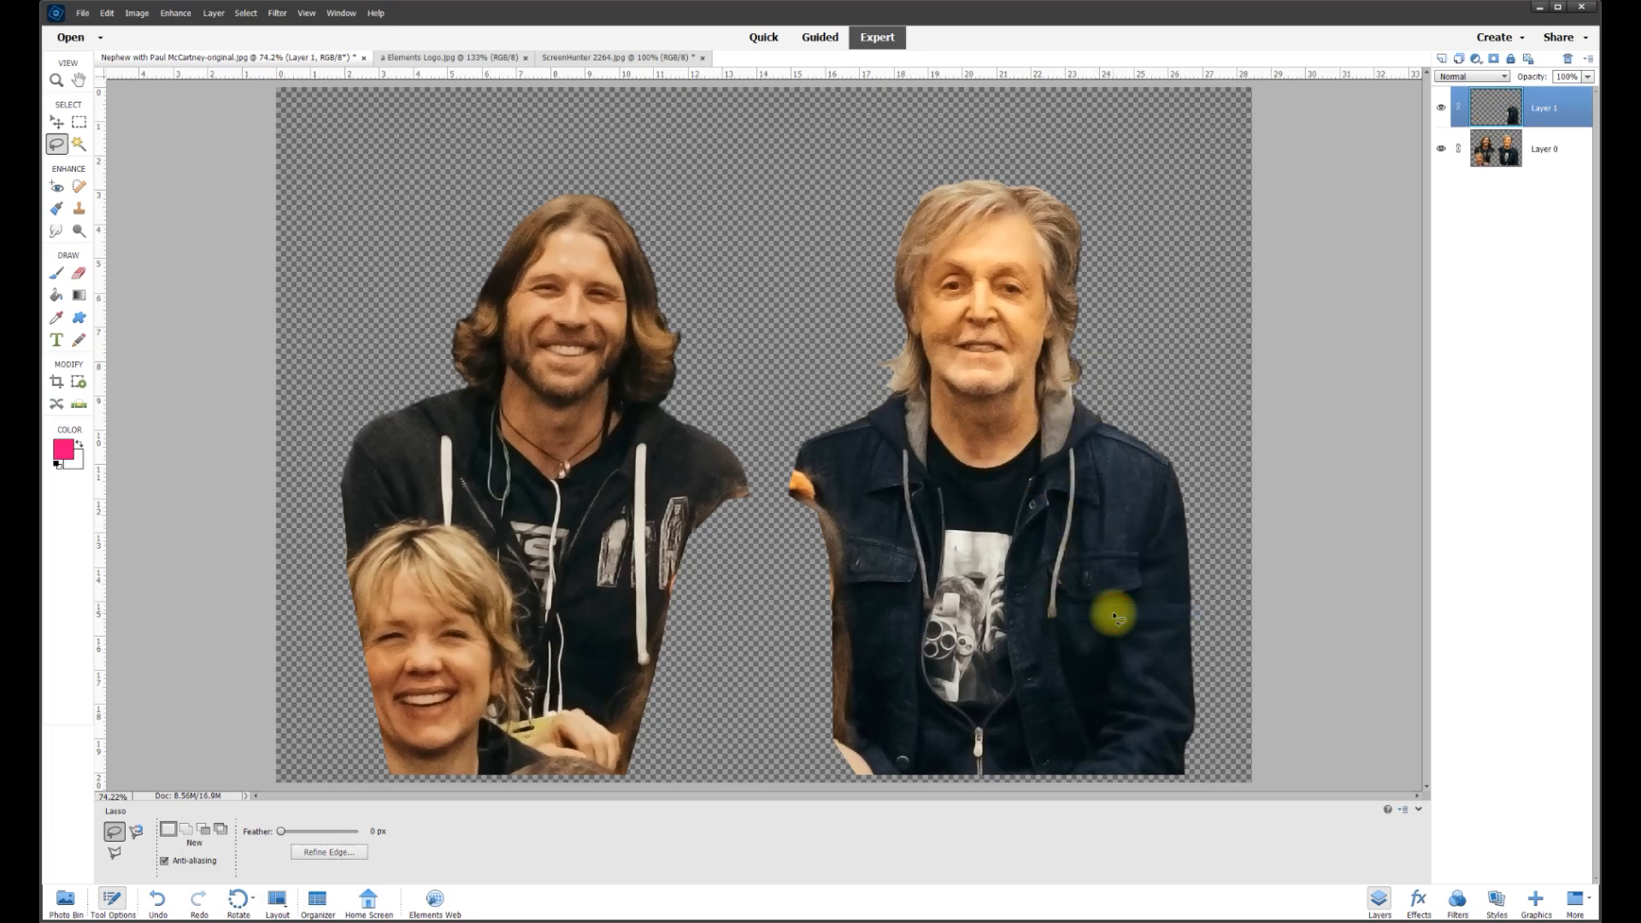
Hide Layer 0 to inspect the jacket copy, show it again, and move the copy over the jacket's missing side
{"action": "left_click", "coordinate": [1442, 150]}
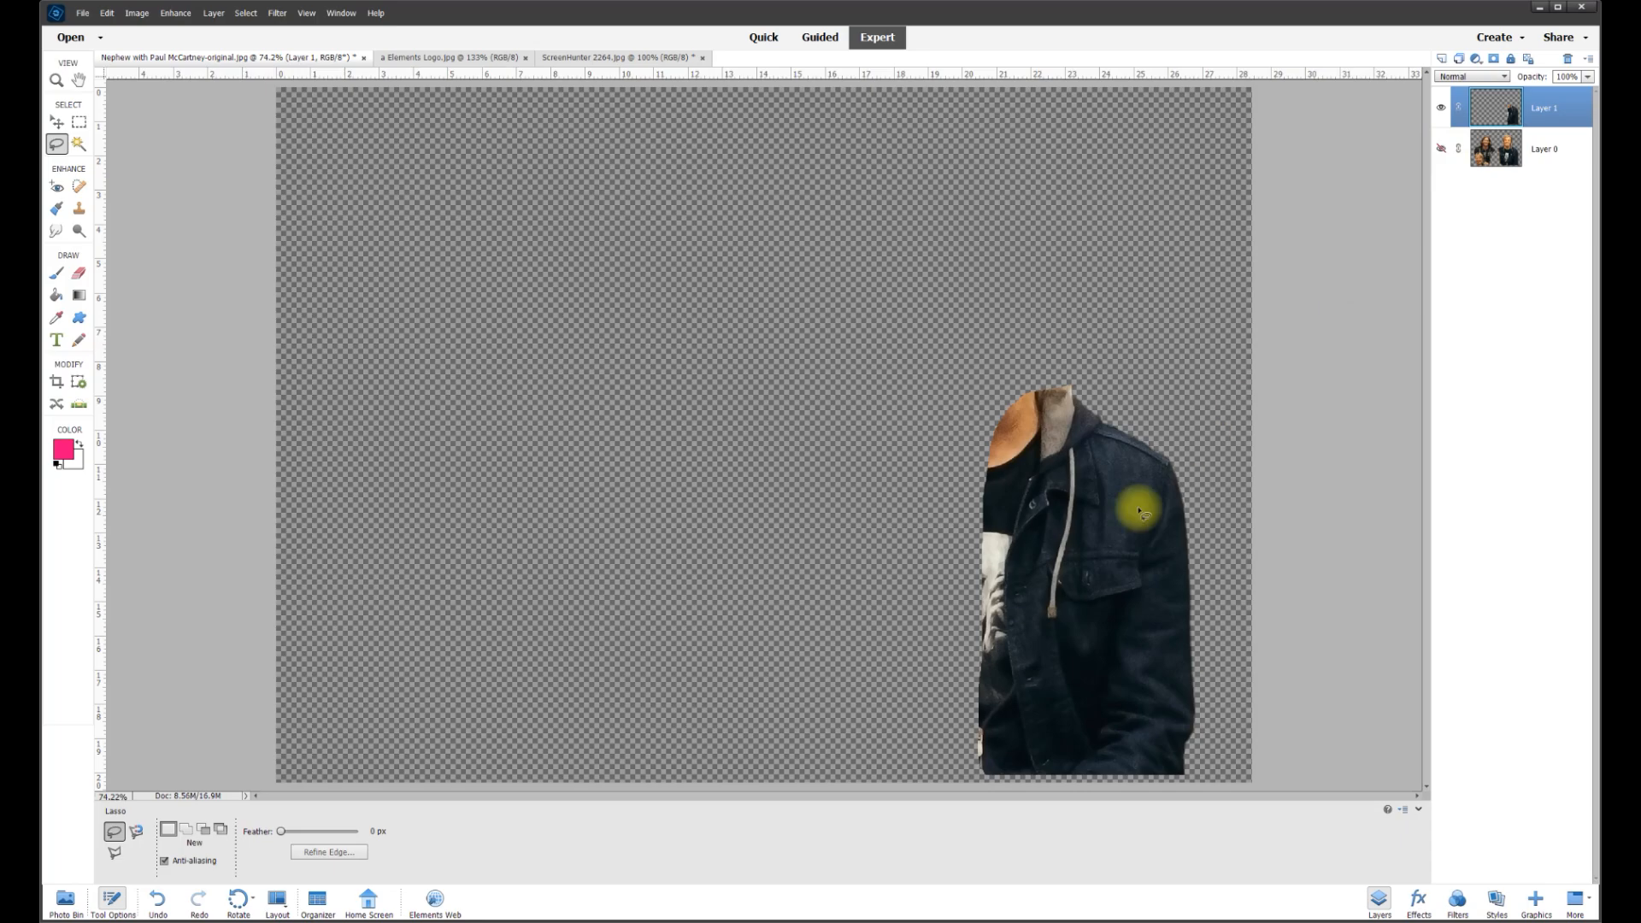
{"action": "left_click", "coordinate": [60, 126]}
{"action": "left_click_drag", "start_coordinate": [1140, 556], "coordinate": [957, 420]}
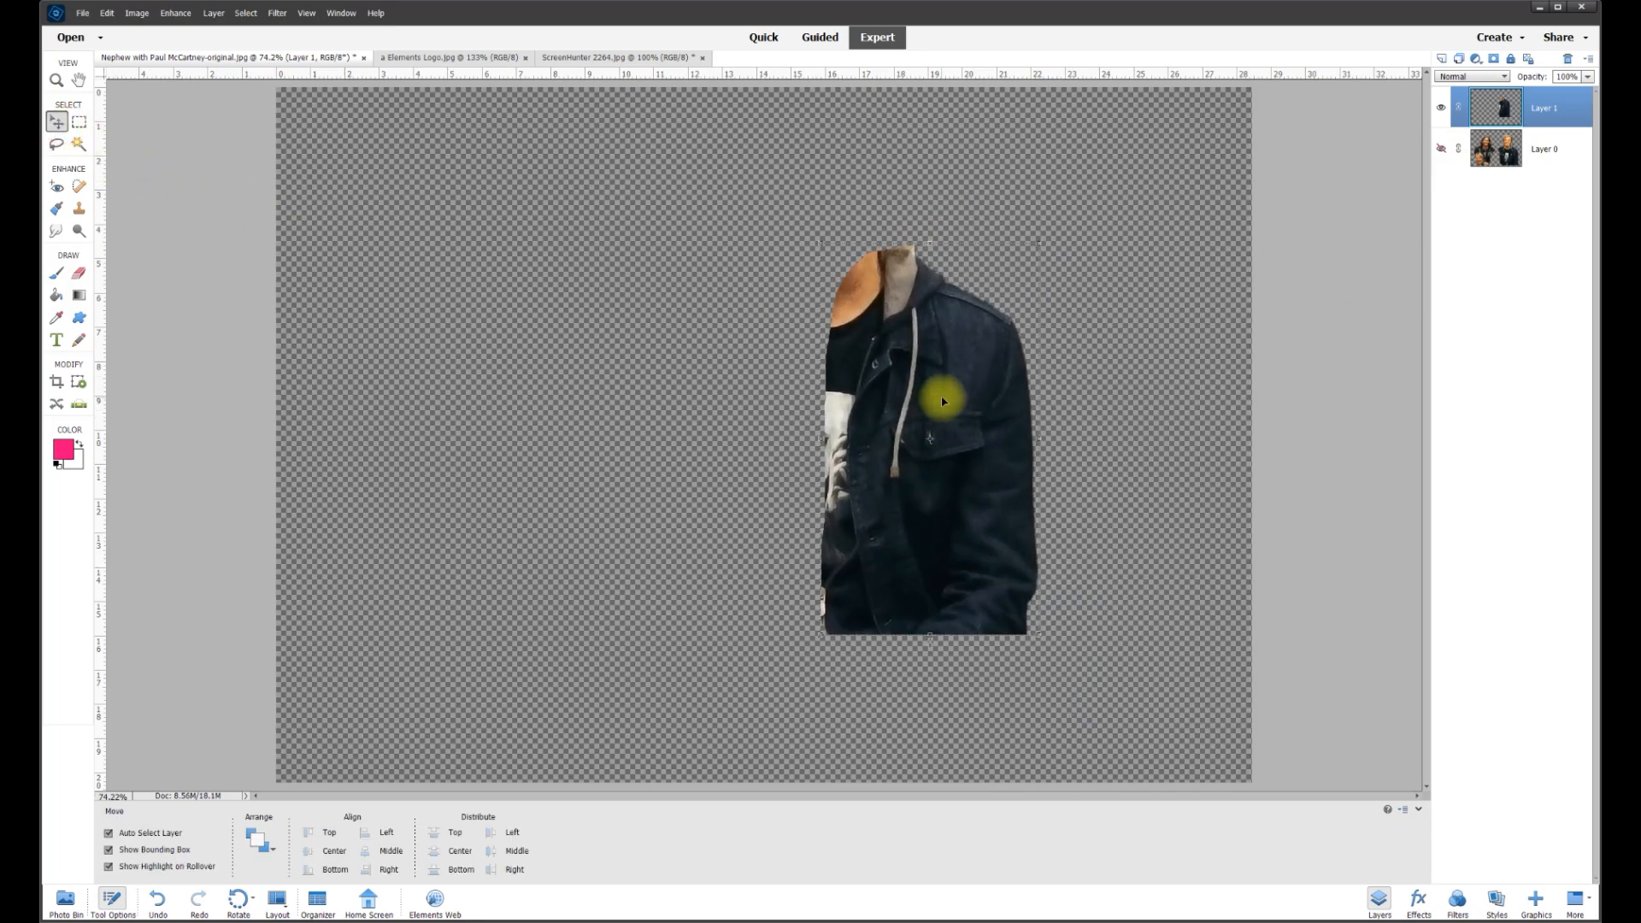
{"action": "left_click", "coordinate": [1441, 150]}
{"action": "left_click_drag", "start_coordinate": [897, 476], "coordinate": [847, 587]}
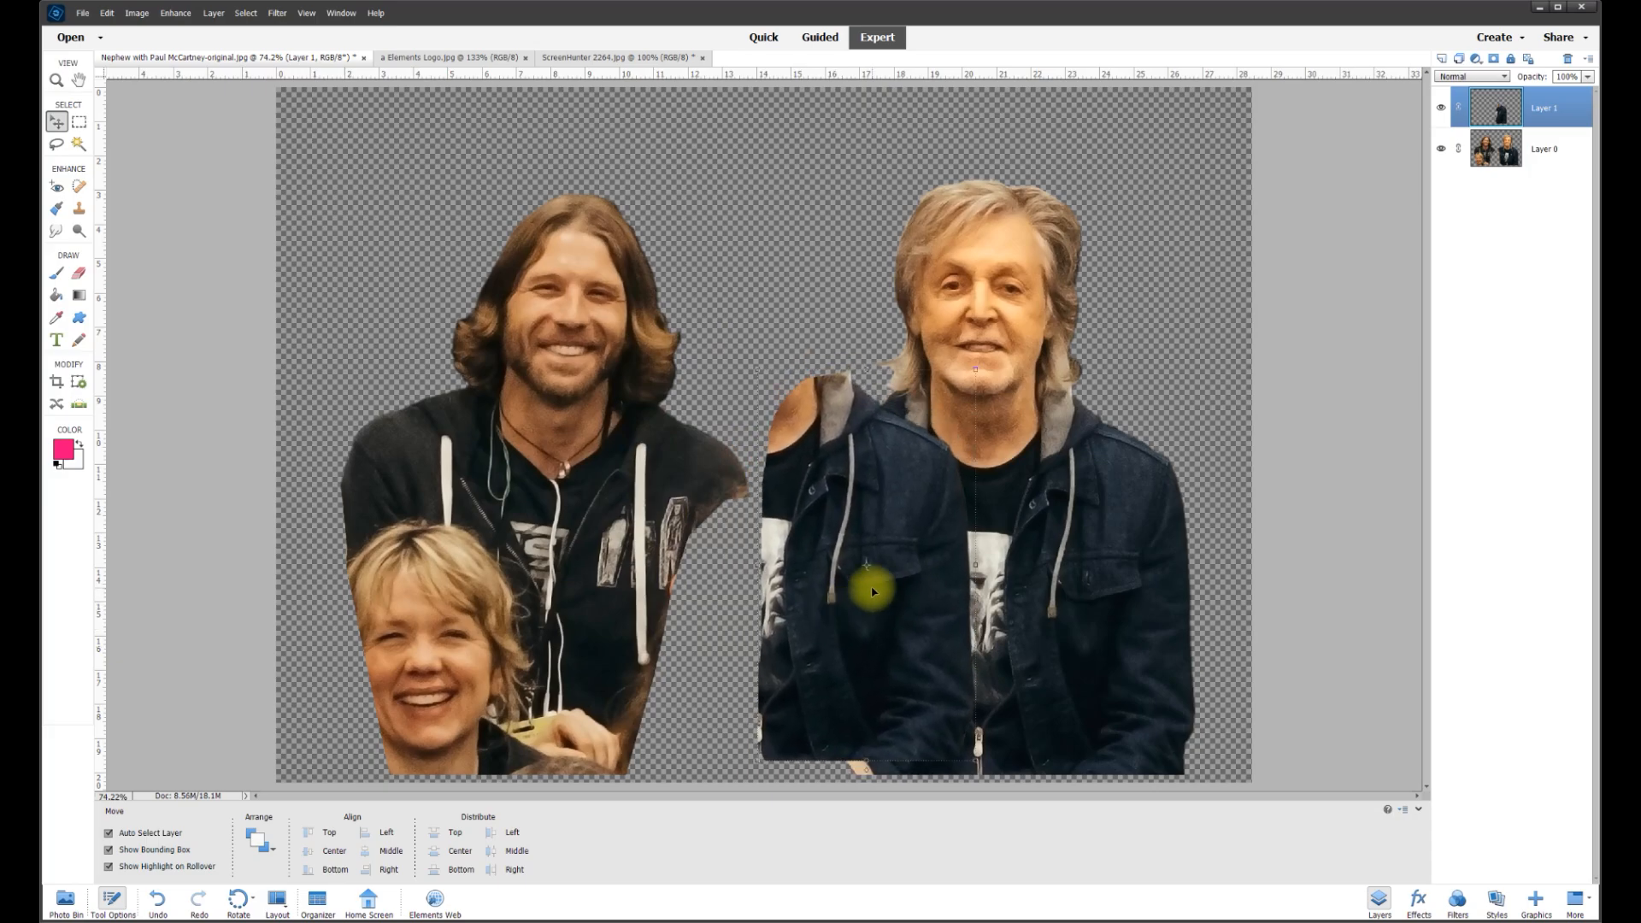
Flip the jacket copy's layer horizontally, shift the two men upward, and move the copy beside the denim jacket's cut-away side
{"action": "left_click", "coordinate": [137, 13]}
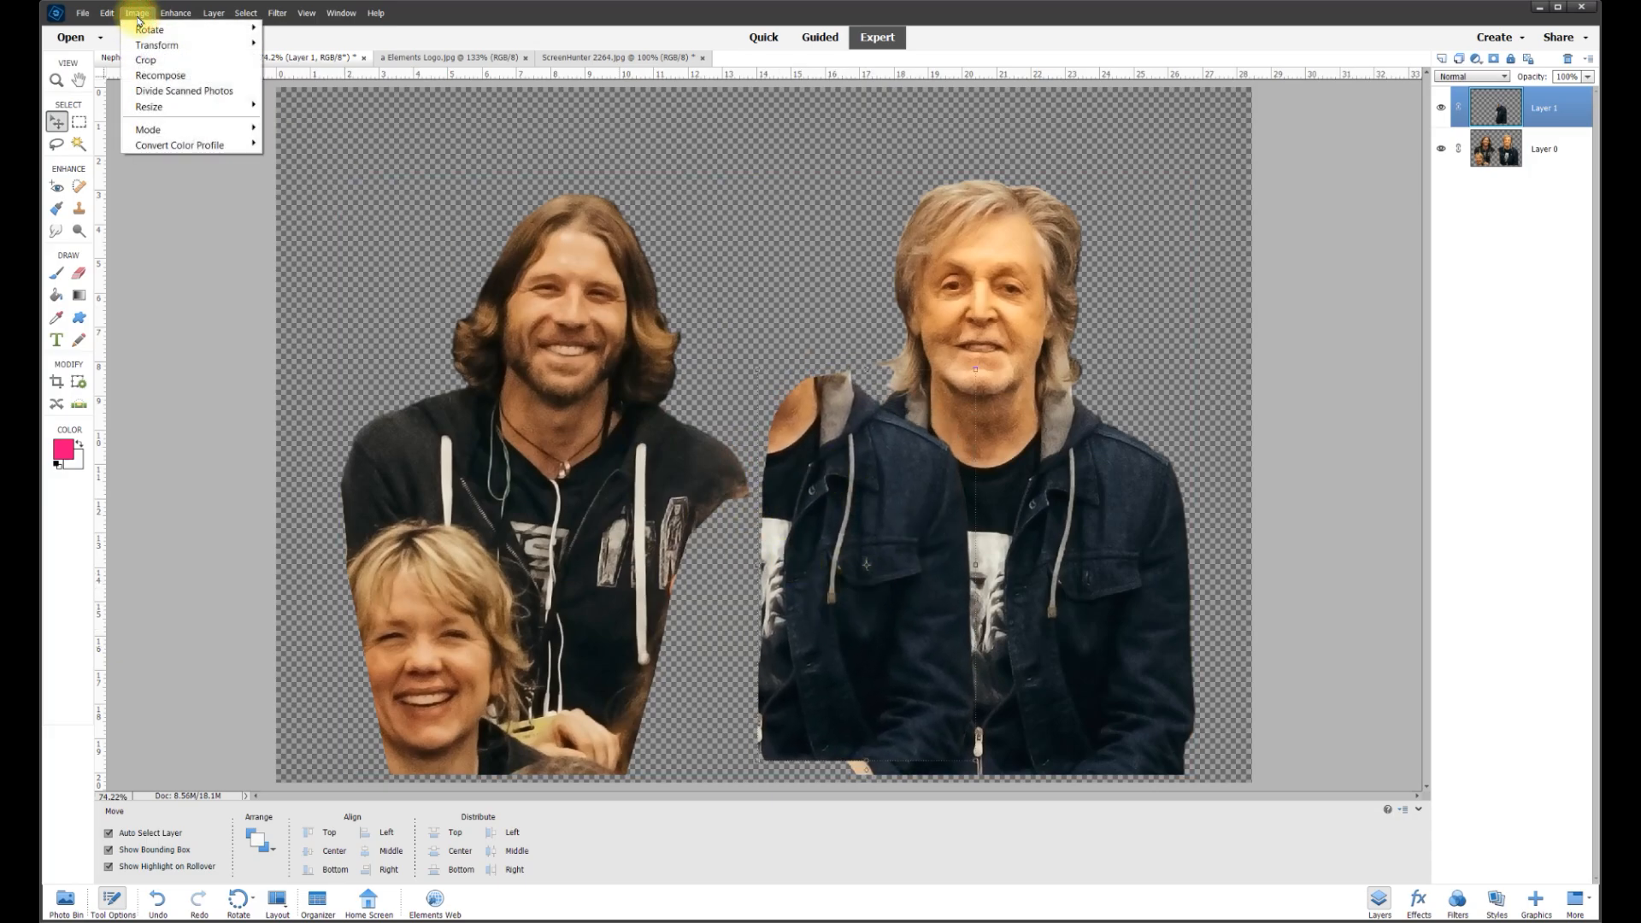
{"action": "mouse_move", "coordinate": [145, 30]}
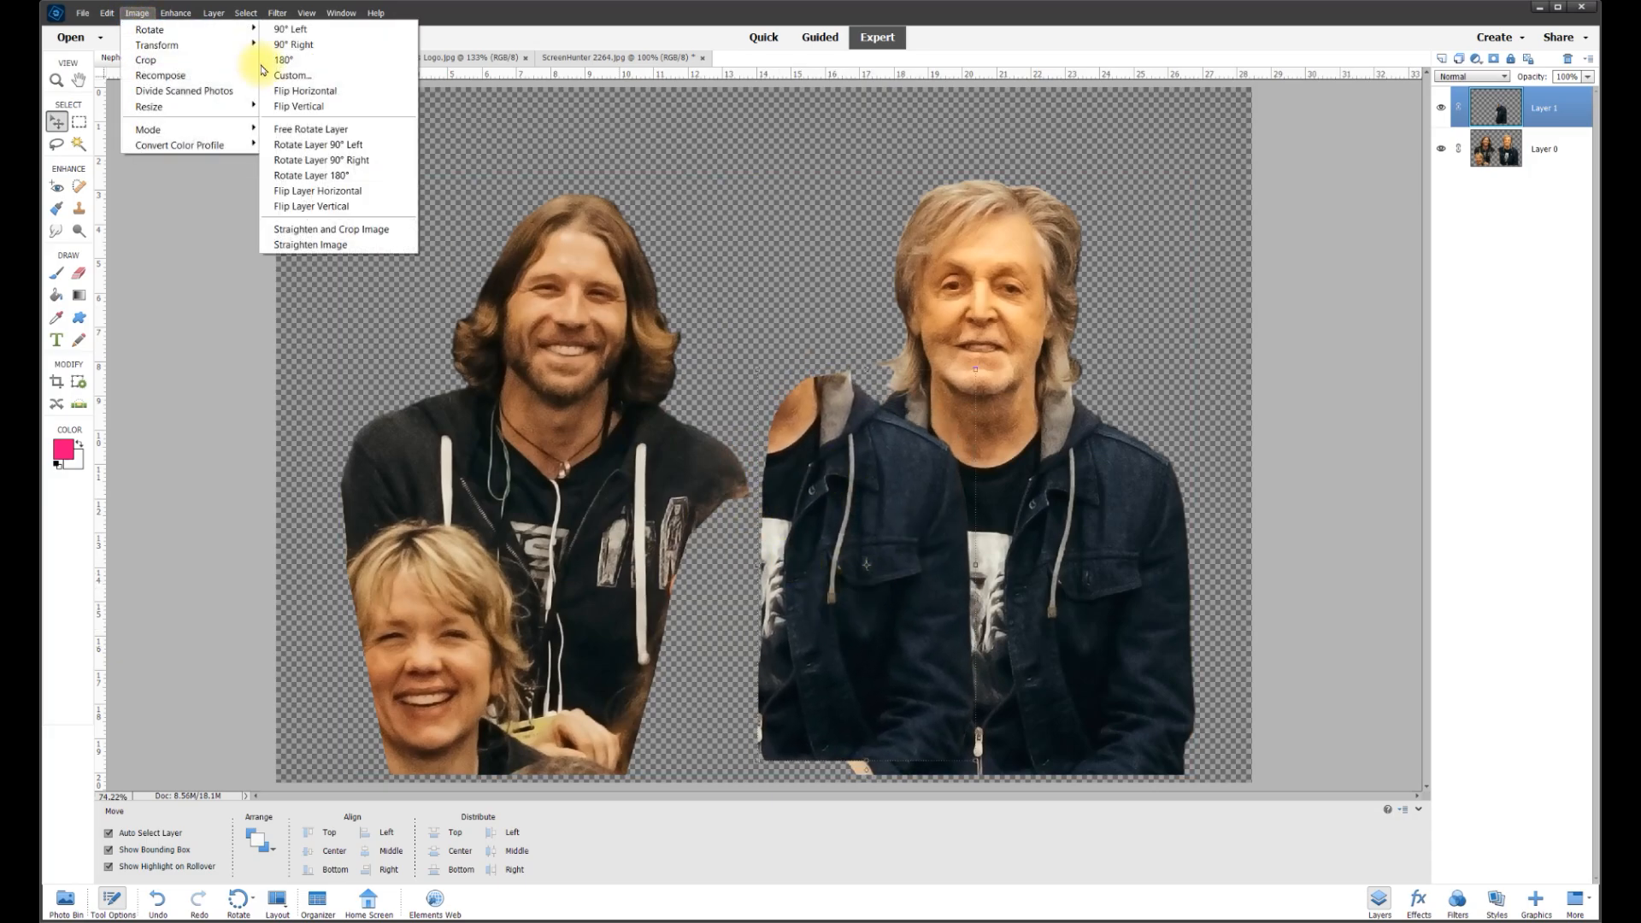
{"action": "left_click", "coordinate": [323, 192]}
{"action": "left_click_drag", "start_coordinate": [908, 510], "coordinate": [820, 465]}
{"action": "left_click_drag", "start_coordinate": [1076, 511], "coordinate": [1062, 464]}
{"action": "left_click_drag", "start_coordinate": [849, 516], "coordinate": [802, 485]}
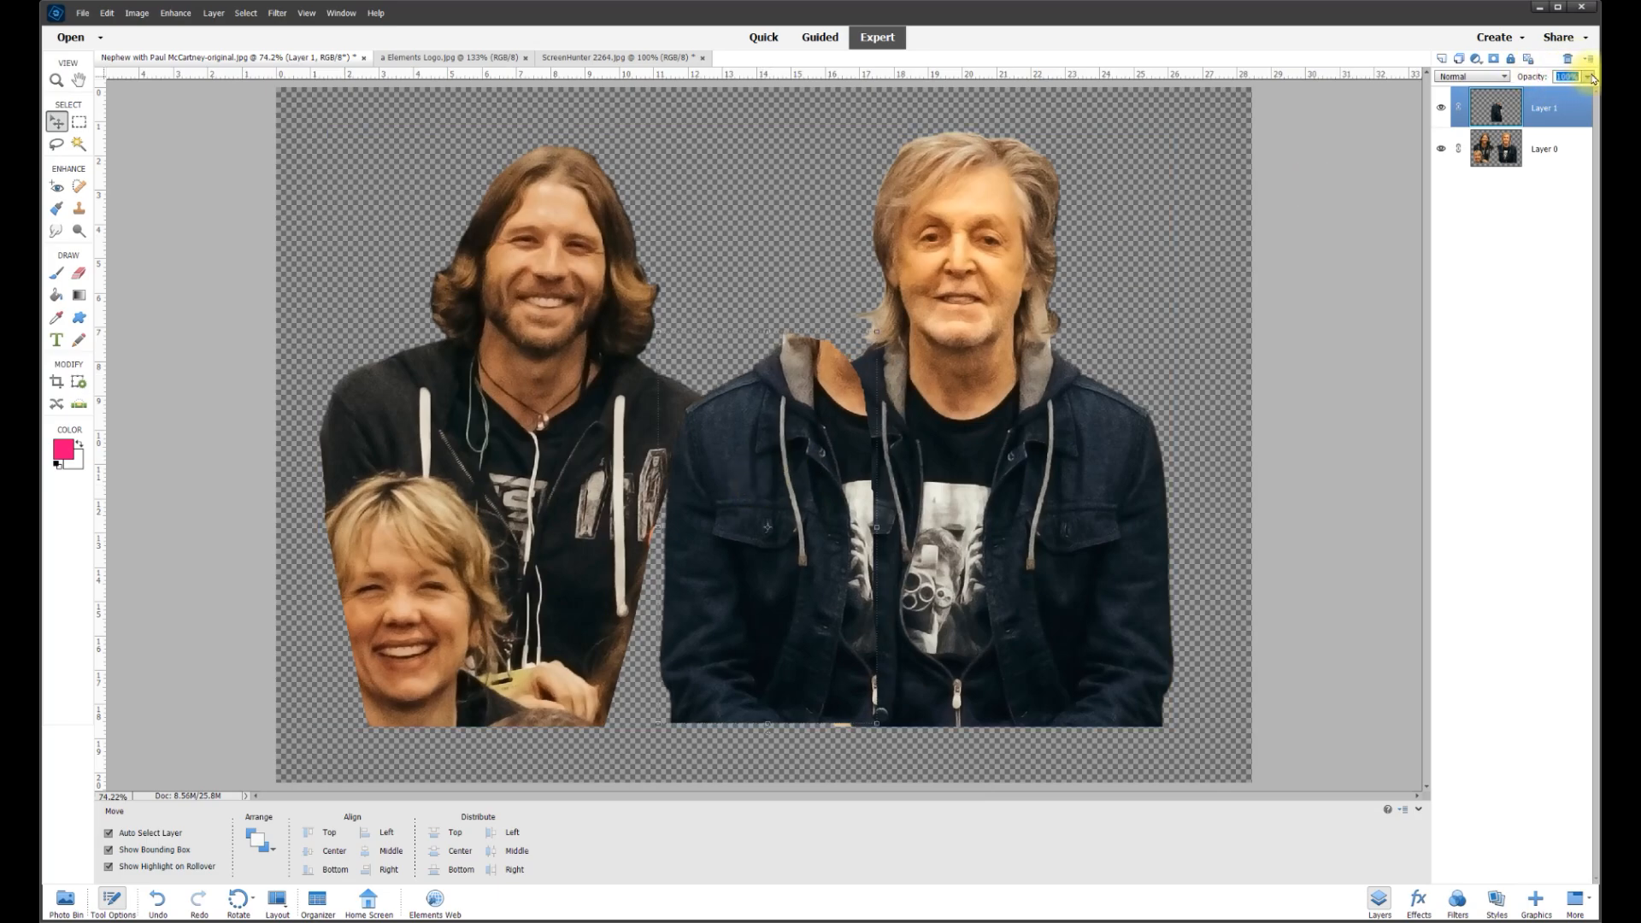
Set the jacket copy's opacity to 50% and align its collar and drawstring with the original jacket underneath
{"action": "type", "text": "50"}
{"action": "left_click_drag", "start_coordinate": [784, 430], "coordinate": [859, 430]}
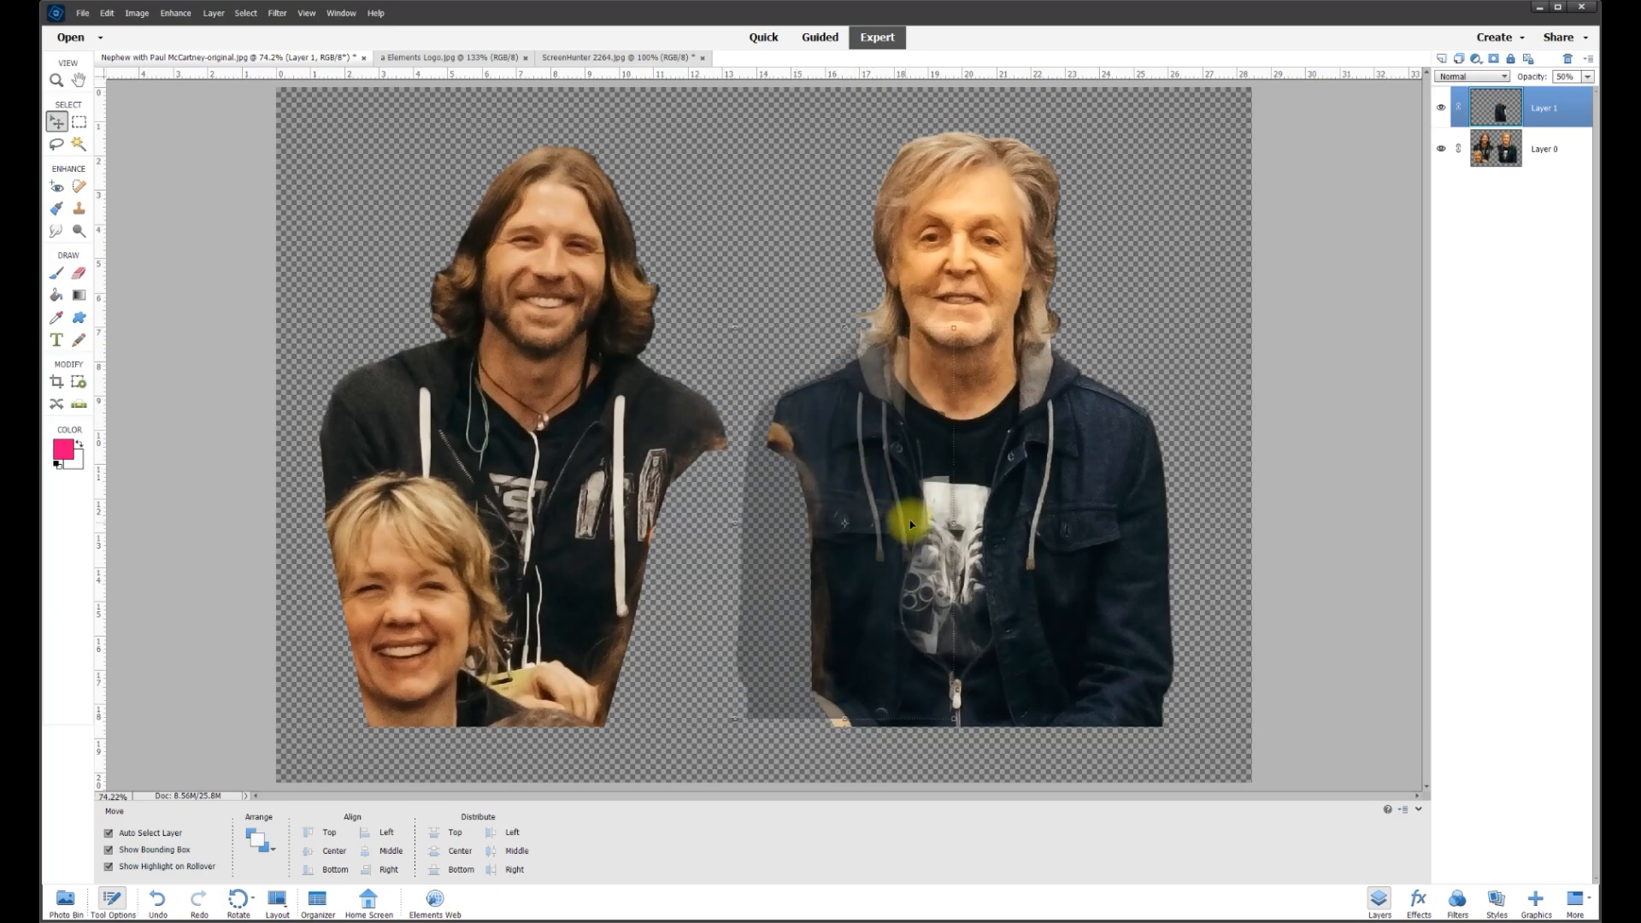
{"action": "scroll", "coordinate": [906, 526], "scroll_direction": "up", "scroll_amount": 3}
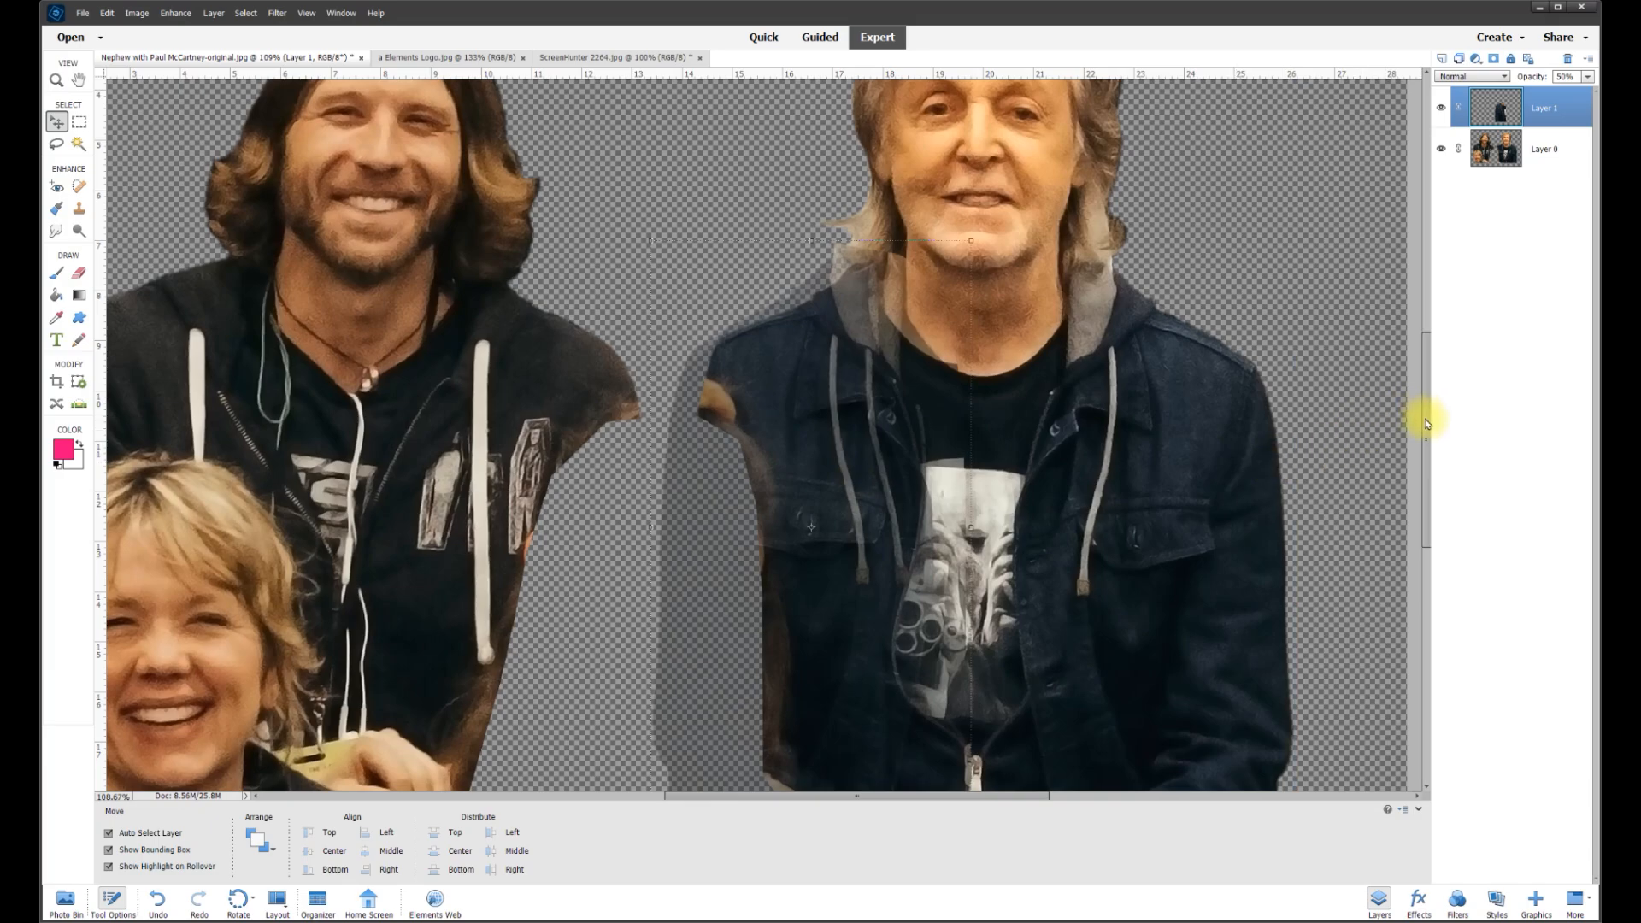
{"action": "scroll", "coordinate": [1423, 431], "scroll_direction": "down", "scroll_amount": 3}
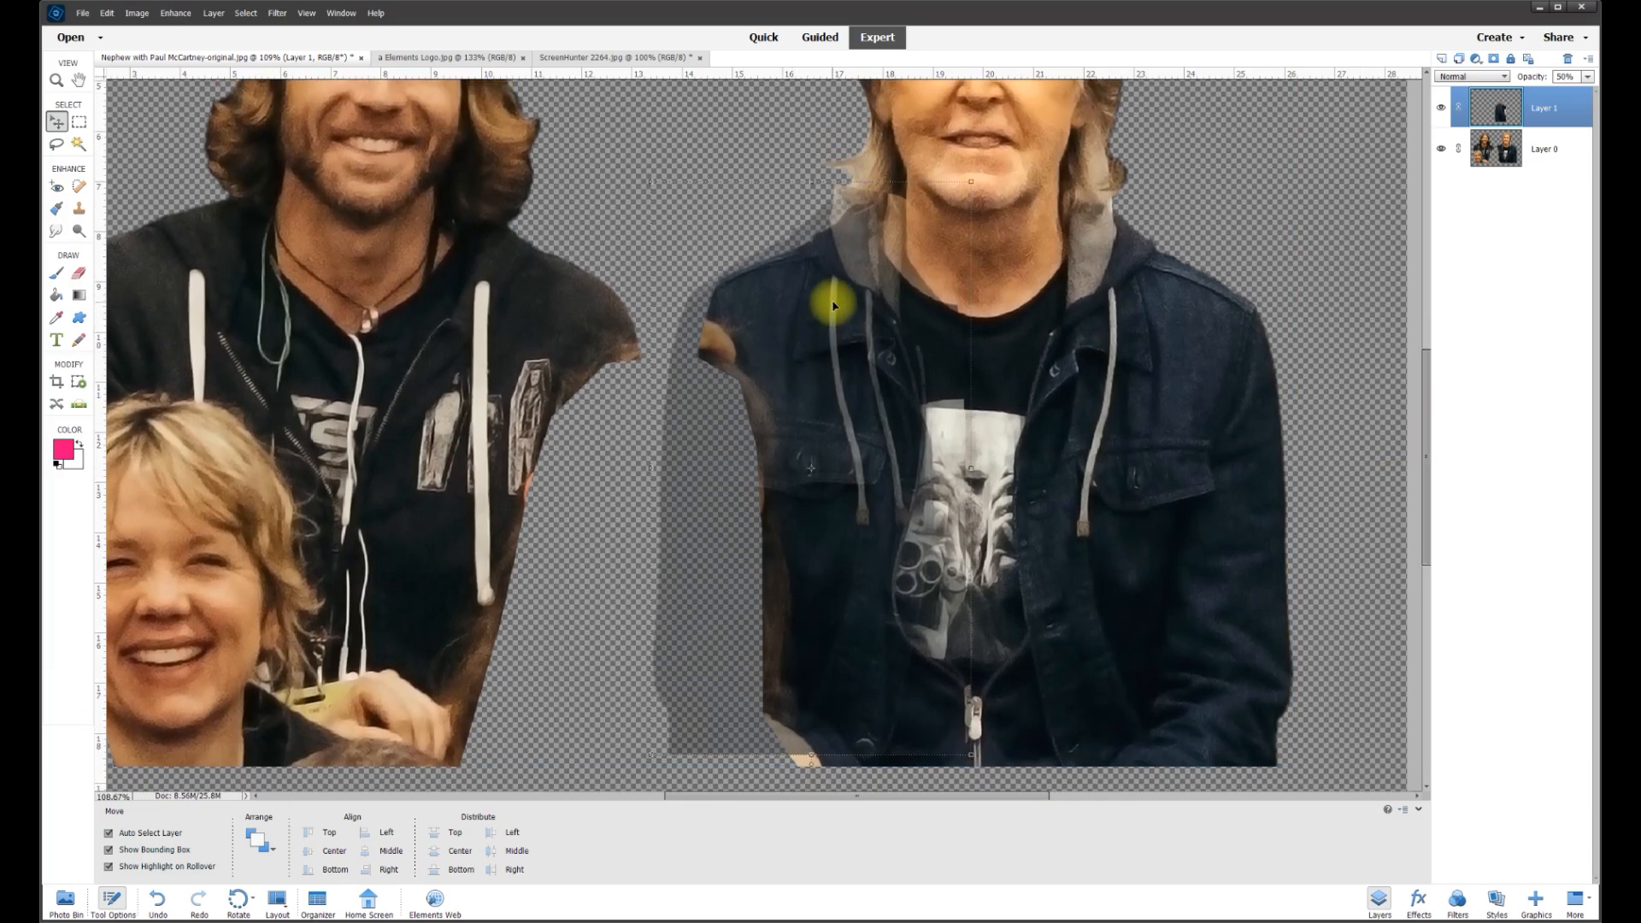
{"action": "left_click_drag", "start_coordinate": [833, 305], "coordinate": [865, 313]}
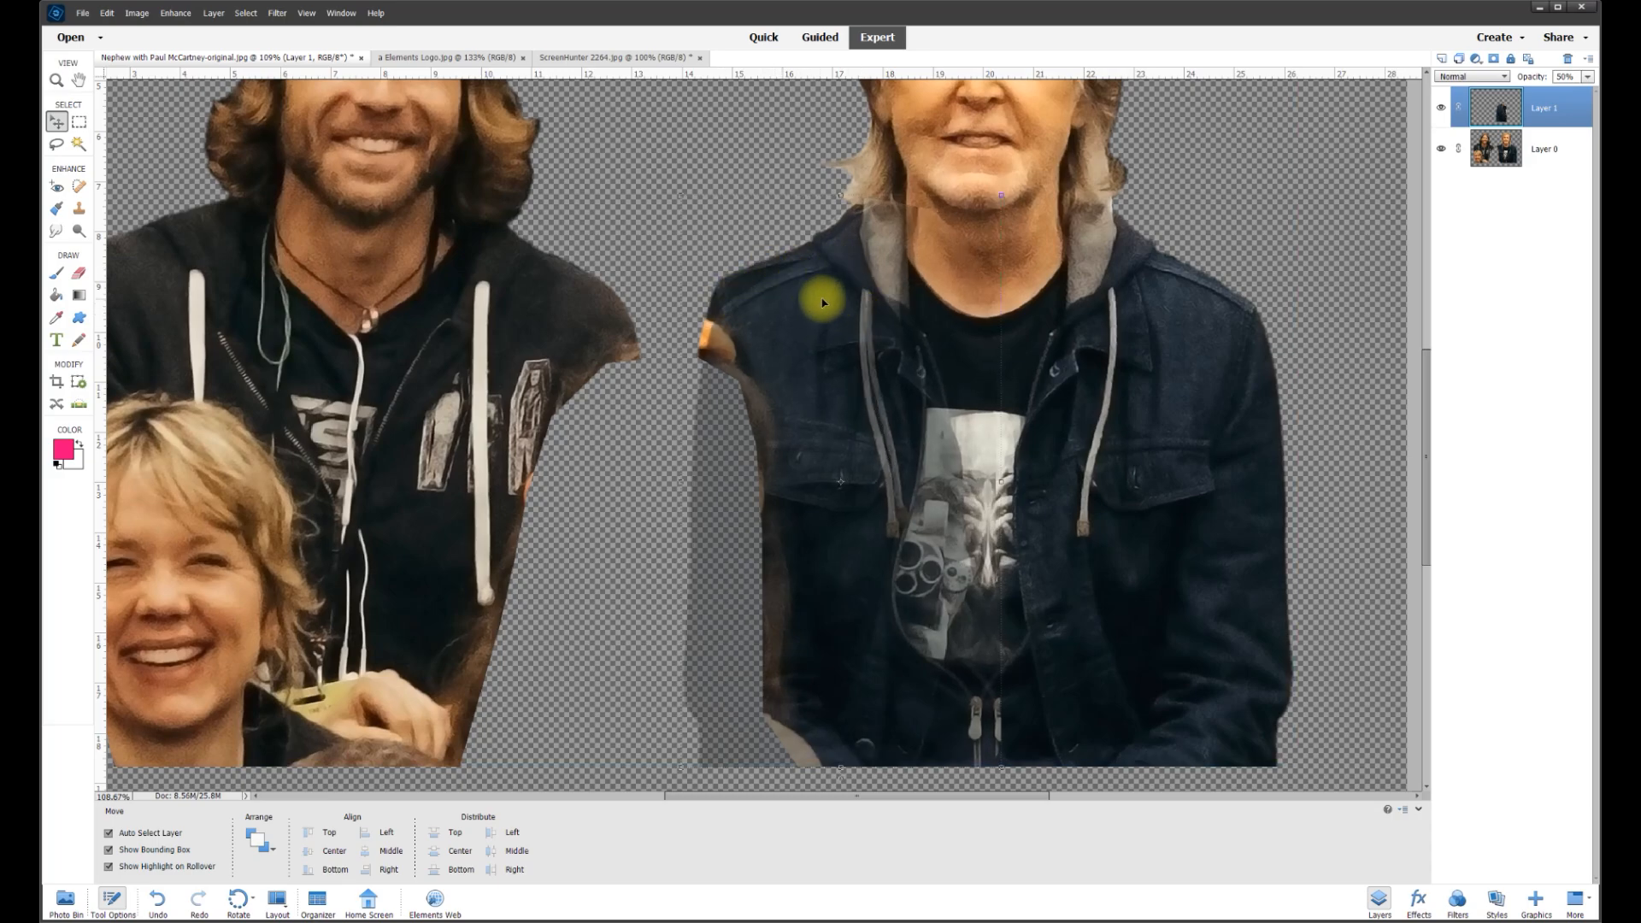
{"action": "left_click_drag", "start_coordinate": [804, 298], "coordinate": [808, 300]}
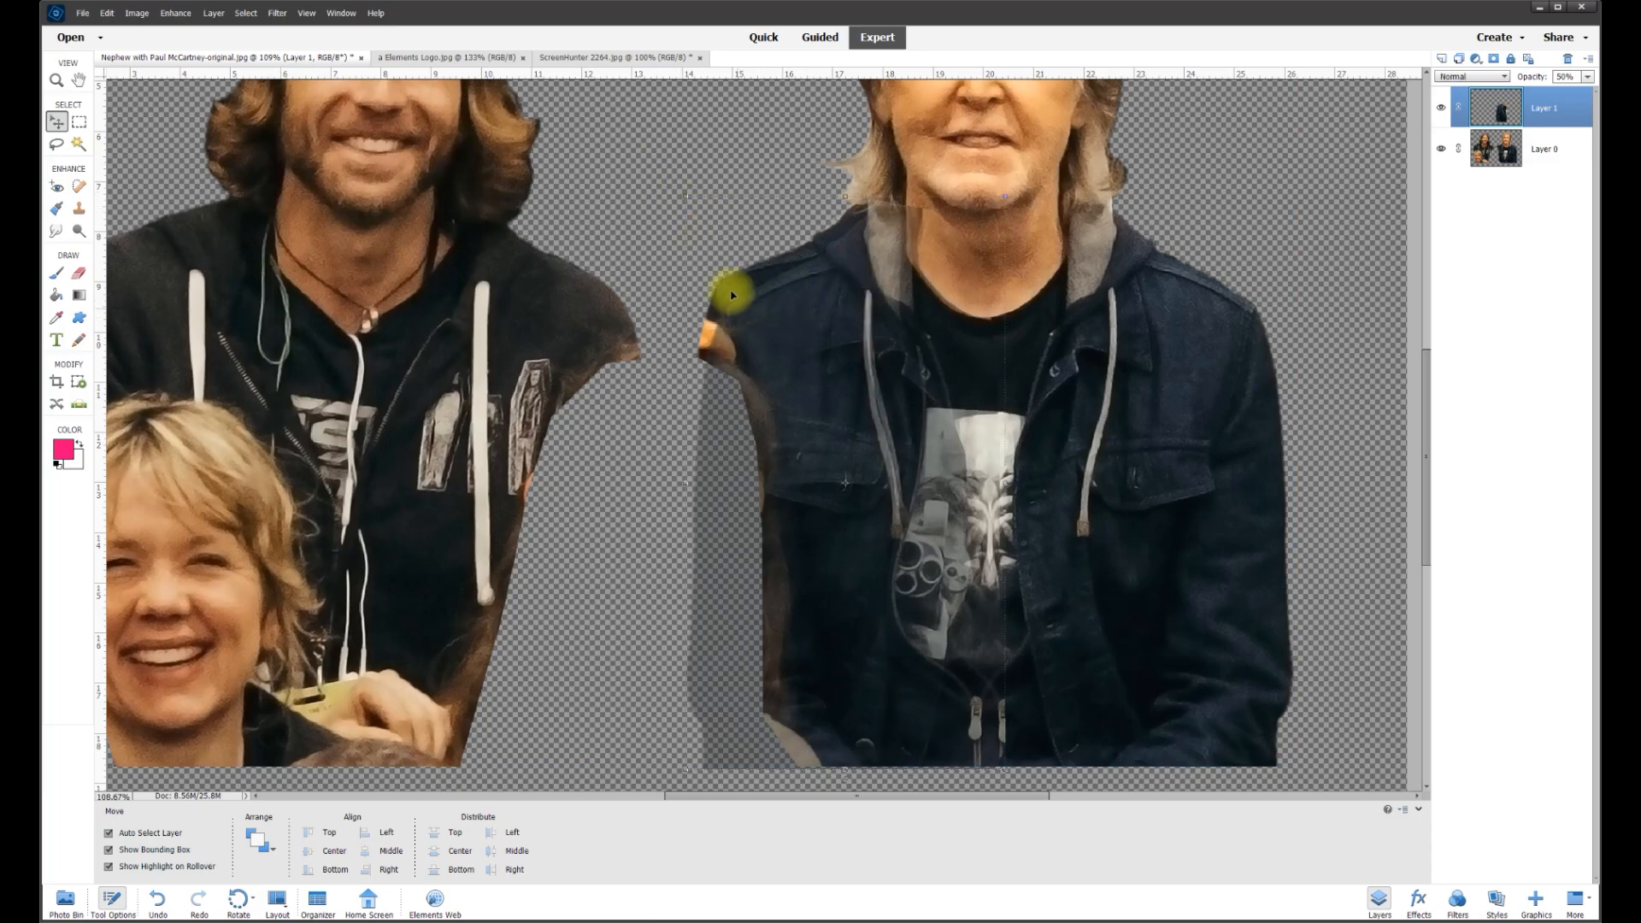
Distort the flipped jacket copy so its upper collar and drawstring fit the original denim jacket, and commit the transform
{"action": "left_click", "coordinate": [138, 13]}
{"action": "mouse_move", "coordinate": [188, 44]}
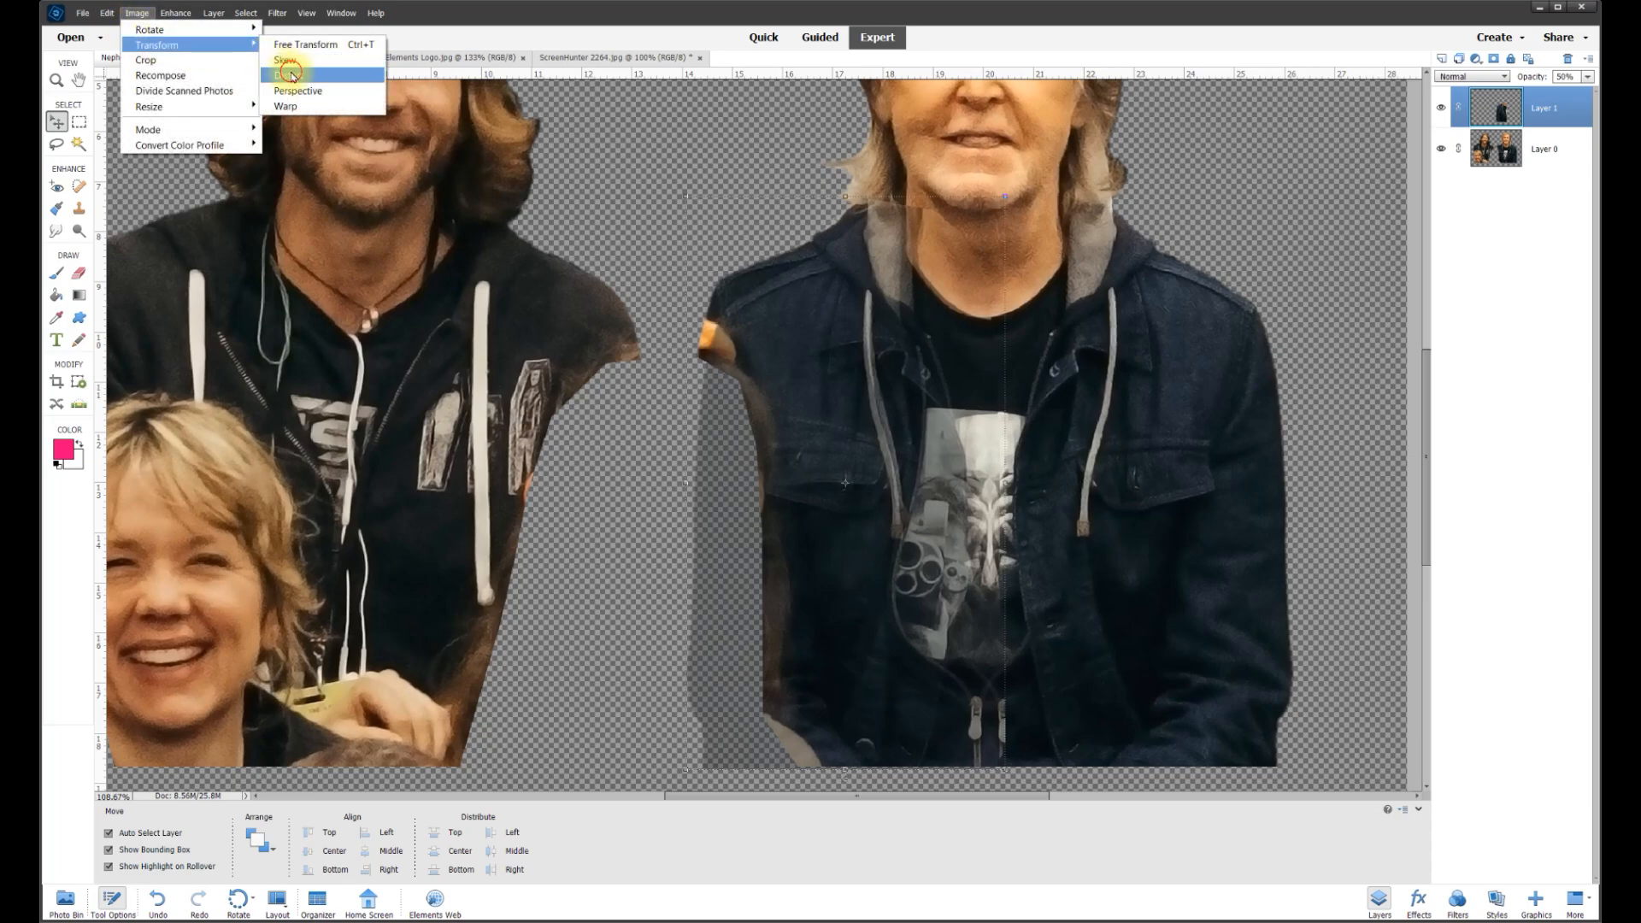
{"action": "left_click", "coordinate": [294, 75]}
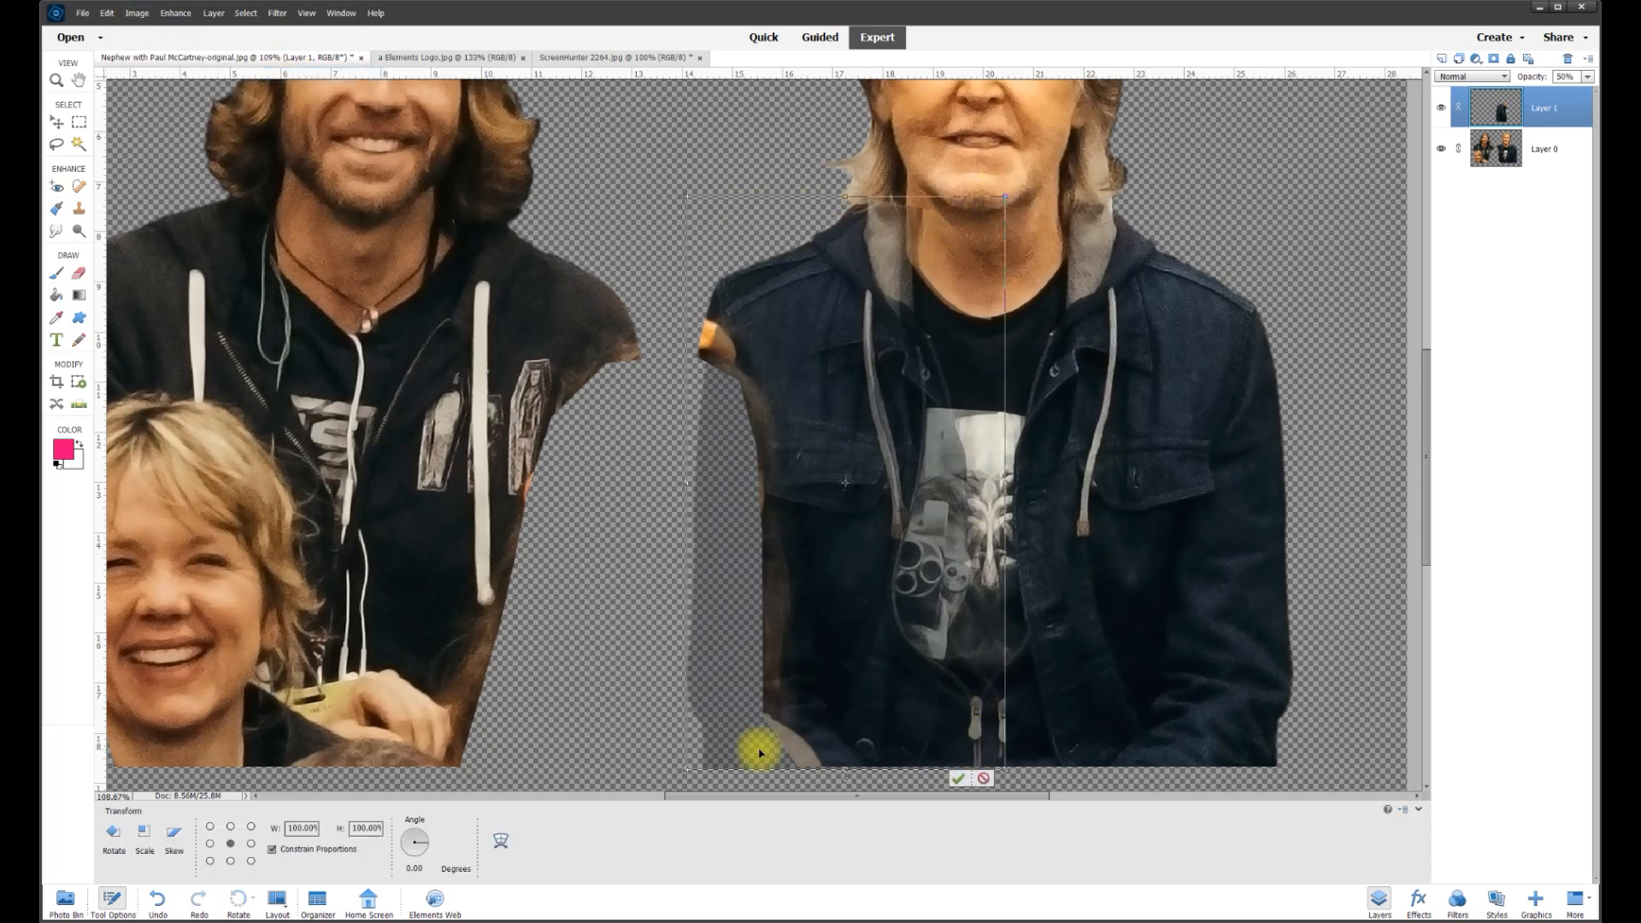
{"action": "left_click_drag", "start_coordinate": [686, 199], "coordinate": [672, 158]}
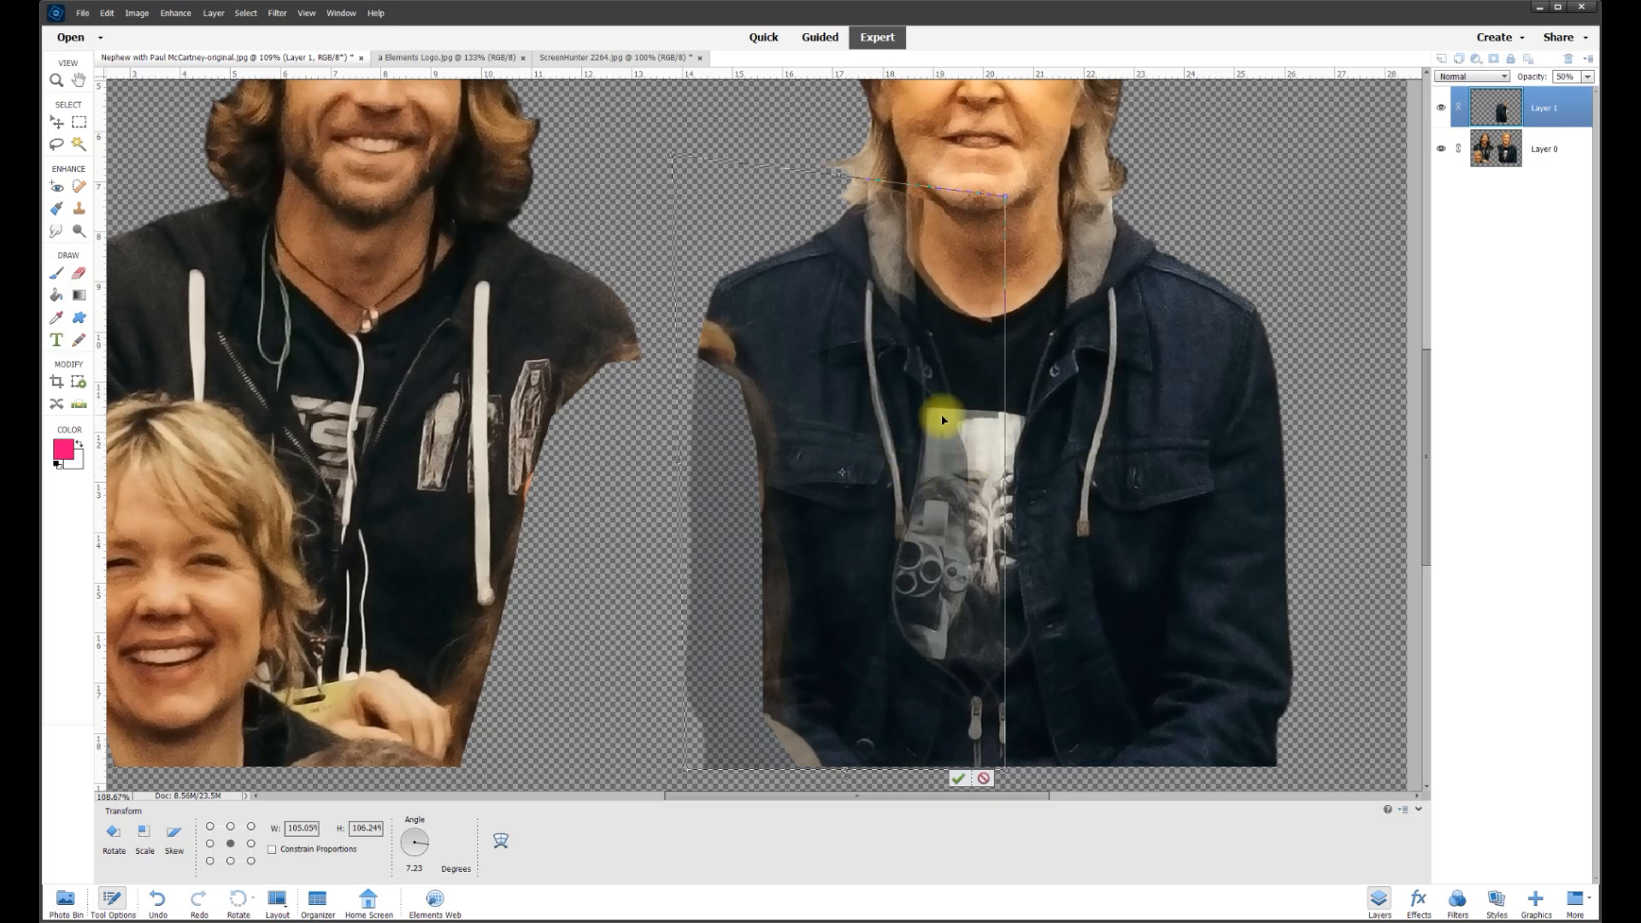
{"action": "key", "text": "Return"}
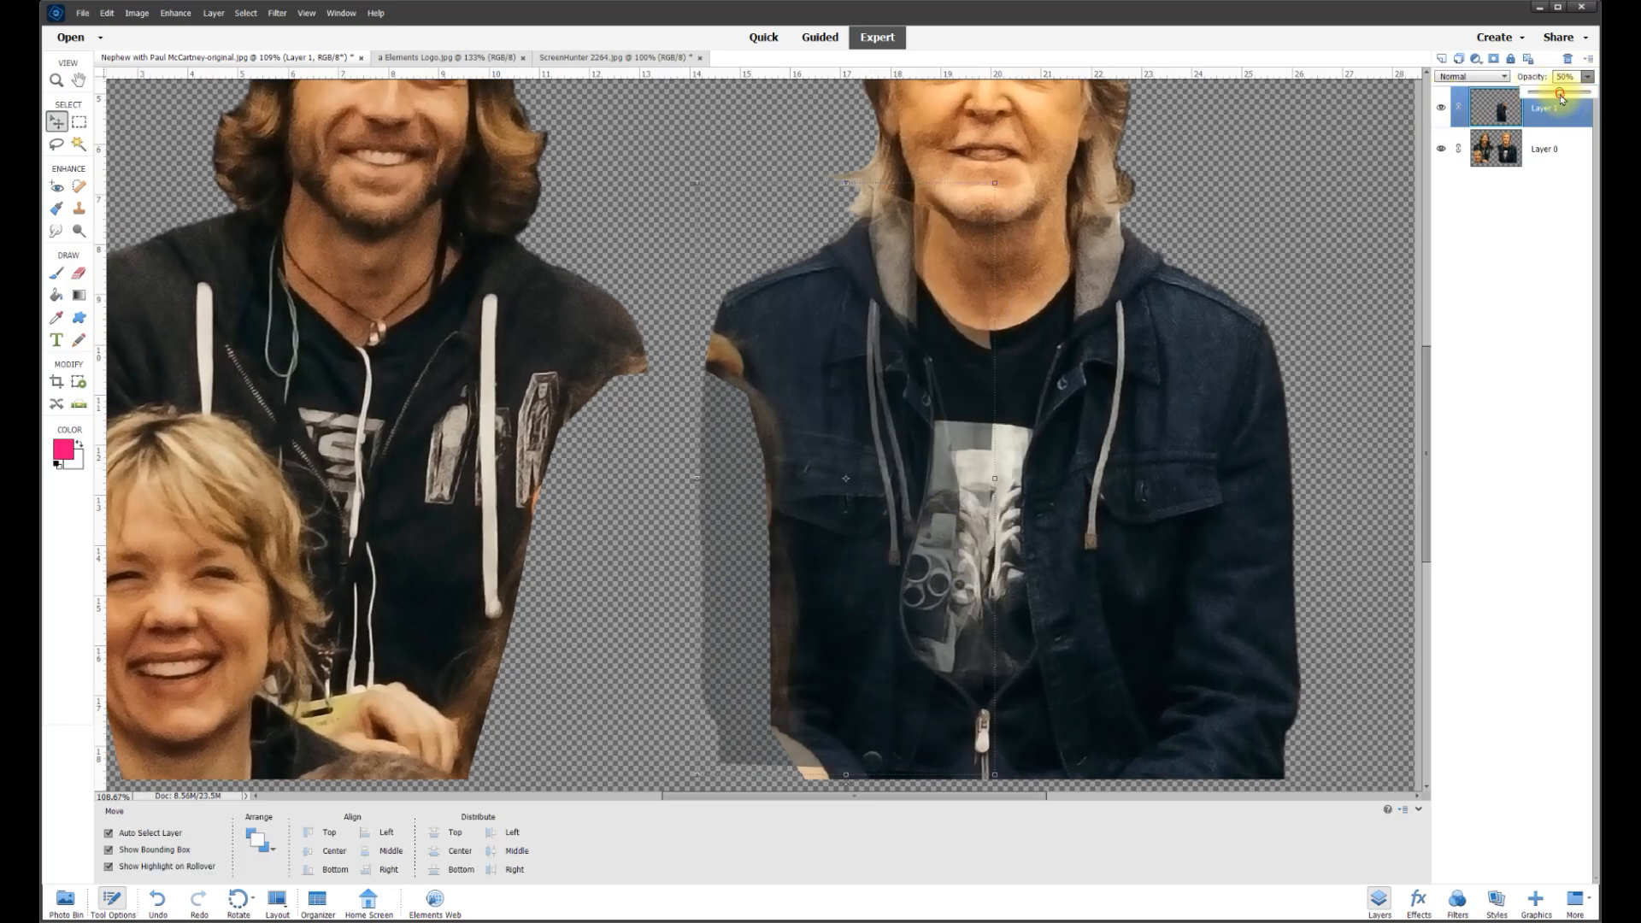
Set the jacket copy's opacity to 60% and choose a soft 100 px Eraser brush
{"action": "left_click_drag", "start_coordinate": [1585, 98], "coordinate": [1595, 100]}
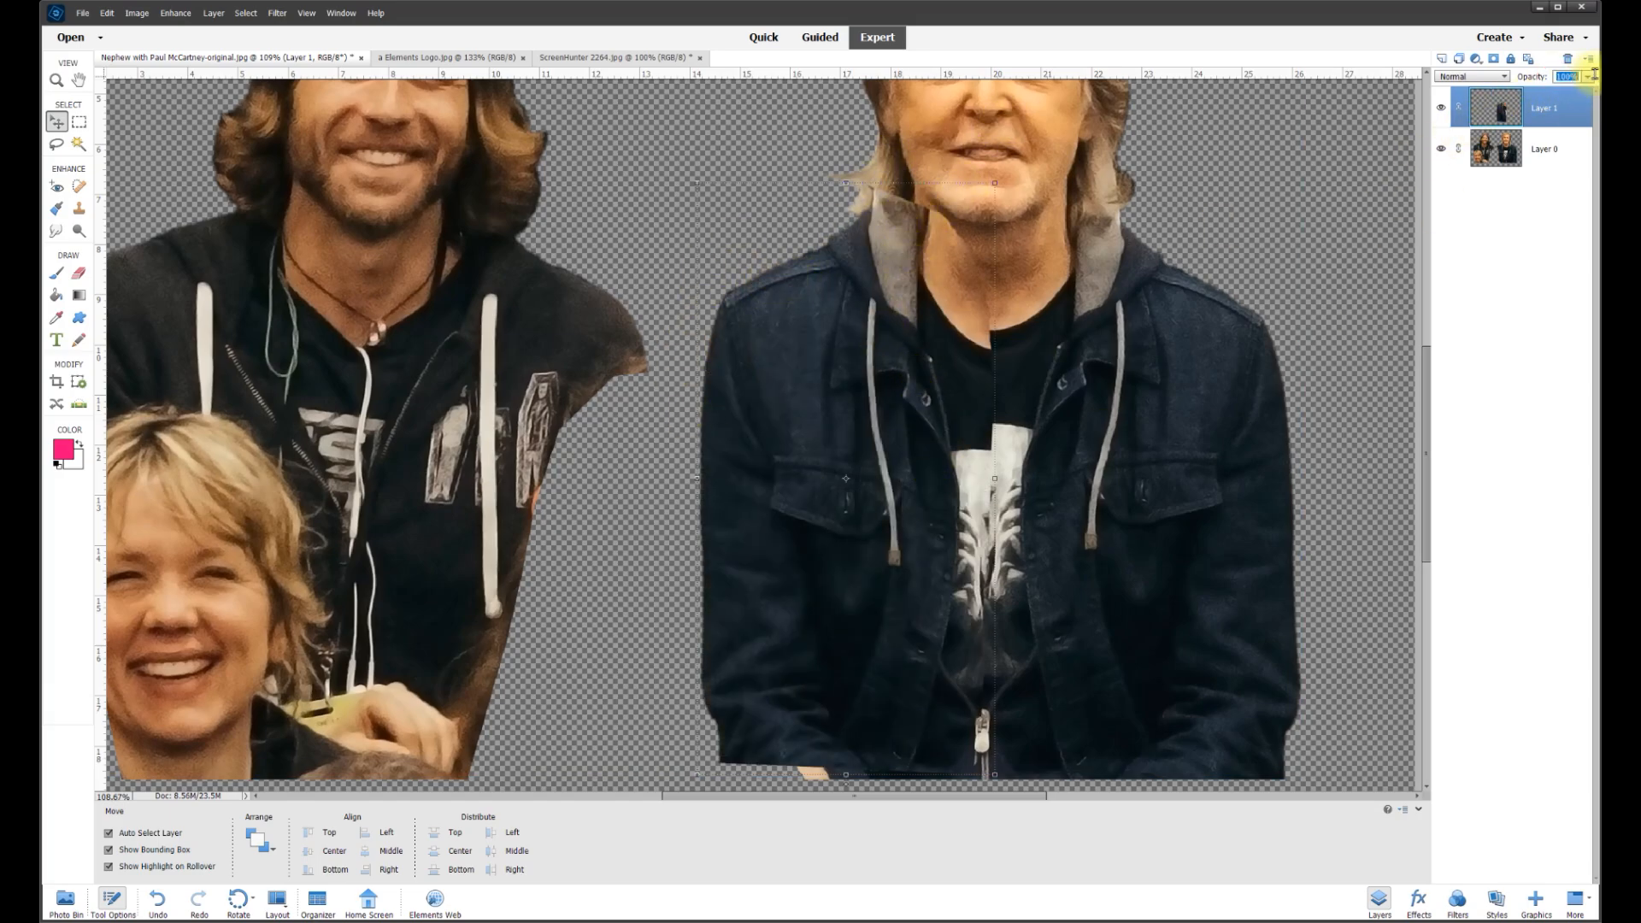
{"action": "type", "text": "60"}
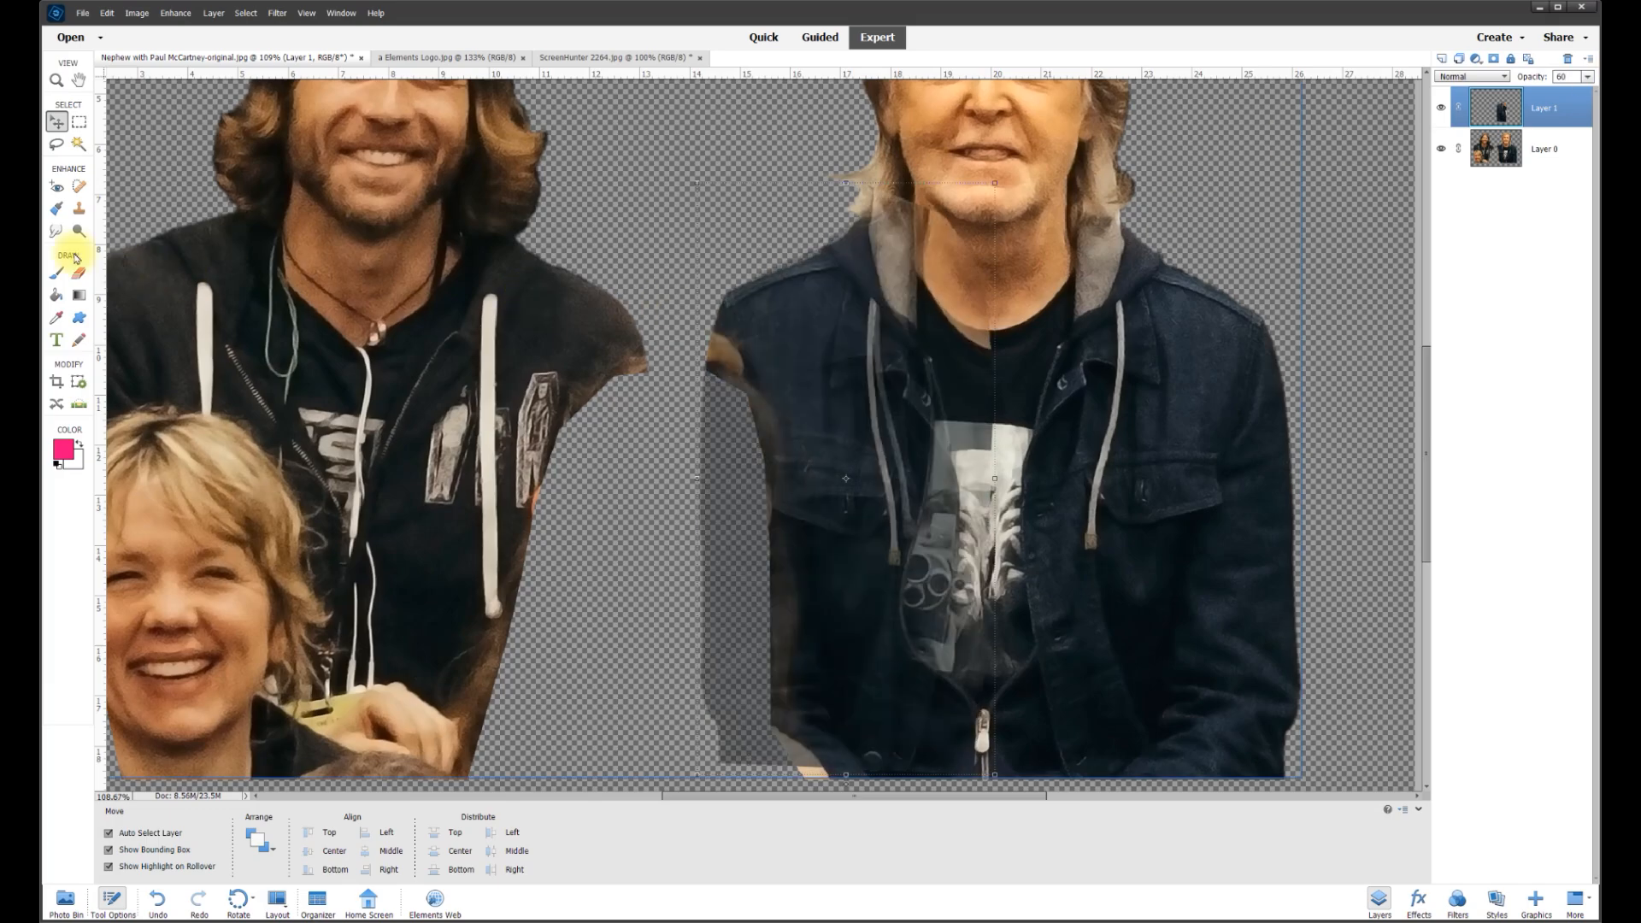
{"action": "left_click", "coordinate": [77, 272]}
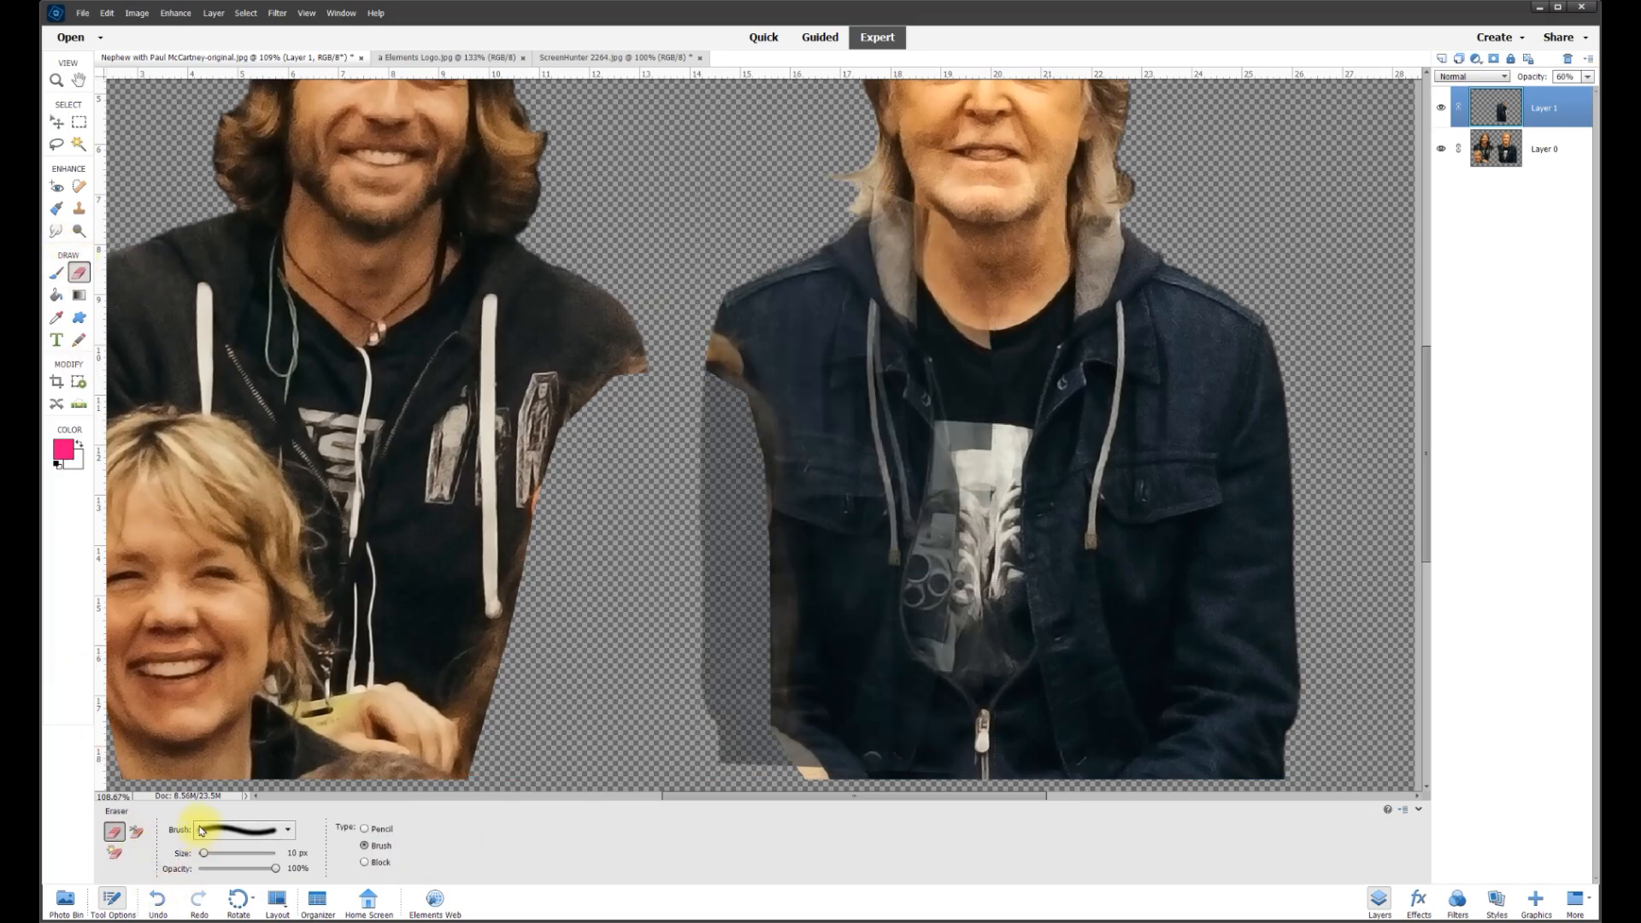
{"action": "left_click", "coordinate": [288, 831]}
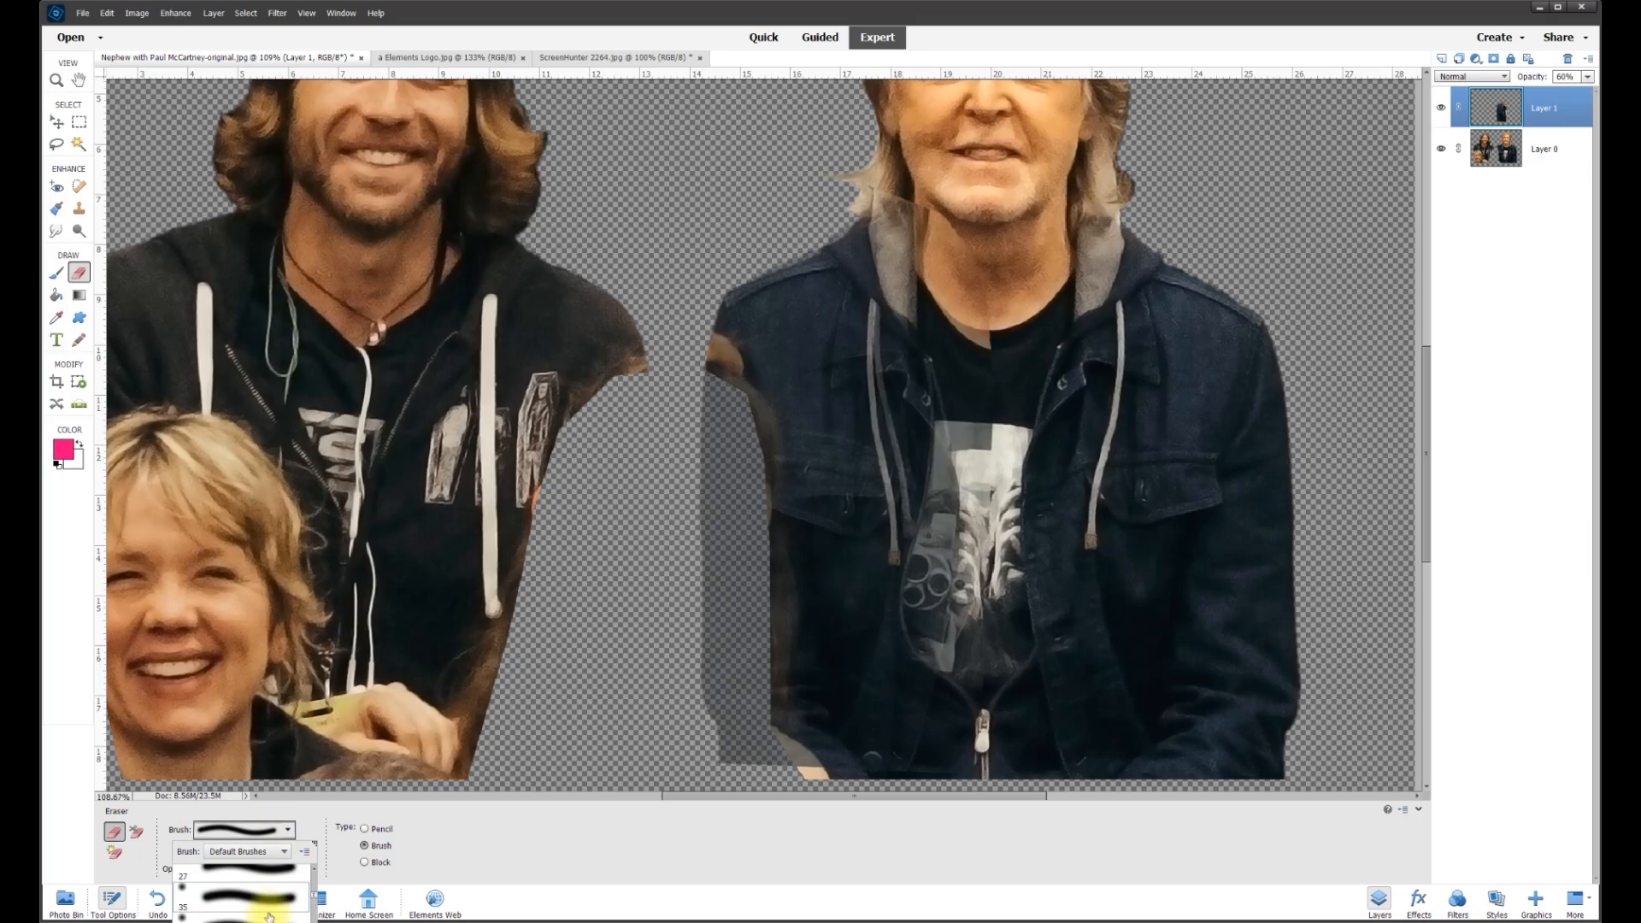
{"action": "scroll", "coordinate": [291, 886], "scroll_direction": "up", "scroll_amount": 5}
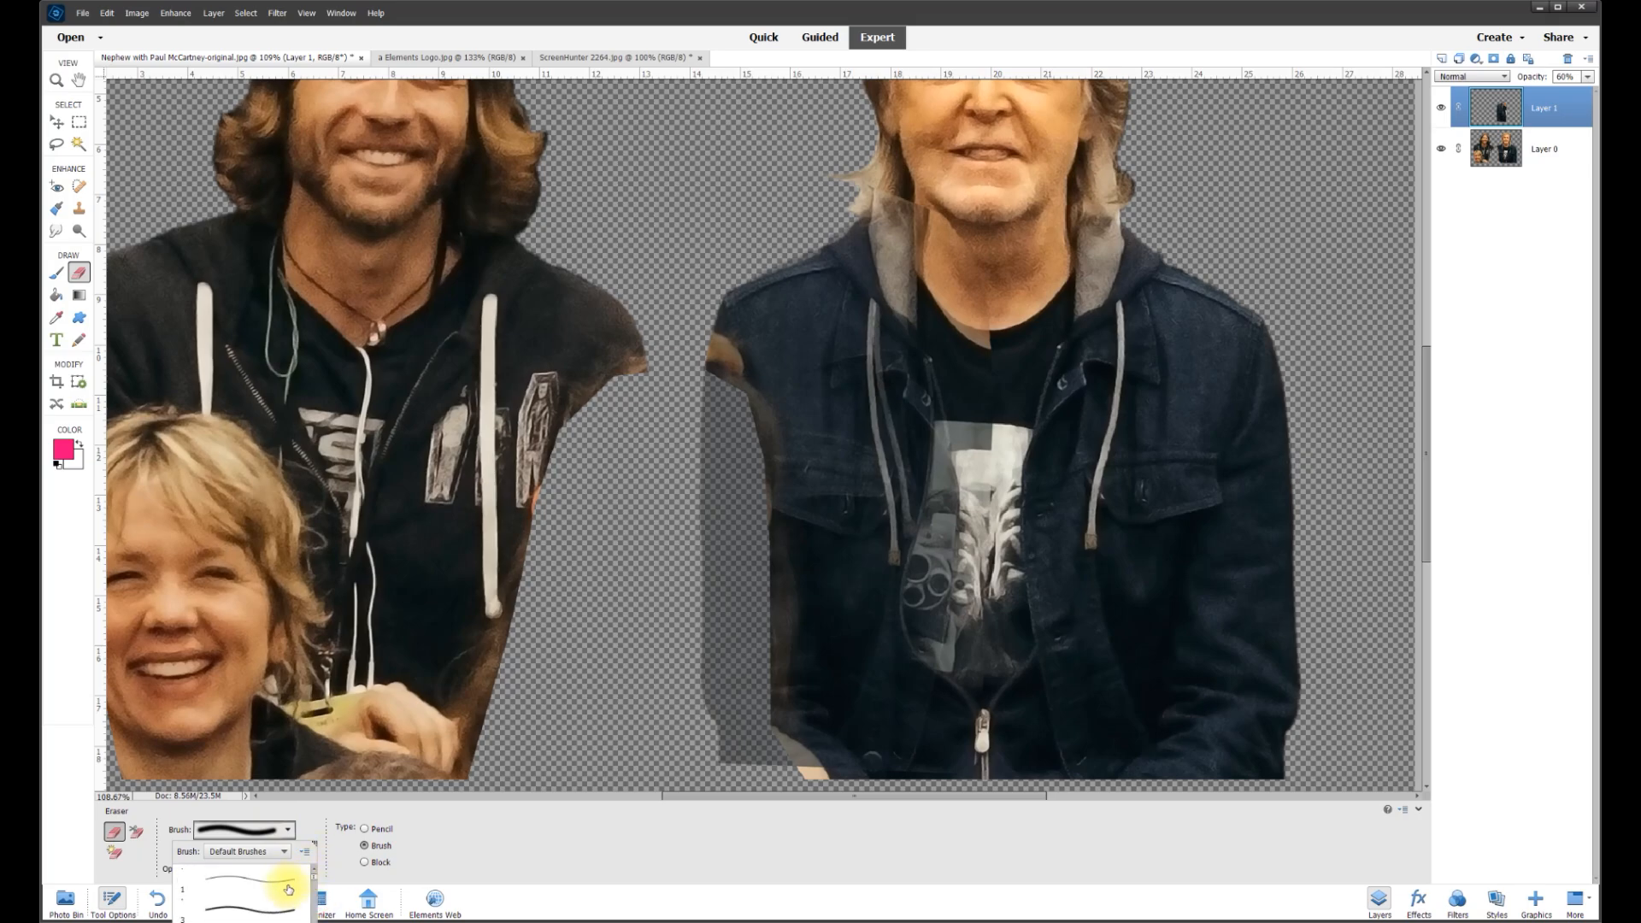
{"action": "scroll", "coordinate": [316, 887], "scroll_direction": "down", "scroll_amount": 2}
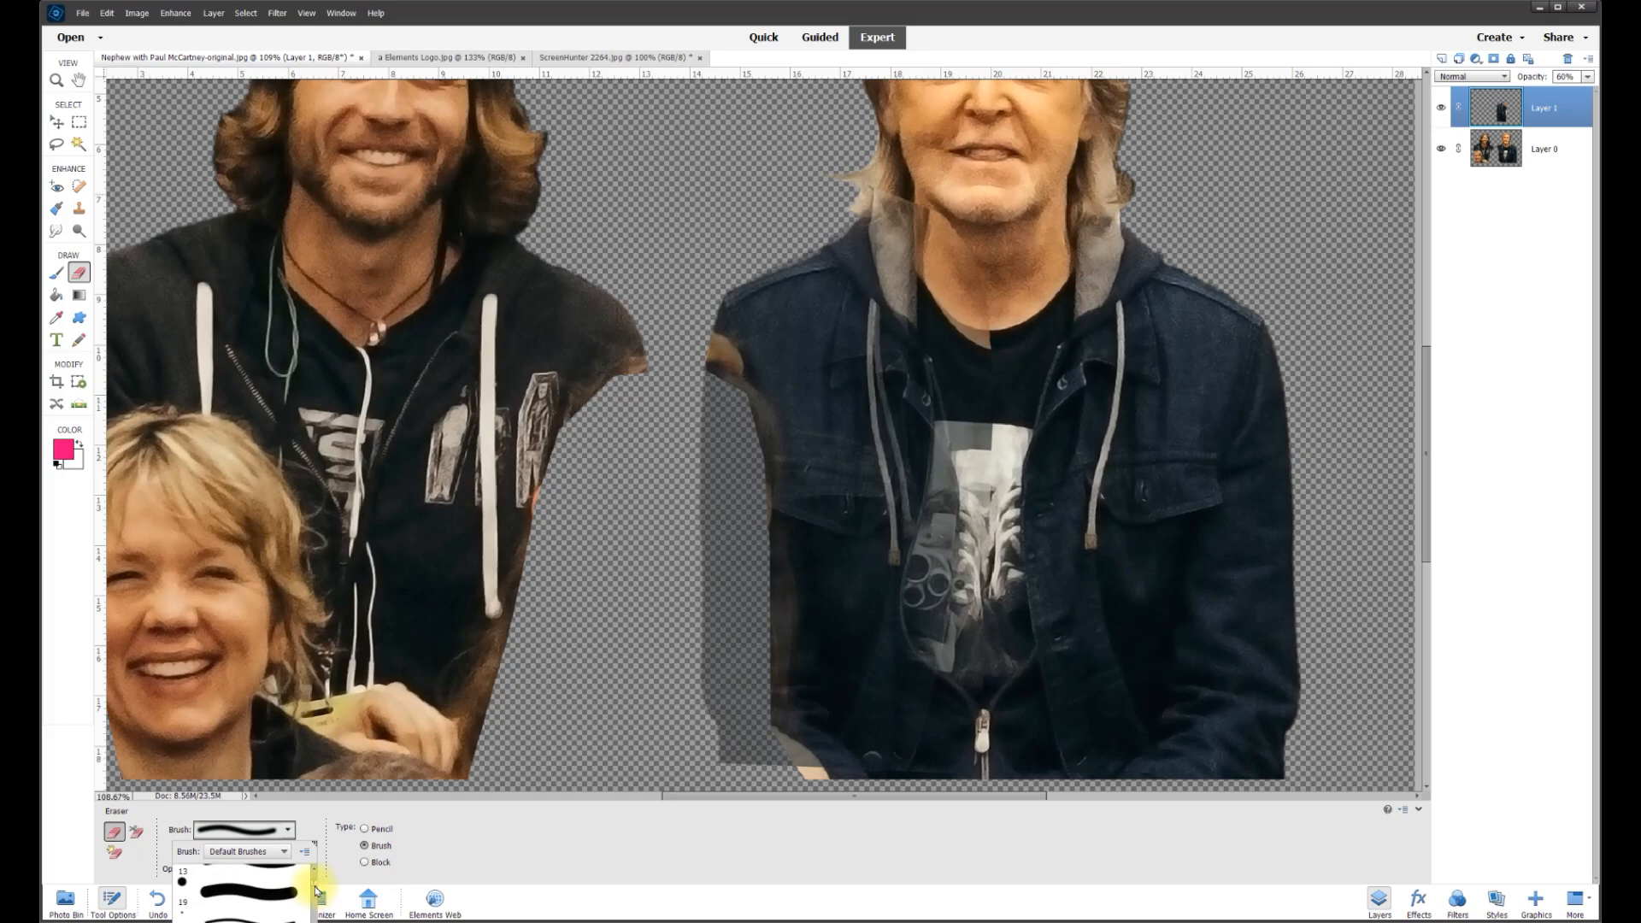
{"action": "left_click", "coordinate": [260, 885]}
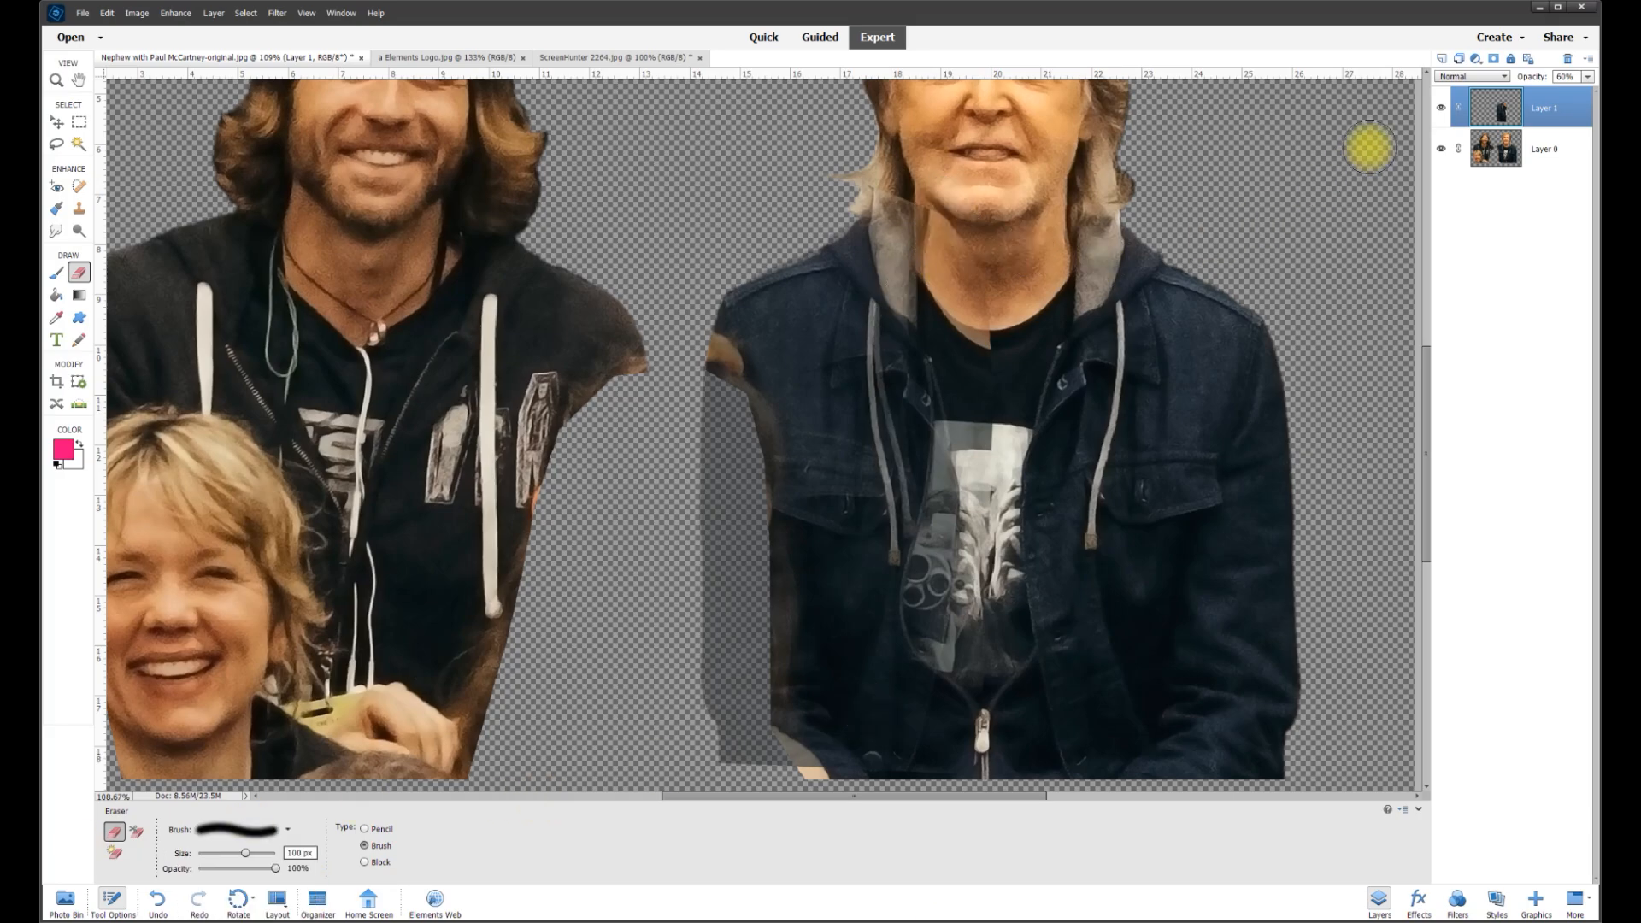
Compare the jacket copy by toggling its visibility, then erase its overlapping collar and drawstring with the soft Eraser at 50 px
{"action": "left_click", "coordinate": [1440, 107]}
{"action": "left_click", "coordinate": [1440, 109]}
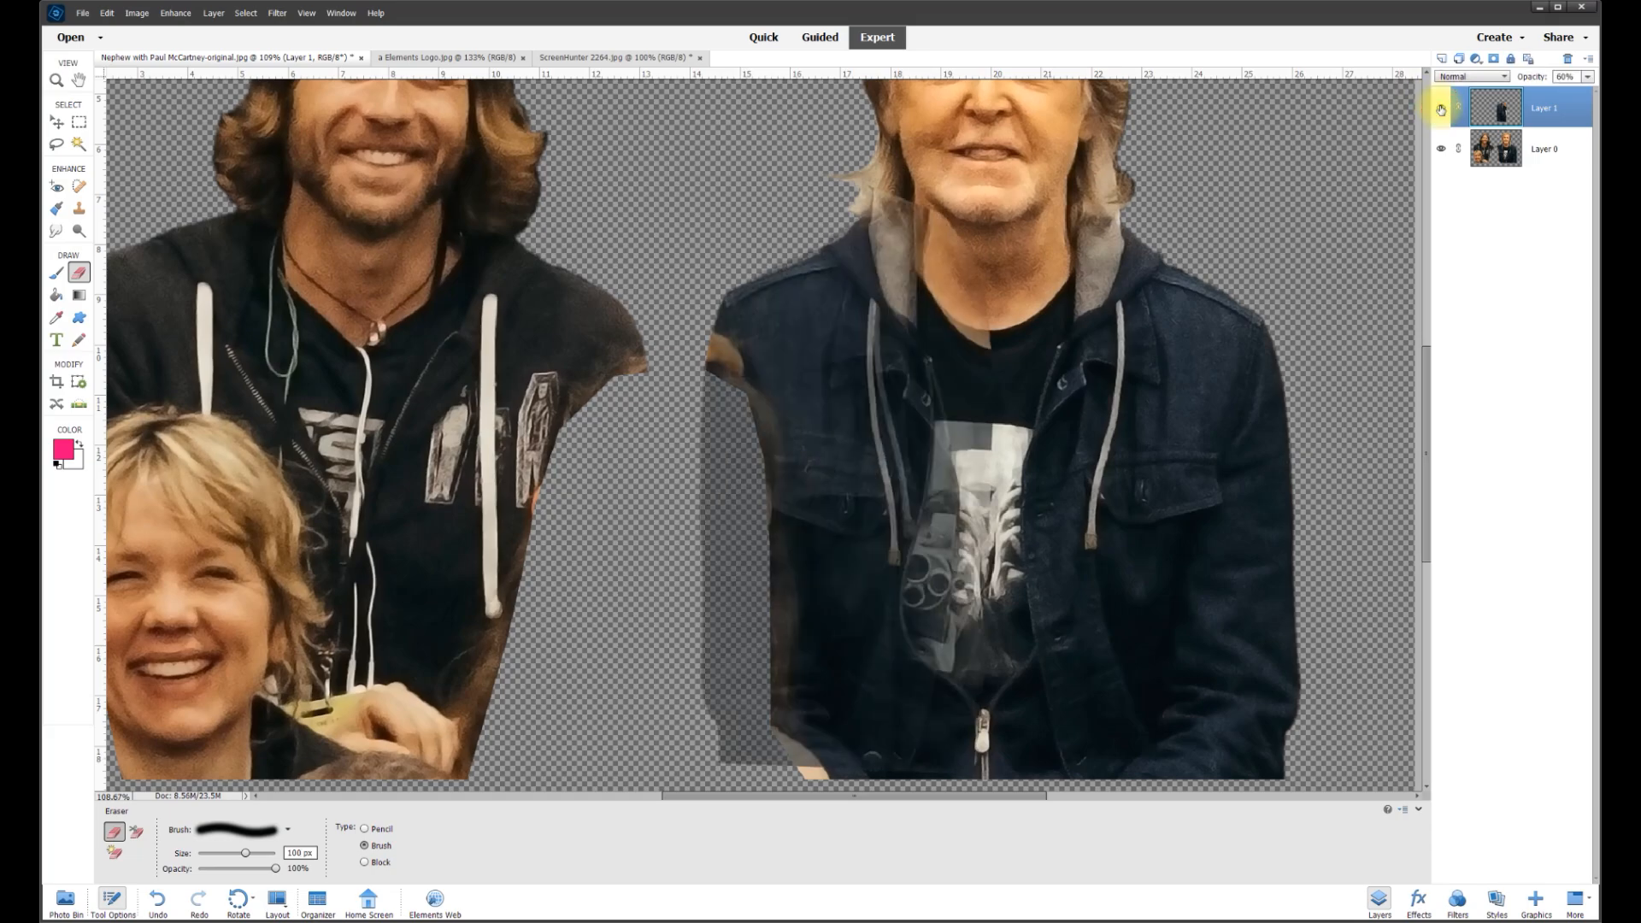
{"action": "left_click", "coordinate": [1439, 108]}
{"action": "left_click", "coordinate": [1440, 108]}
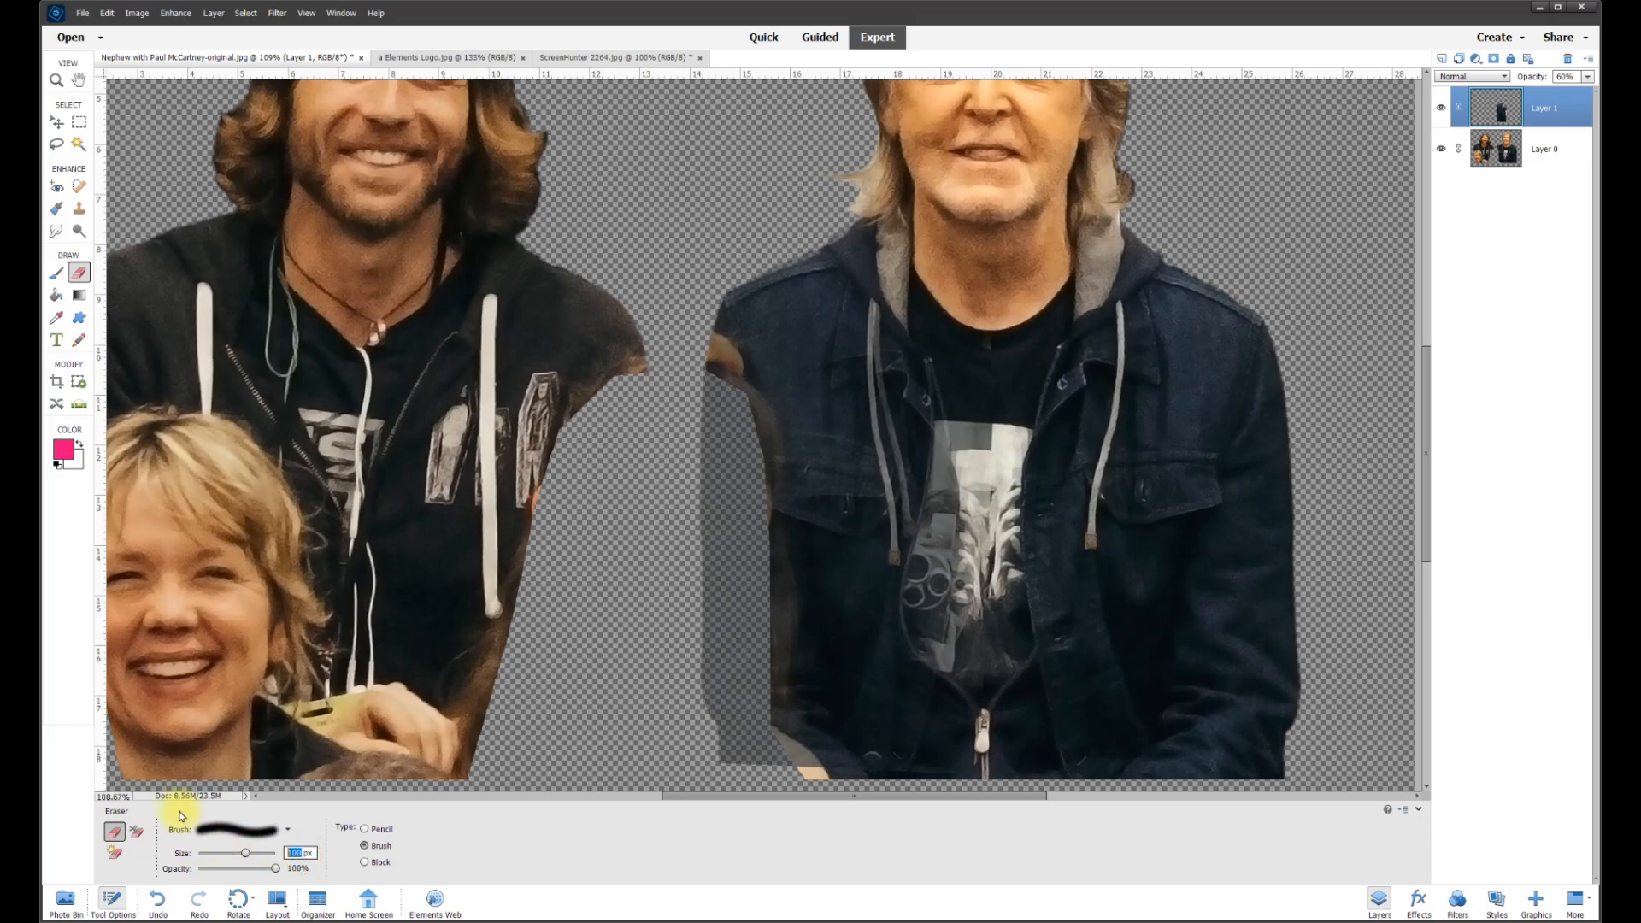
{"action": "left_click", "coordinate": [889, 293]}
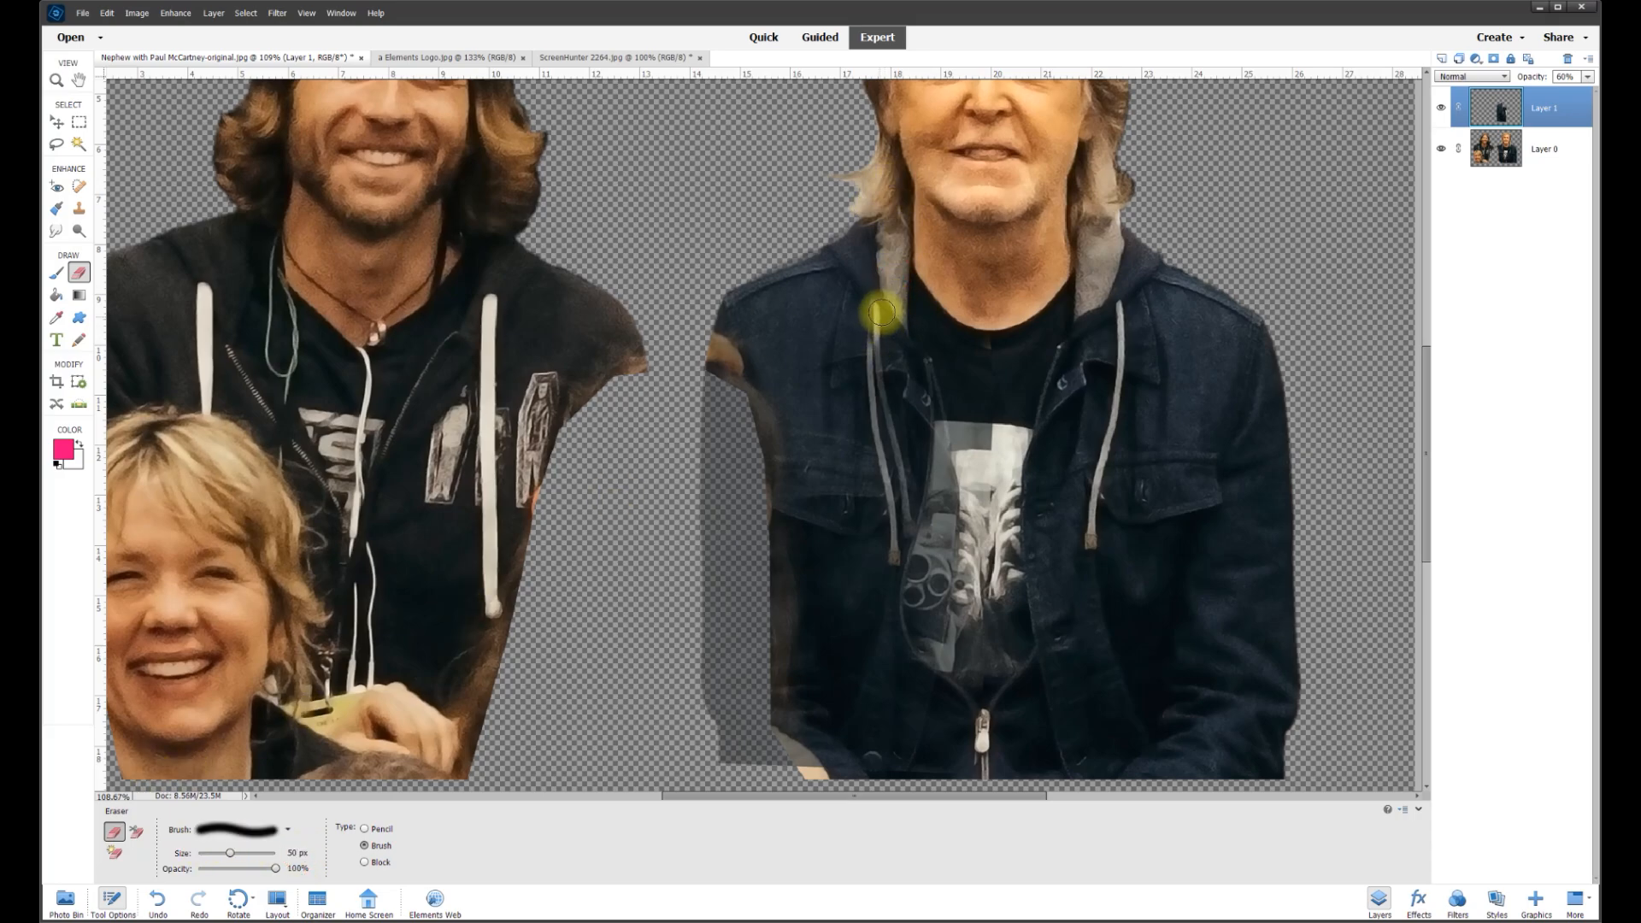
{"action": "mouse_move", "coordinate": [880, 349]}
{"action": "left_mouse_down"}
{"action": "mouse_move", "coordinate": [901, 562]}
{"action": "mouse_move", "coordinate": [883, 303]}
{"action": "mouse_move", "coordinate": [899, 548]}
{"action": "mouse_move", "coordinate": [900, 482]}
{"action": "mouse_move", "coordinate": [1005, 449]}
{"action": "left_mouse_up"}
Enlarge the Eraser to 100 px and erase the copy's overlapping inner edge from beside the shirt print down to the hem
{"action": "key", "text": "bracketright"}
{"action": "key", "text": "bracketright"}
{"action": "key", "text": "bracketright"}
{"action": "key", "text": "bracketright"}
{"action": "key", "text": "bracketright"}
{"action": "left_click", "coordinate": [926, 535]}
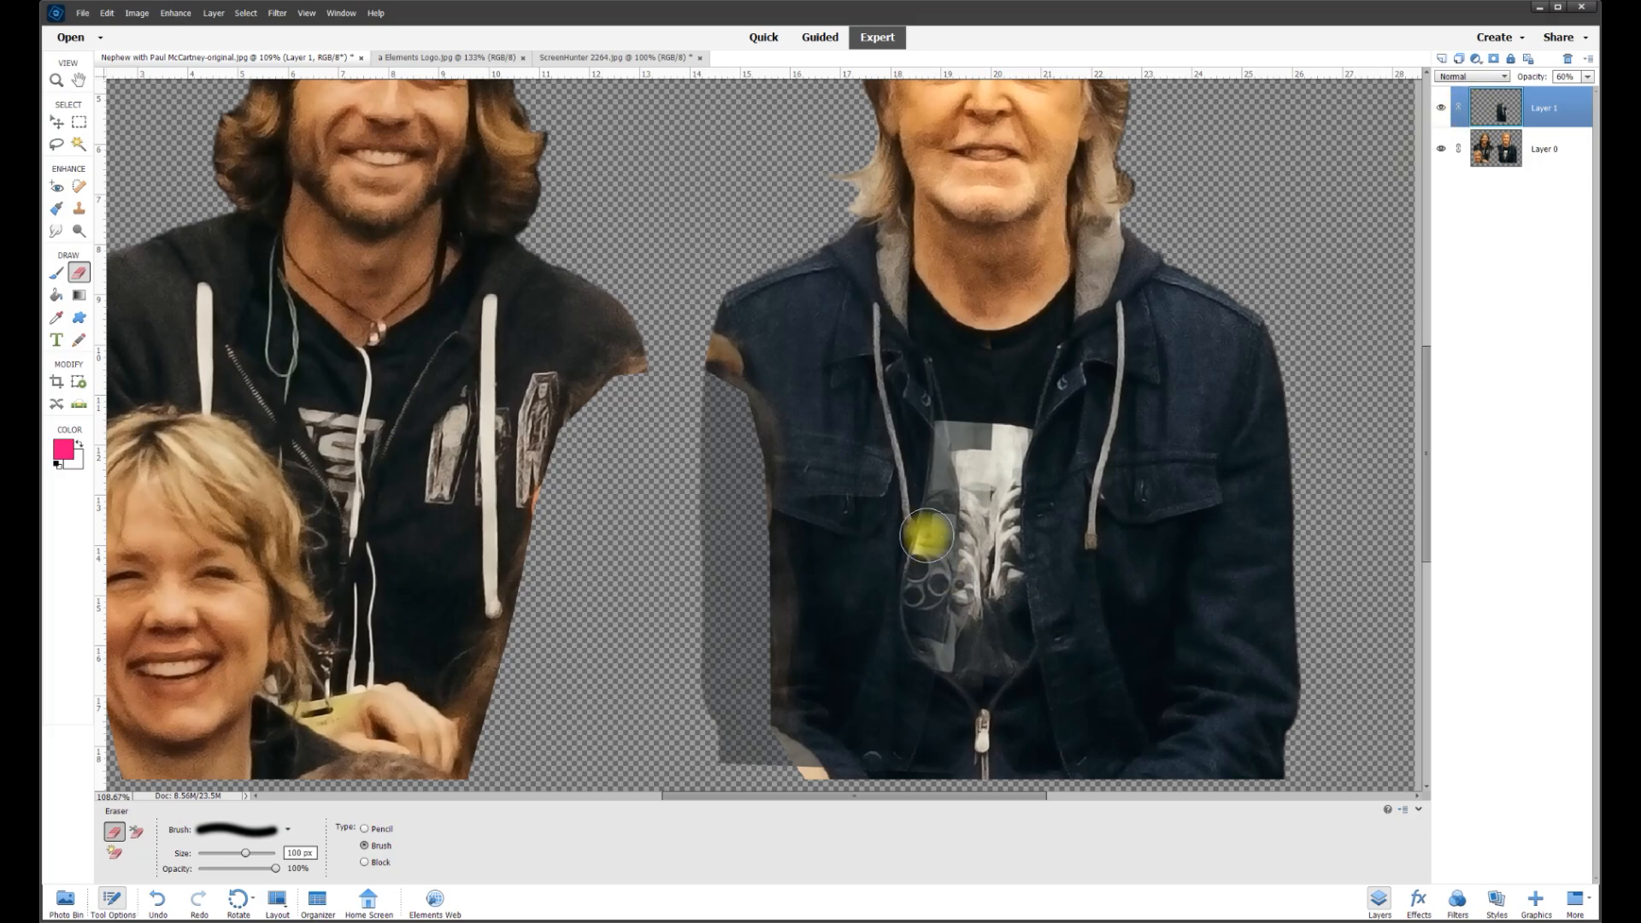
{"action": "mouse_move", "coordinate": [925, 545]}
{"action": "left_mouse_down"}
{"action": "mouse_move", "coordinate": [941, 548]}
{"action": "mouse_move", "coordinate": [909, 530]}
{"action": "mouse_move", "coordinate": [915, 564]}
{"action": "mouse_move", "coordinate": [861, 762]}
{"action": "mouse_move", "coordinate": [926, 766]}
{"action": "mouse_move", "coordinate": [864, 769]}
{"action": "left_mouse_up"}
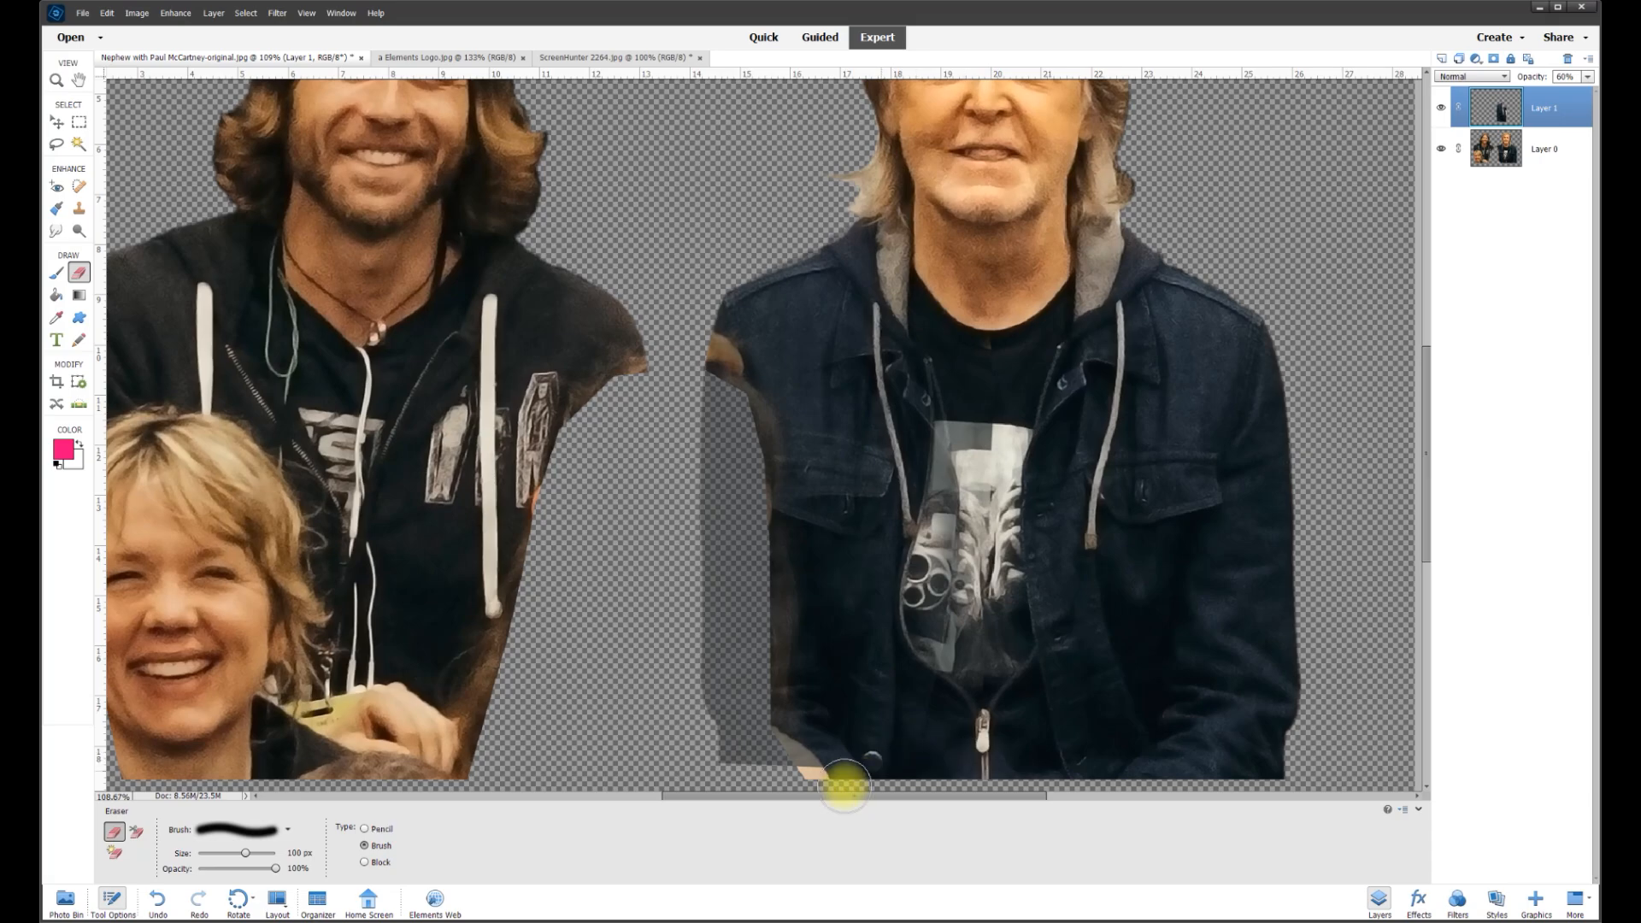
Set the jacket copy to 100% opacity and, with Layer 0 temporarily hidden, lasso and delete its leftover shirt strip
{"action": "left_click", "coordinate": [1587, 76]}
{"action": "left_click_drag", "start_coordinate": [1566, 91], "coordinate": [1591, 91]}
{"action": "left_click", "coordinate": [1442, 152]}
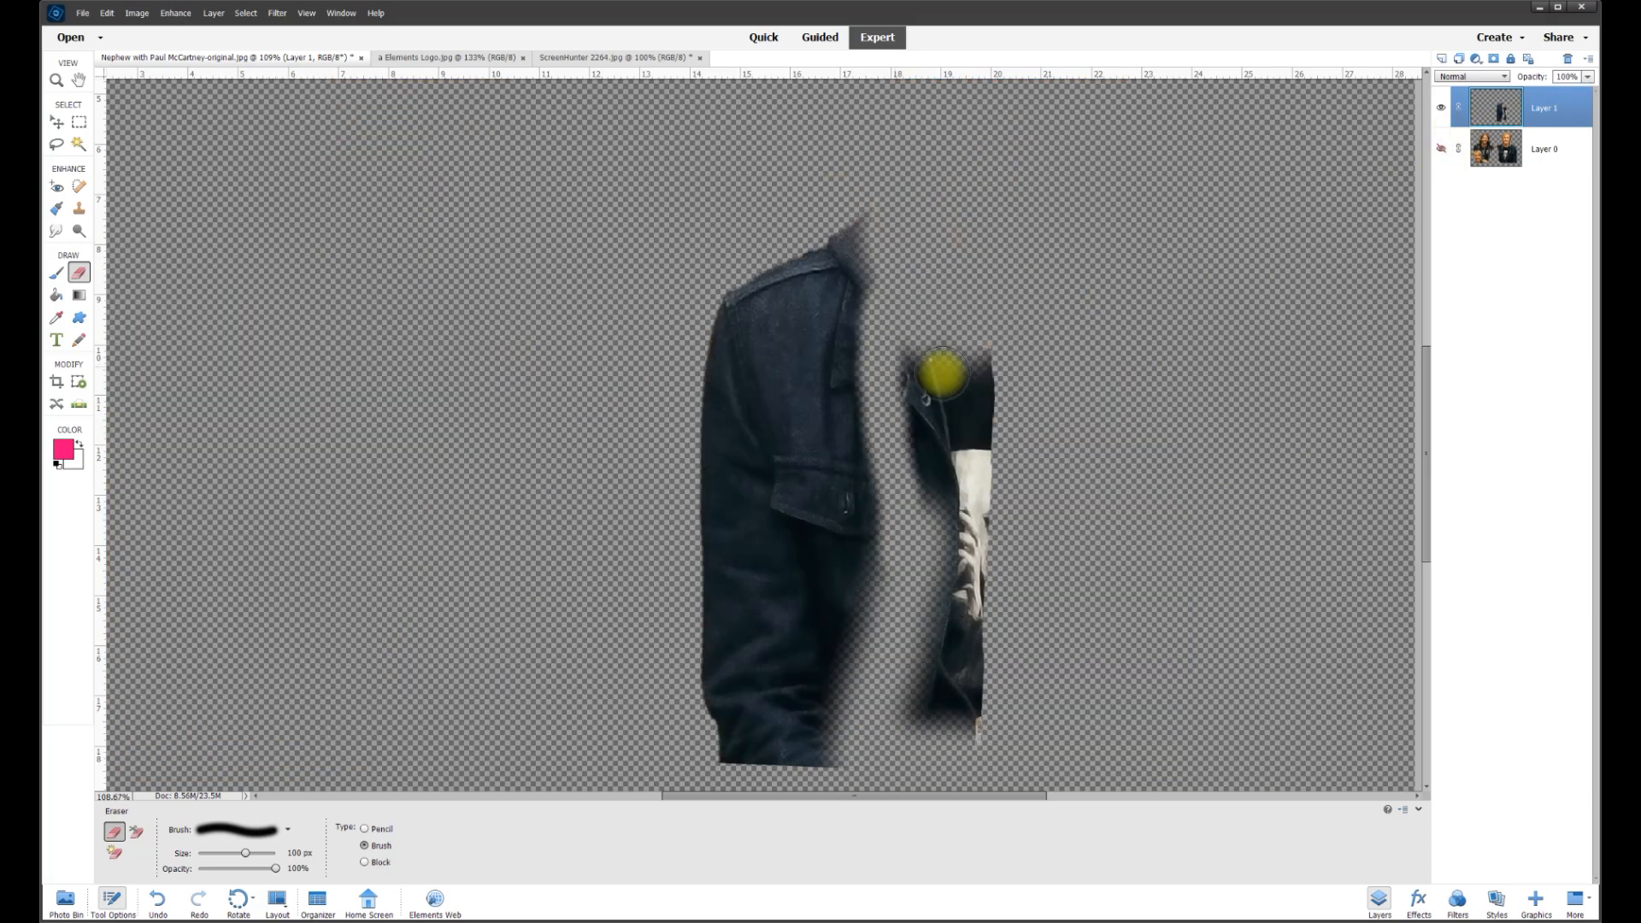
{"action": "left_click", "coordinate": [56, 147]}
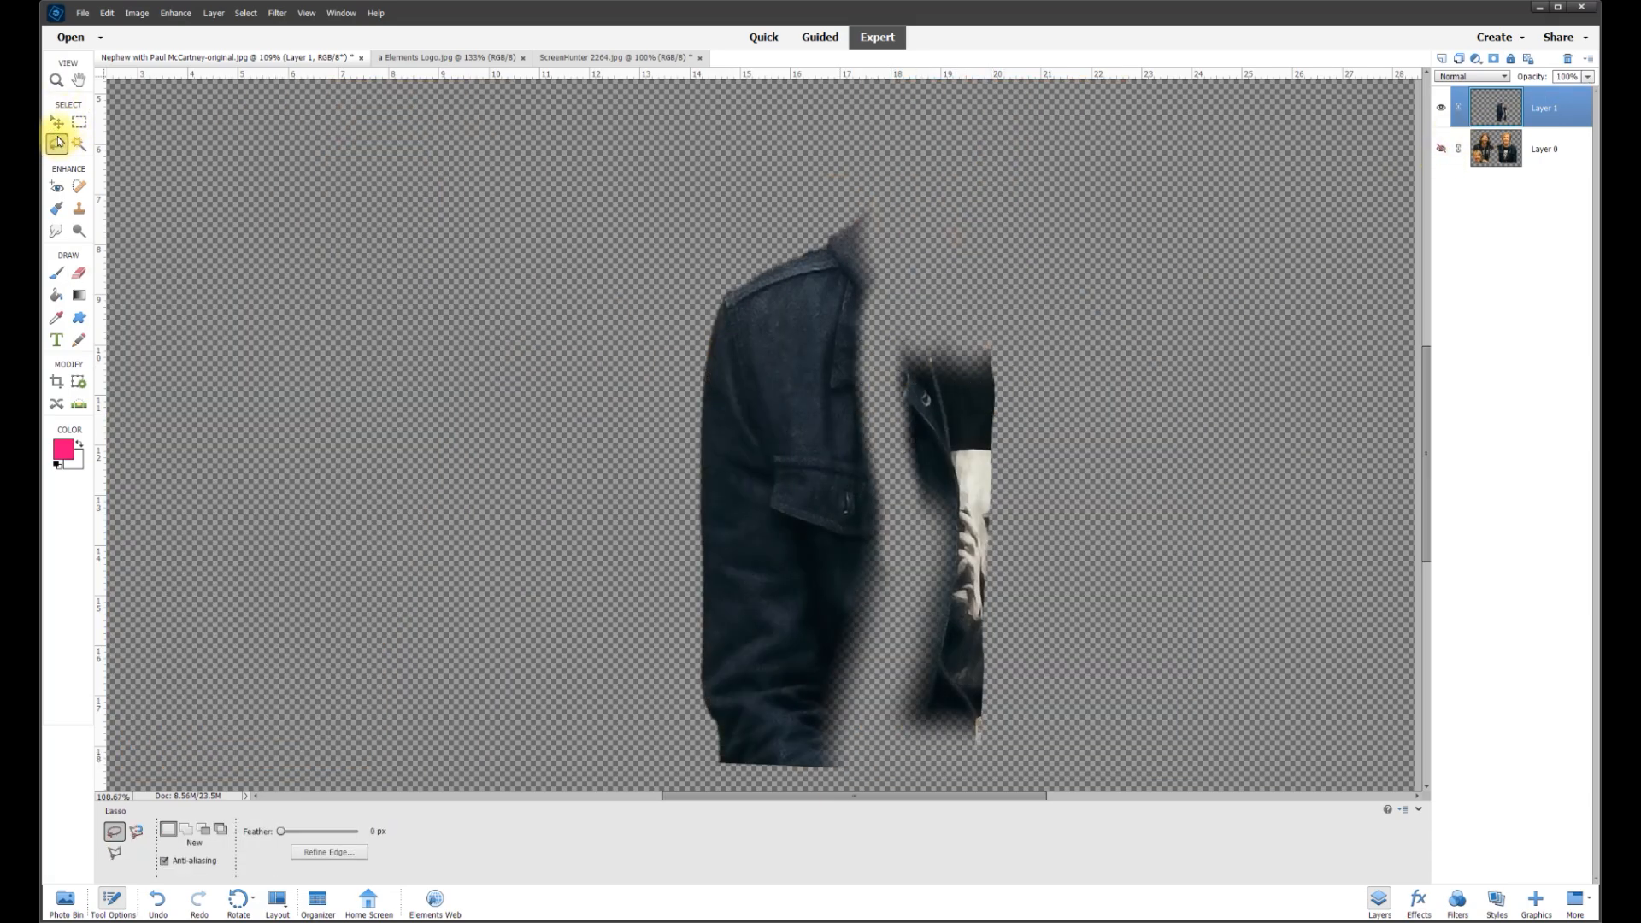
{"action": "mouse_move", "coordinate": [1051, 336]}
{"action": "left_mouse_down"}
{"action": "mouse_move", "coordinate": [934, 319]}
{"action": "mouse_move", "coordinate": [883, 351]}
{"action": "mouse_move", "coordinate": [897, 451]}
{"action": "mouse_move", "coordinate": [883, 751]}
{"action": "mouse_move", "coordinate": [1065, 750]}
{"action": "mouse_move", "coordinate": [1066, 451]}
{"action": "left_mouse_up"}
{"action": "key", "text": "Delete"}
{"action": "key", "text": "ctrl+d"}
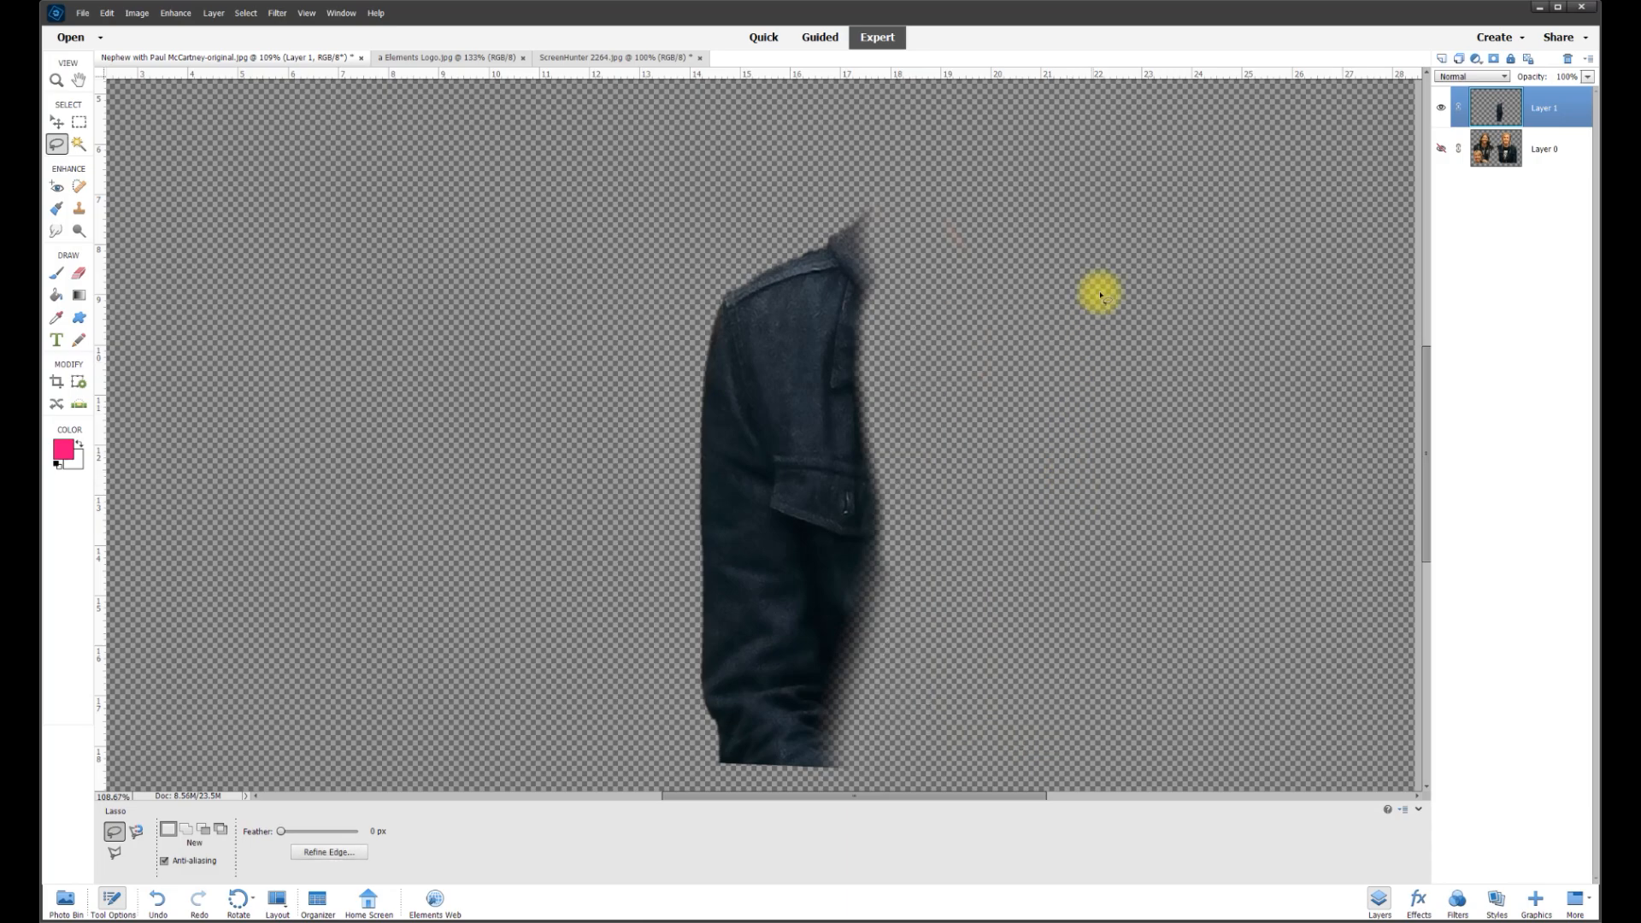
{"action": "left_click", "coordinate": [1440, 150]}
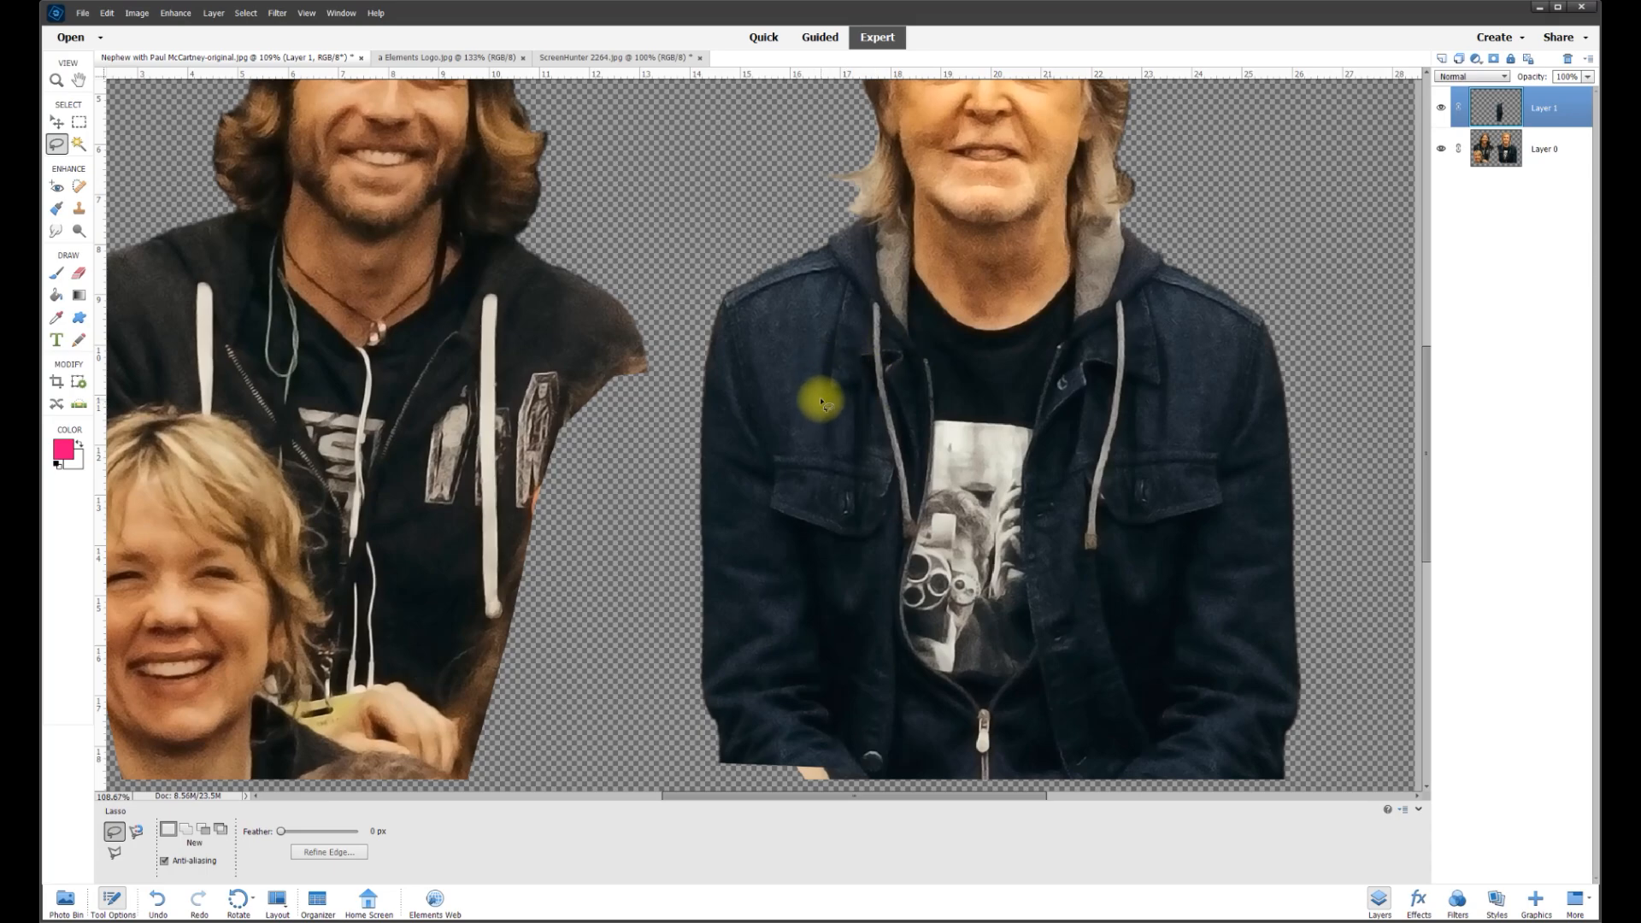
Smudge the seam between pocket flap and drawstring at 40 px on Layer 0 and the jacket copy, then merge both layers
{"action": "key", "text": "alt+bracketleft"}
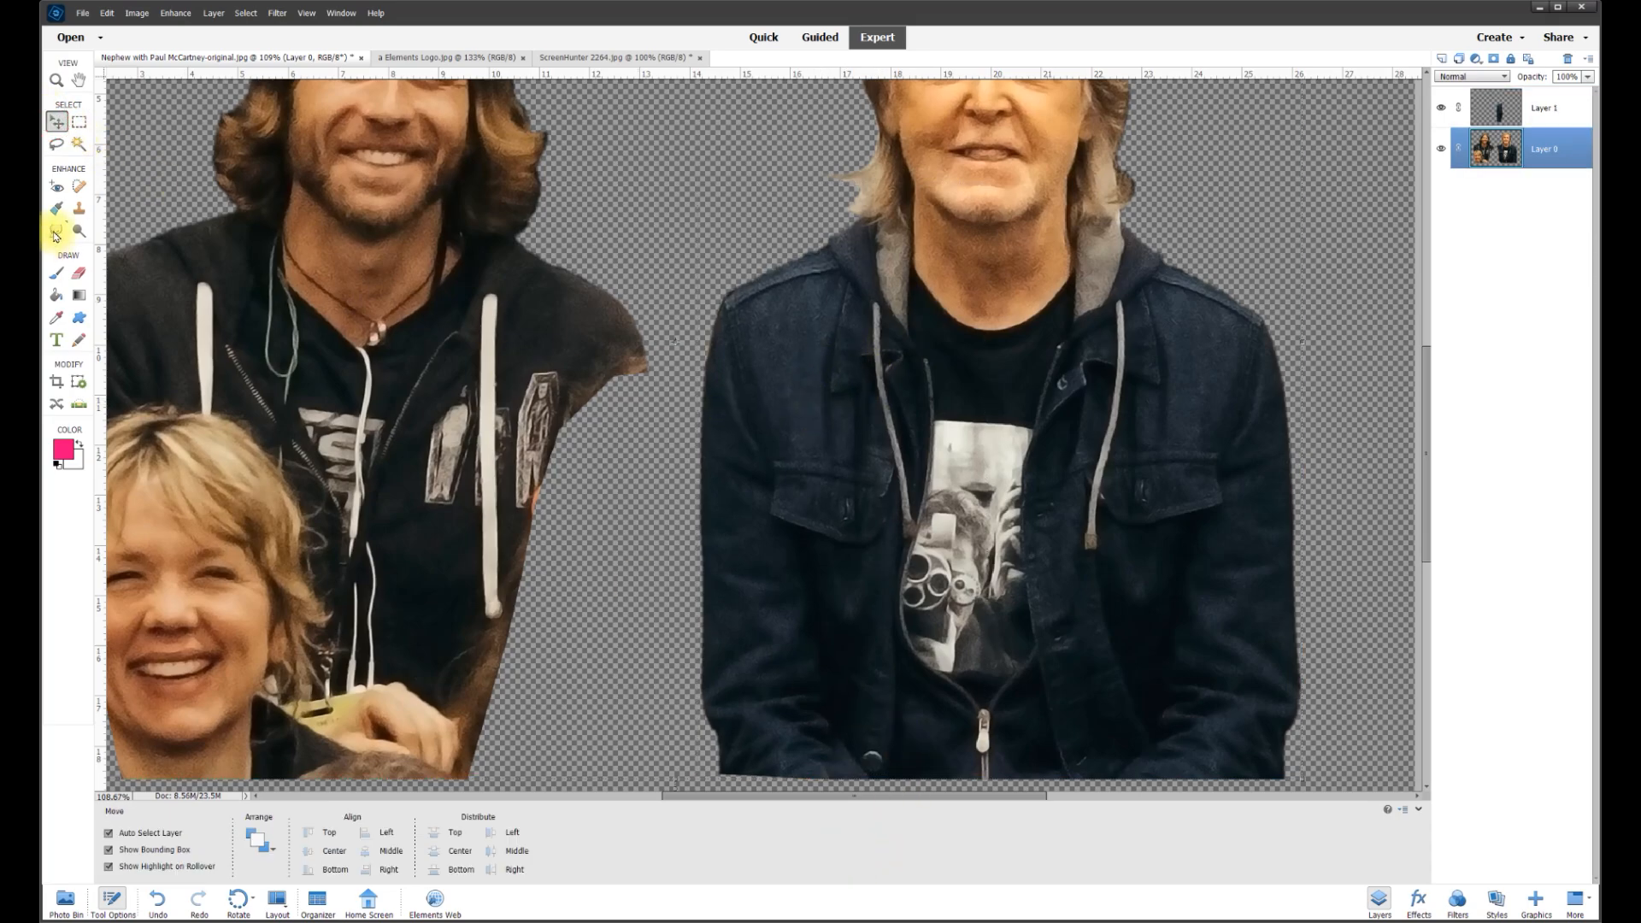
{"action": "left_click", "coordinate": [55, 231]}
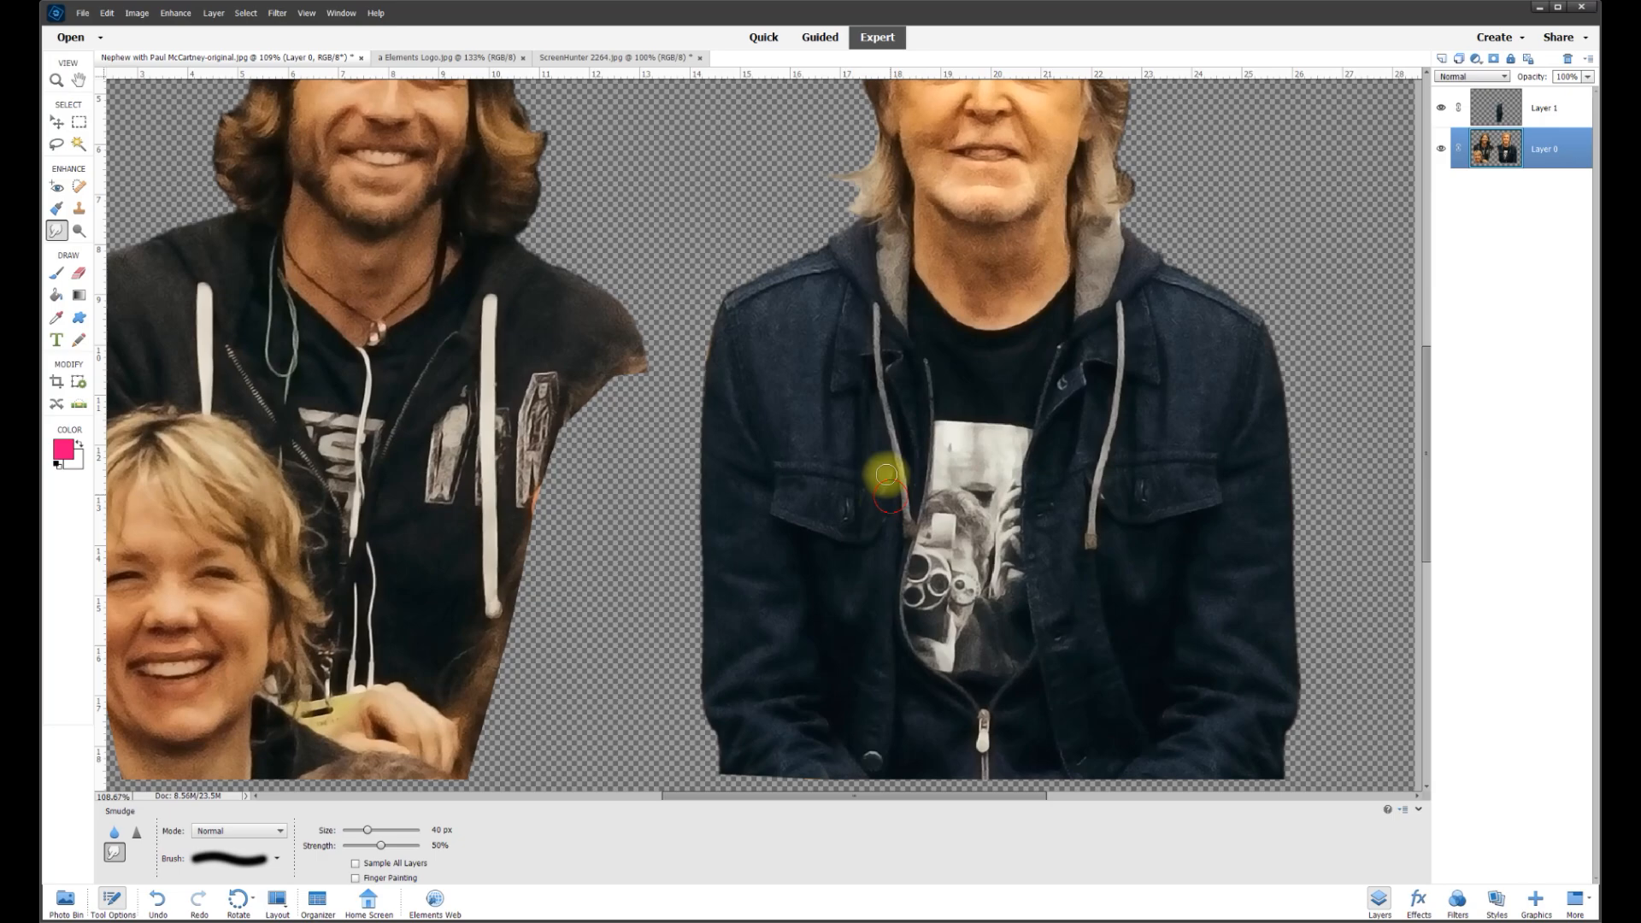
{"action": "left_click_drag", "start_coordinate": [879, 447], "coordinate": [877, 481]}
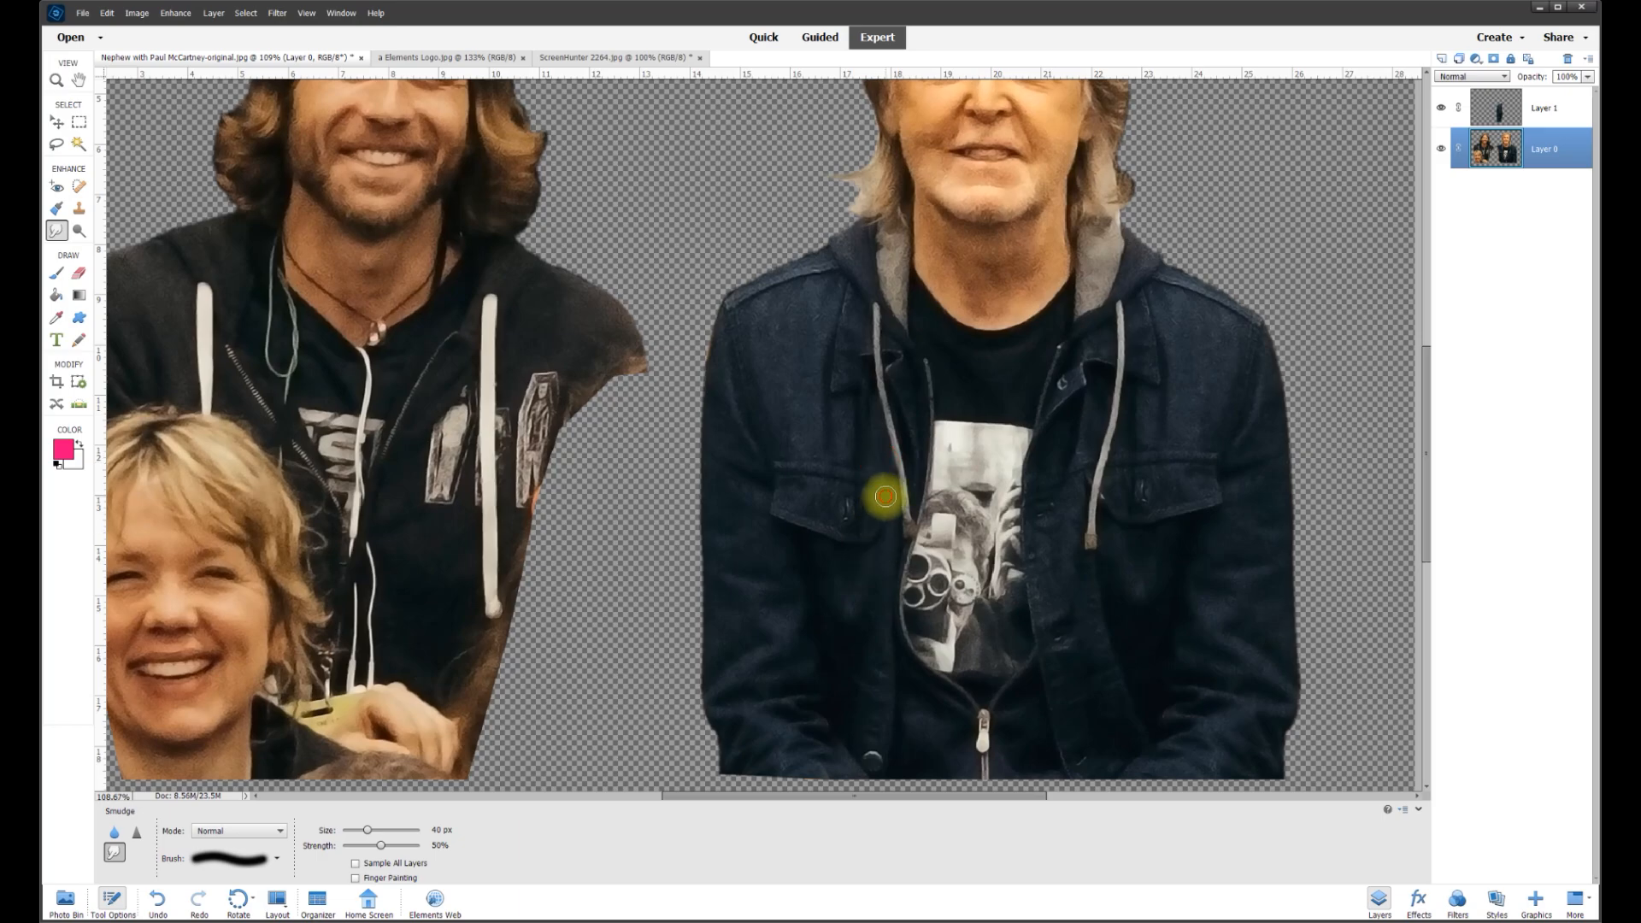
{"action": "left_click", "coordinate": [1543, 118]}
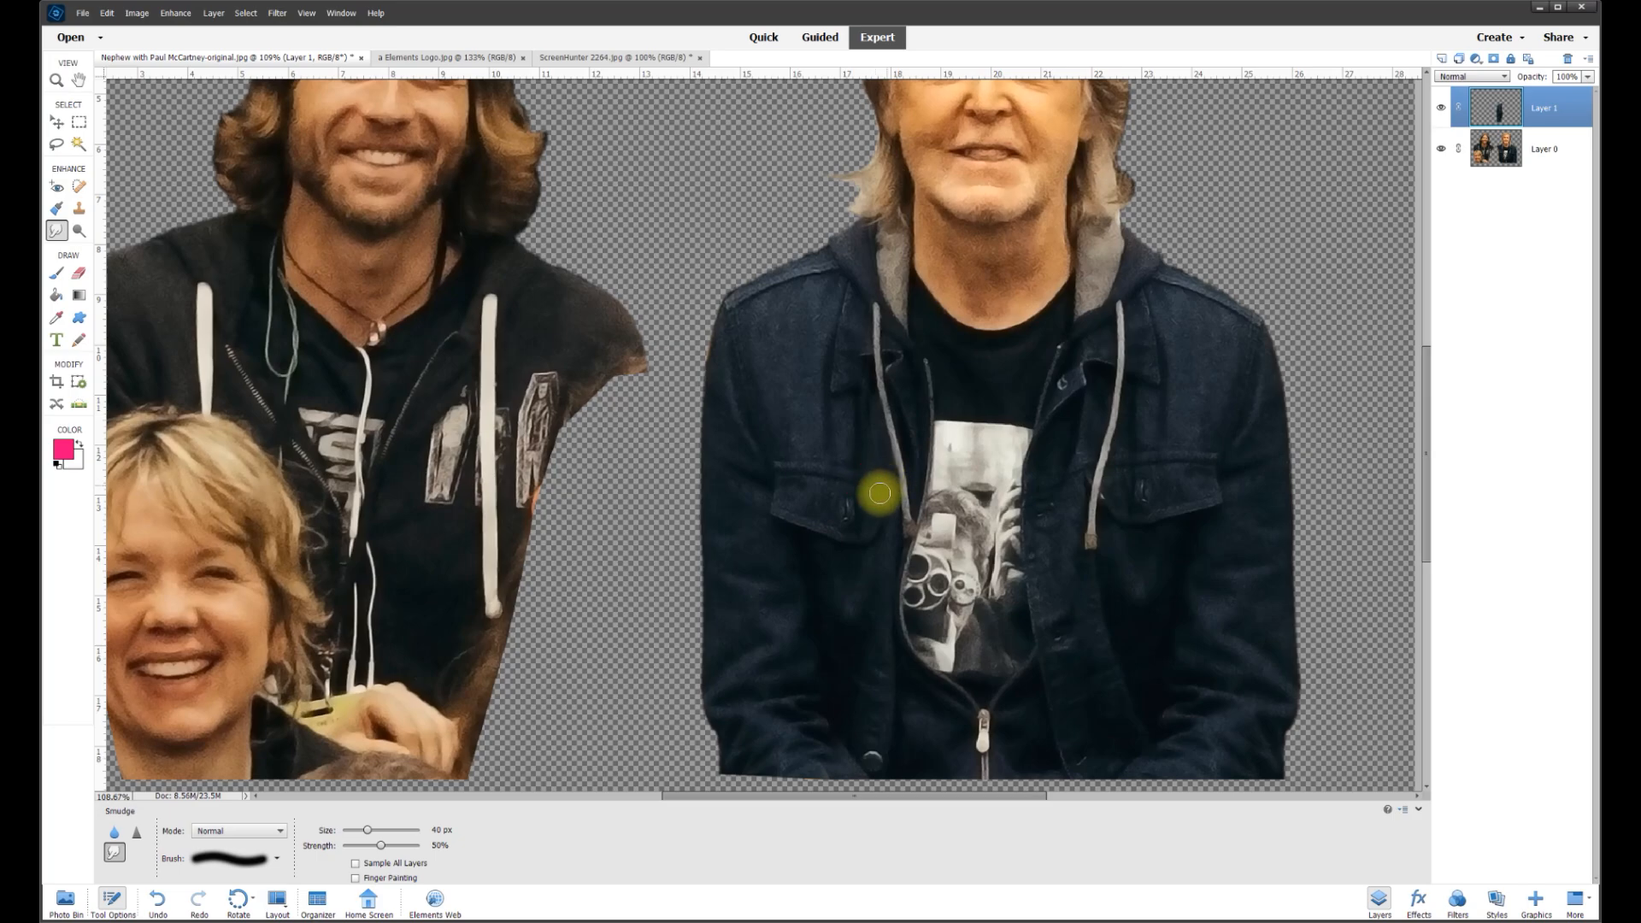
{"action": "left_click_drag", "start_coordinate": [871, 542], "coordinate": [887, 517]}
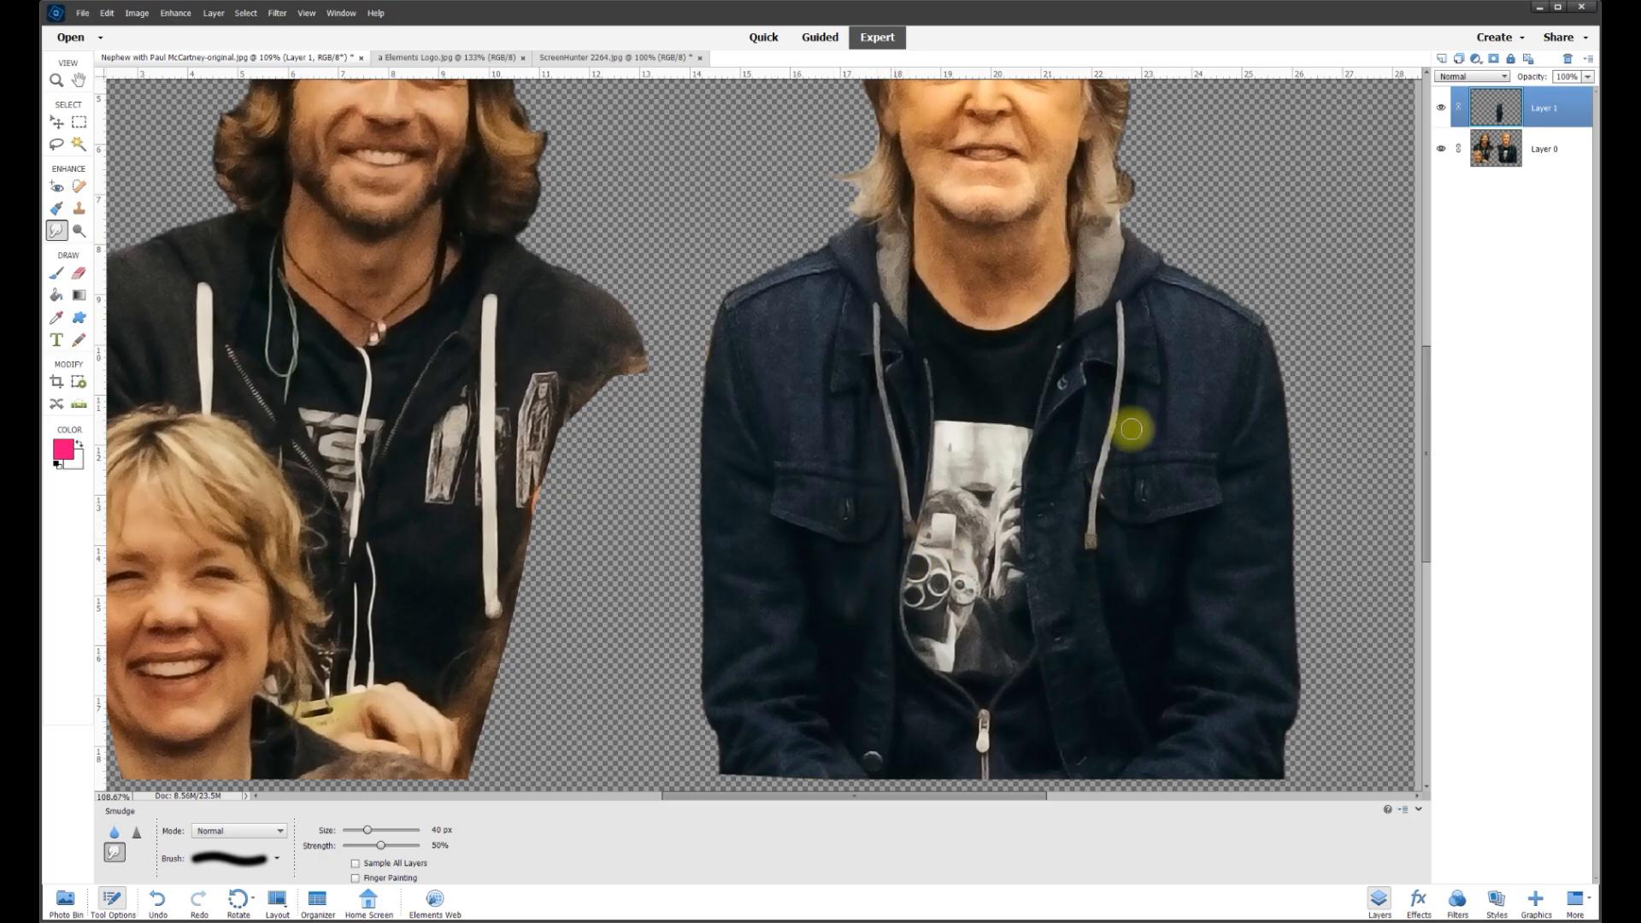
{"action": "key", "text": "ctrl+e"}
{"action": "key", "text": "ctrl+0"}
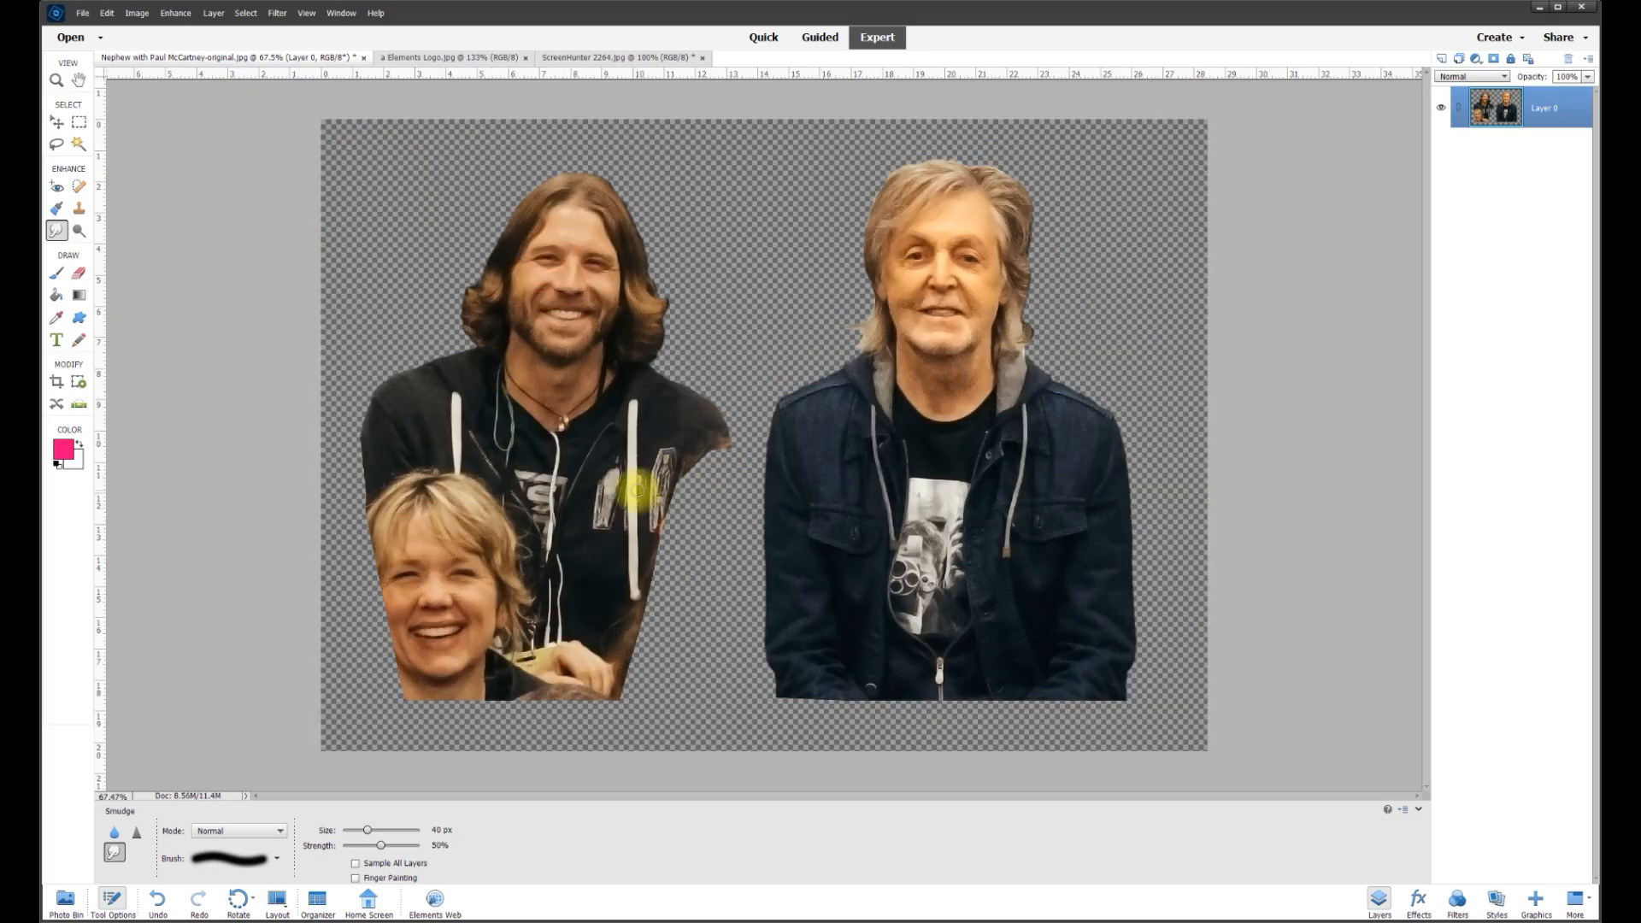
Smudge dark hoodie fabric outward along the bearded man's cut-away sleeve to rebuild its edge, shrinking the brush for finer areas
{"action": "scroll", "coordinate": [683, 470], "scroll_direction": "up", "scroll_amount": 4}
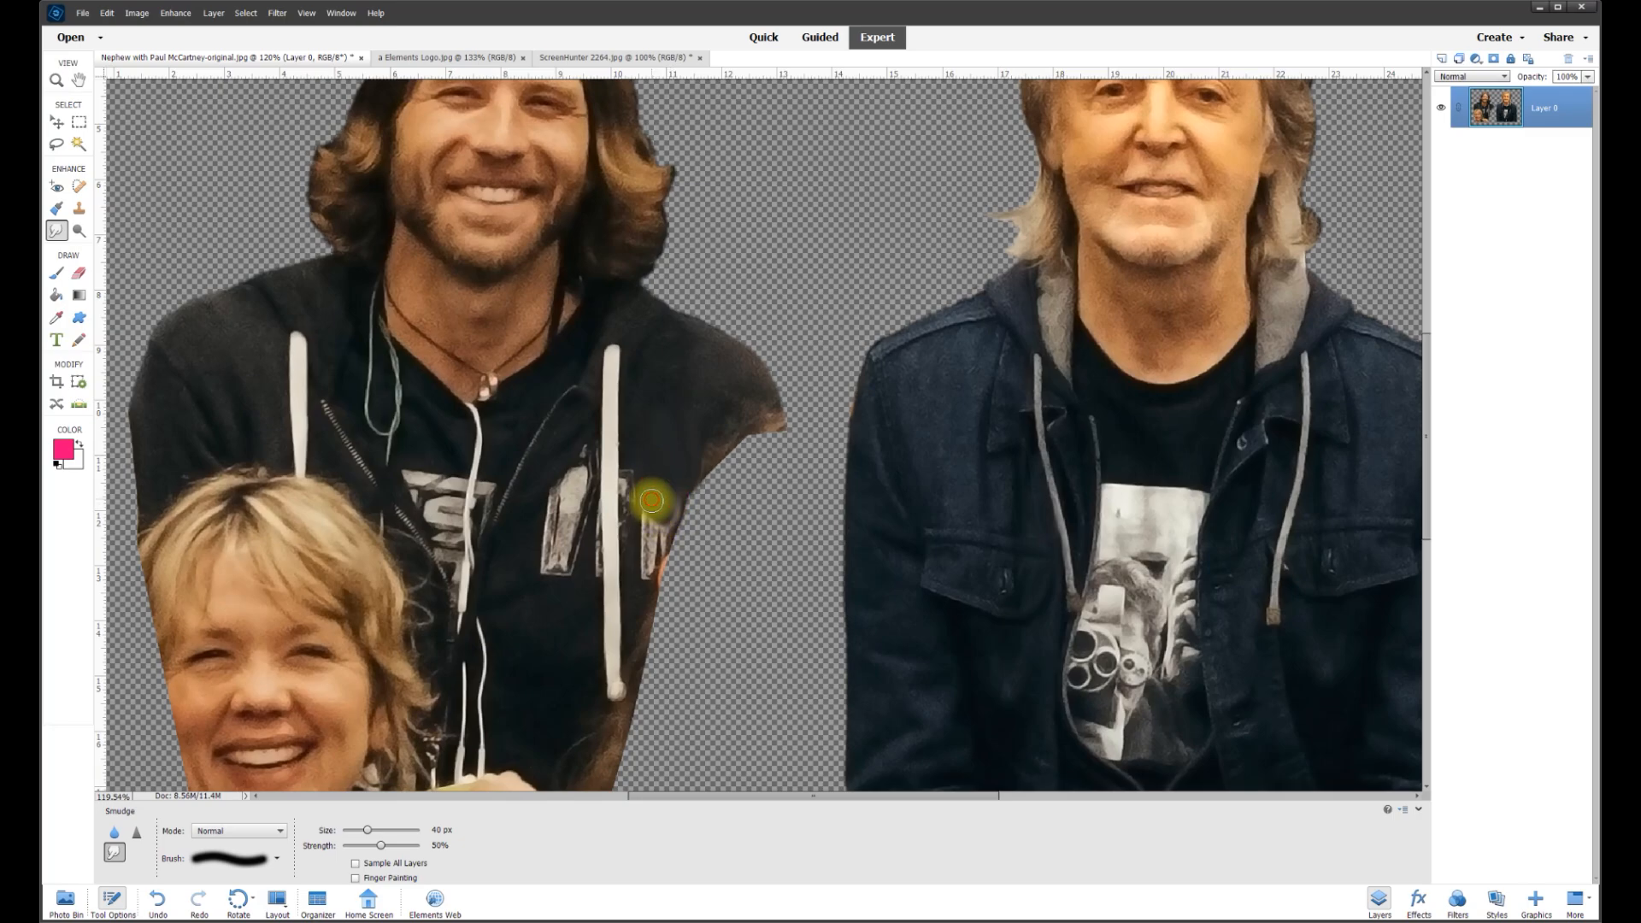
{"action": "mouse_move", "coordinate": [648, 513]}
{"action": "left_mouse_down"}
{"action": "mouse_move", "coordinate": [636, 596]}
{"action": "mouse_move", "coordinate": [653, 508]}
{"action": "mouse_move", "coordinate": [652, 522]}
{"action": "mouse_move", "coordinate": [697, 501]}
{"action": "mouse_move", "coordinate": [663, 548]}
{"action": "mouse_move", "coordinate": [656, 523]}
{"action": "mouse_move", "coordinate": [700, 506]}
{"action": "mouse_move", "coordinate": [711, 463]}
{"action": "mouse_move", "coordinate": [681, 547]}
{"action": "mouse_move", "coordinate": [662, 420]}
{"action": "mouse_move", "coordinate": [646, 444]}
{"action": "mouse_move", "coordinate": [658, 417]}
{"action": "mouse_move", "coordinate": [688, 559]}
{"action": "mouse_move", "coordinate": [659, 597]}
{"action": "left_mouse_up"}
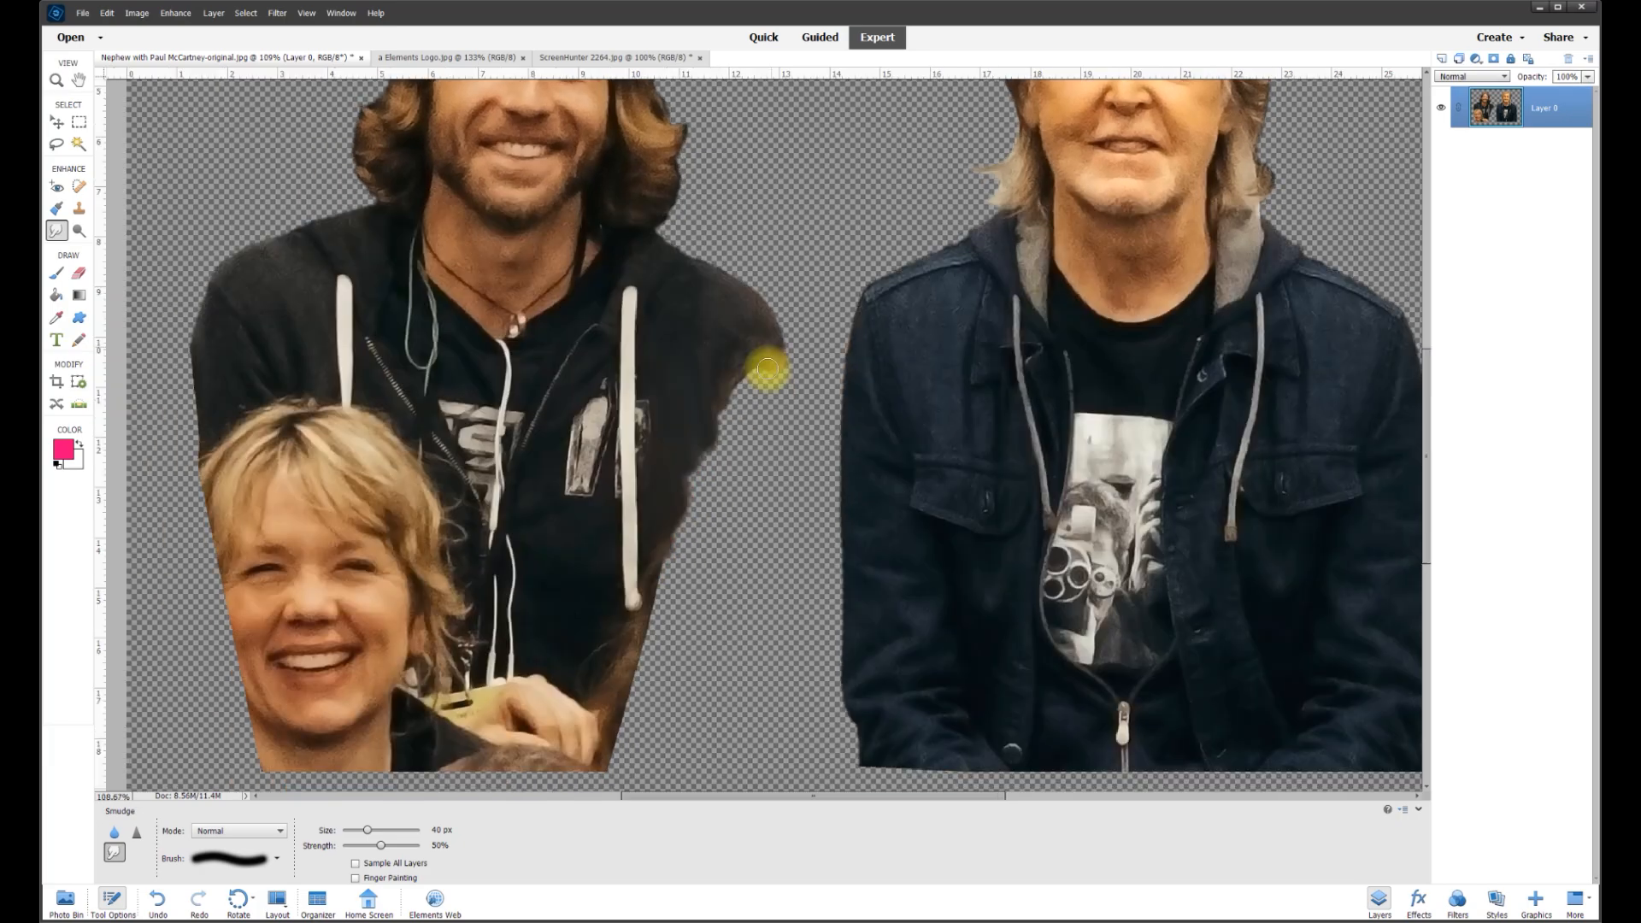
{"action": "mouse_move", "coordinate": [766, 367]}
{"action": "left_mouse_down"}
{"action": "mouse_move", "coordinate": [729, 404]}
{"action": "mouse_move", "coordinate": [708, 455]}
{"action": "mouse_move", "coordinate": [756, 439]}
{"action": "mouse_move", "coordinate": [788, 473]}
{"action": "mouse_move", "coordinate": [737, 449]}
{"action": "mouse_move", "coordinate": [712, 459]}
{"action": "mouse_move", "coordinate": [707, 499]}
{"action": "mouse_move", "coordinate": [719, 386]}
{"action": "mouse_move", "coordinate": [698, 461]}
{"action": "mouse_move", "coordinate": [683, 548]}
{"action": "mouse_move", "coordinate": [685, 520]}
{"action": "mouse_move", "coordinate": [772, 470]}
{"action": "mouse_move", "coordinate": [766, 530]}
{"action": "mouse_move", "coordinate": [767, 420]}
{"action": "mouse_move", "coordinate": [750, 423]}
{"action": "mouse_move", "coordinate": [770, 605]}
{"action": "mouse_move", "coordinate": [714, 575]}
{"action": "left_mouse_up"}
{"action": "key", "text": "bracketleft"}
{"action": "key", "text": "bracketleft"}
{"action": "key", "text": "bracketleft"}
{"action": "scroll", "coordinate": [630, 505], "scroll_direction": "up", "scroll_amount": 3}
{"action": "mouse_move", "coordinate": [630, 505]}
{"action": "left_mouse_down"}
{"action": "mouse_move", "coordinate": [485, 586]}
{"action": "mouse_move", "coordinate": [612, 494]}
{"action": "mouse_move", "coordinate": [636, 505]}
{"action": "mouse_move", "coordinate": [503, 633]}
{"action": "mouse_move", "coordinate": [818, 464]}
{"action": "mouse_move", "coordinate": [629, 534]}
{"action": "mouse_move", "coordinate": [597, 569]}
{"action": "mouse_move", "coordinate": [803, 592]}
{"action": "mouse_move", "coordinate": [873, 491]}
{"action": "mouse_move", "coordinate": [858, 326]}
{"action": "mouse_move", "coordinate": [869, 467]}
{"action": "mouse_move", "coordinate": [923, 488]}
{"action": "left_mouse_up"}
Resize the Smudge brush as needed and push dark hoodie fabric over the hand and the hair of the woman in front
{"action": "key", "text": "bracketright"}
{"action": "key", "text": "bracketright"}
{"action": "key", "text": "bracketright"}
{"action": "scroll", "coordinate": [863, 479], "scroll_direction": "down", "scroll_amount": 1}
{"action": "mouse_move", "coordinate": [633, 636]}
{"action": "left_mouse_down"}
{"action": "mouse_move", "coordinate": [684, 572]}
{"action": "mouse_move", "coordinate": [678, 435]}
{"action": "left_mouse_up"}
{"action": "scroll", "coordinate": [675, 427], "scroll_direction": "down", "scroll_amount": 1}
{"action": "key", "text": "bracketleft"}
{"action": "key", "text": "bracketleft"}
{"action": "mouse_move", "coordinate": [444, 267]}
{"action": "left_mouse_down"}
{"action": "mouse_move", "coordinate": [400, 258]}
{"action": "mouse_move", "coordinate": [476, 293]}
{"action": "mouse_move", "coordinate": [453, 323]}
{"action": "mouse_move", "coordinate": [490, 366]}
{"action": "mouse_move", "coordinate": [338, 221]}
{"action": "mouse_move", "coordinate": [311, 228]}
{"action": "mouse_move", "coordinate": [202, 355]}
{"action": "mouse_move", "coordinate": [265, 307]}
{"action": "mouse_move", "coordinate": [393, 290]}
{"action": "mouse_move", "coordinate": [450, 344]}
{"action": "mouse_move", "coordinate": [453, 505]}
{"action": "left_mouse_up"}
{"action": "scroll", "coordinate": [453, 504], "scroll_direction": "up", "scroll_amount": 2}
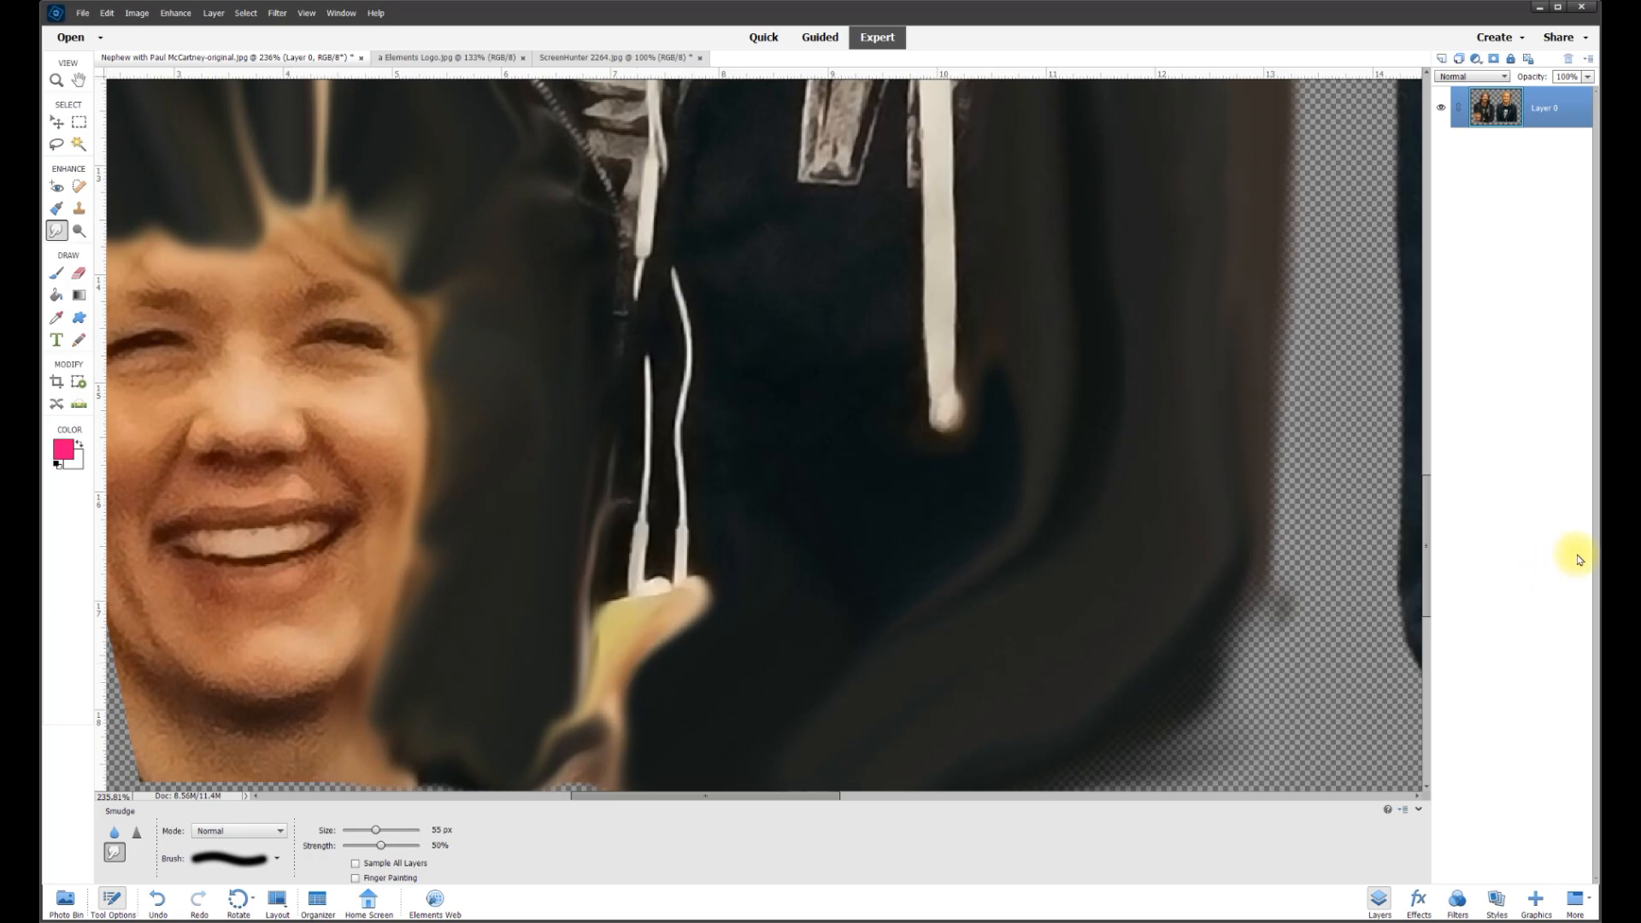
Outline the lower ends of the two white earphone cords and the fingertip below them with the freehand Lasso
{"action": "left_click_drag", "start_coordinate": [1423, 579], "coordinate": [1423, 596]}
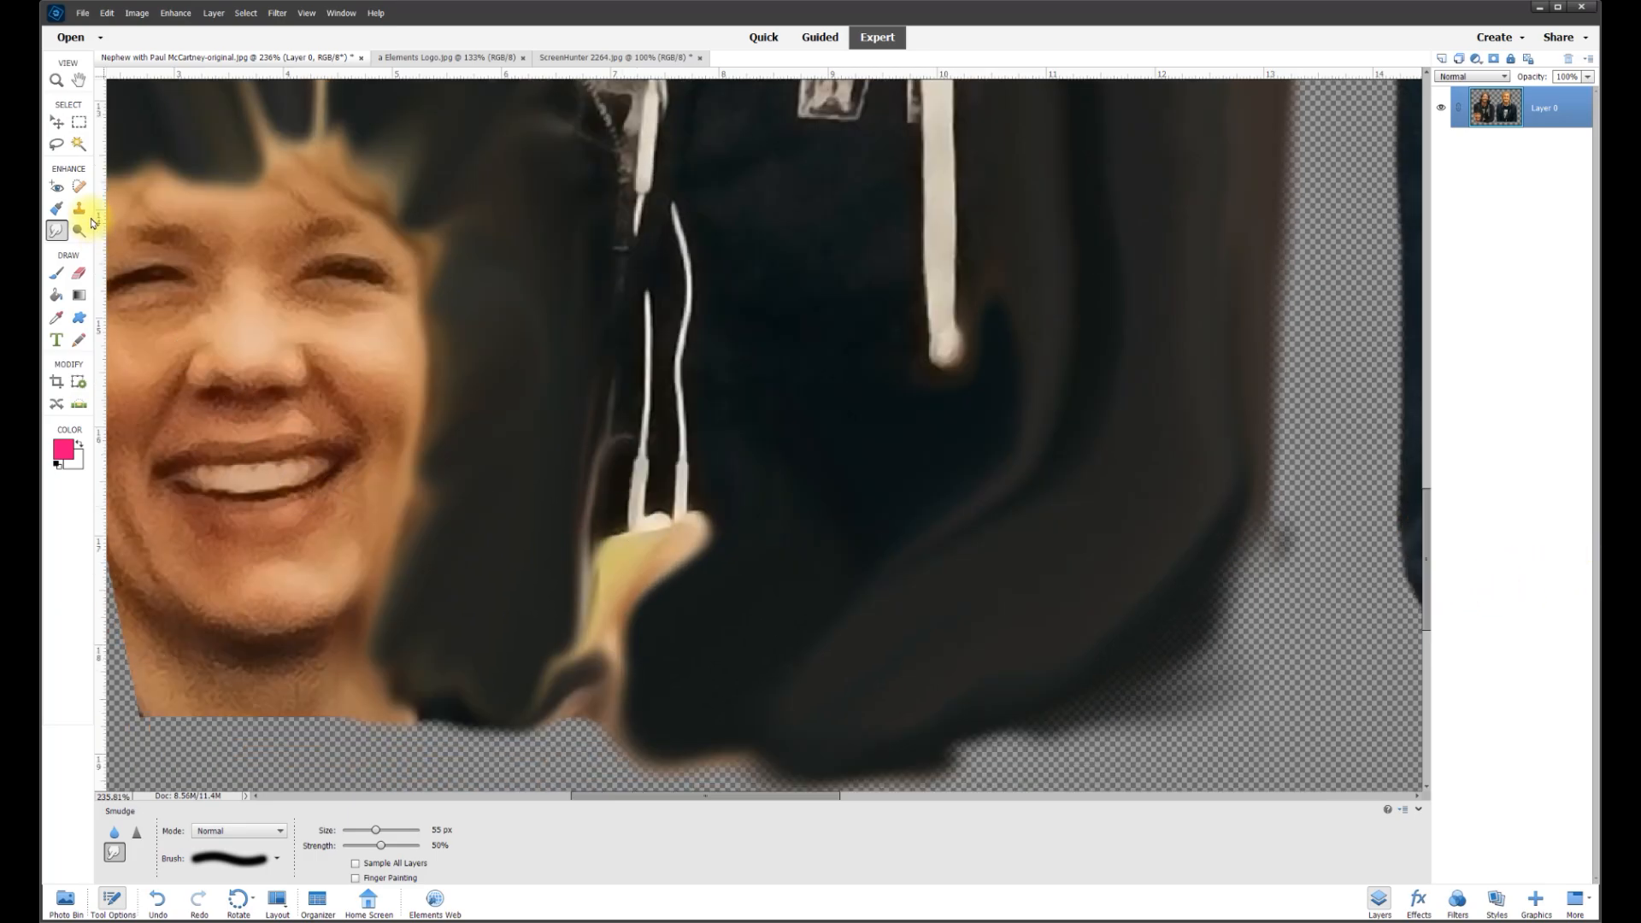
{"action": "key", "text": "l"}
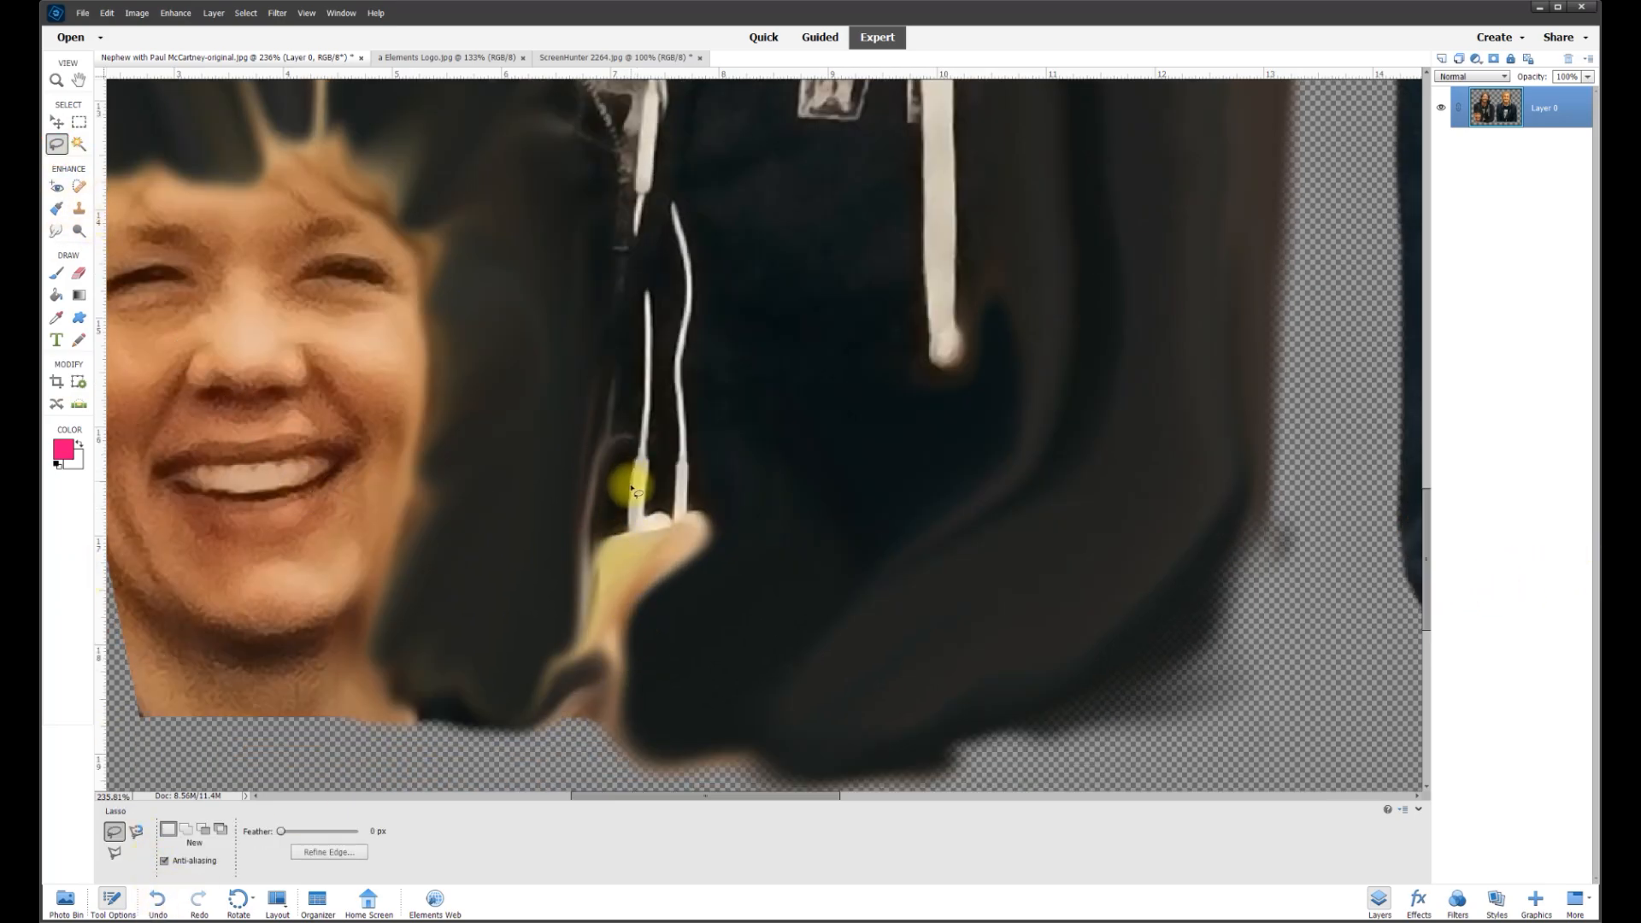
{"action": "left_click_drag", "start_coordinate": [672, 548], "coordinate": [720, 541]}
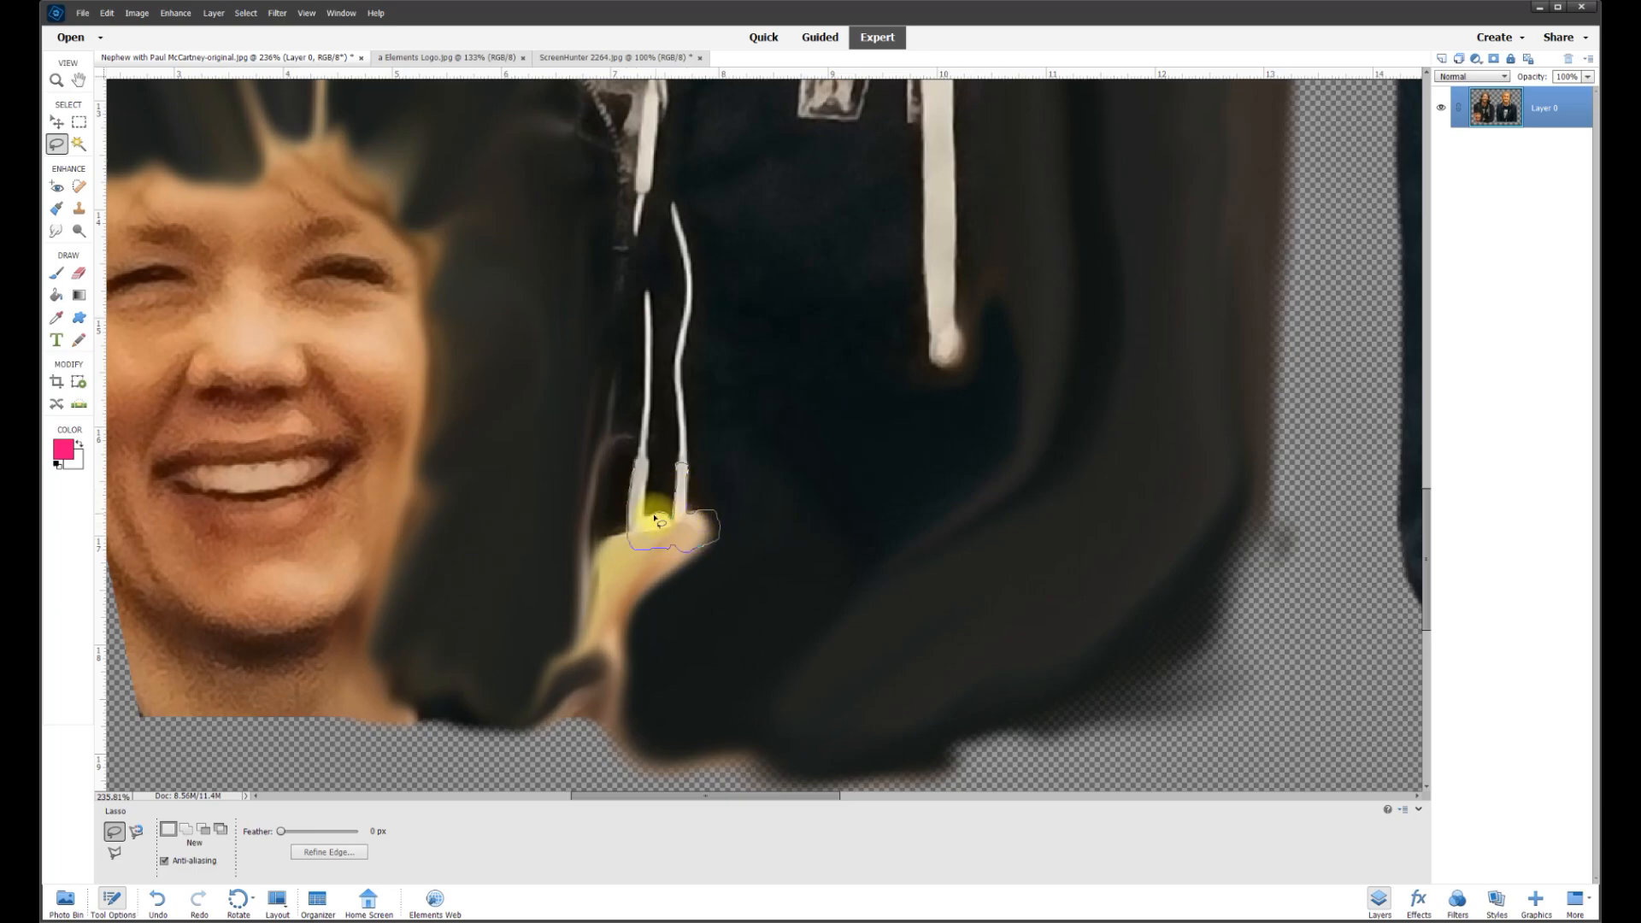
{"action": "left_click_drag", "start_coordinate": [649, 463], "coordinate": [648, 464]}
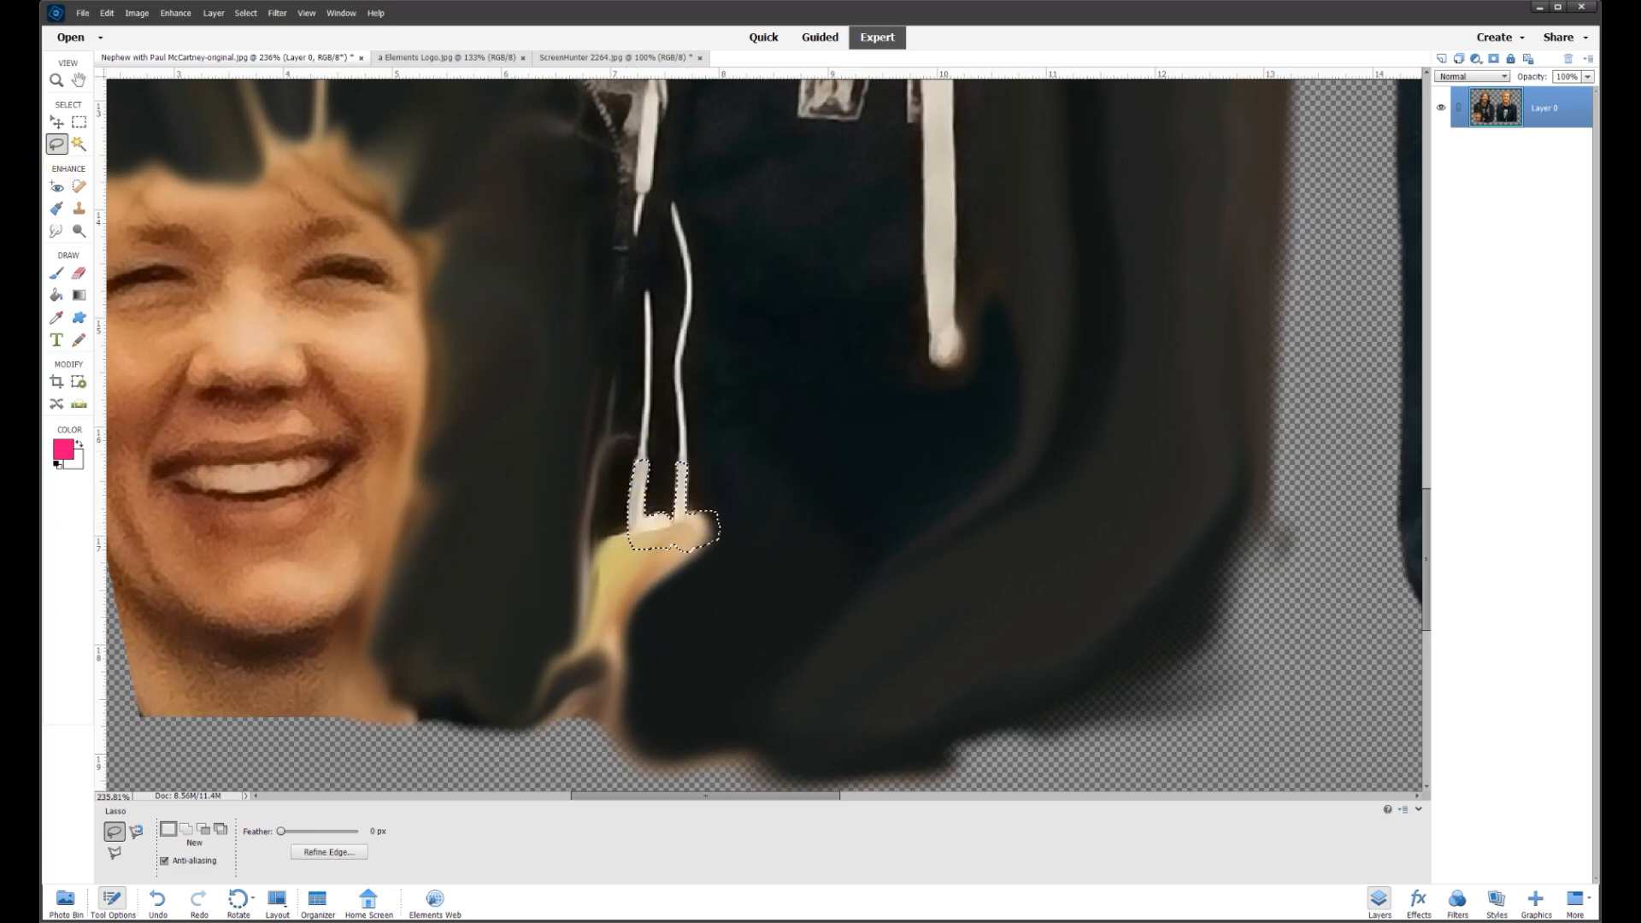
Smudge the pale earphone ends inside the selection with a 25 px brush to form white earbuds, then clear the selection
{"action": "key", "text": "r"}
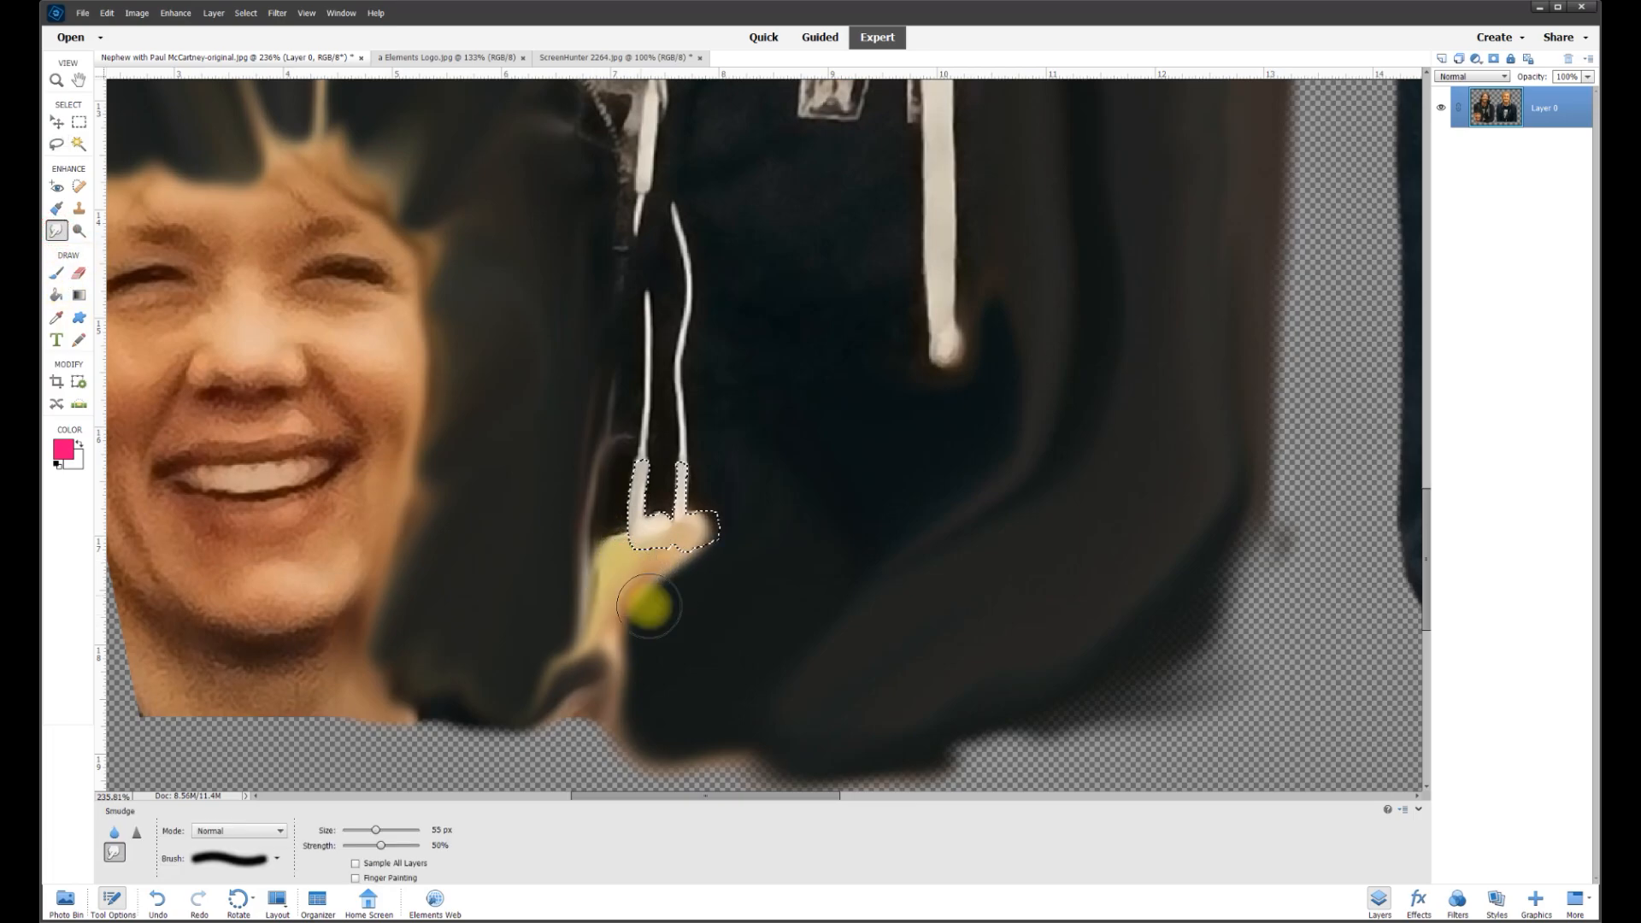
{"action": "scroll", "coordinate": [590, 704], "scroll_direction": "up", "scroll_amount": 3}
{"action": "left_click", "coordinate": [436, 830]}
{"action": "key", "text": "BackSpace"}
{"action": "type", "text": "2"}
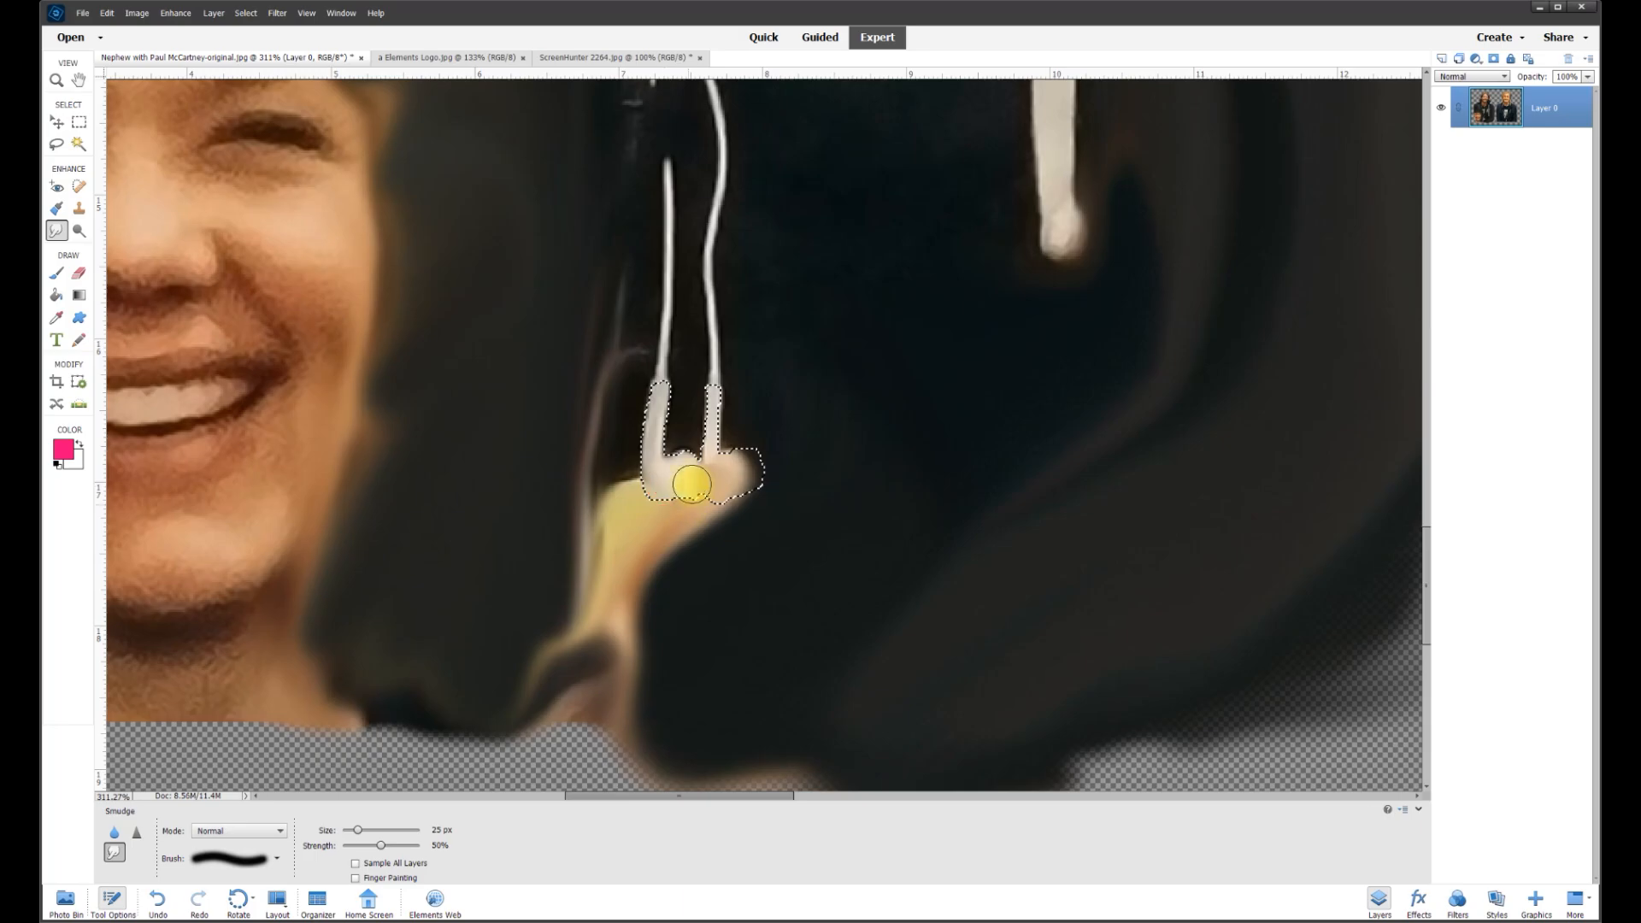
{"action": "mouse_move", "coordinate": [664, 484]}
{"action": "left_mouse_down"}
{"action": "mouse_move", "coordinate": [751, 440]}
{"action": "mouse_move", "coordinate": [723, 446]}
{"action": "left_mouse_up"}
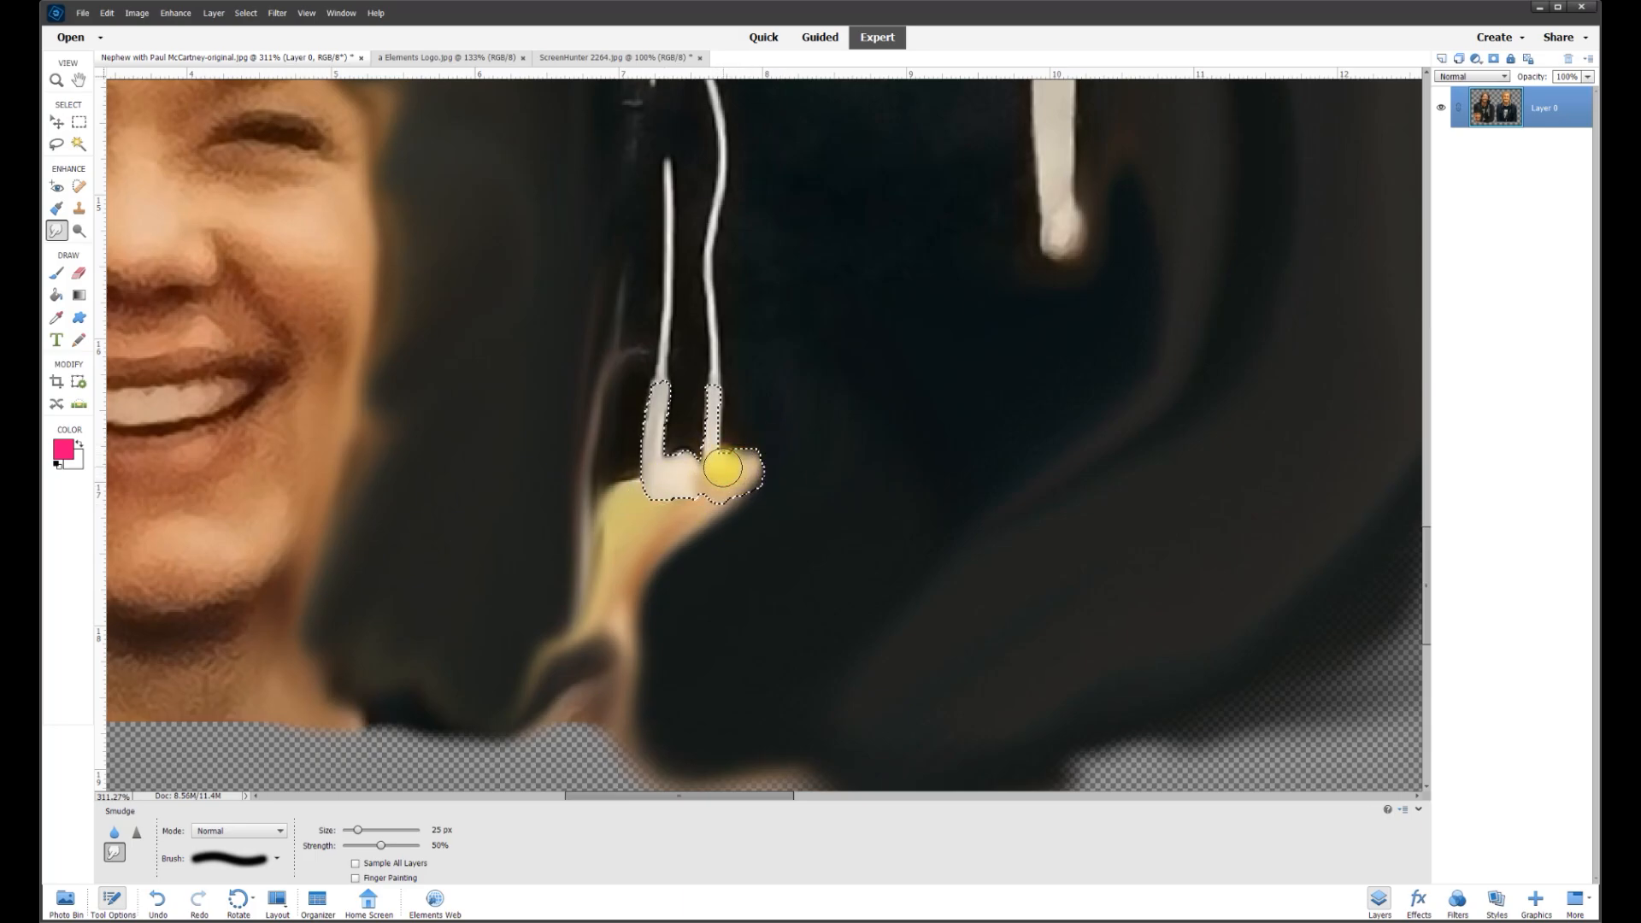
{"action": "mouse_move", "coordinate": [725, 491]}
{"action": "left_mouse_down"}
{"action": "mouse_move", "coordinate": [758, 491]}
{"action": "mouse_move", "coordinate": [748, 462]}
{"action": "mouse_move", "coordinate": [704, 476]}
{"action": "mouse_move", "coordinate": [722, 492]}
{"action": "mouse_move", "coordinate": [744, 475]}
{"action": "mouse_move", "coordinate": [729, 501]}
{"action": "mouse_move", "coordinate": [732, 478]}
{"action": "mouse_move", "coordinate": [720, 489]}
{"action": "mouse_move", "coordinate": [746, 507]}
{"action": "mouse_move", "coordinate": [713, 500]}
{"action": "left_mouse_up"}
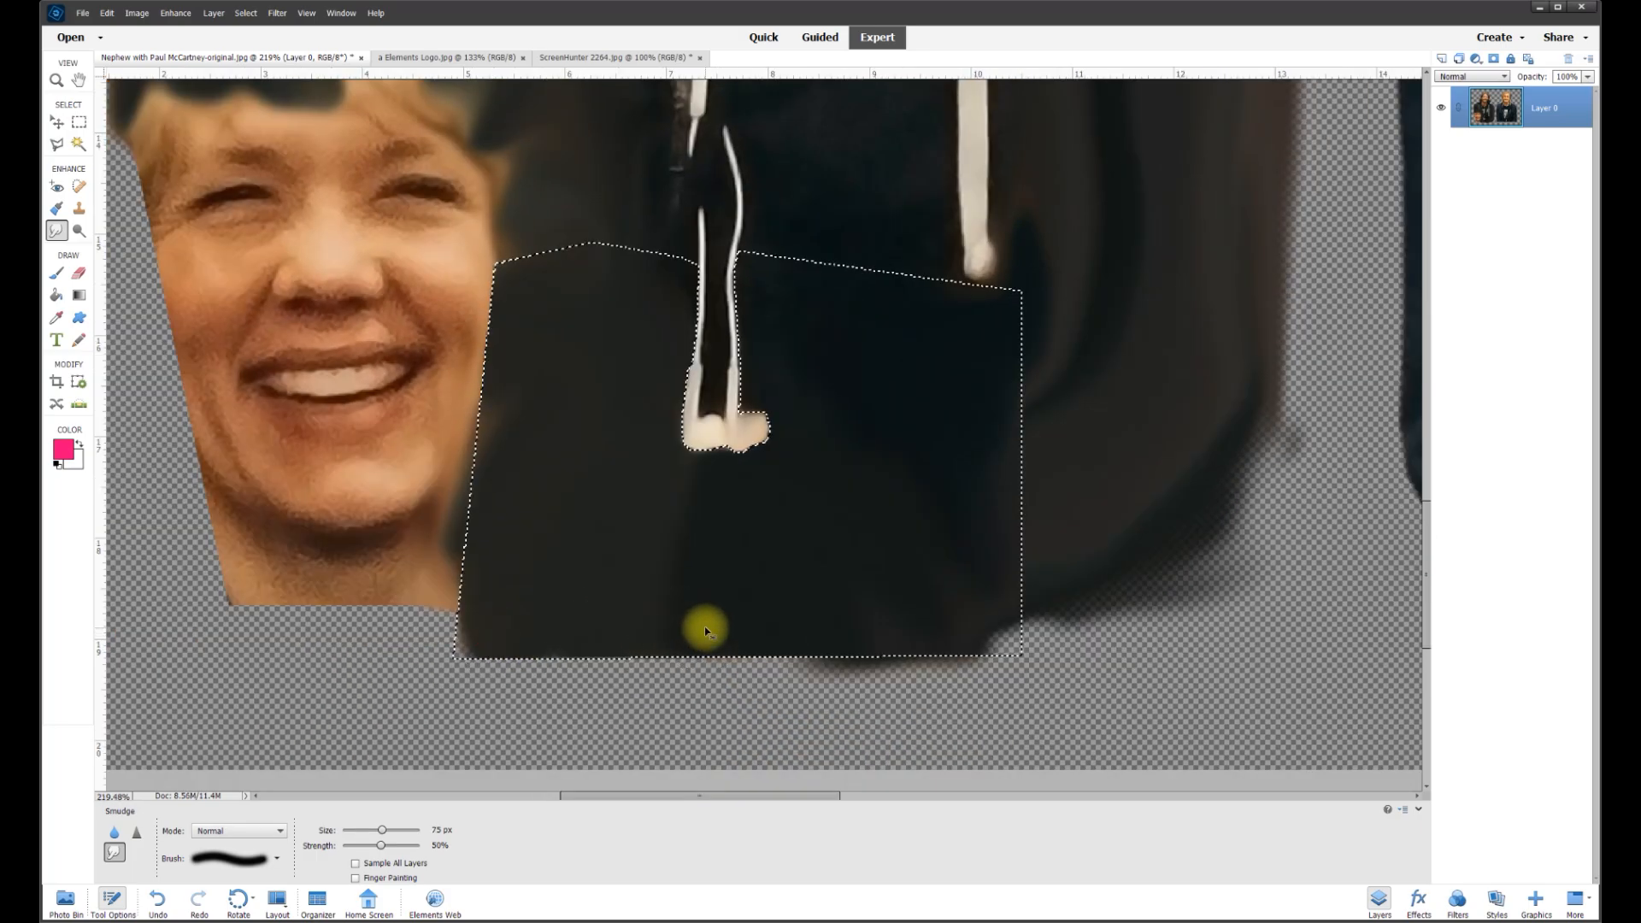
{"action": "key", "text": "ctrl+d"}
{"action": "scroll", "coordinate": [843, 558], "scroll_direction": "down", "scroll_amount": 3}
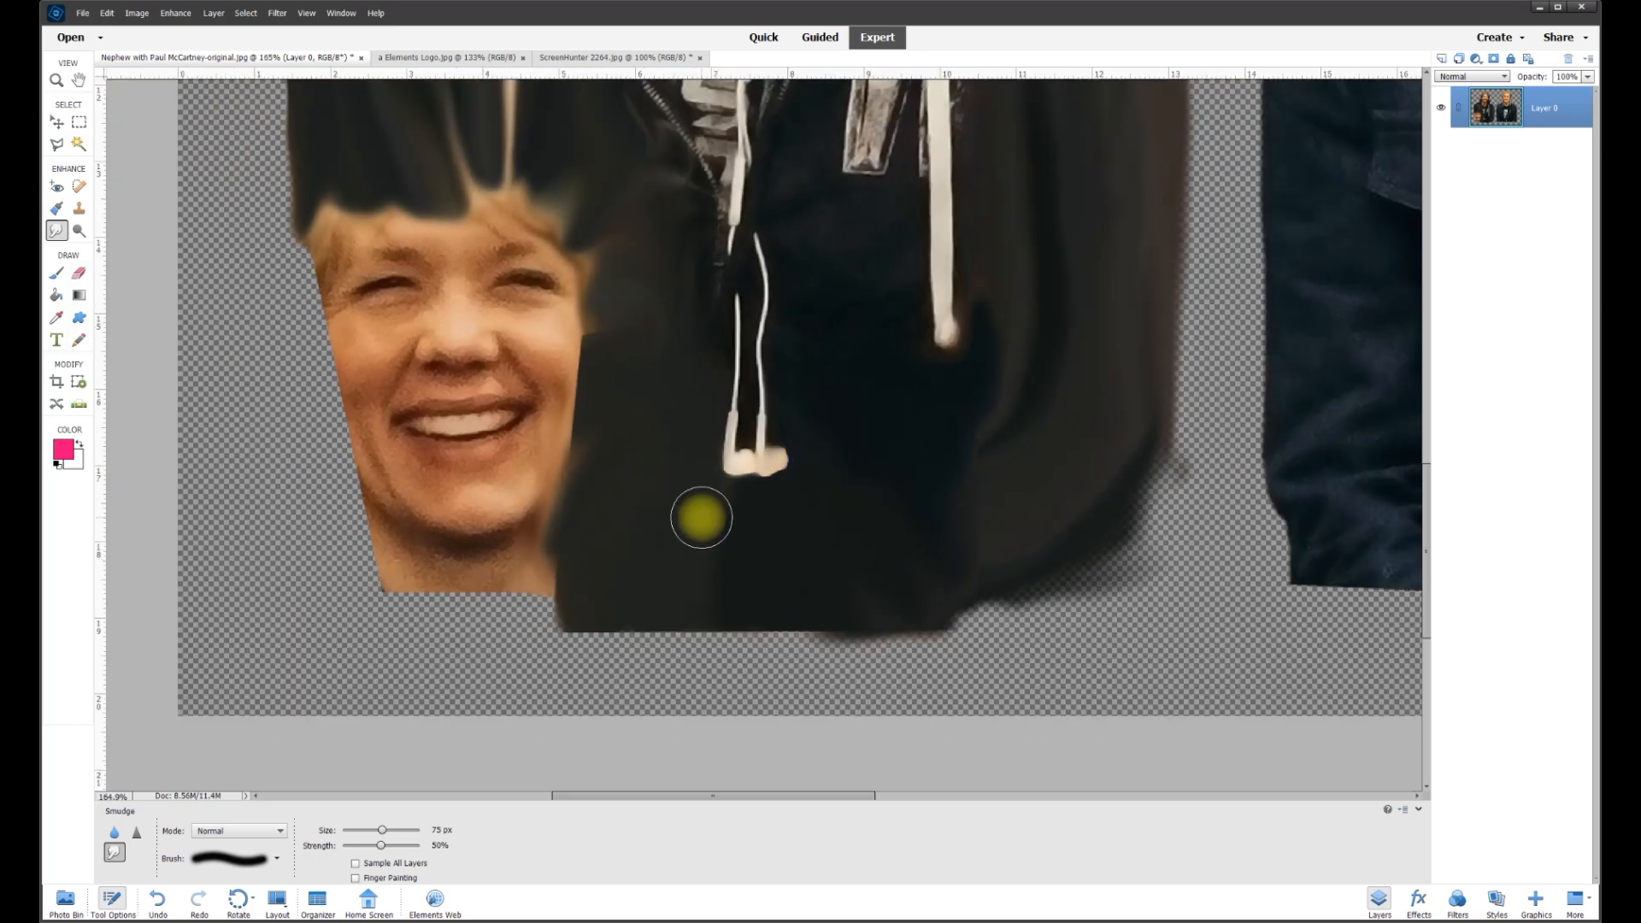
{"action": "scroll", "coordinate": [613, 342], "scroll_direction": "down", "scroll_amount": 4}
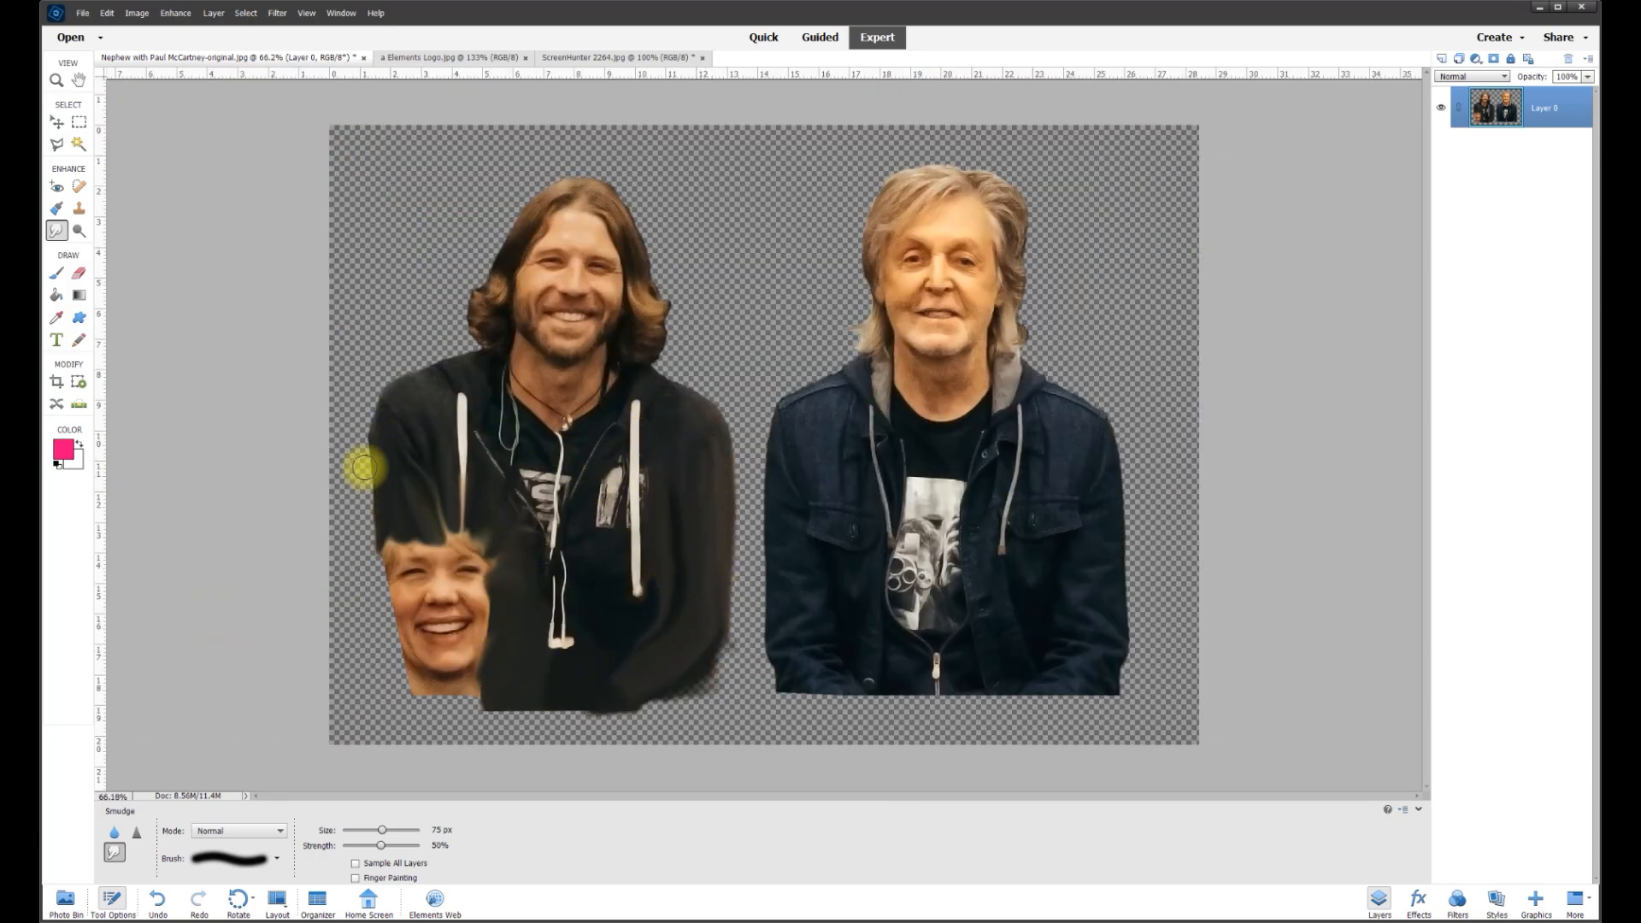
Outline the rebuilt half of the bearded man's hoodie with the freehand Lasso and copy it to a new layer
{"action": "left_click", "coordinate": [57, 146]}
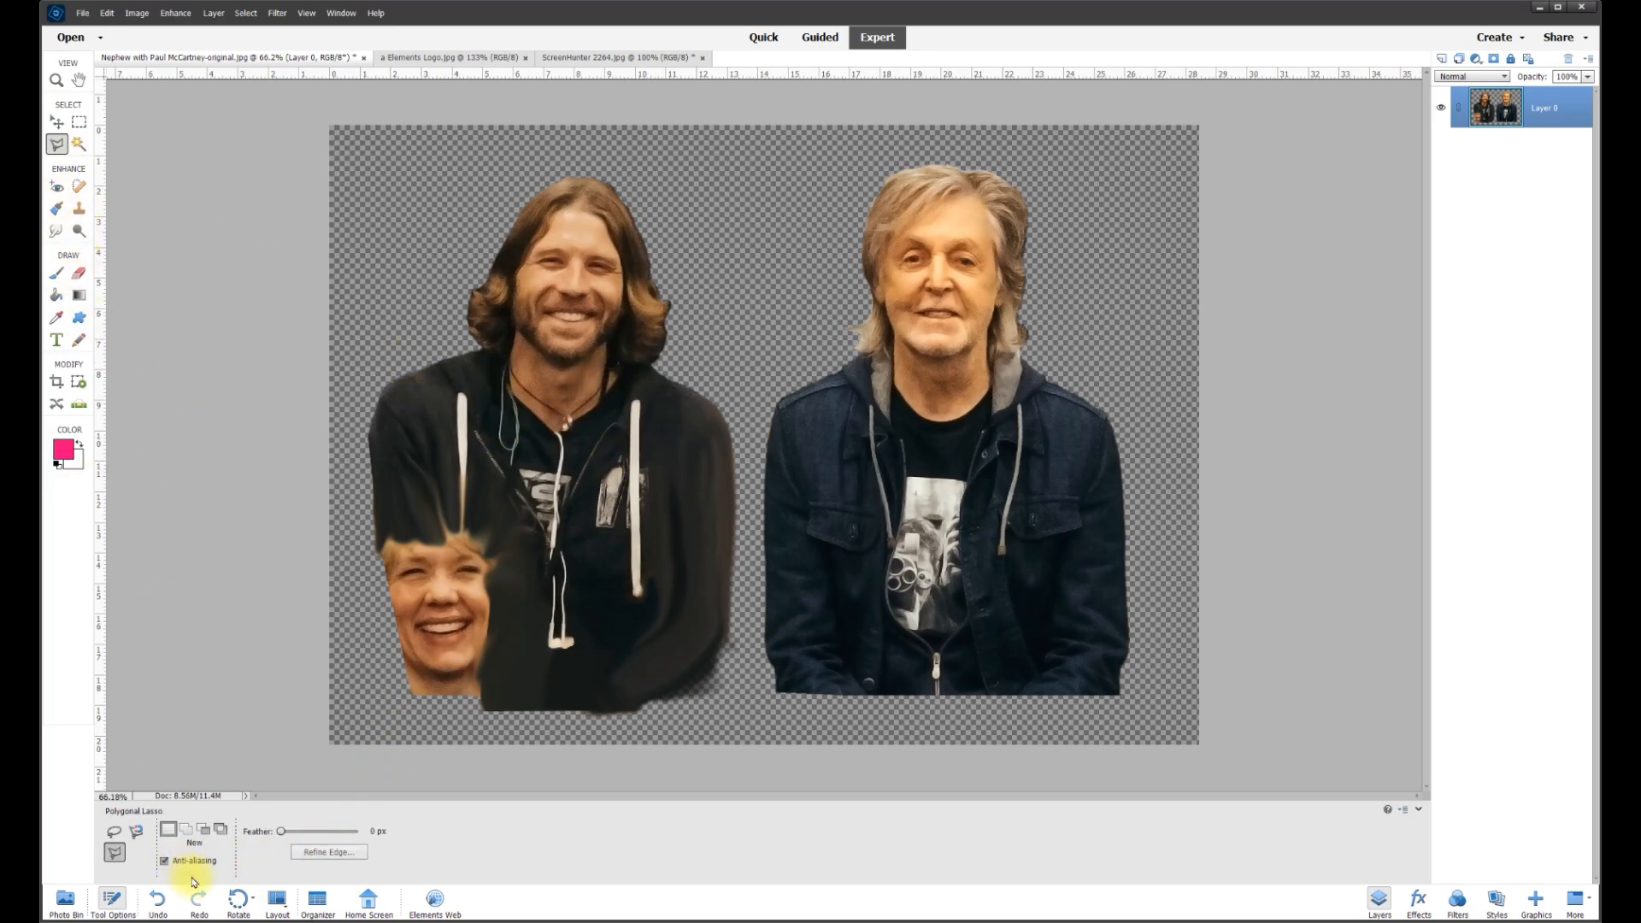
{"action": "left_click", "coordinate": [114, 830]}
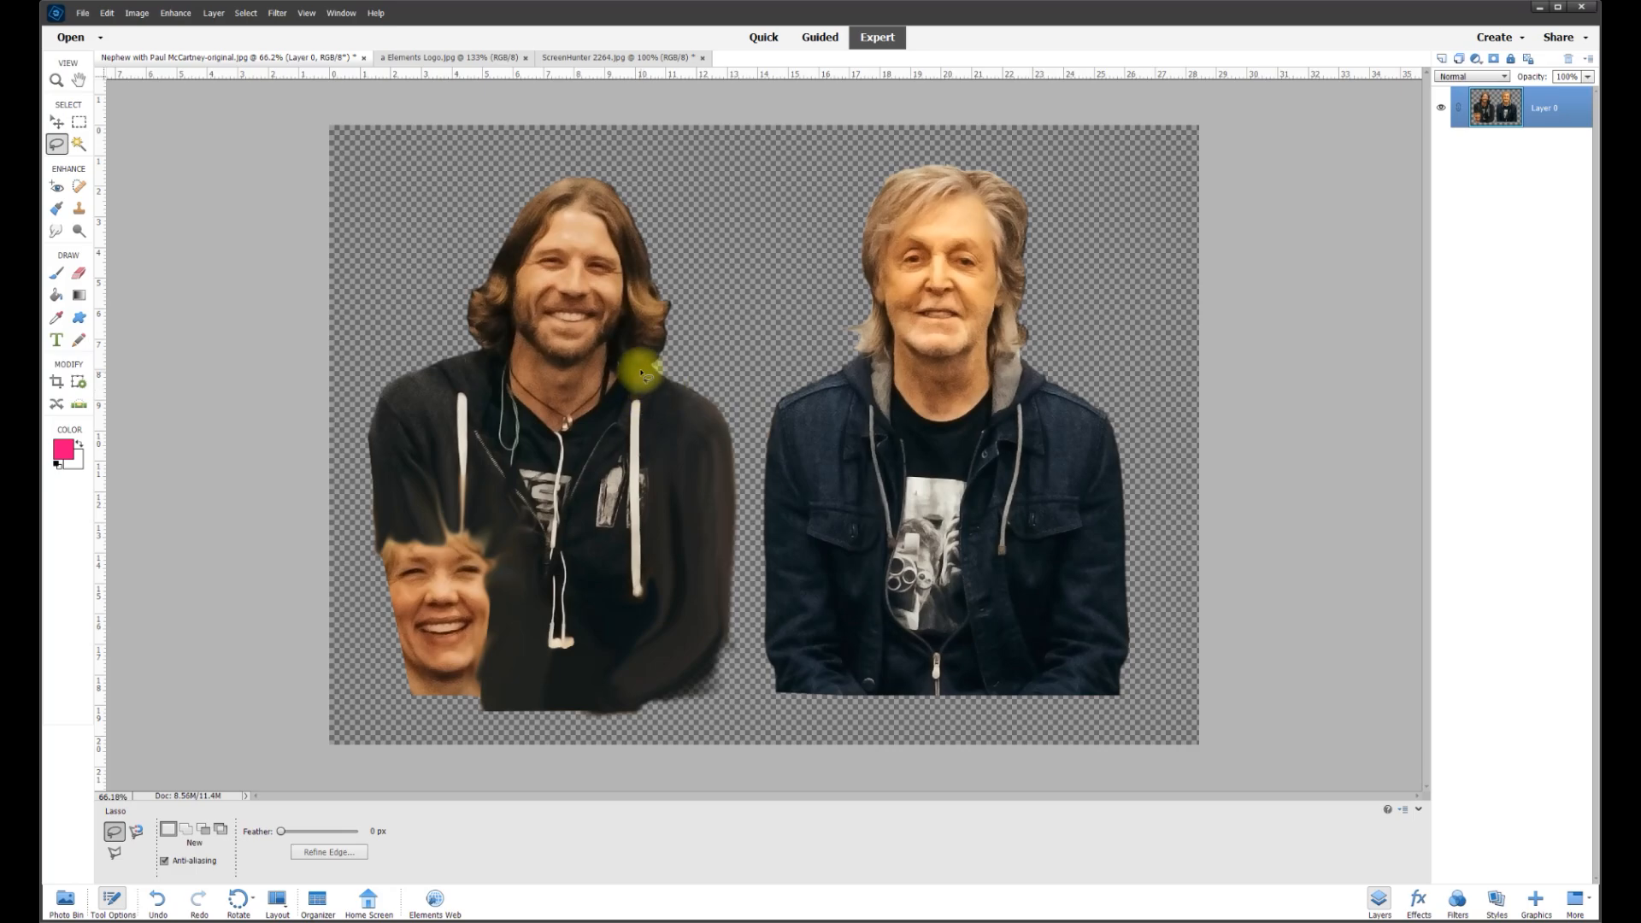
{"action": "mouse_move", "coordinate": [642, 367]}
{"action": "left_mouse_down"}
{"action": "mouse_move", "coordinate": [611, 388]}
{"action": "mouse_move", "coordinate": [564, 491]}
{"action": "mouse_move", "coordinate": [578, 651]}
{"action": "mouse_move", "coordinate": [553, 716]}
{"action": "mouse_move", "coordinate": [712, 734]}
{"action": "mouse_move", "coordinate": [750, 684]}
{"action": "mouse_move", "coordinate": [753, 482]}
{"action": "mouse_move", "coordinate": [742, 405]}
{"action": "mouse_move", "coordinate": [684, 358]}
{"action": "left_mouse_up"}
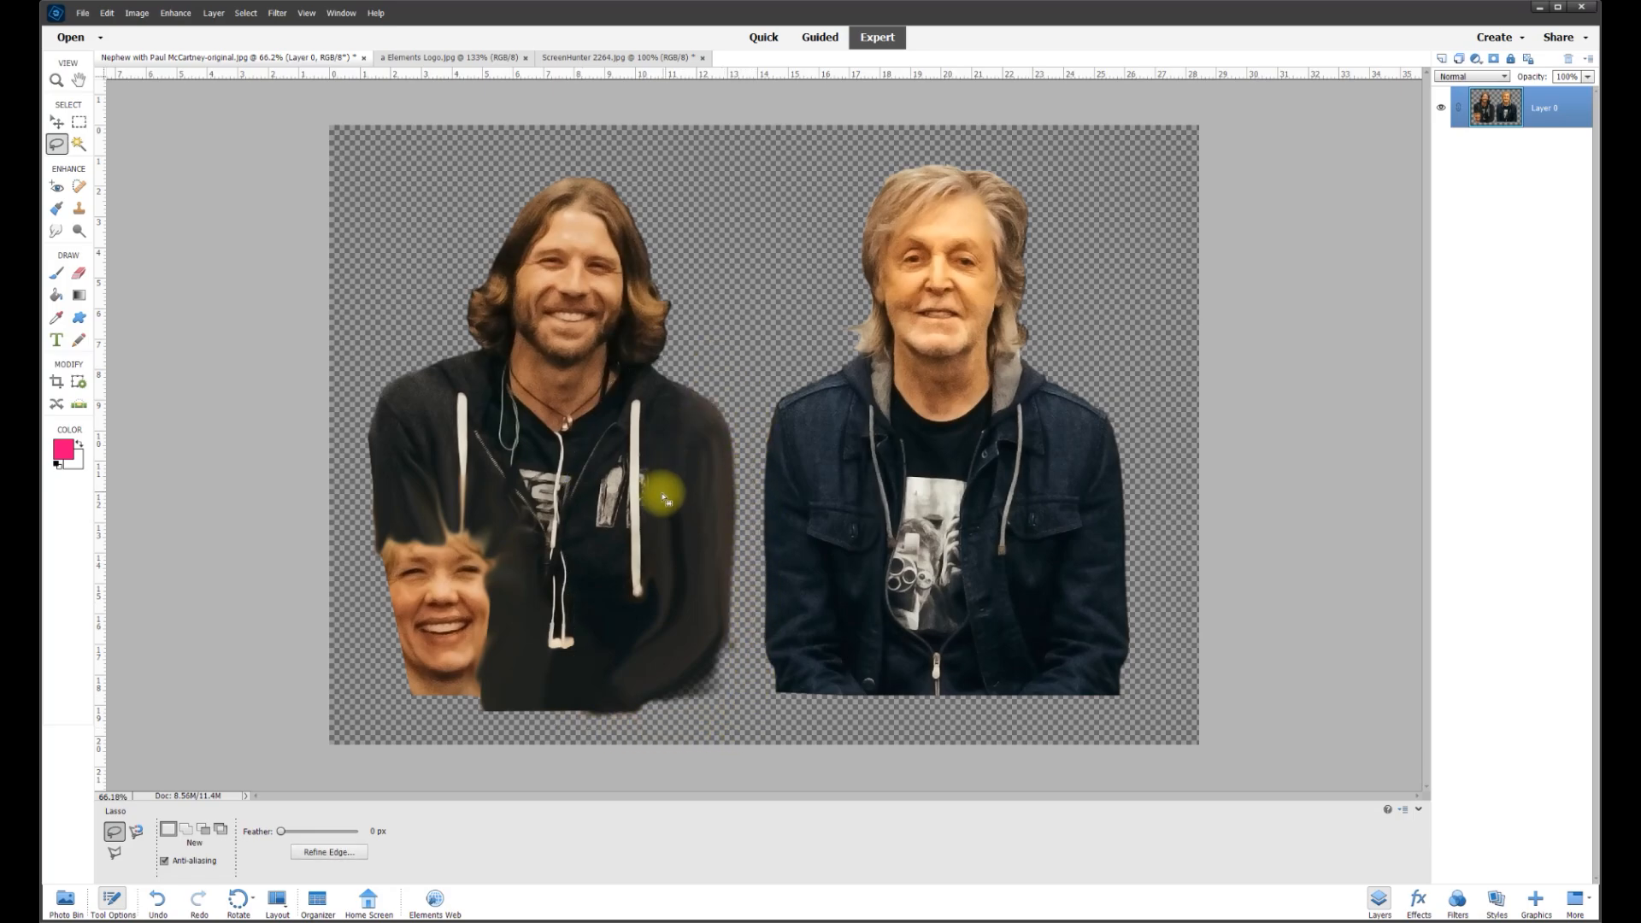
{"action": "right_click", "coordinate": [666, 499]}
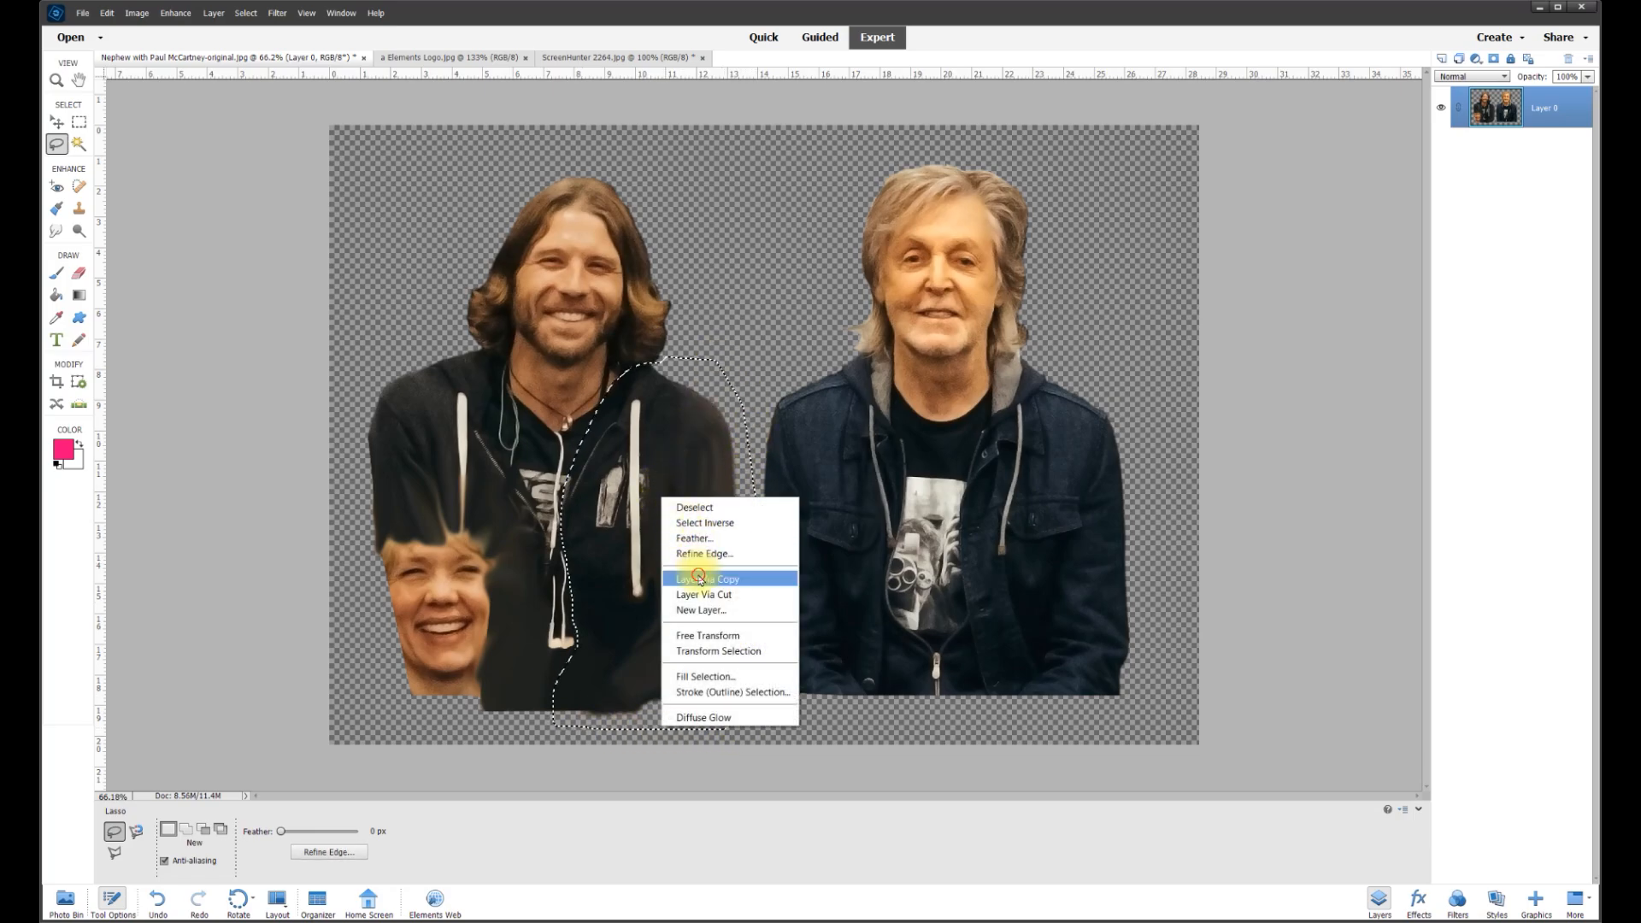
{"action": "left_click", "coordinate": [700, 580]}
Move the copied hoodie half over the woman's face on the opposite side and flip that layer horizontally
{"action": "left_click", "coordinate": [57, 121]}
{"action": "left_click_drag", "start_coordinate": [674, 466], "coordinate": [490, 456]}
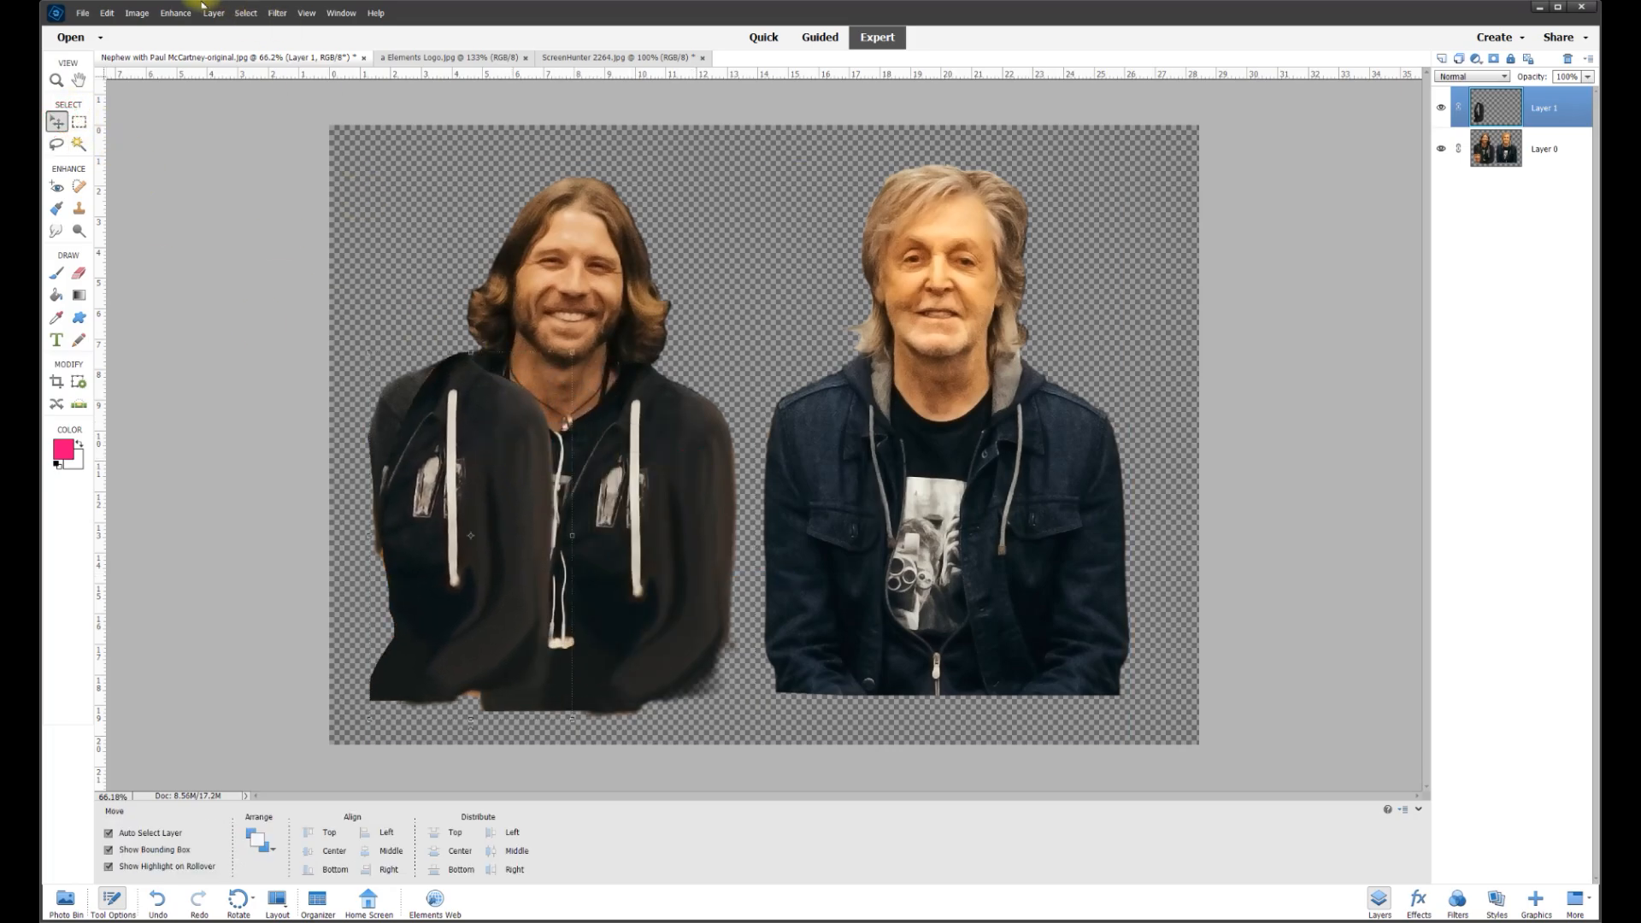
{"action": "left_click", "coordinate": [130, 14]}
{"action": "mouse_move", "coordinate": [170, 29]}
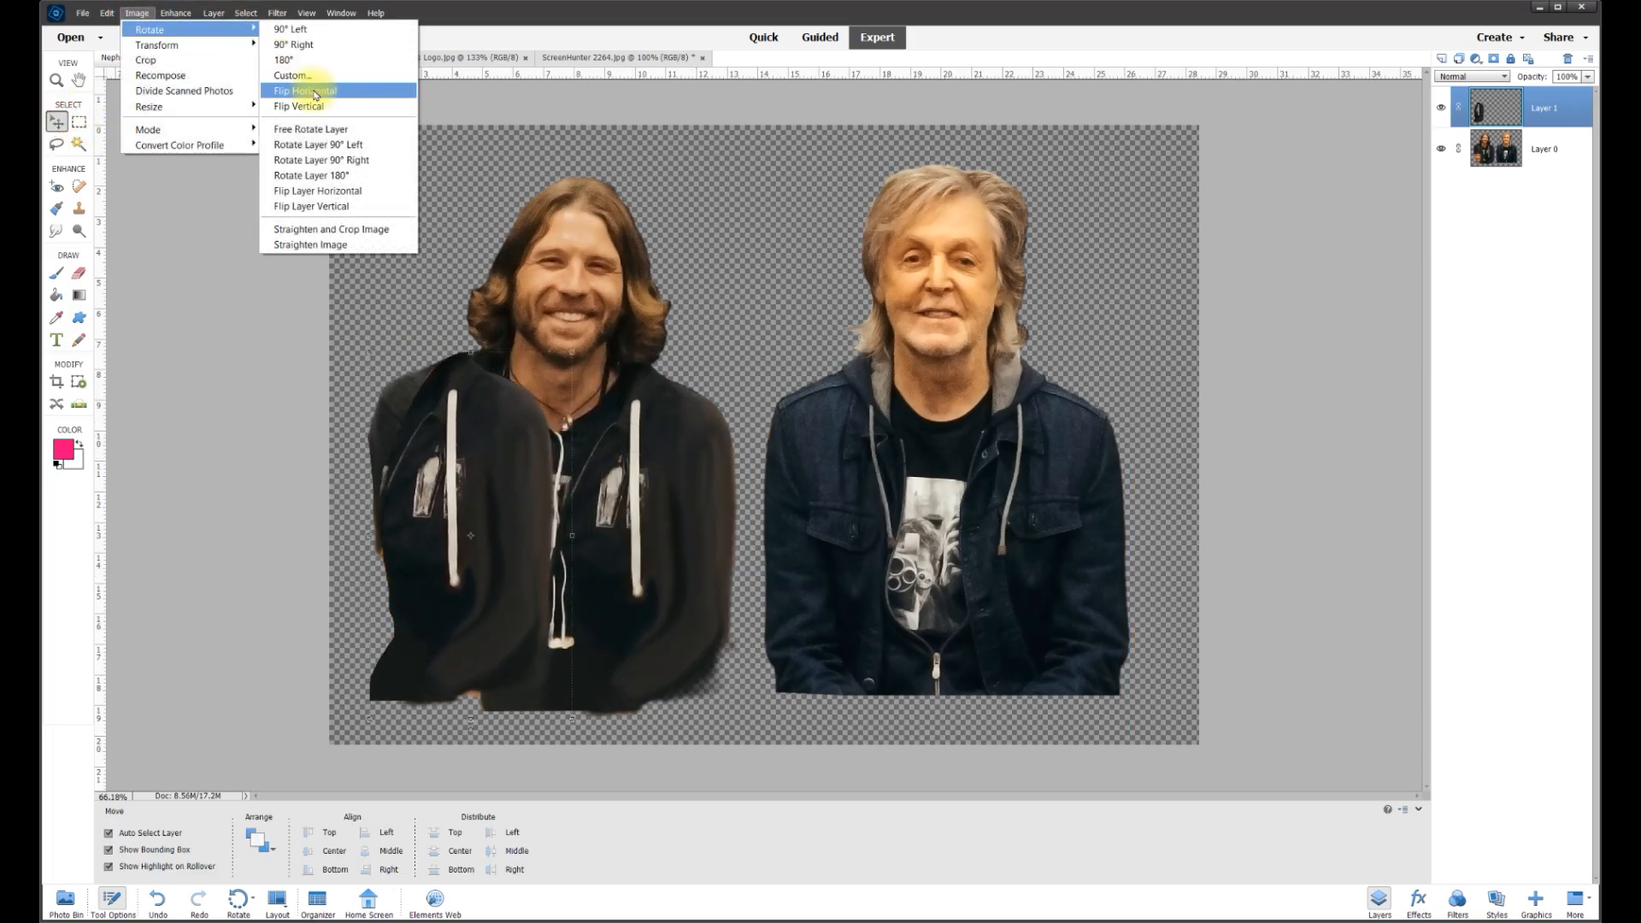
{"action": "left_click", "coordinate": [337, 191]}
Align the flipped hoodie half with the man's original shoulder and drawstring, using 50% layer opacity as a guide
{"action": "left_click_drag", "start_coordinate": [469, 513], "coordinate": [432, 516]}
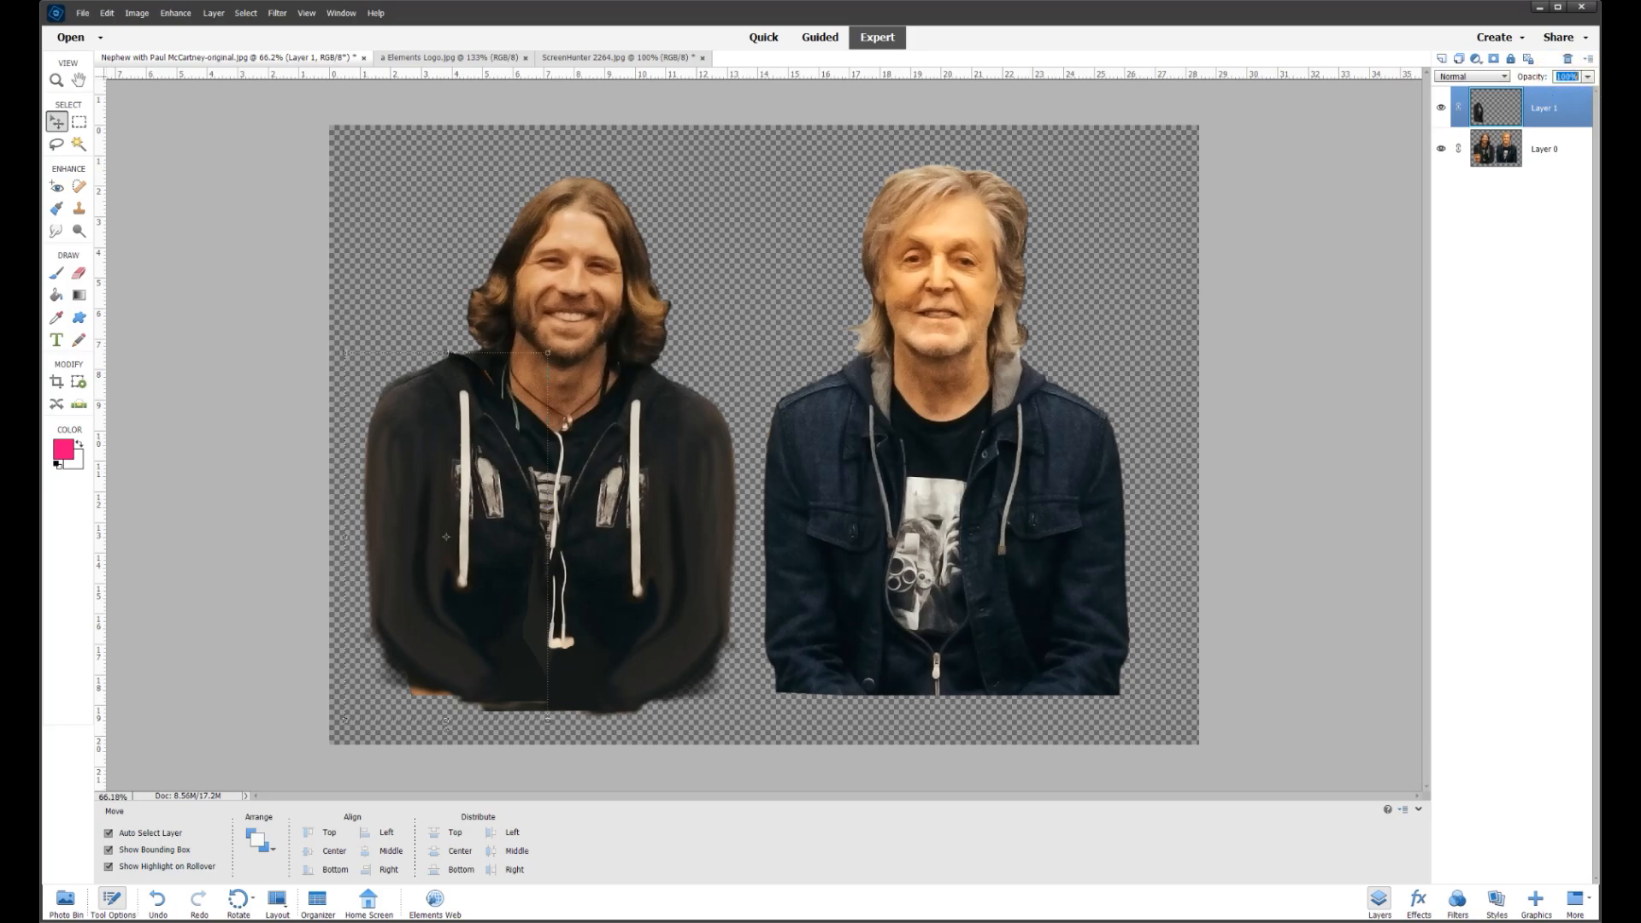
{"action": "type", "text": "50"}
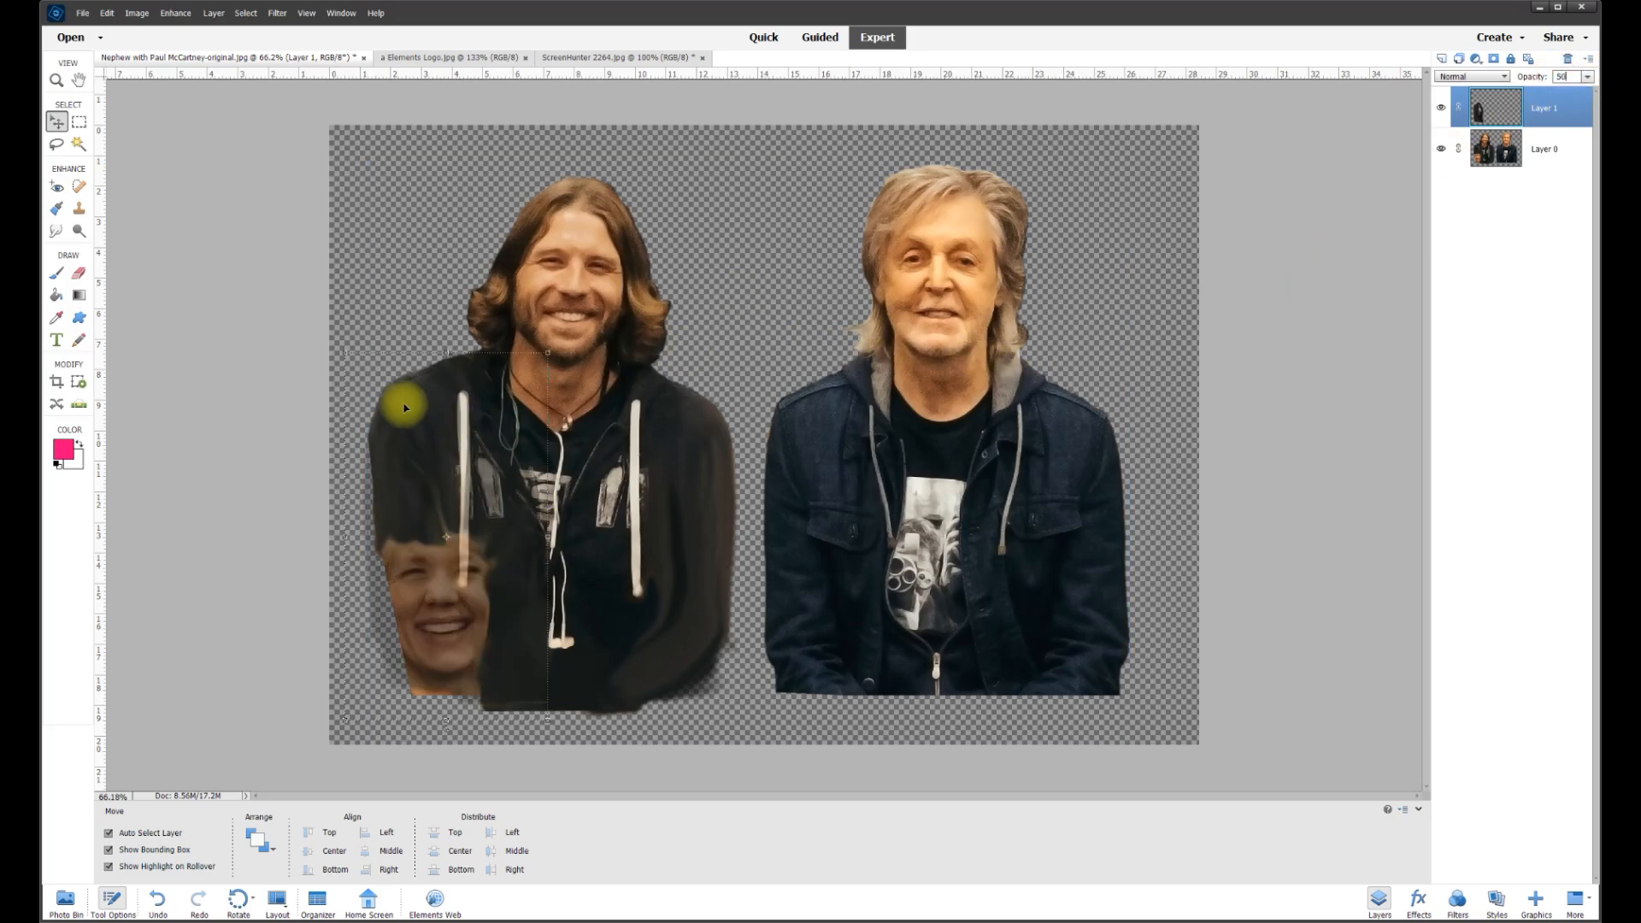
{"action": "left_click_drag", "start_coordinate": [443, 439], "coordinate": [441, 437]}
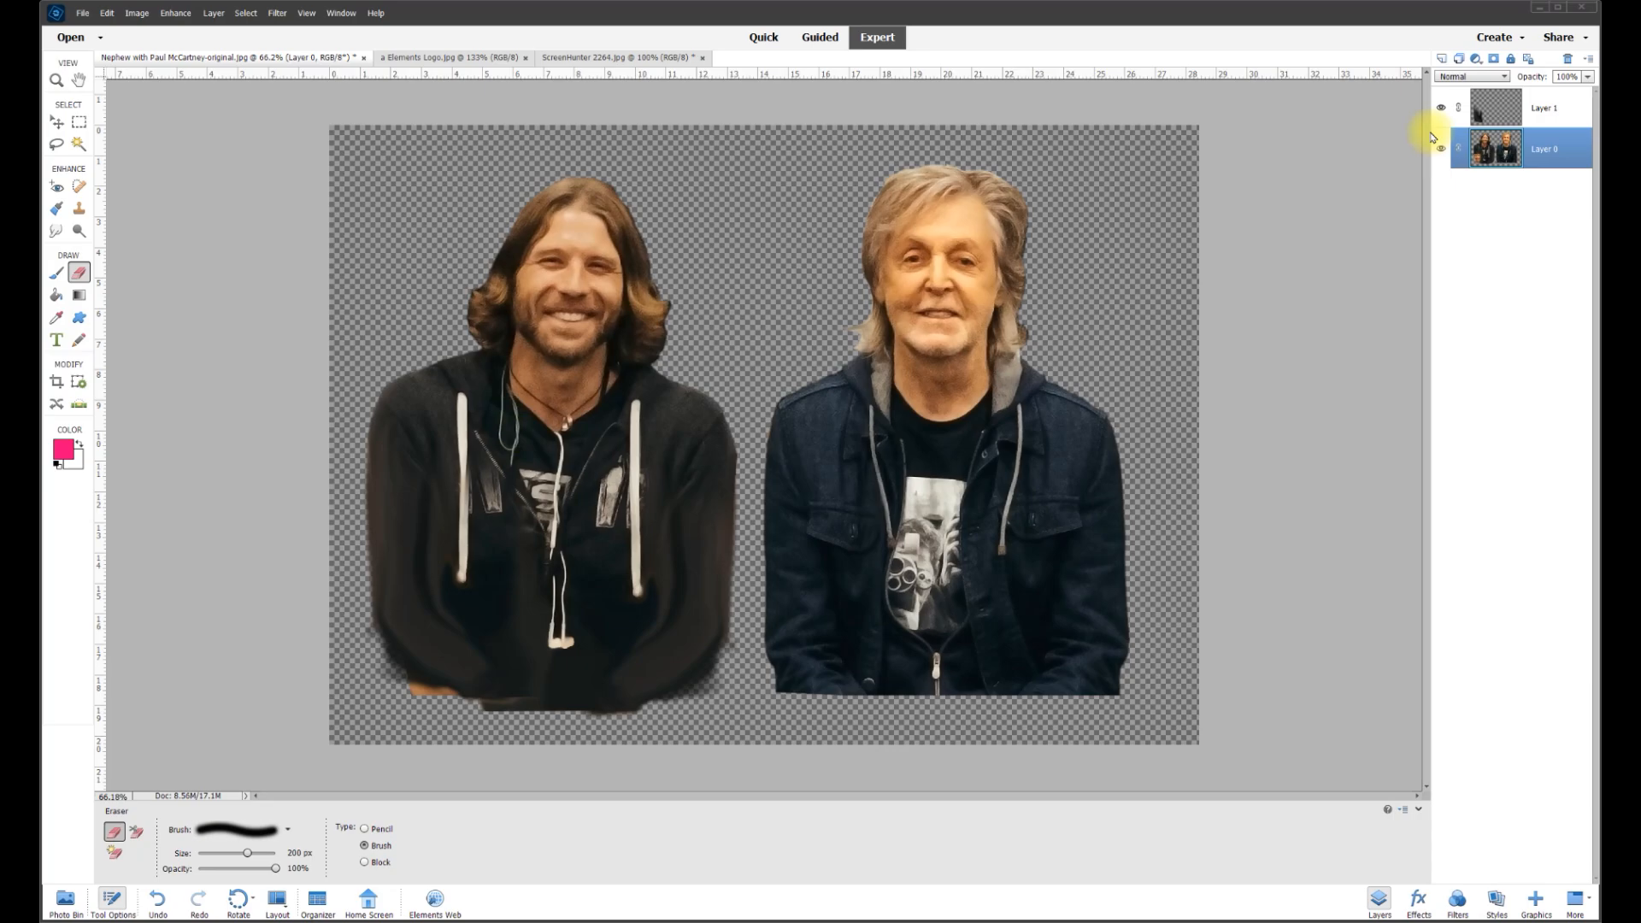
Toggle the flipped hoodie layer's visibility to compare, then merge it into Layer 0
{"action": "left_click", "coordinate": [1442, 107]}
{"action": "left_click", "coordinate": [1442, 108]}
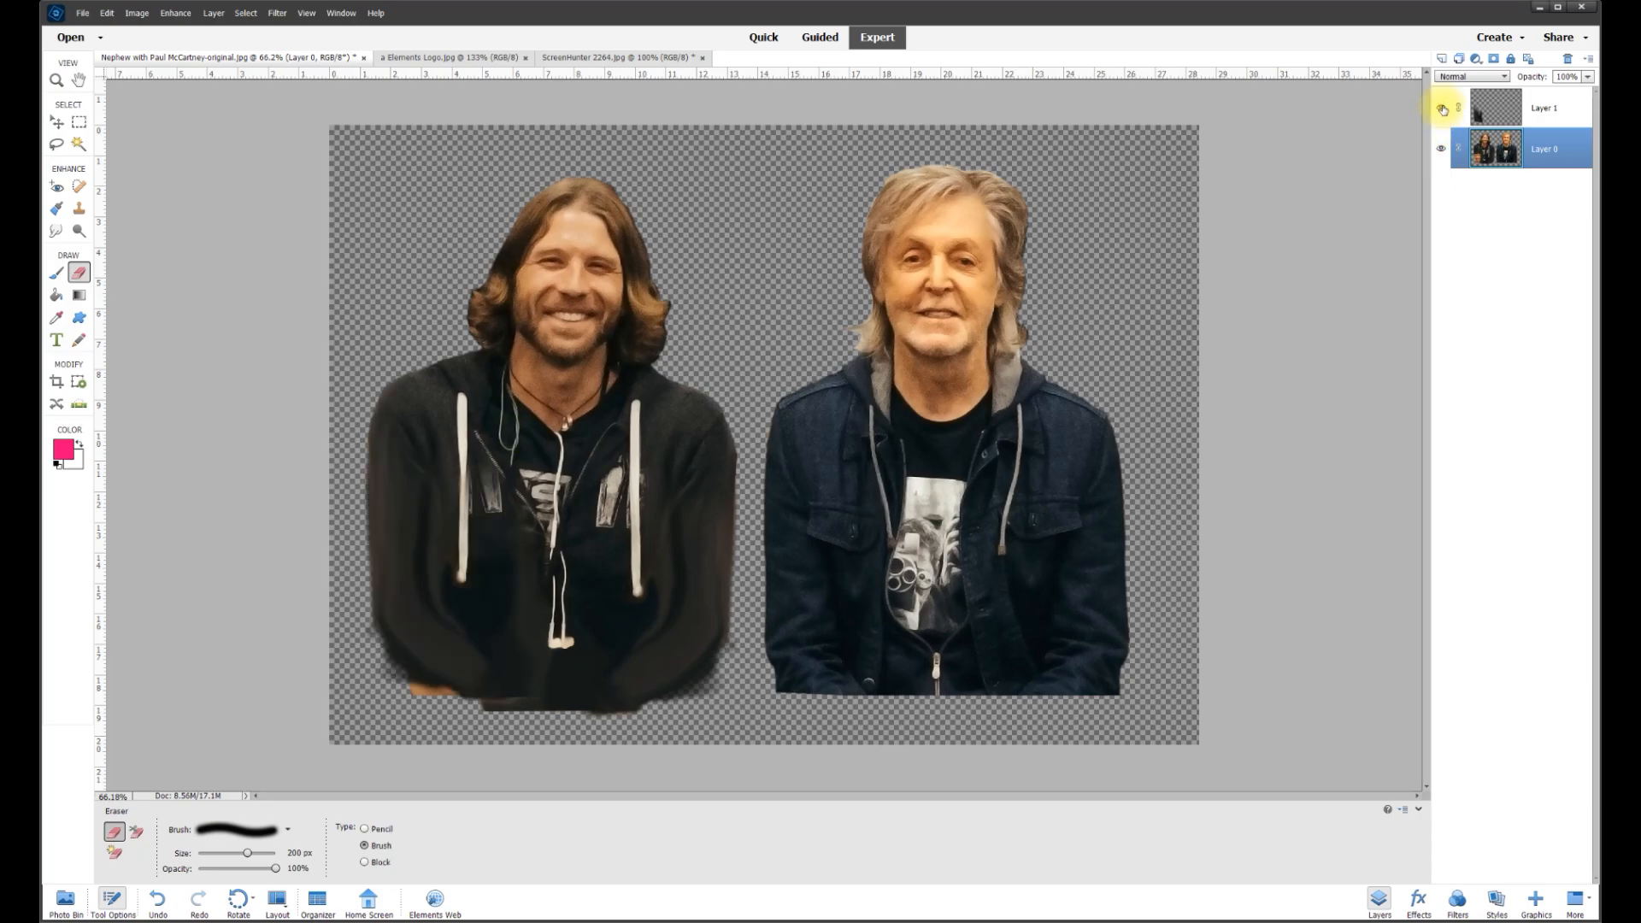
{"action": "right_click", "coordinate": [1549, 111]}
{"action": "left_click", "coordinate": [1573, 384]}
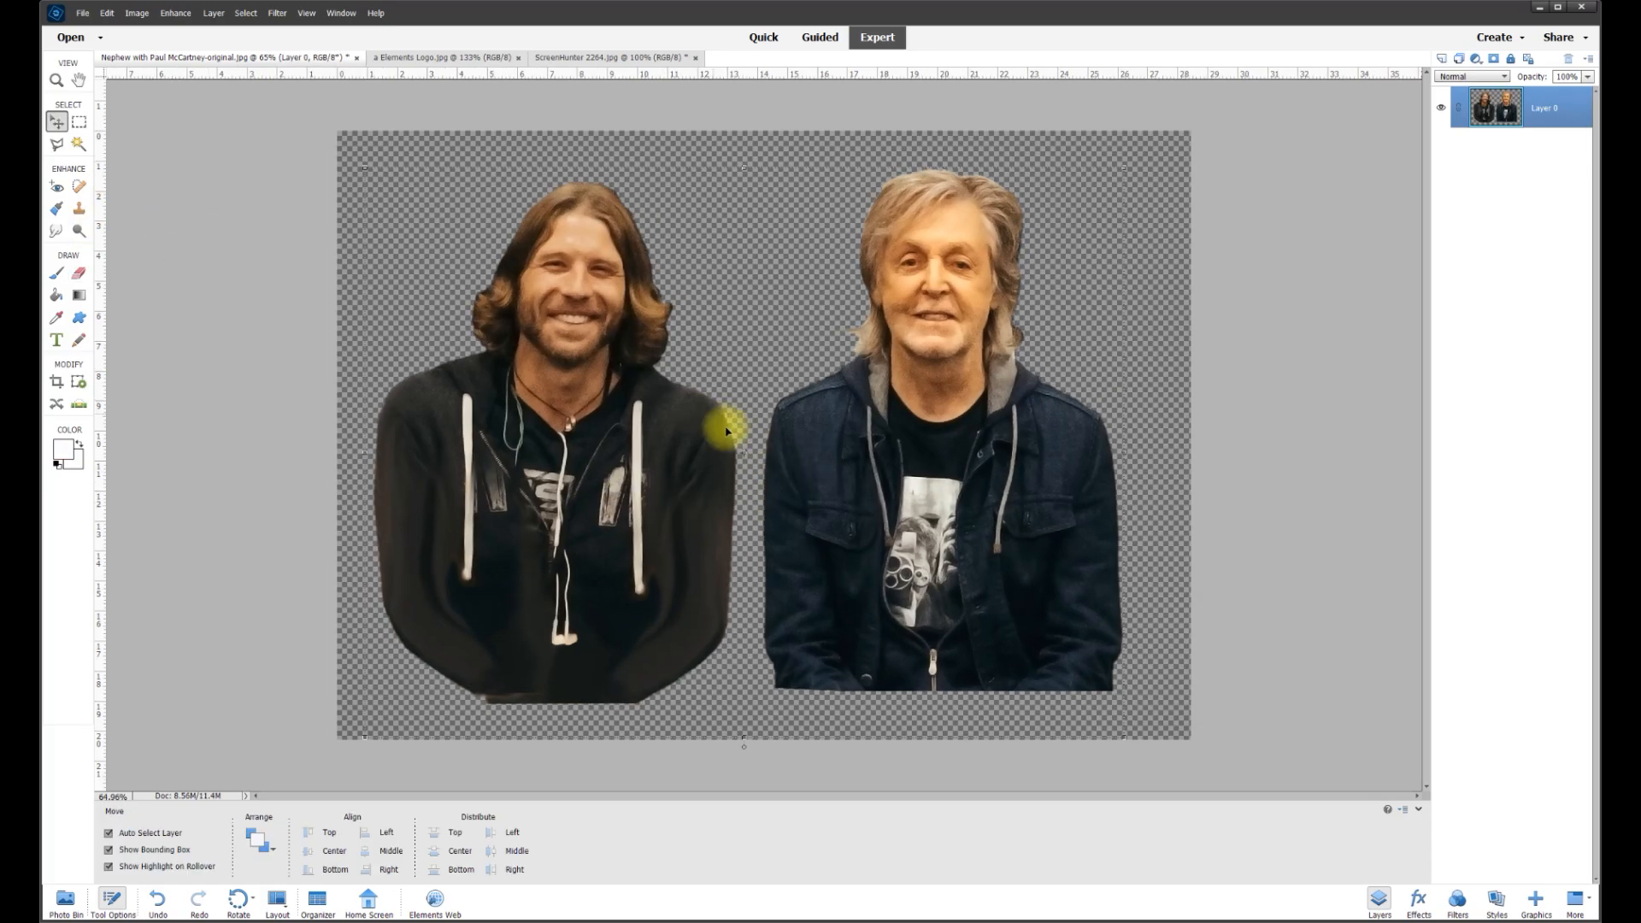
Shift the two men slightly upward on the canvas and rotate their layer by about -0.37 degrees
{"action": "mouse_move", "coordinate": [659, 623]}
{"action": "left_mouse_down"}
{"action": "mouse_move", "coordinate": [659, 597]}
{"action": "mouse_move", "coordinate": [663, 610]}
{"action": "left_mouse_up"}
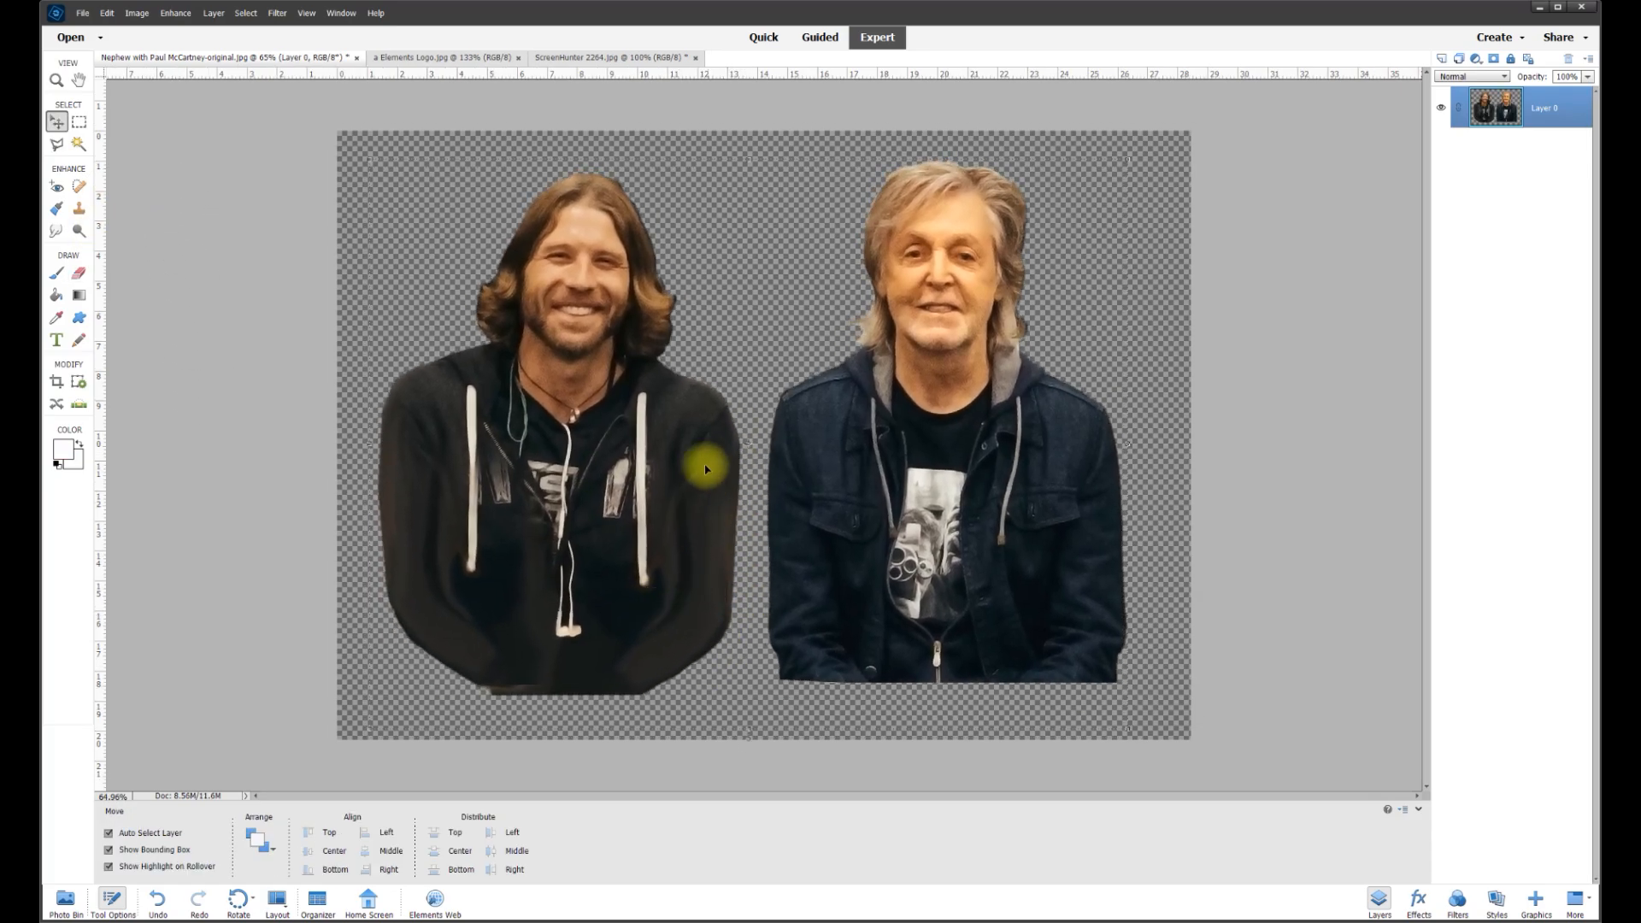
{"action": "left_click_drag", "start_coordinate": [747, 745], "coordinate": [752, 742]}
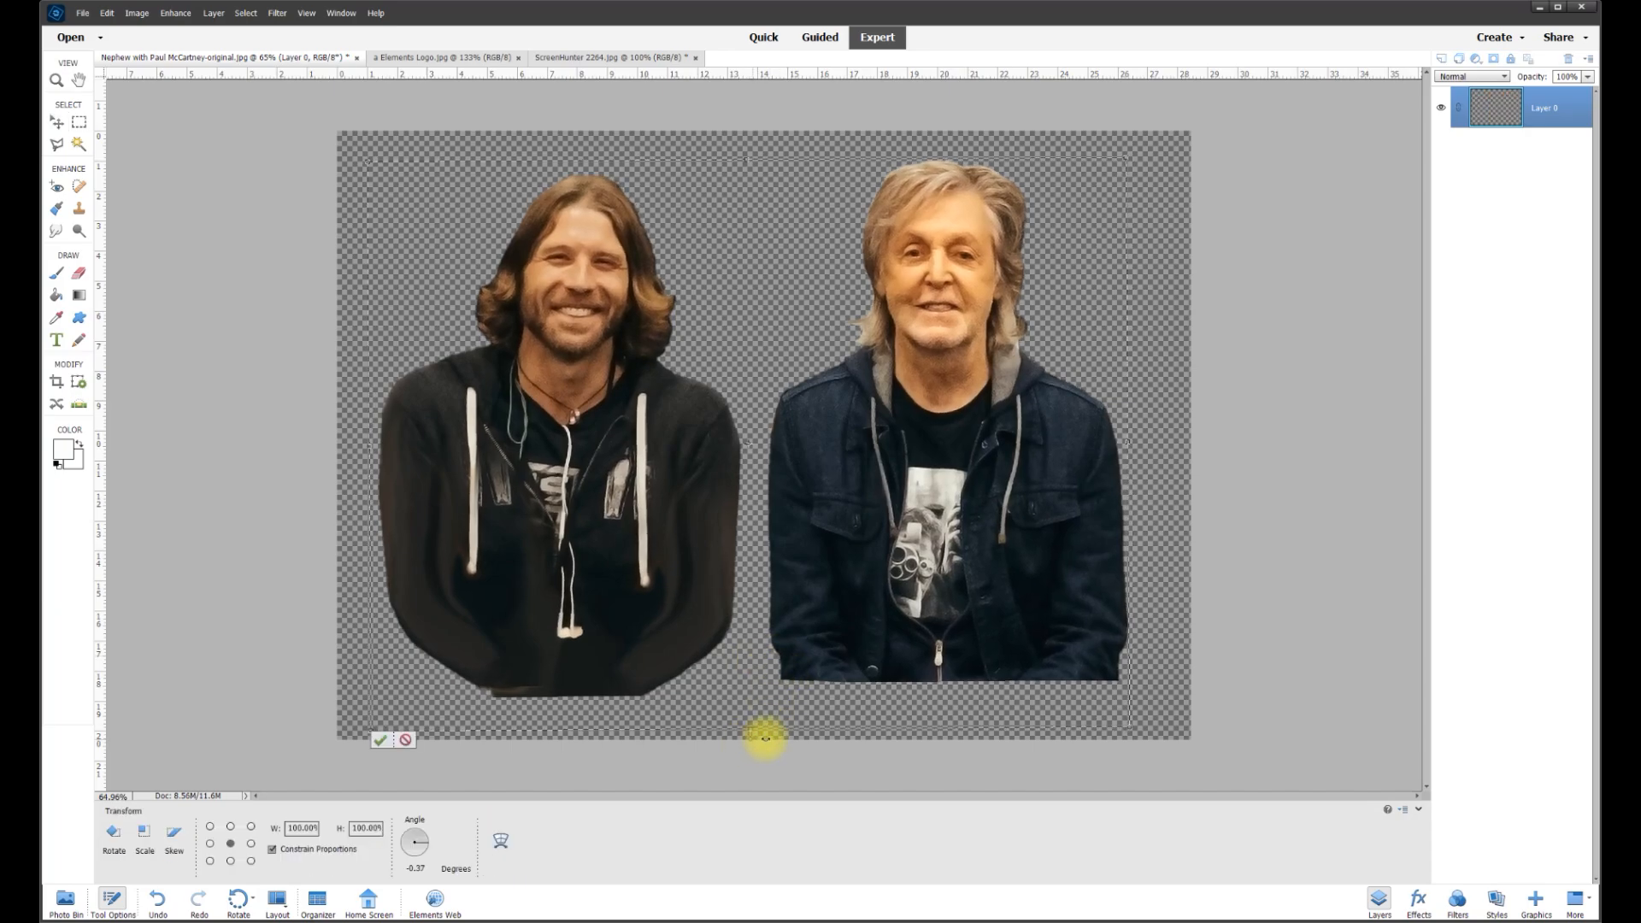
{"action": "double_click", "coordinate": [620, 483]}
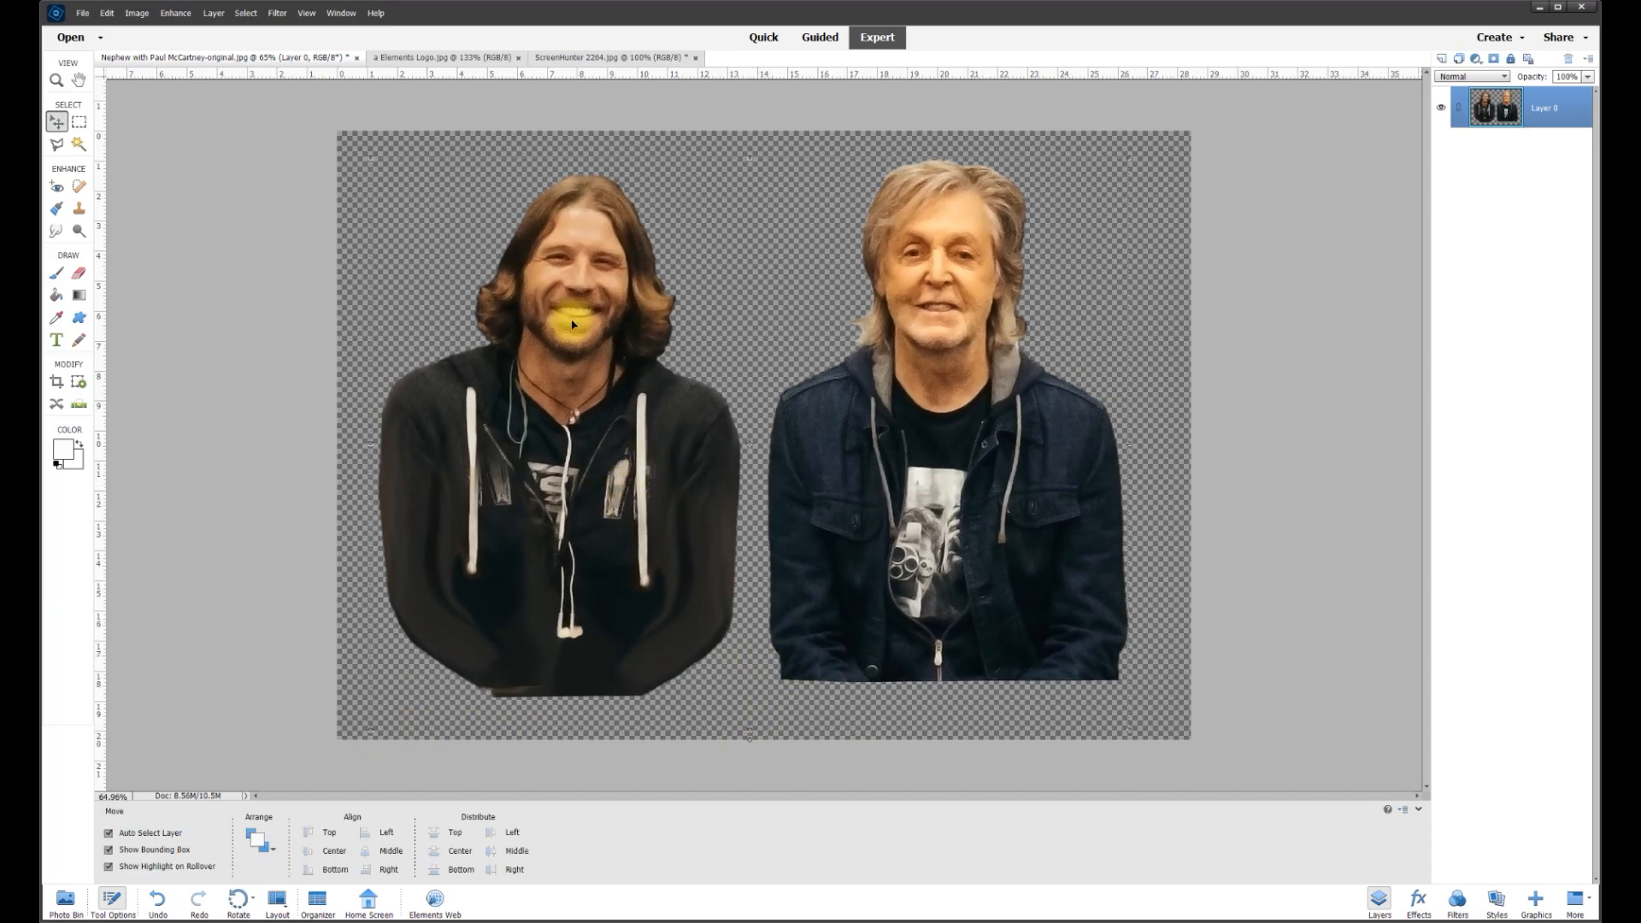
Select the bearded man with the Rectangular Marquee, cut him to his own layer, and check both layers by toggling their visibility
{"action": "left_click", "coordinate": [78, 125]}
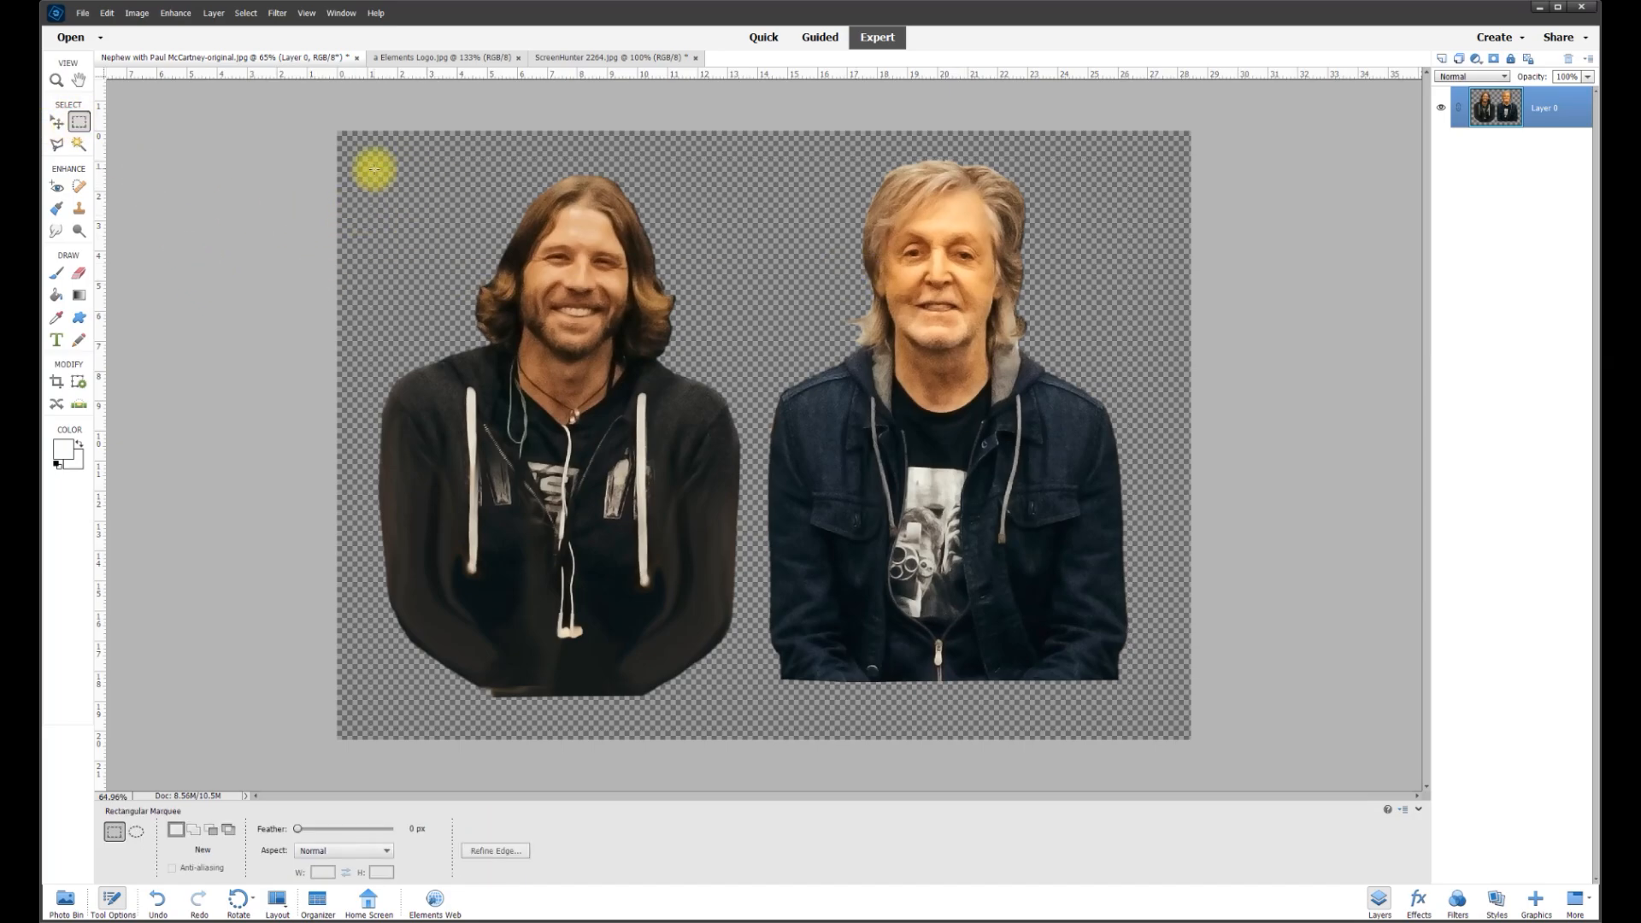
{"action": "left_click_drag", "start_coordinate": [356, 160], "coordinate": [752, 725]}
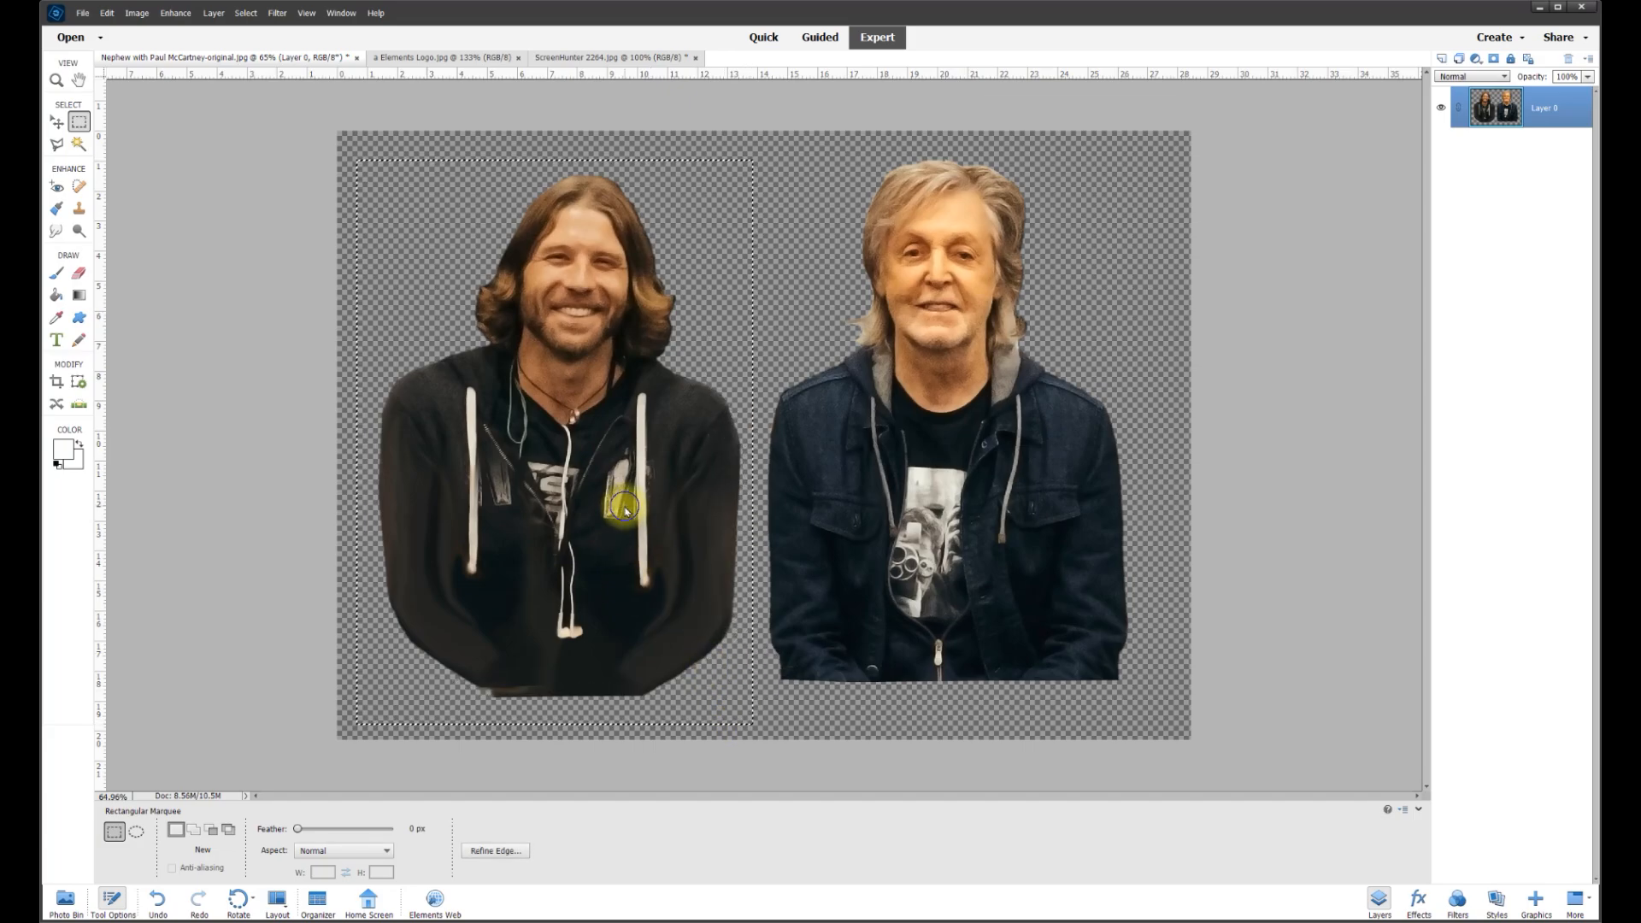
{"action": "right_click", "coordinate": [625, 506]}
{"action": "left_click", "coordinate": [726, 587]}
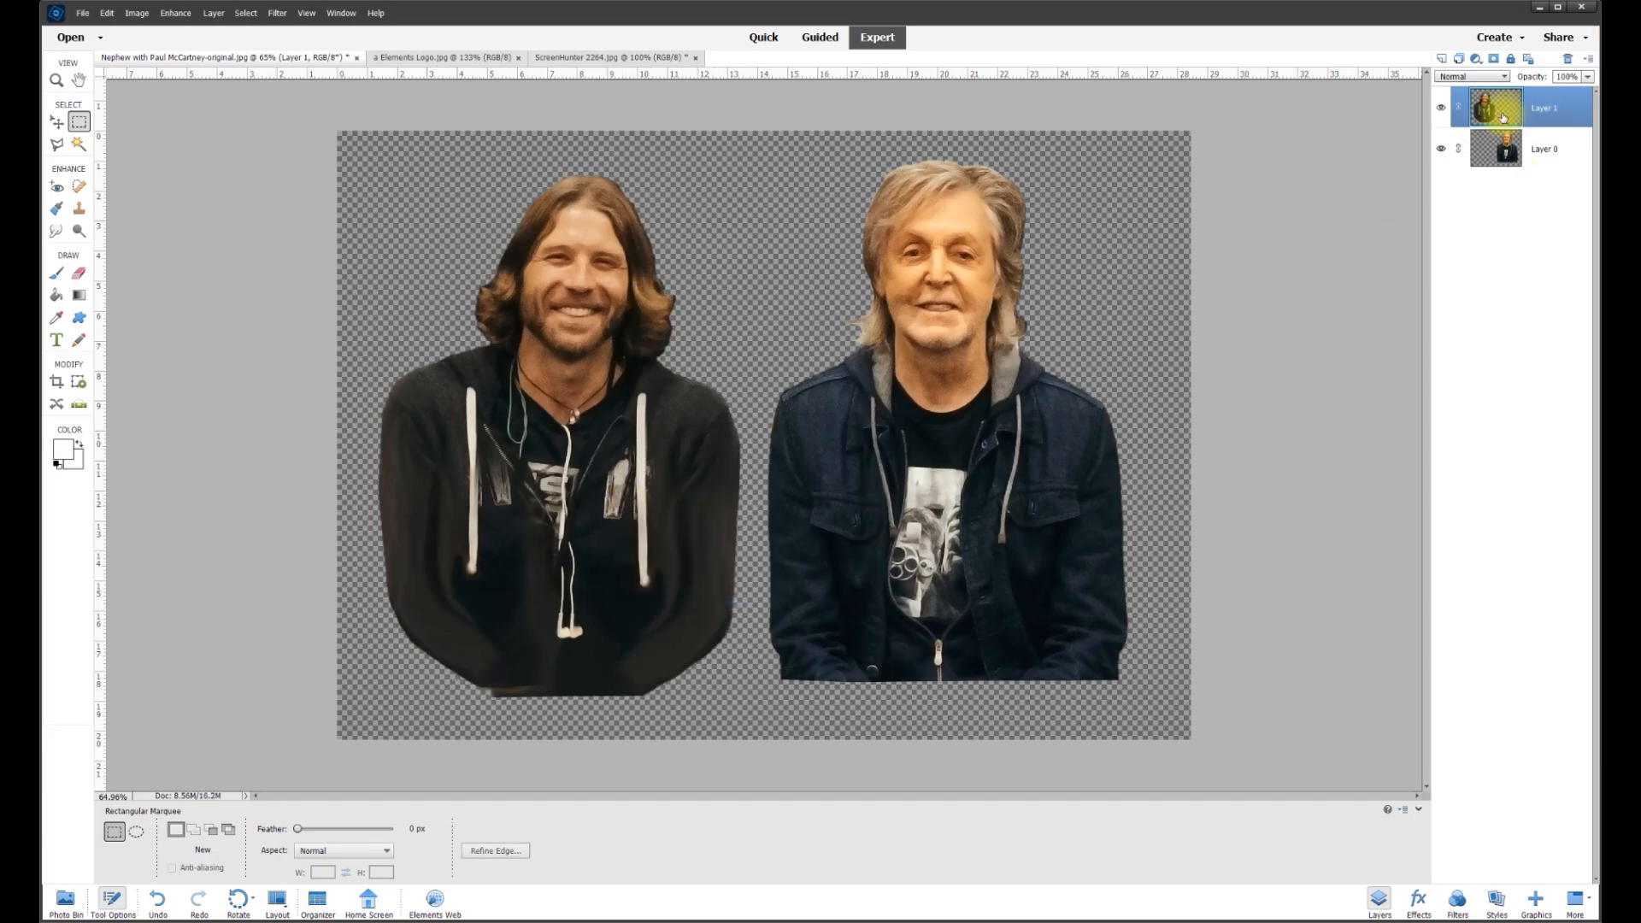
{"action": "left_click", "coordinate": [1439, 111]}
{"action": "left_click", "coordinate": [1440, 110]}
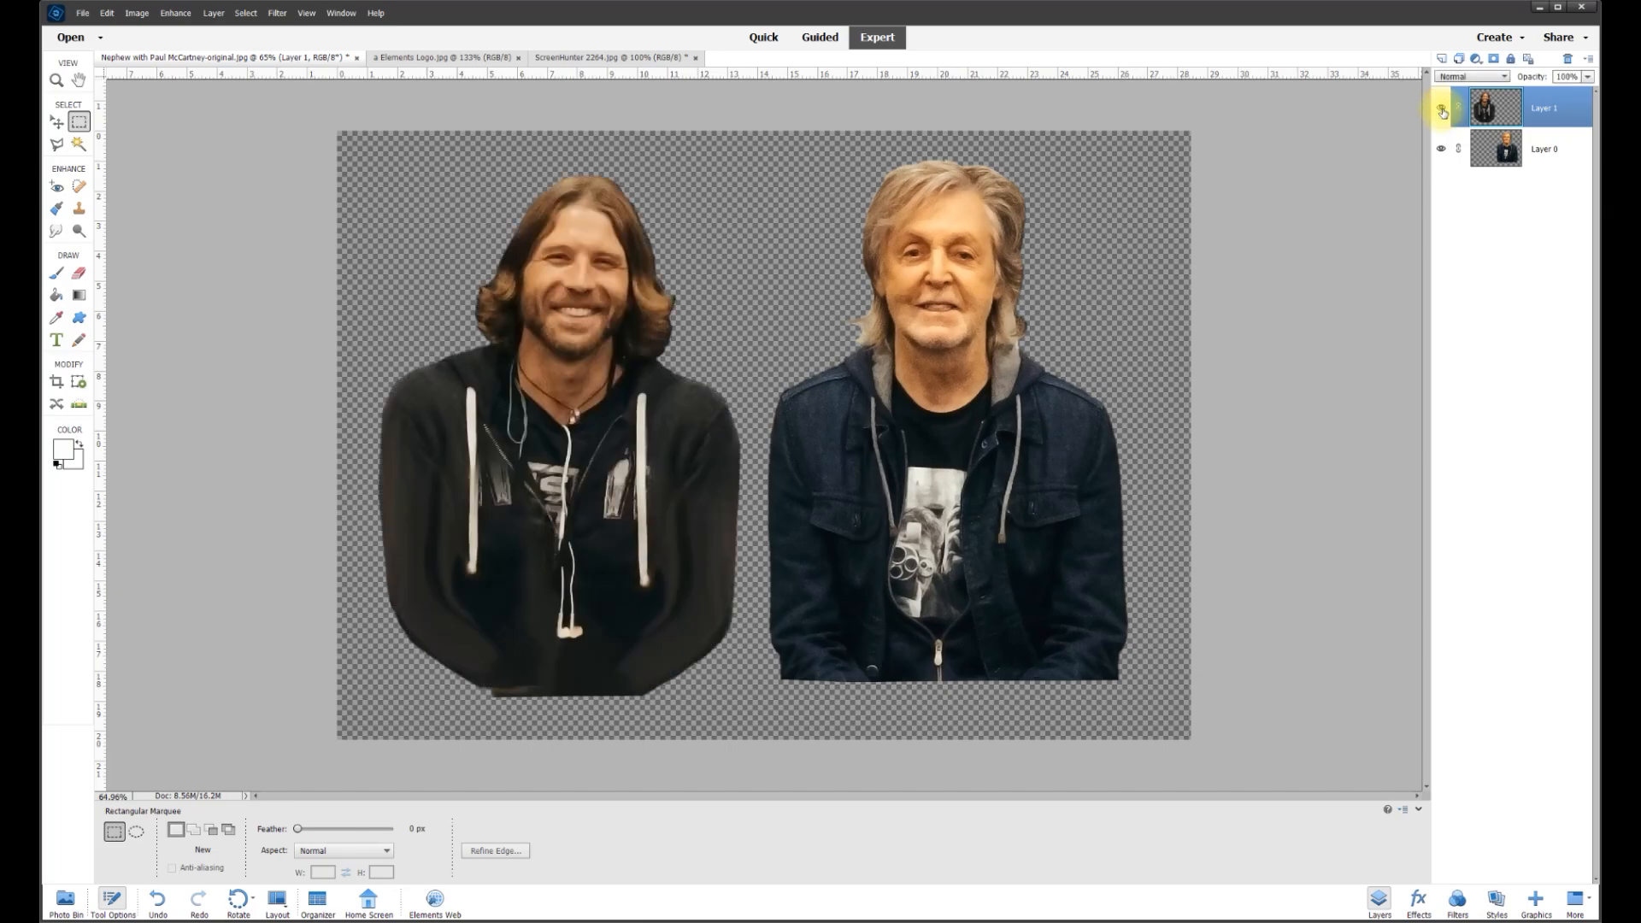
{"action": "left_click", "coordinate": [1441, 150]}
{"action": "left_click", "coordinate": [1441, 151]}
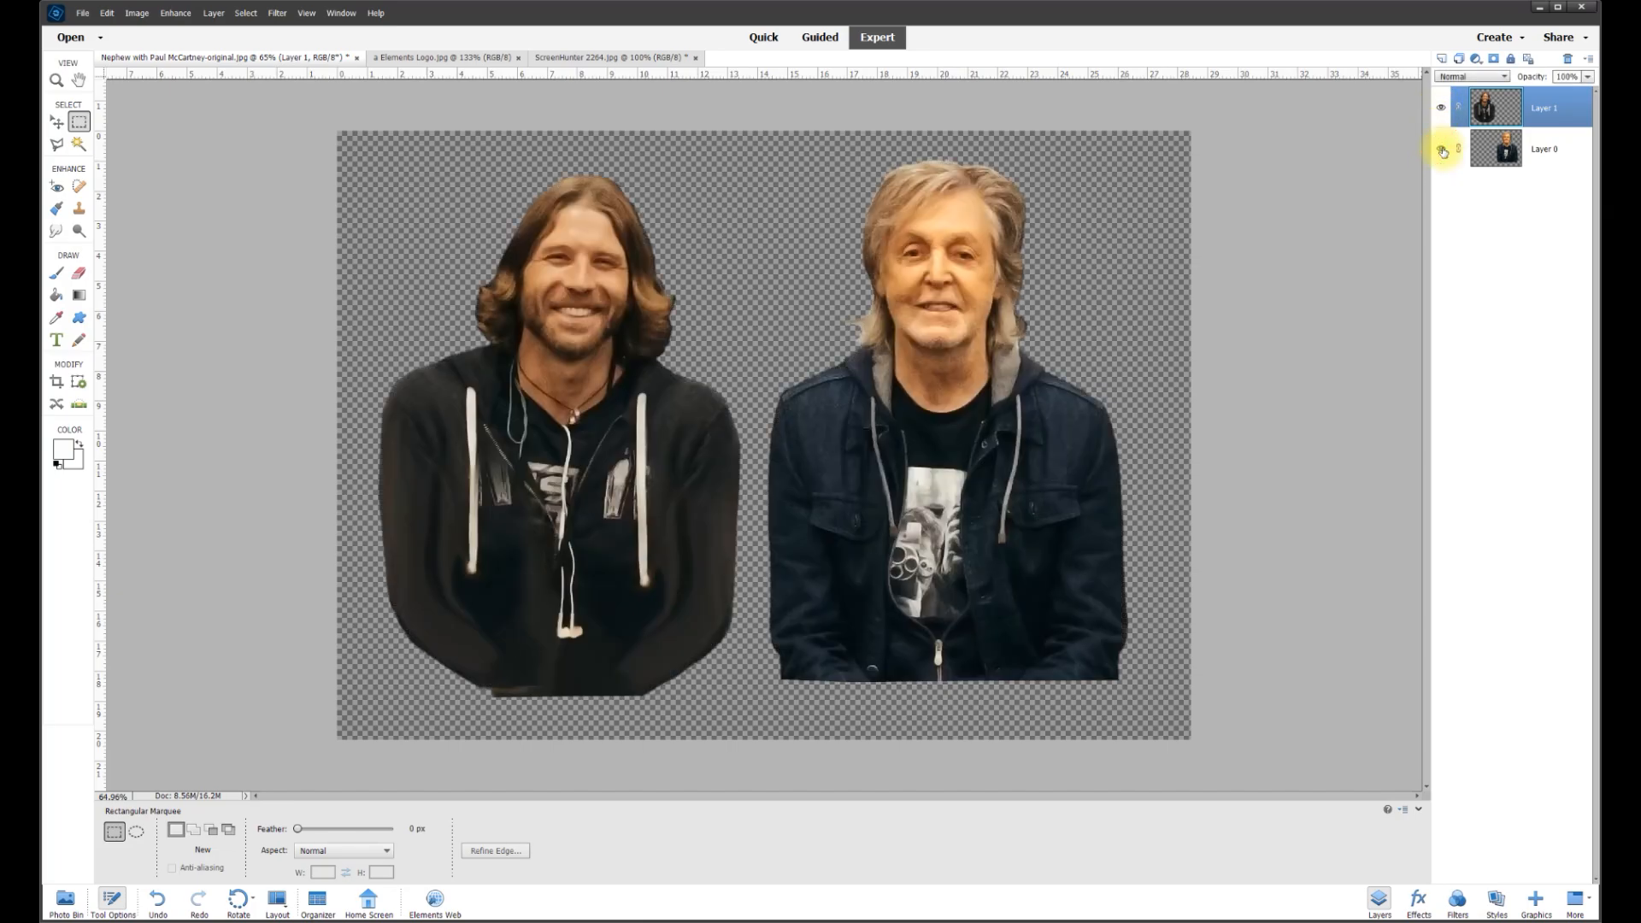
Move the bearded man's layer slightly down and closer to the grey-haired man
{"action": "scroll", "coordinate": [1015, 311], "scroll_direction": "down", "scroll_amount": 3}
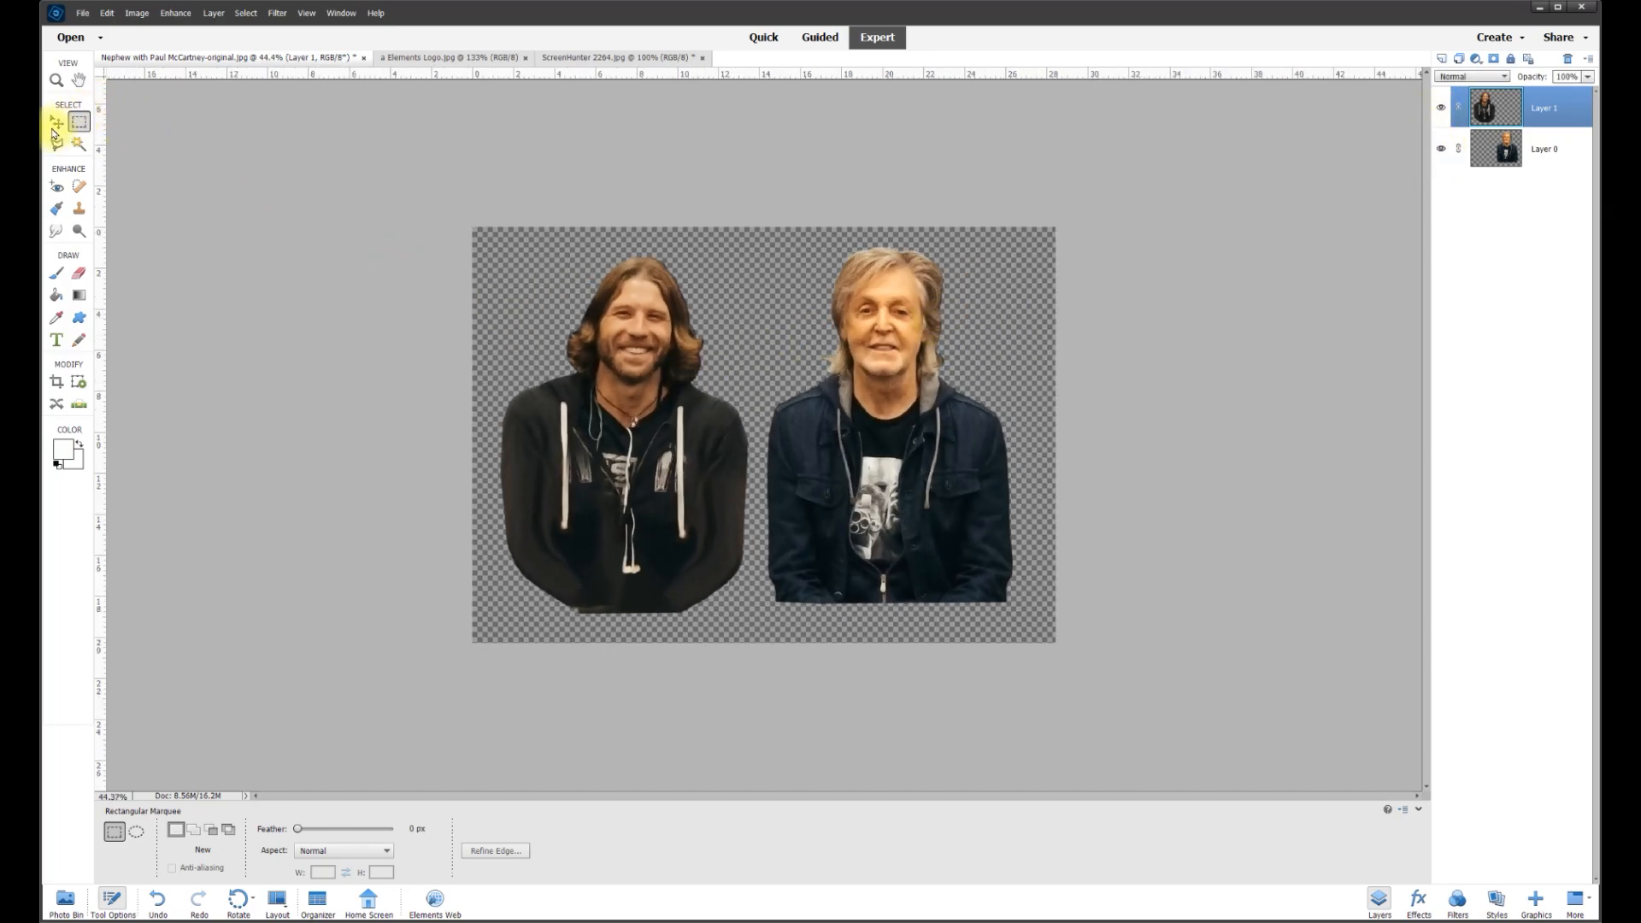
{"action": "left_click", "coordinate": [55, 125]}
{"action": "left_click_drag", "start_coordinate": [630, 350], "coordinate": [643, 360]}
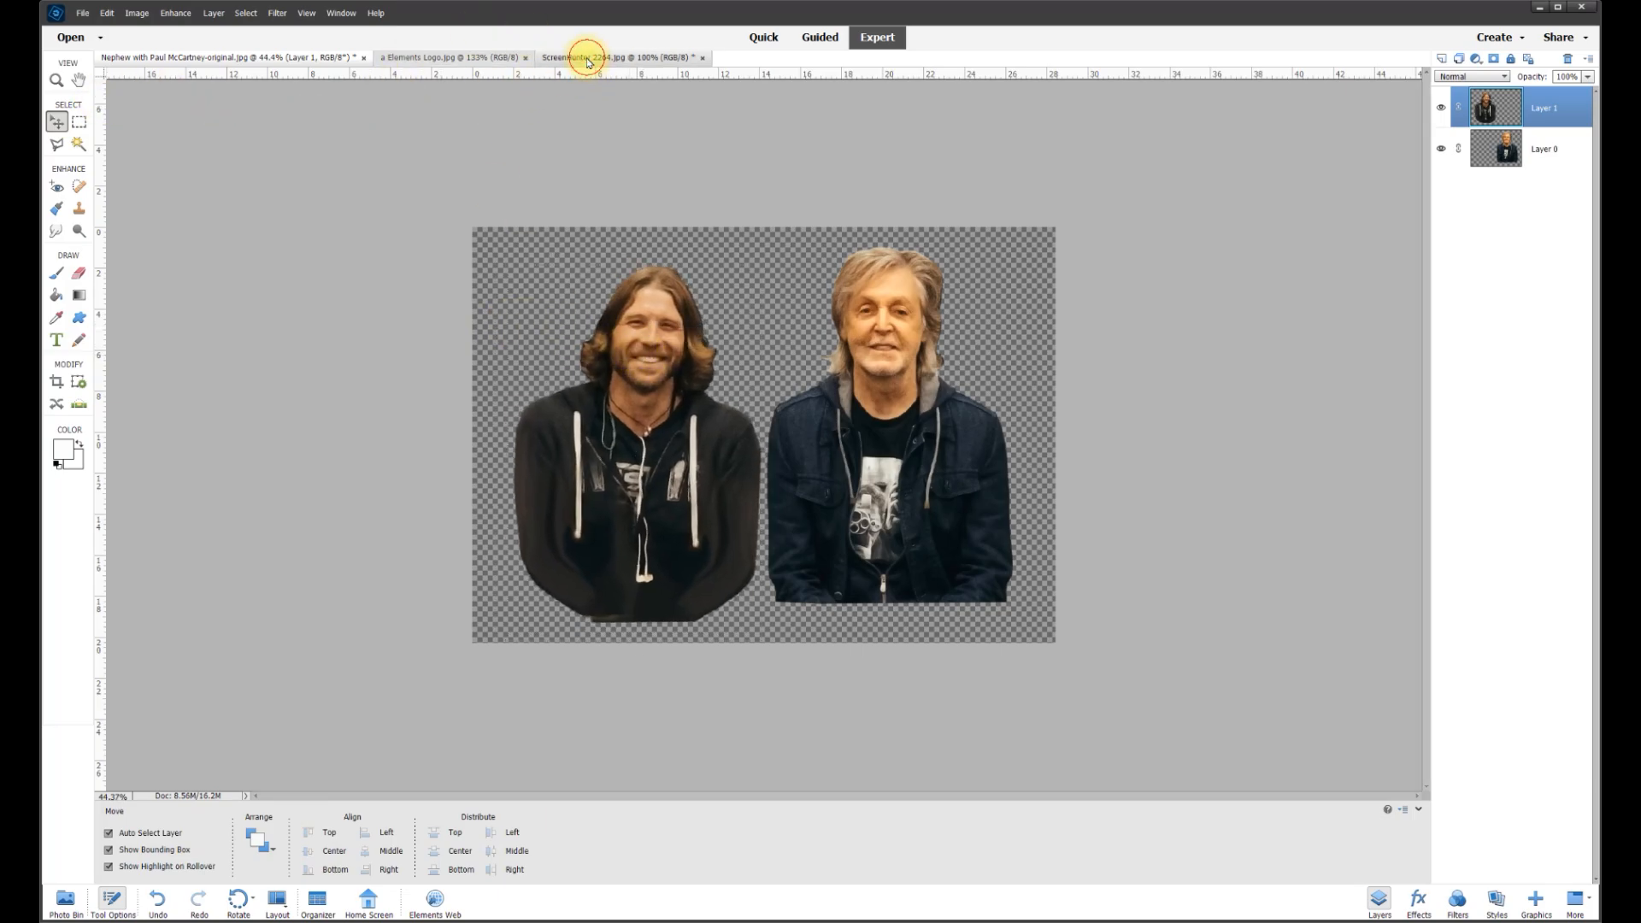
Select both men's layers and transfer them together into the ScreenHunter 2264.jpg spotlight stage document
{"action": "left_click", "coordinate": [586, 58]}
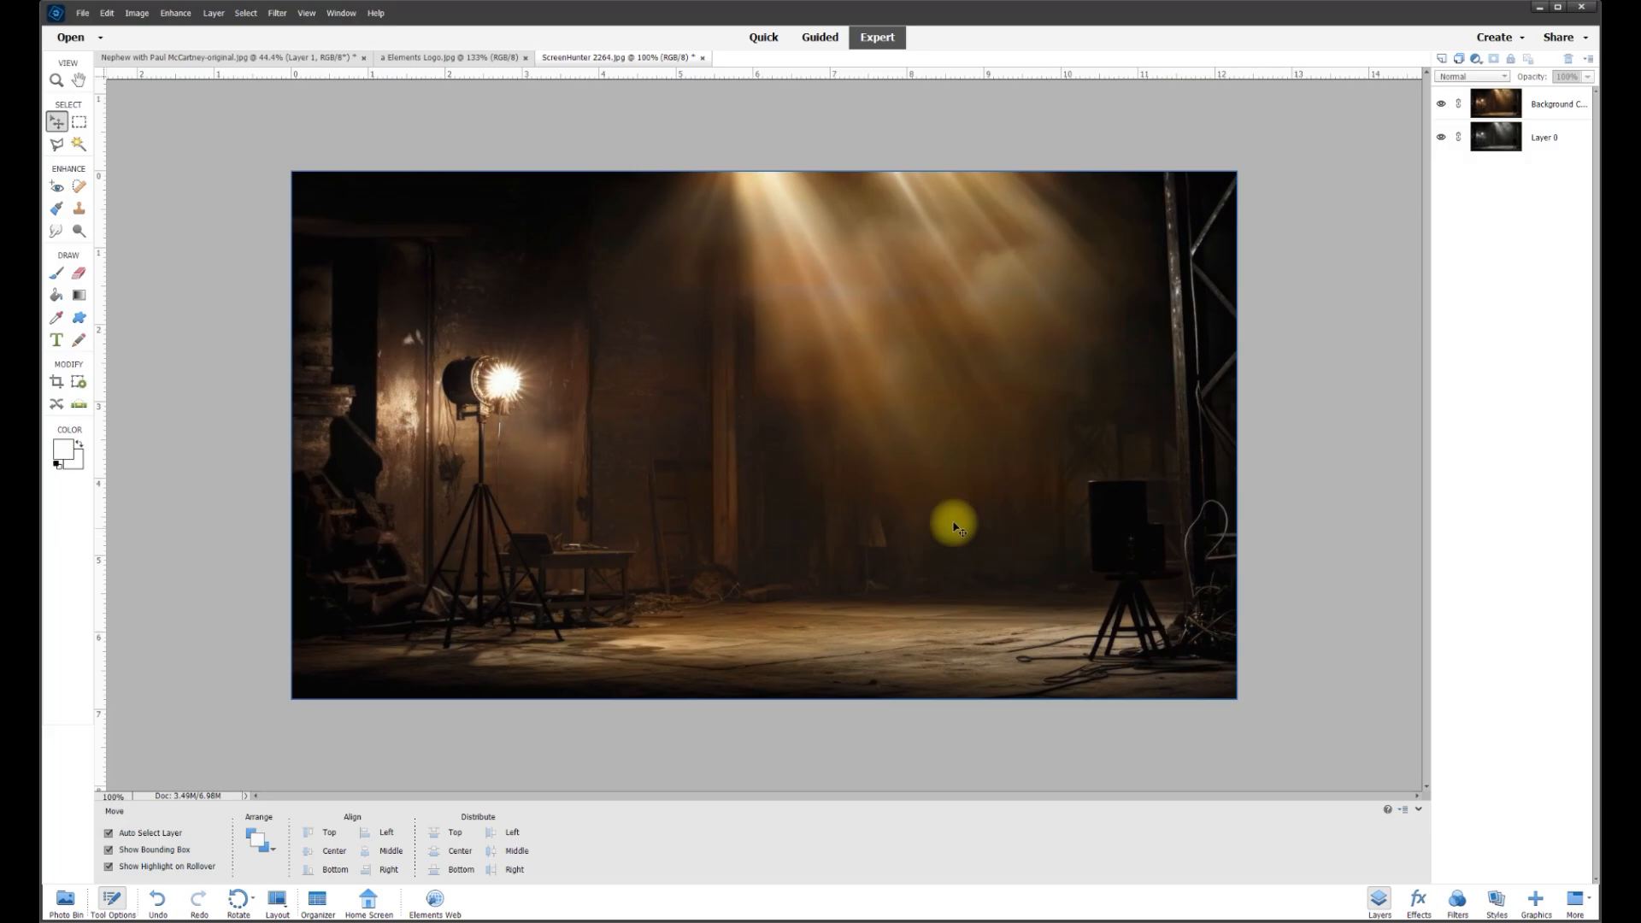
{"action": "left_click", "coordinate": [260, 59]}
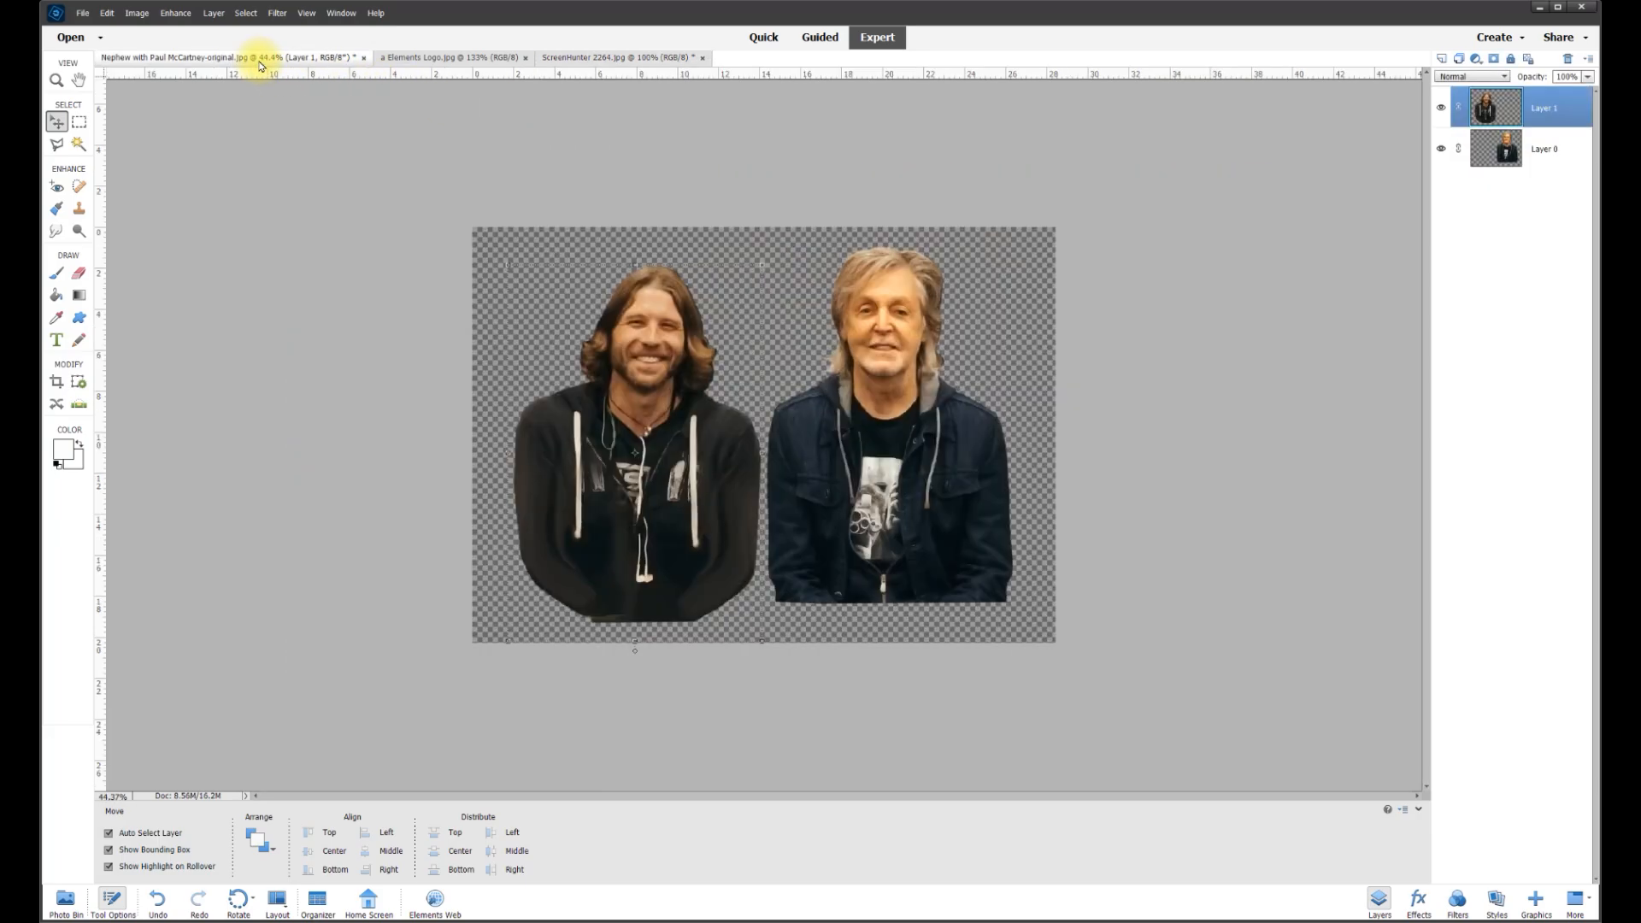
{"action": "left_click", "coordinate": [893, 335]}
{"action": "left_click", "coordinate": [667, 359], "text": "shift"}
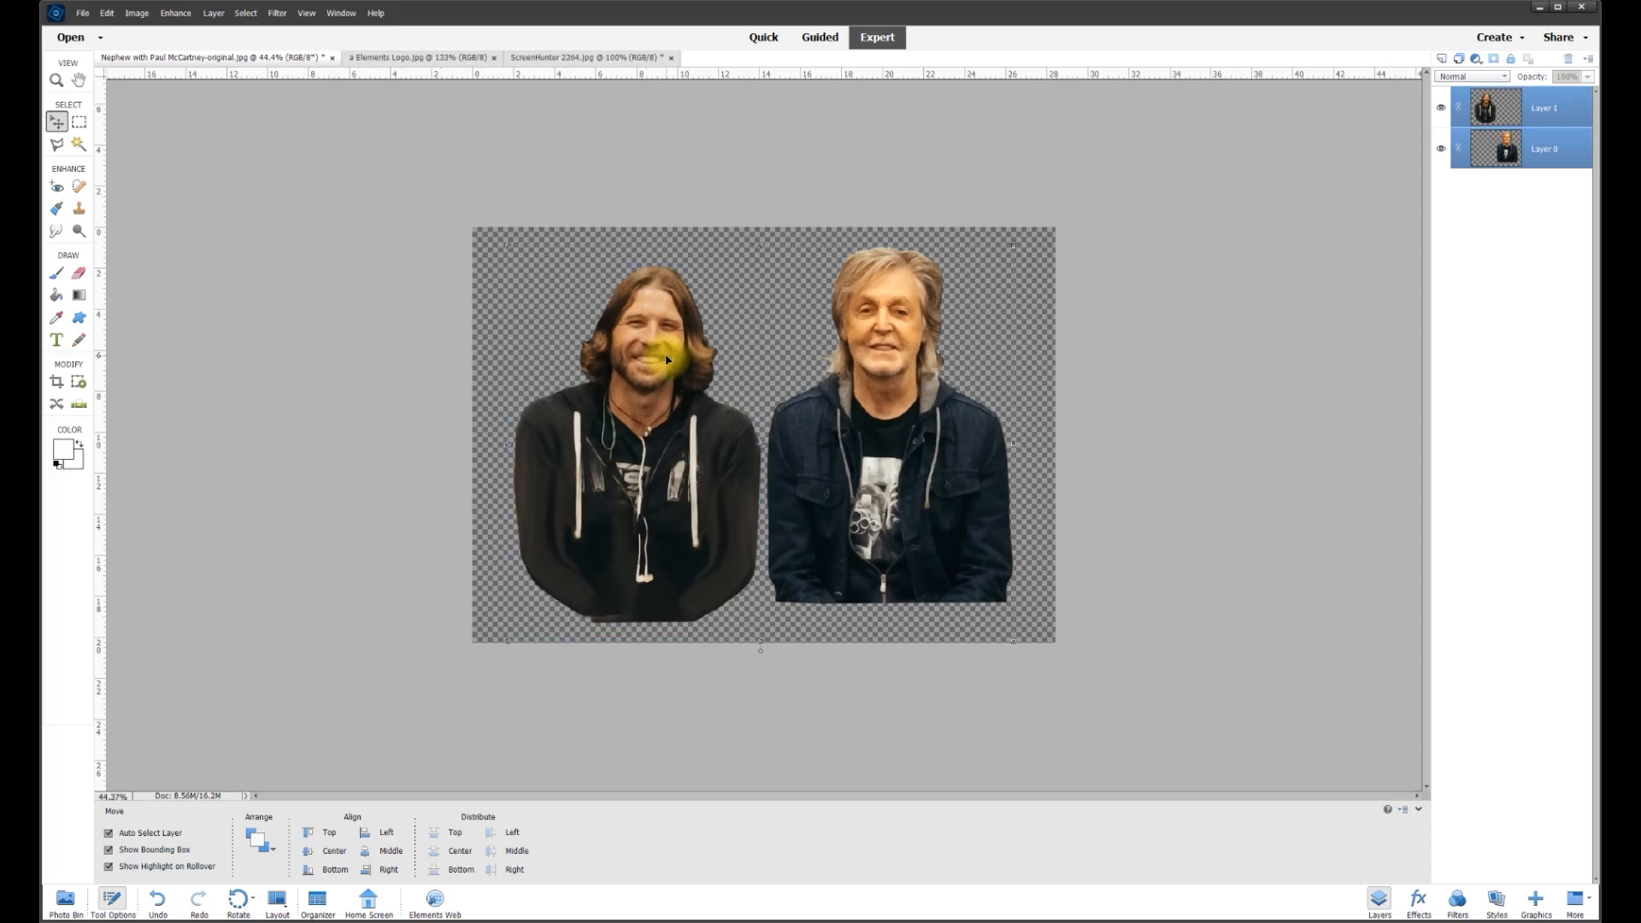
{"action": "left_click_drag", "start_coordinate": [661, 336], "coordinate": [632, 157]}
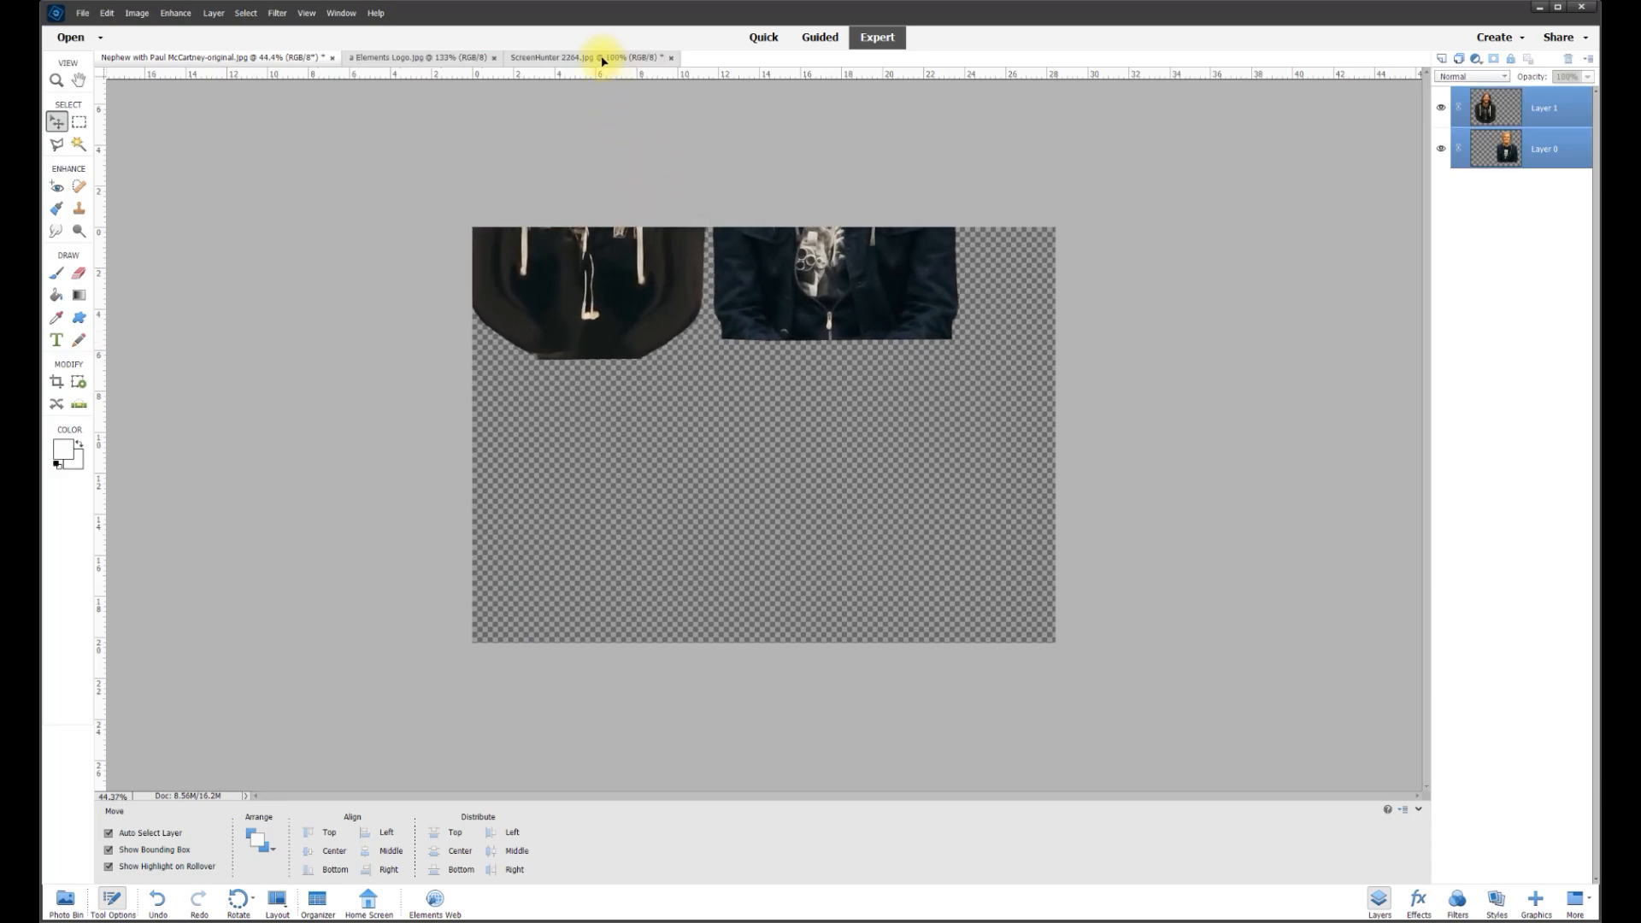
{"action": "left_click", "coordinate": [601, 58]}
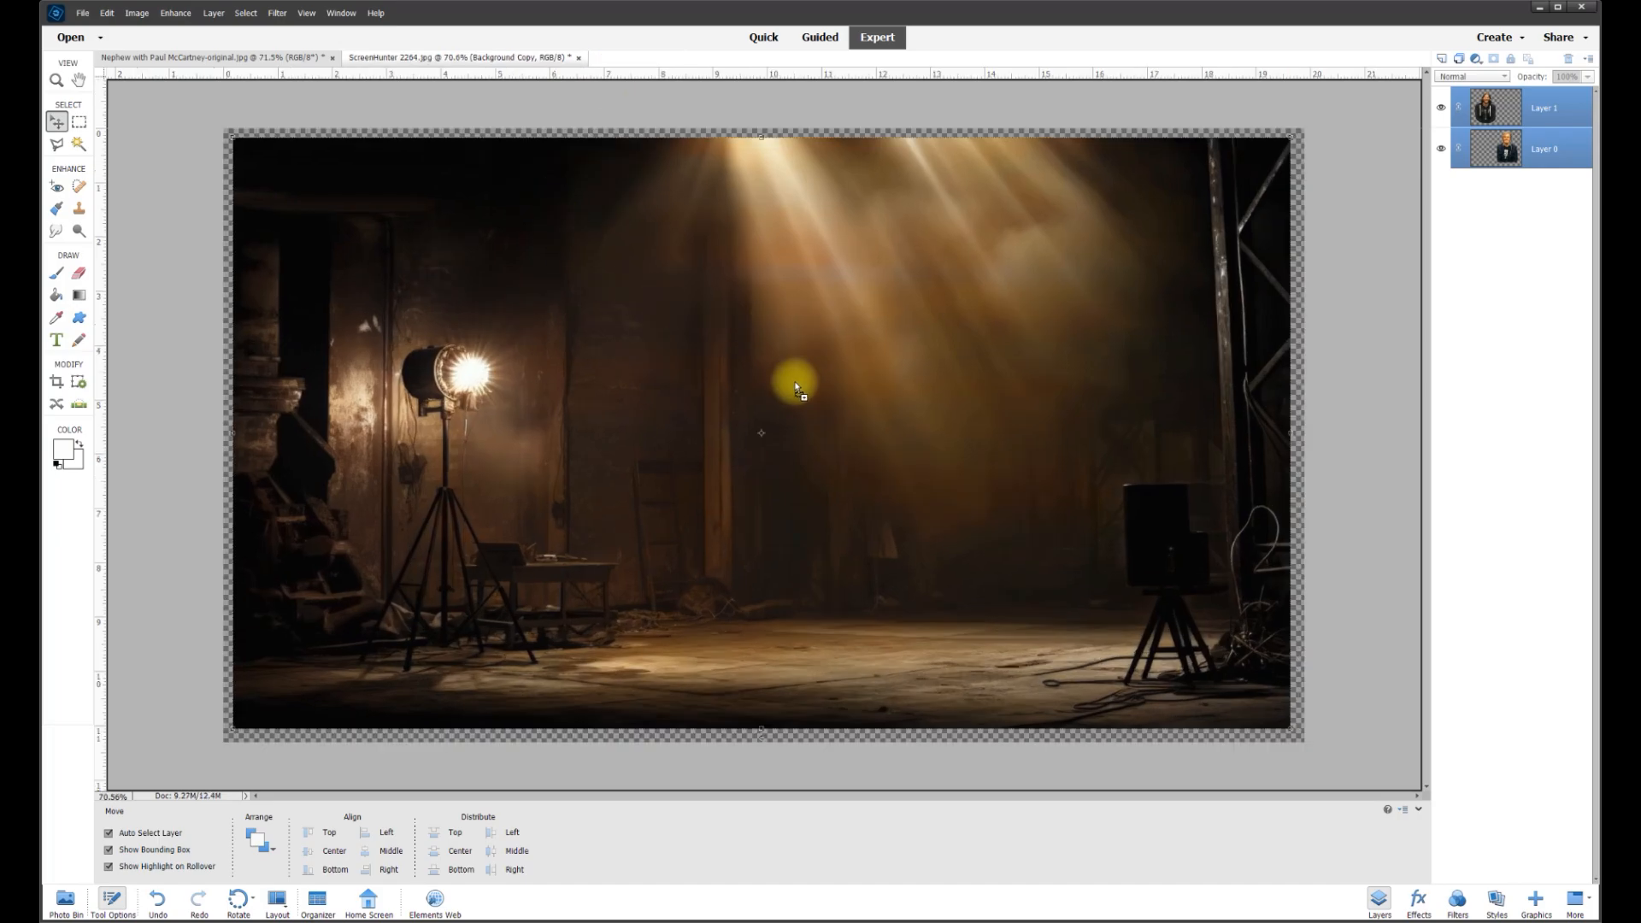
{"action": "left_click_drag", "start_coordinate": [795, 389], "coordinate": [971, 245]}
Scale both men down together slightly and lower them to the bottom edge of the stage background
{"action": "key", "text": "ctrl+minus"}
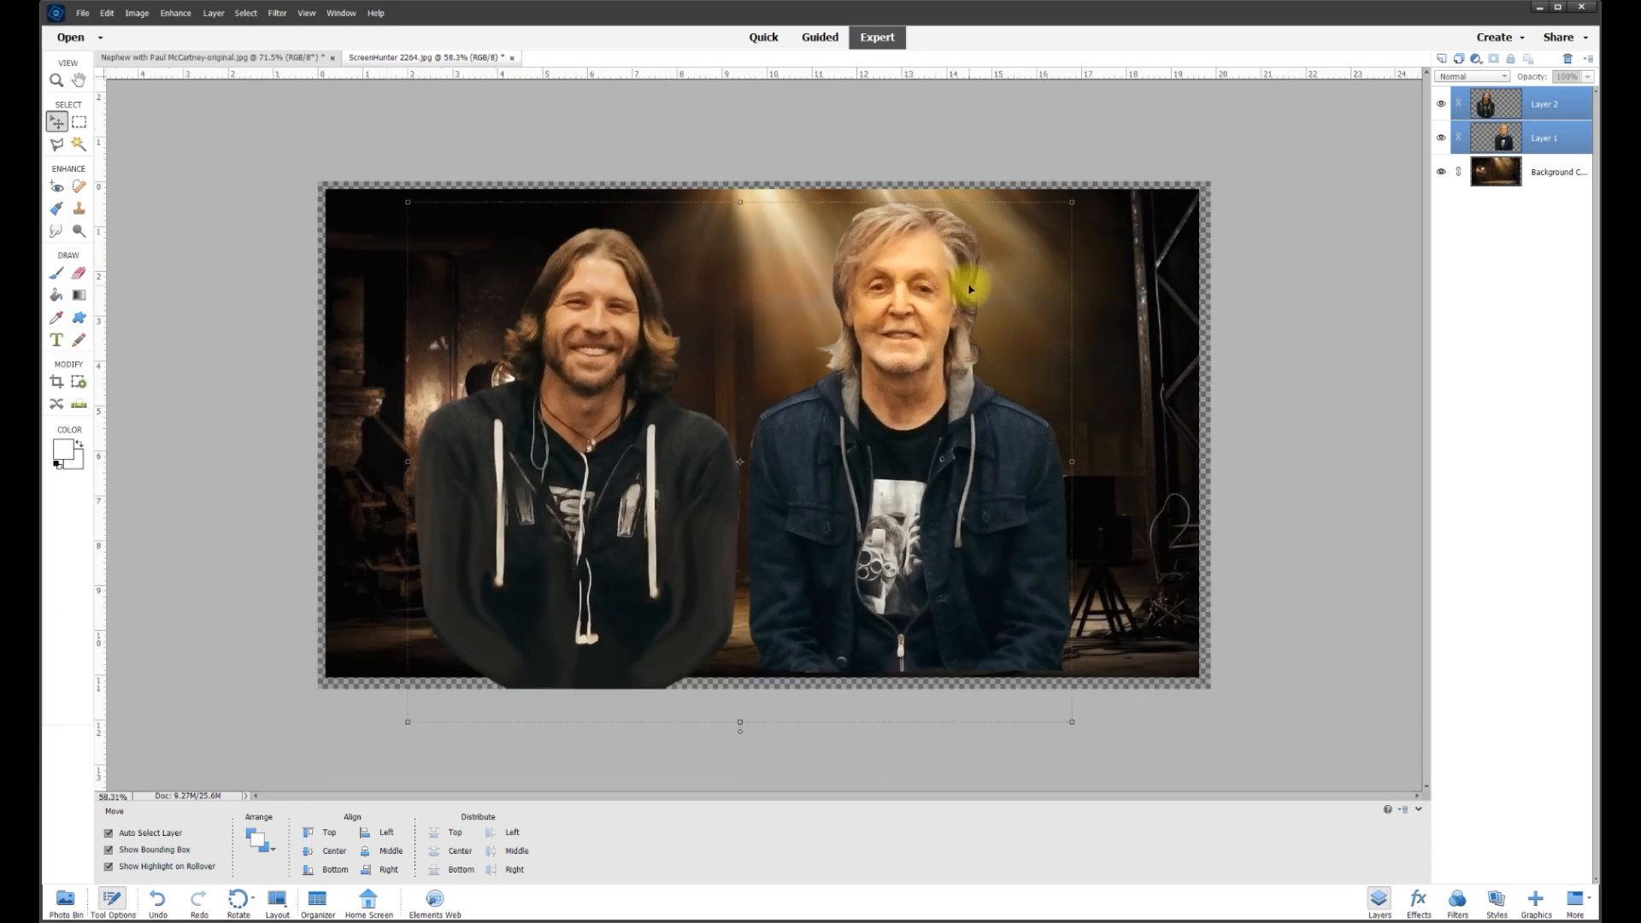
{"action": "left_click_drag", "start_coordinate": [1071, 202], "coordinate": [1031, 236]}
{"action": "left_click_drag", "start_coordinate": [952, 319], "coordinate": [949, 399]}
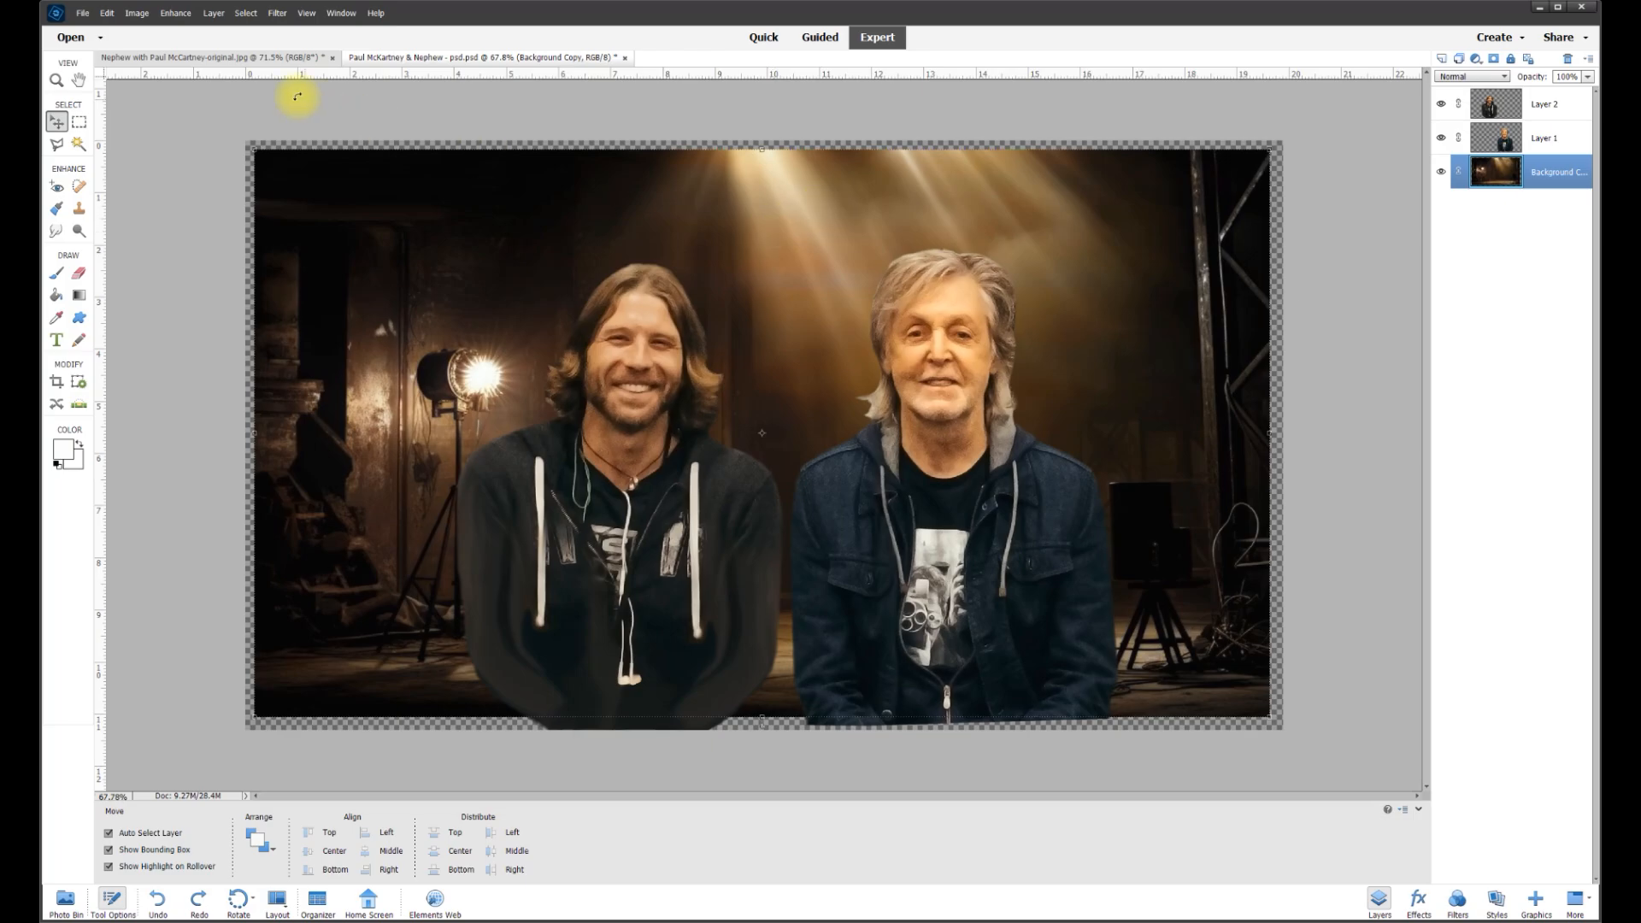
Apply Auto Color Correction to the stage background layer and fine-tune its colour with a slight Hue/Saturation adjustment
{"action": "left_click", "coordinate": [175, 13]}
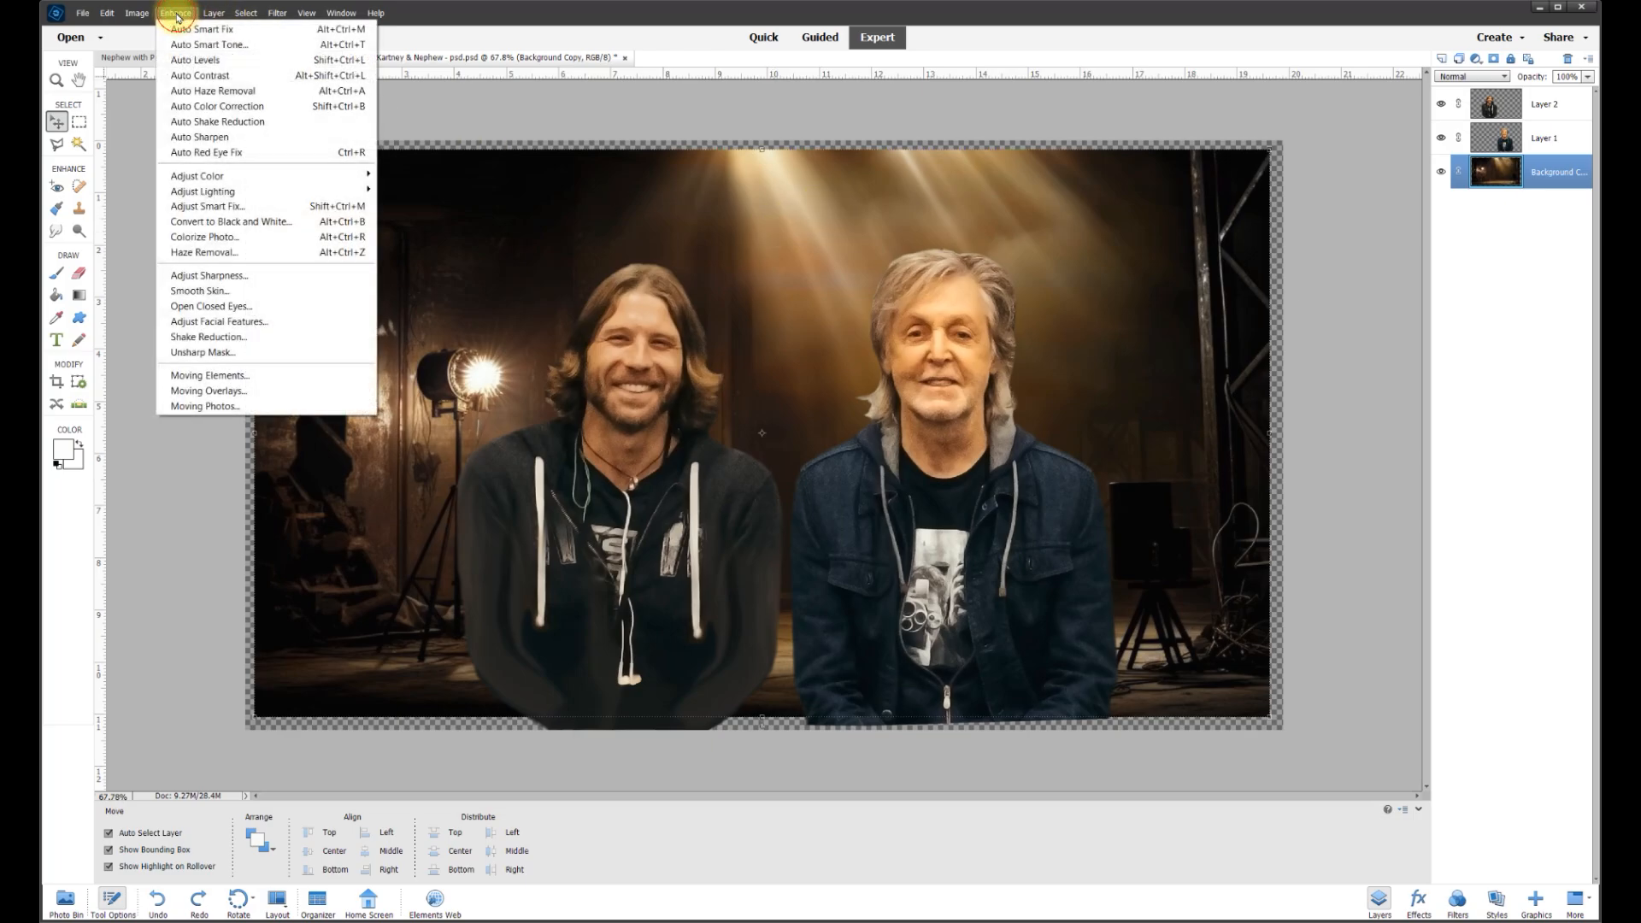
{"action": "left_click", "coordinate": [180, 106]}
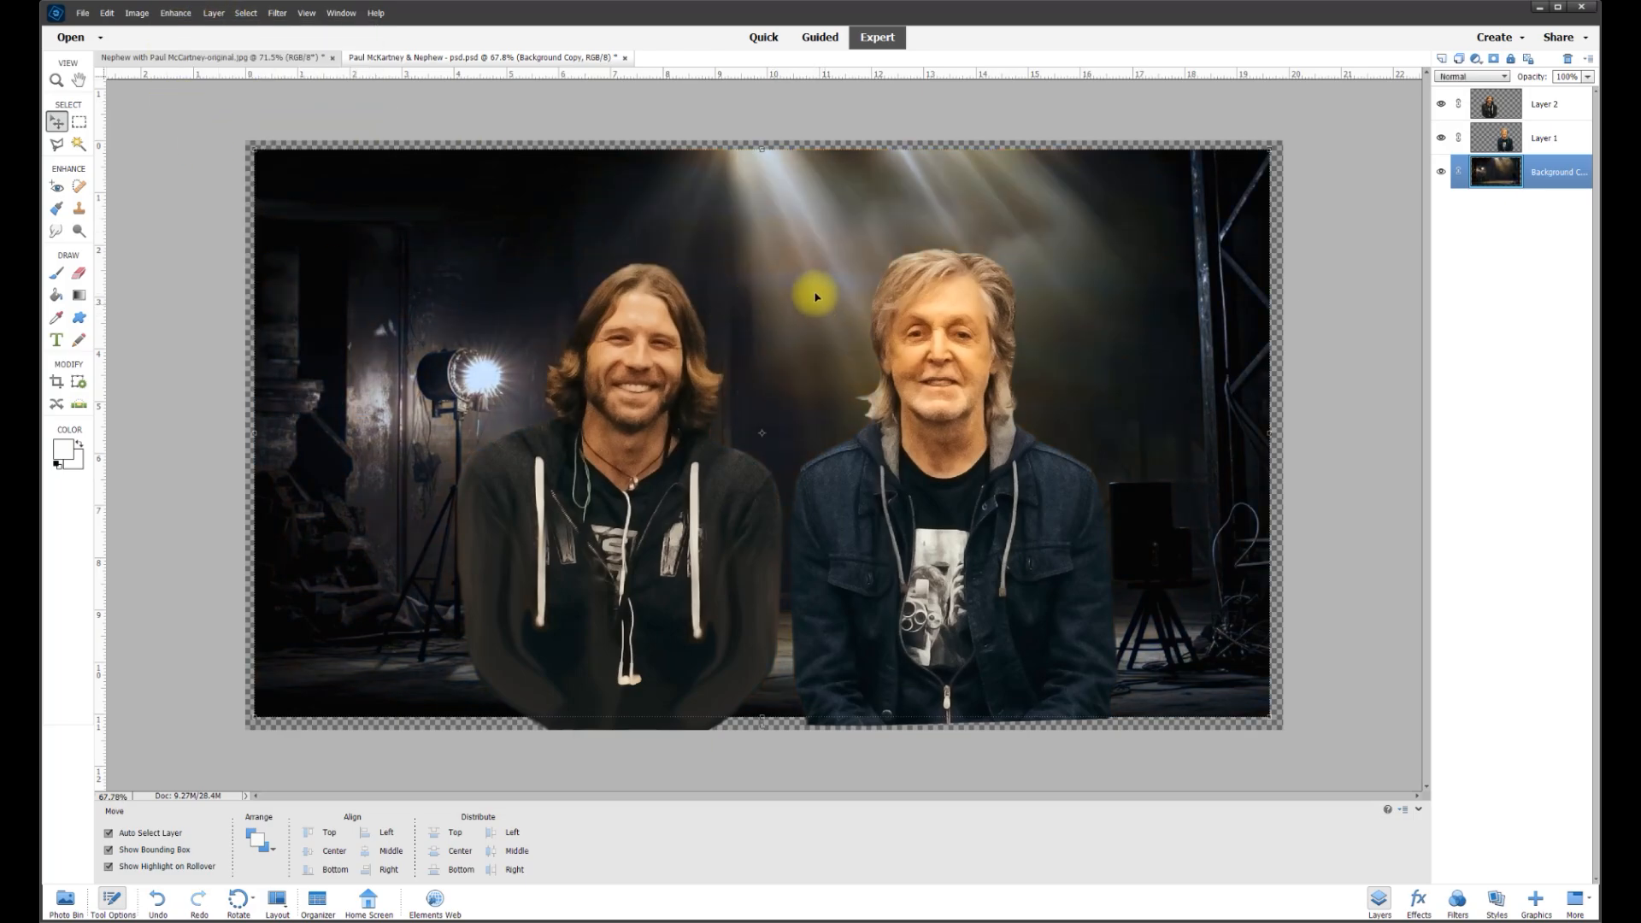
{"action": "left_click", "coordinate": [175, 13]}
{"action": "mouse_move", "coordinate": [197, 176]}
{"action": "left_click", "coordinate": [418, 190]}
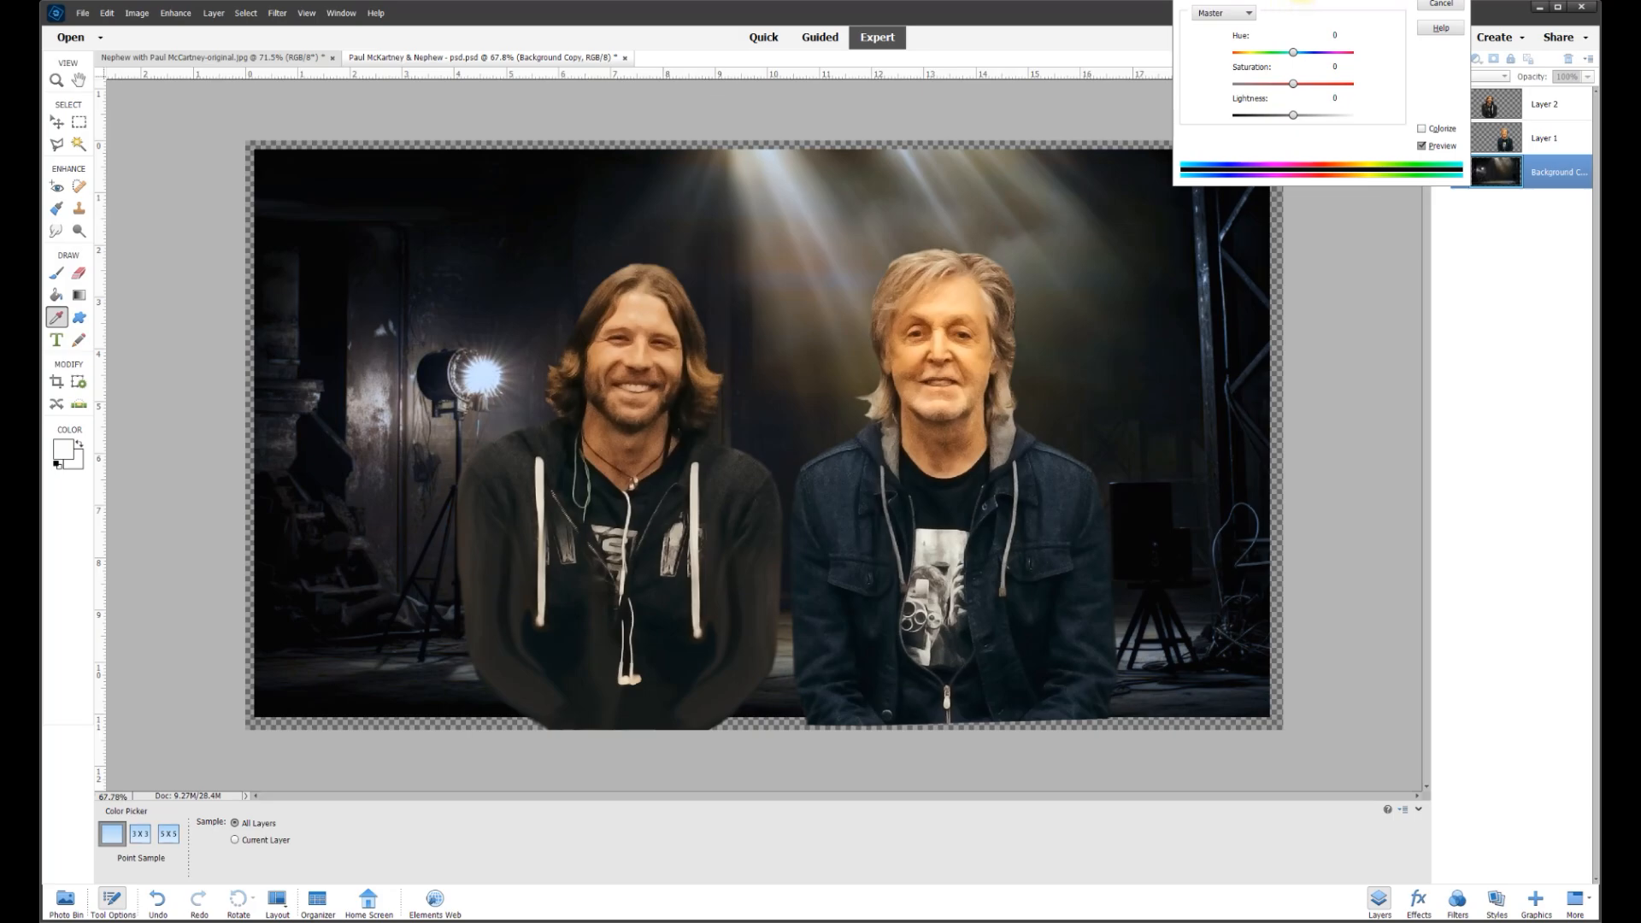
{"action": "left_click_drag", "start_coordinate": [1320, 0], "coordinate": [1281, 70]}
{"action": "mouse_move", "coordinate": [1255, 193]}
{"action": "left_mouse_down"}
{"action": "mouse_move", "coordinate": [1206, 196]}
{"action": "mouse_move", "coordinate": [1310, 187]}
{"action": "mouse_move", "coordinate": [1260, 192]}
{"action": "left_mouse_up"}
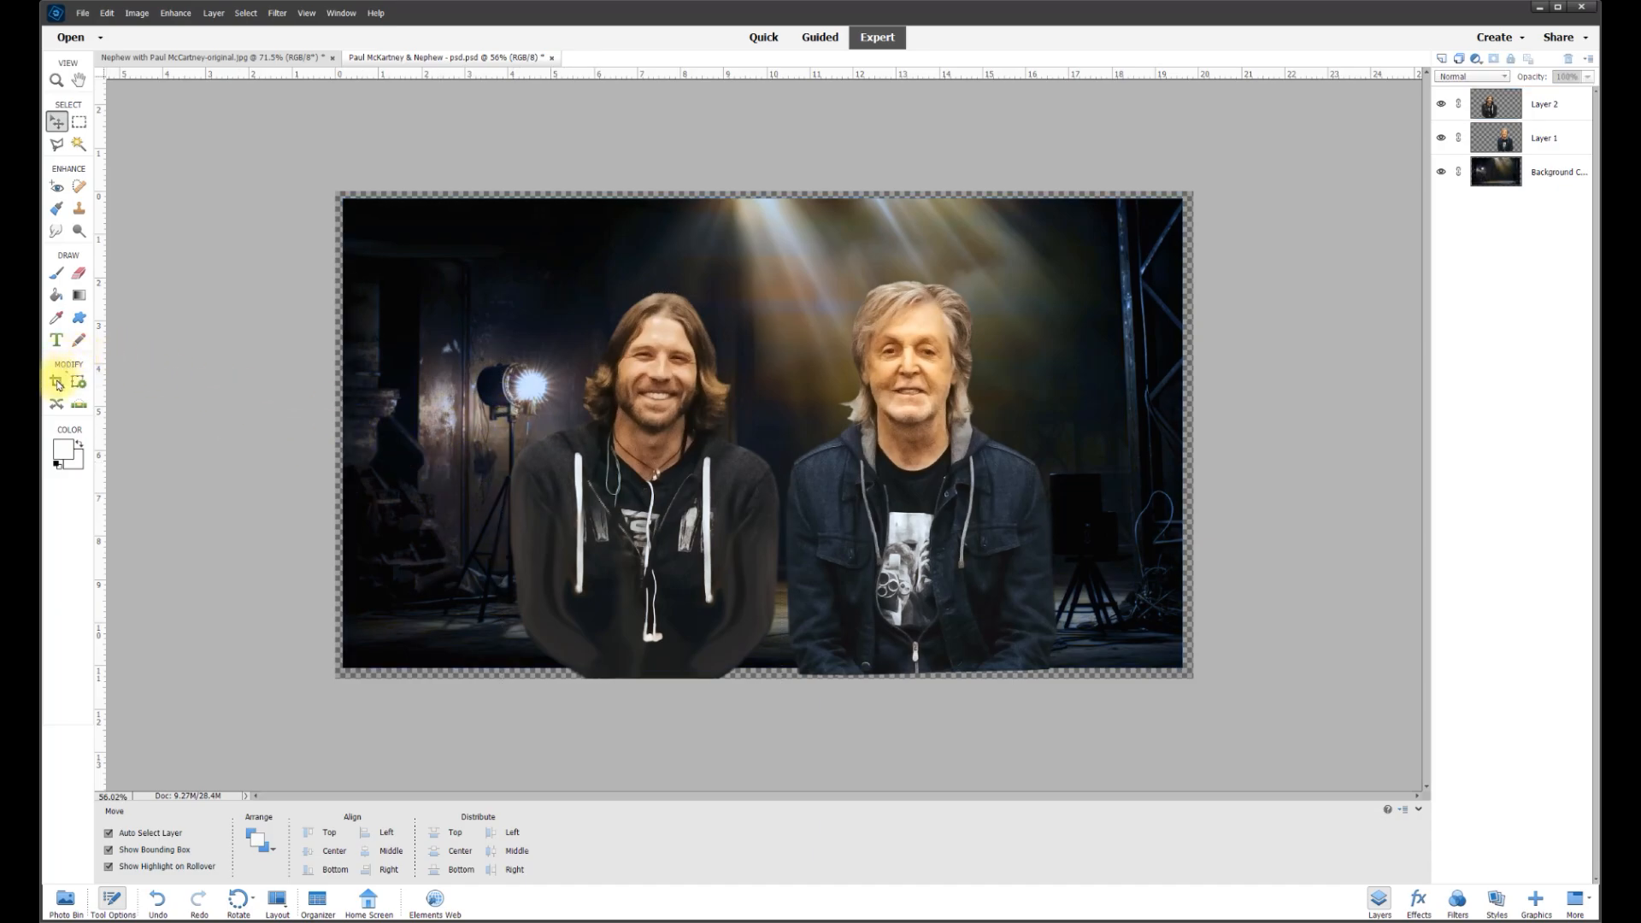
Crop the composite inside the transparent border, trimming the stage edges while keeping both men and the spotlight in frame
{"action": "left_click", "coordinate": [57, 383]}
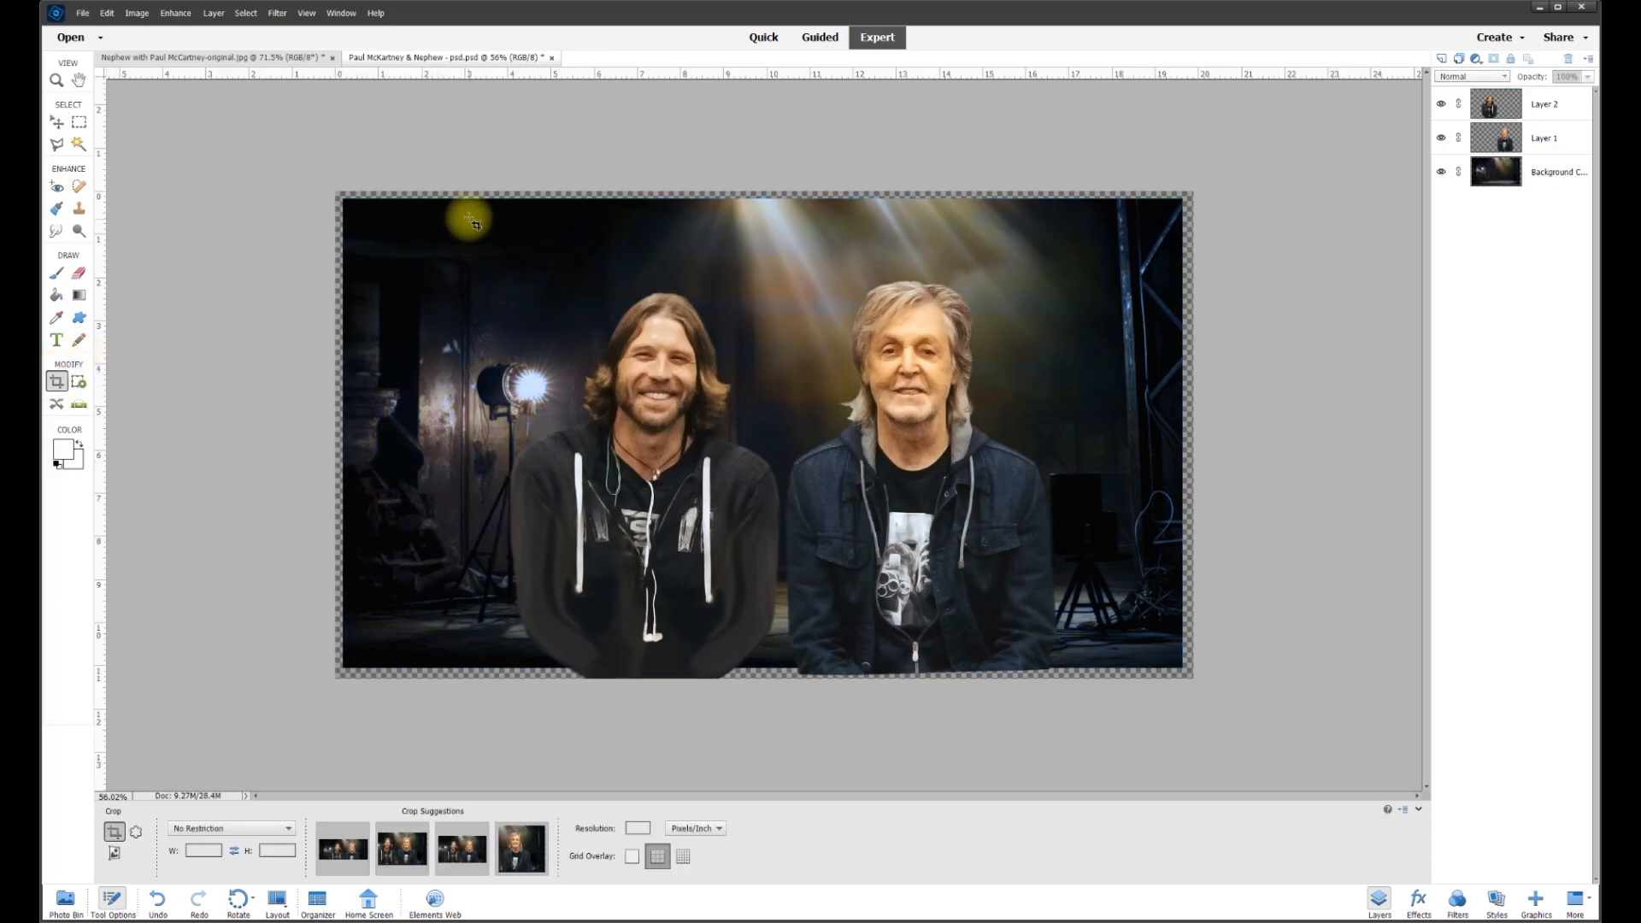
{"action": "mouse_move", "coordinate": [464, 207]}
{"action": "left_mouse_down"}
{"action": "mouse_move", "coordinate": [714, 476]}
{"action": "mouse_move", "coordinate": [1066, 661]}
{"action": "mouse_move", "coordinate": [1124, 663]}
{"action": "left_mouse_up"}
{"action": "left_click", "coordinate": [1110, 659]}
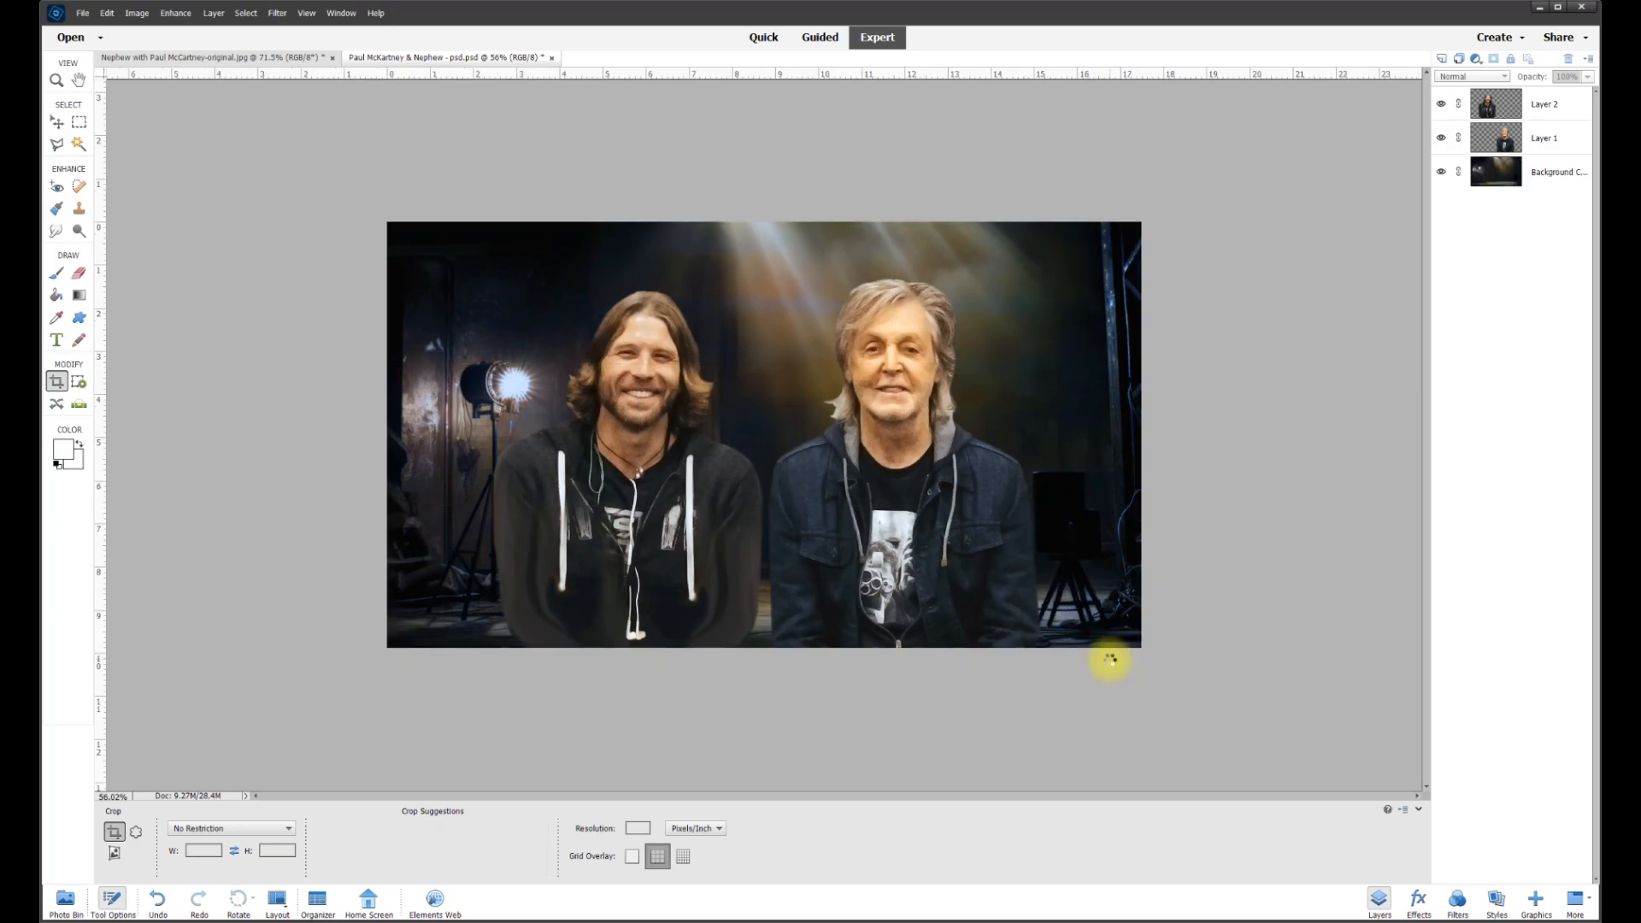
{"action": "scroll", "coordinate": [1017, 611], "scroll_direction": "down", "scroll_amount": 1}
{"action": "scroll", "coordinate": [1017, 606], "scroll_direction": "up", "scroll_amount": 3}
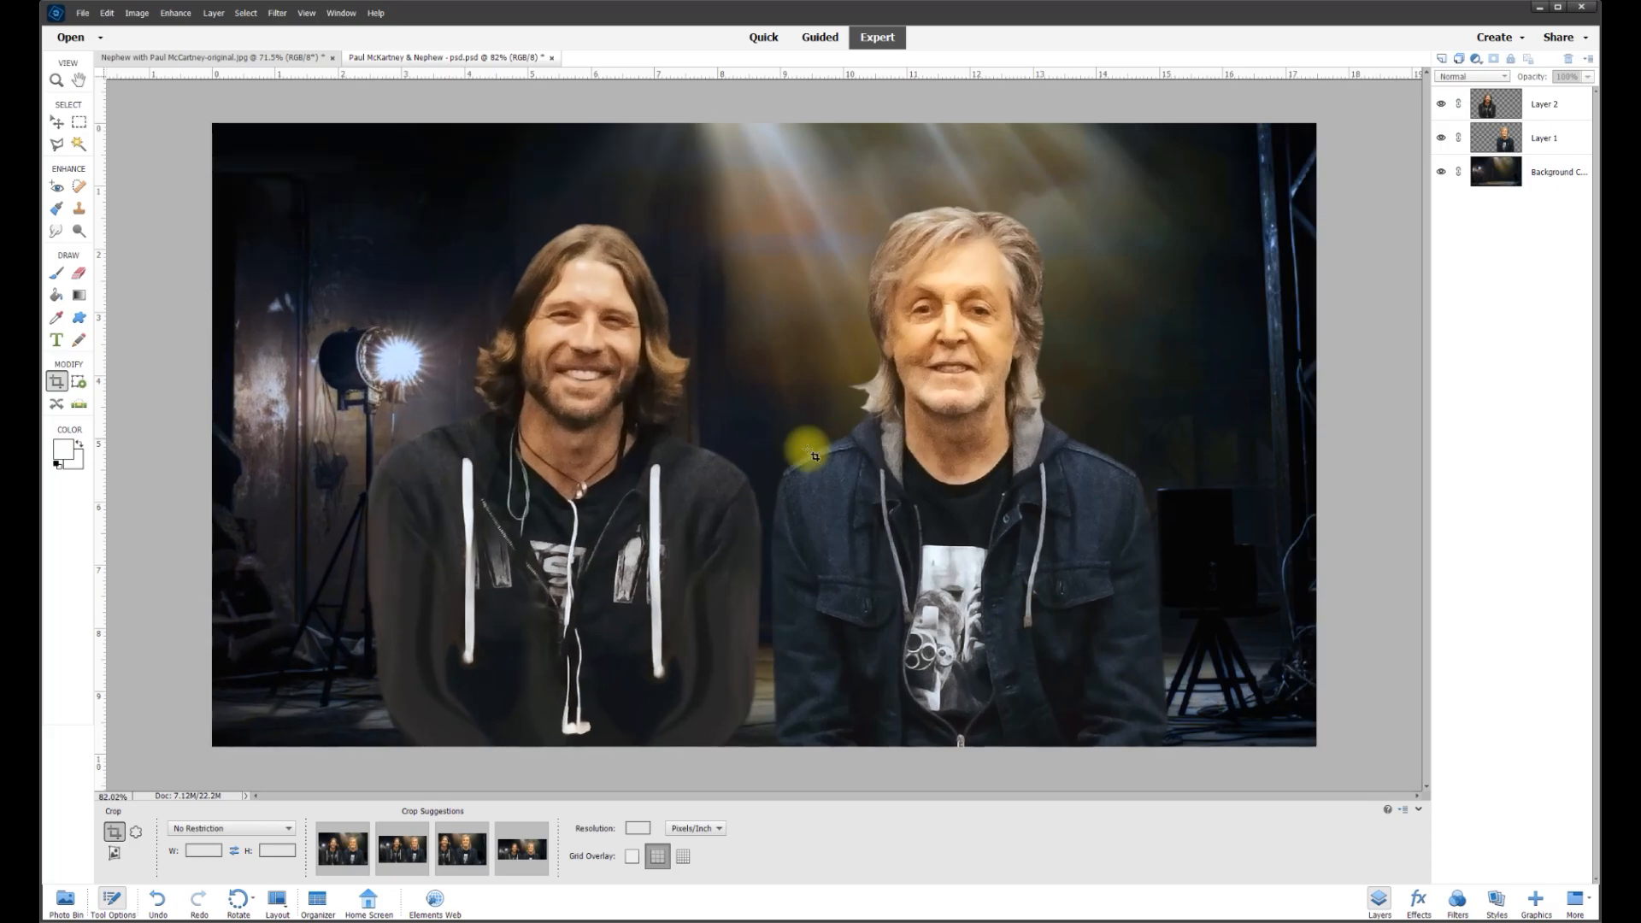
{"action": "left_click", "coordinate": [56, 122]}
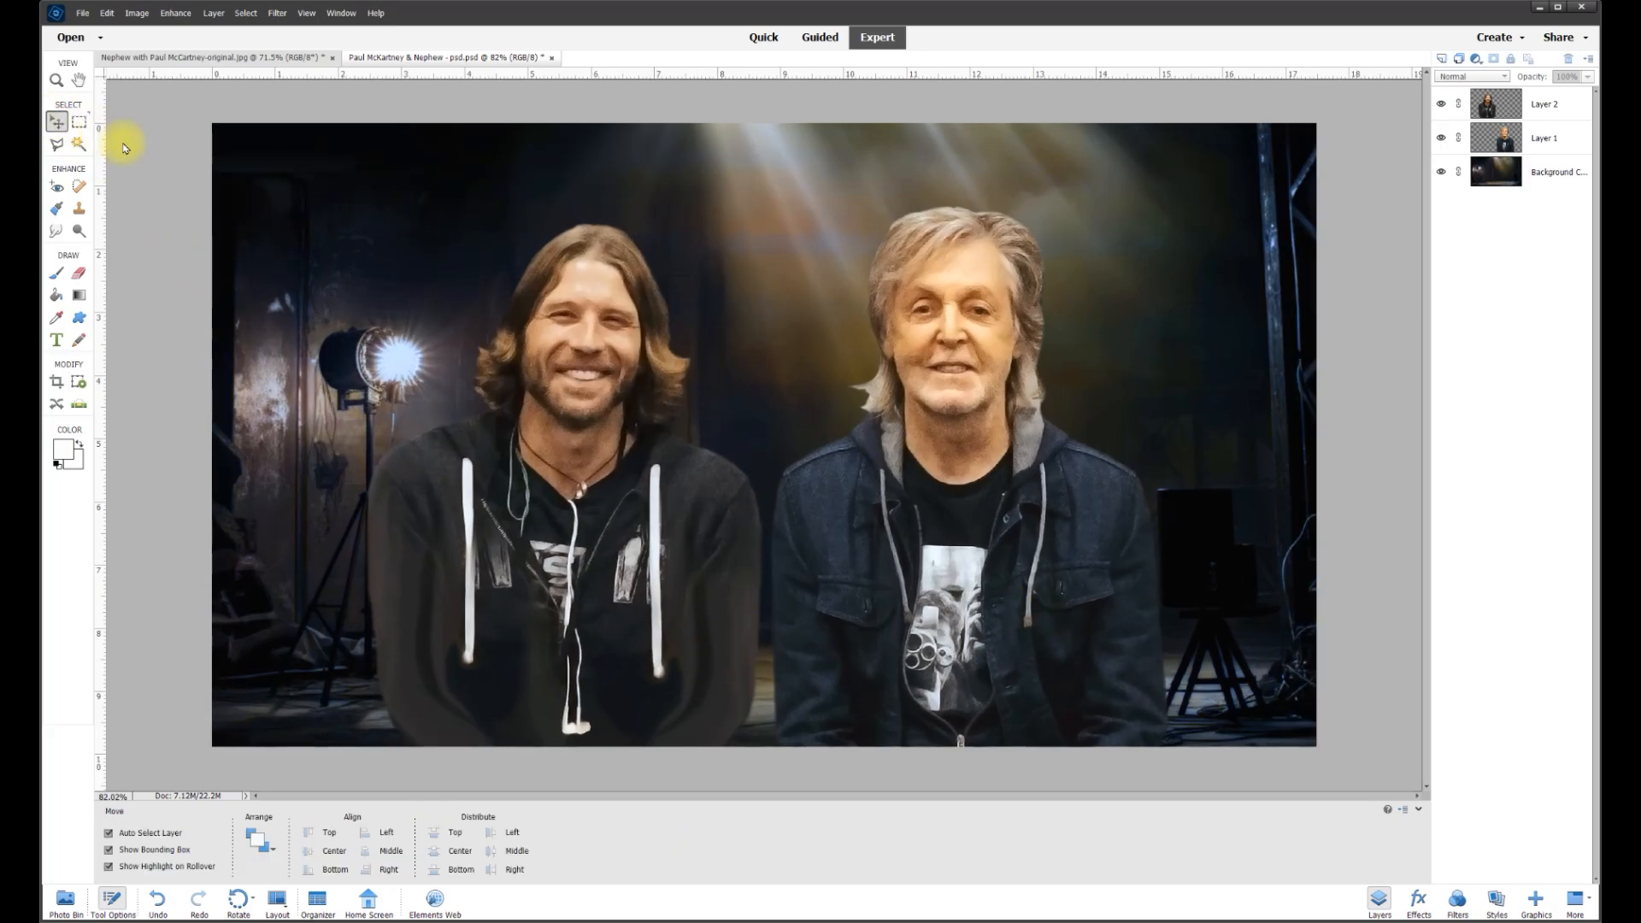
{"action": "left_click", "coordinate": [83, 13]}
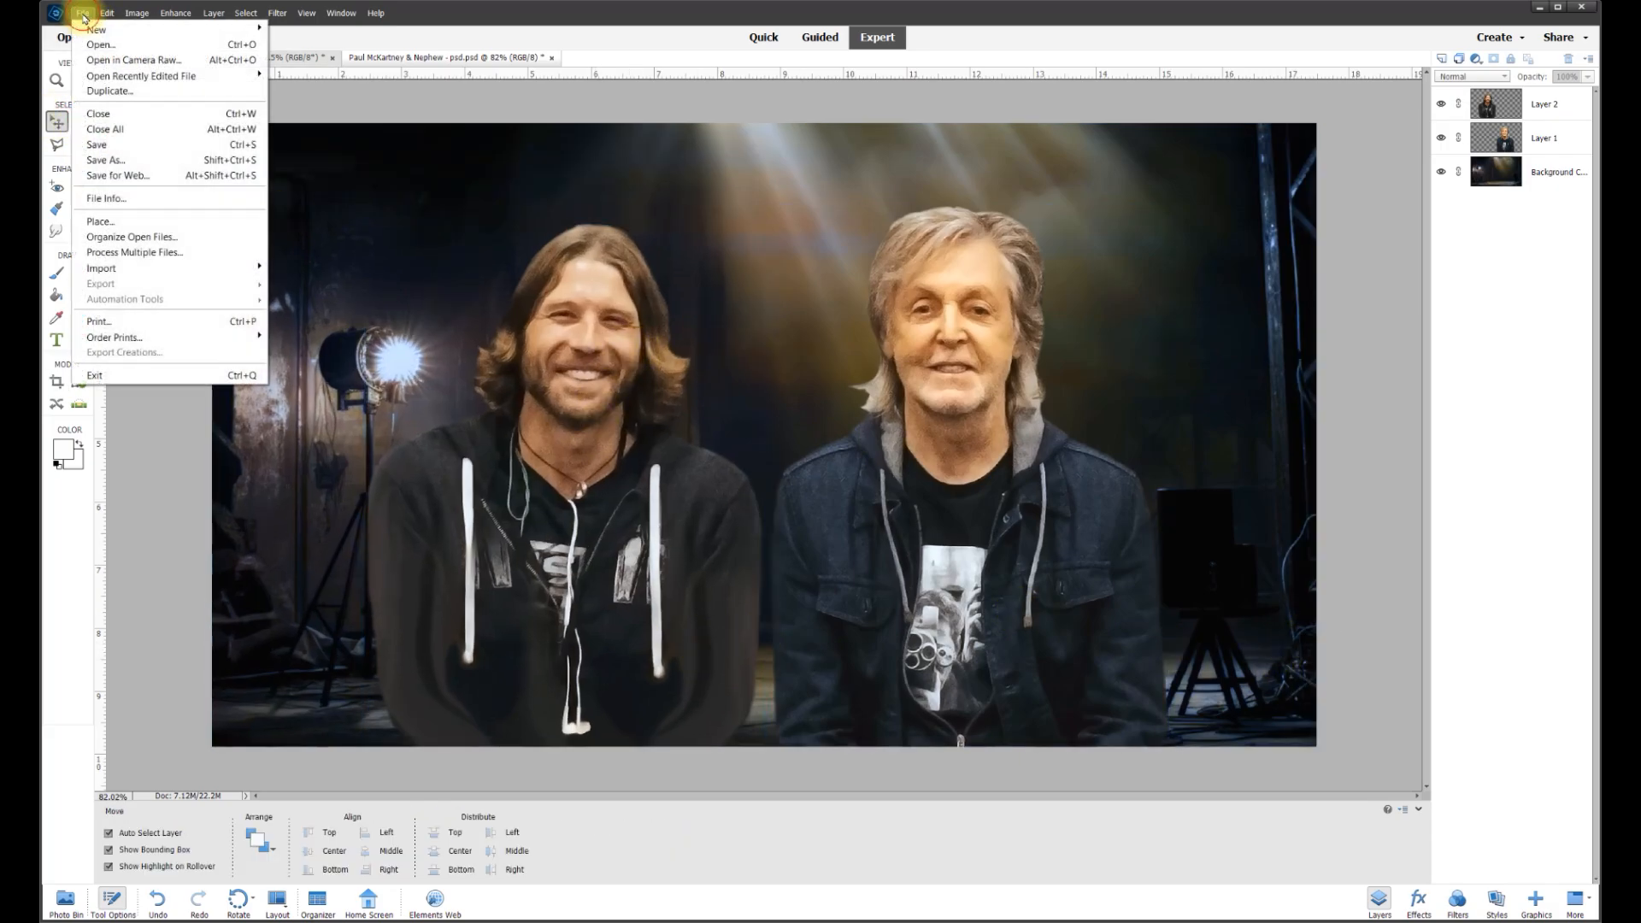
{"action": "left_click", "coordinate": [159, 511]}
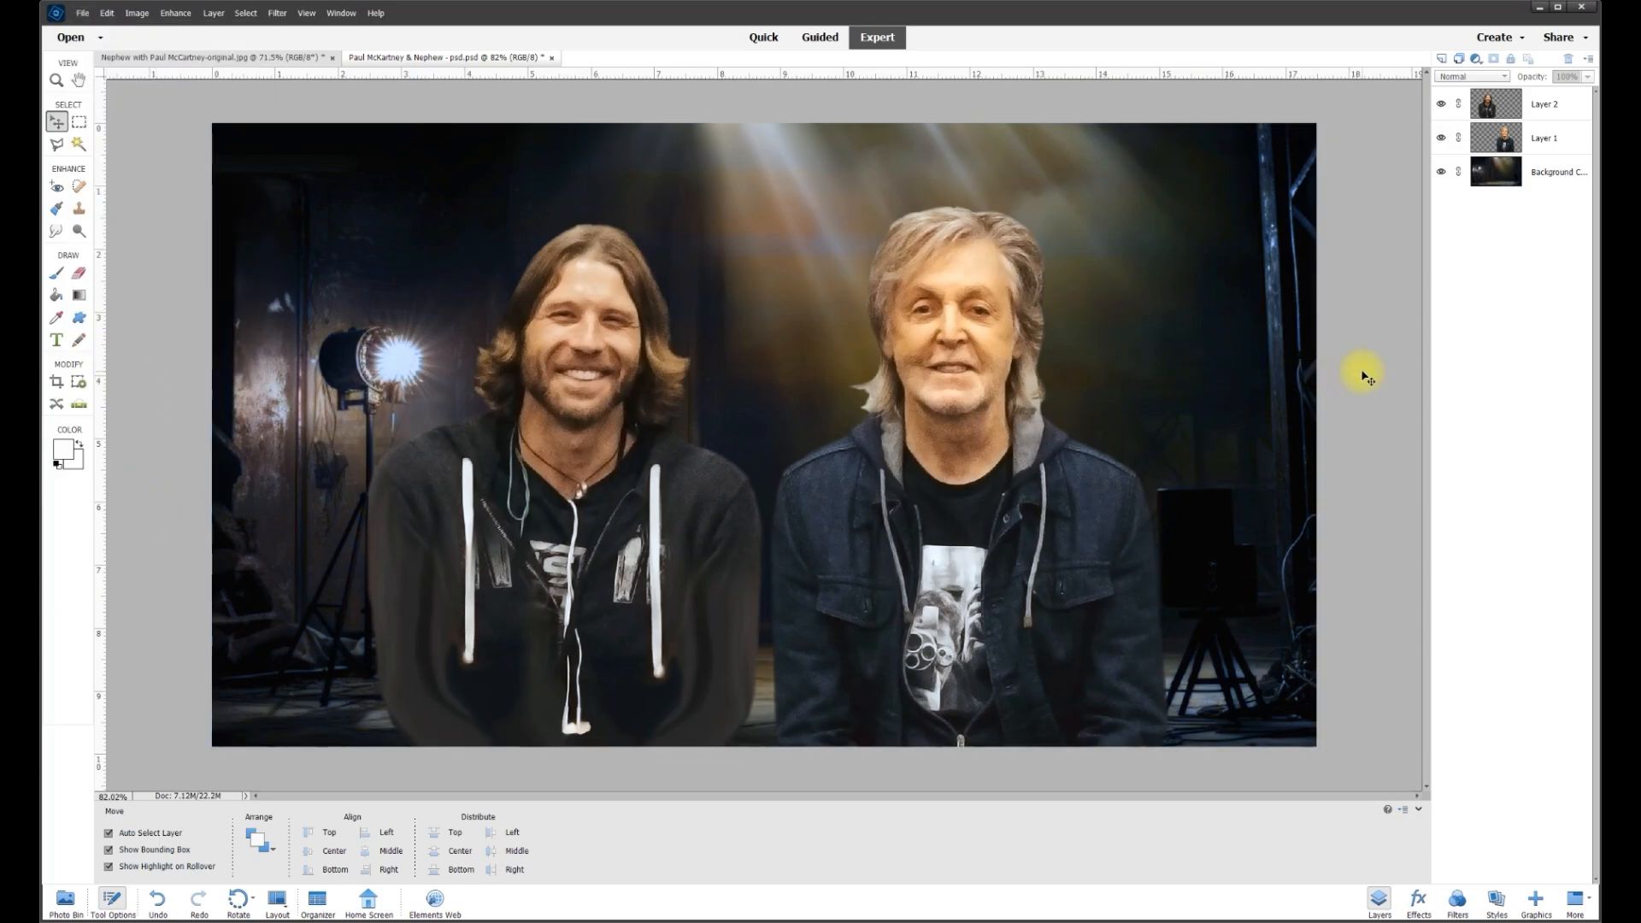